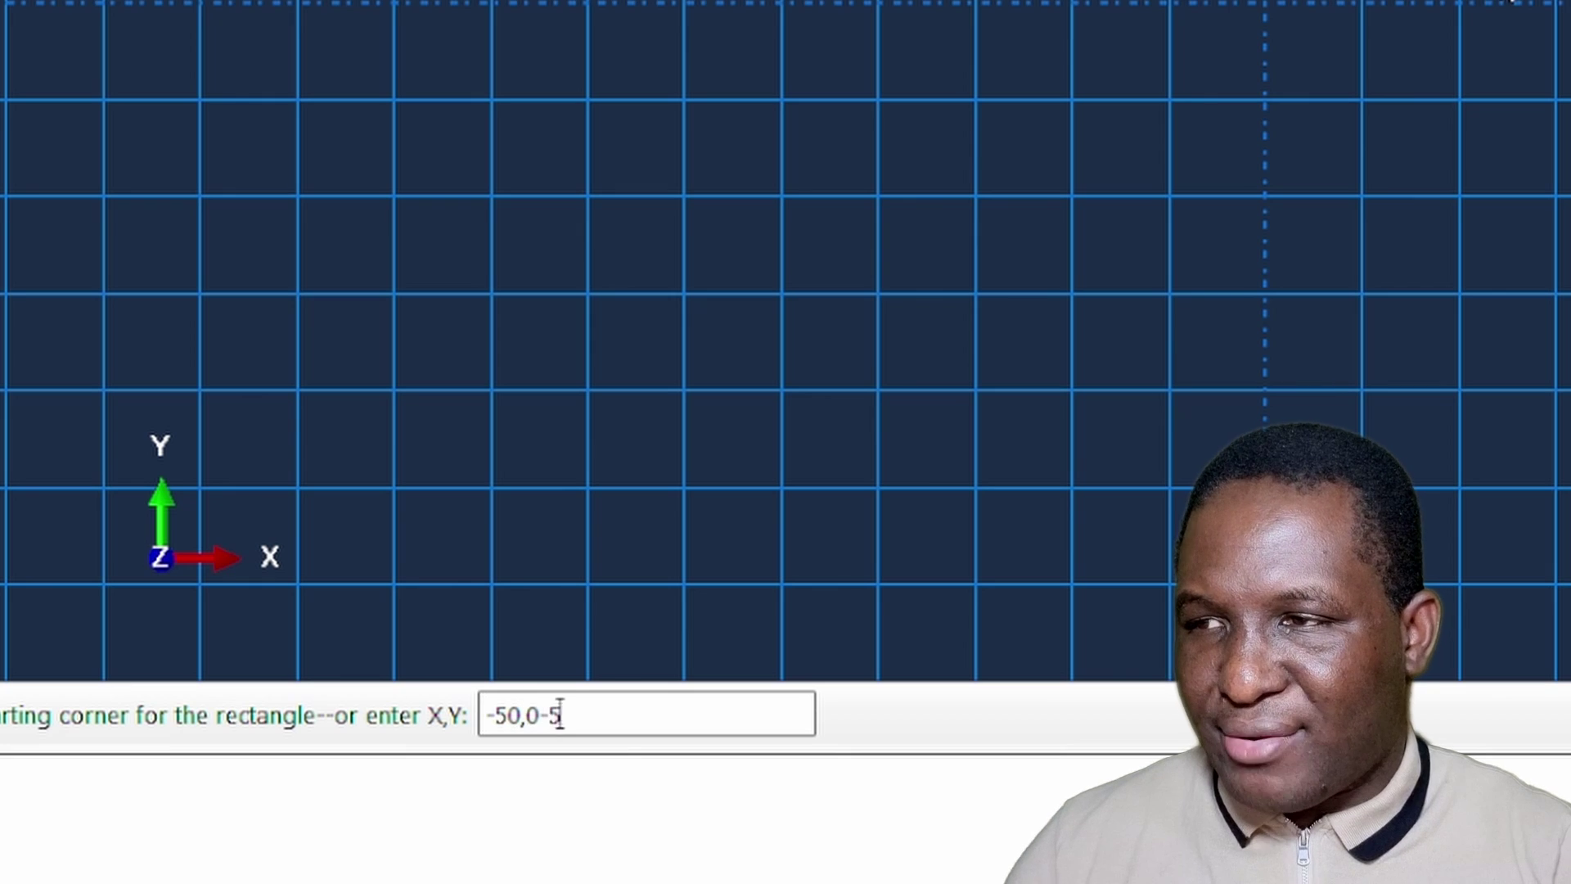
- Sketch a square for the matrix section with opposite corners at -50,-50 and 50,50
key(BackSpace)
key(BackSpace)
key(BackSpace)
key(BackSpace)
text(,-50)
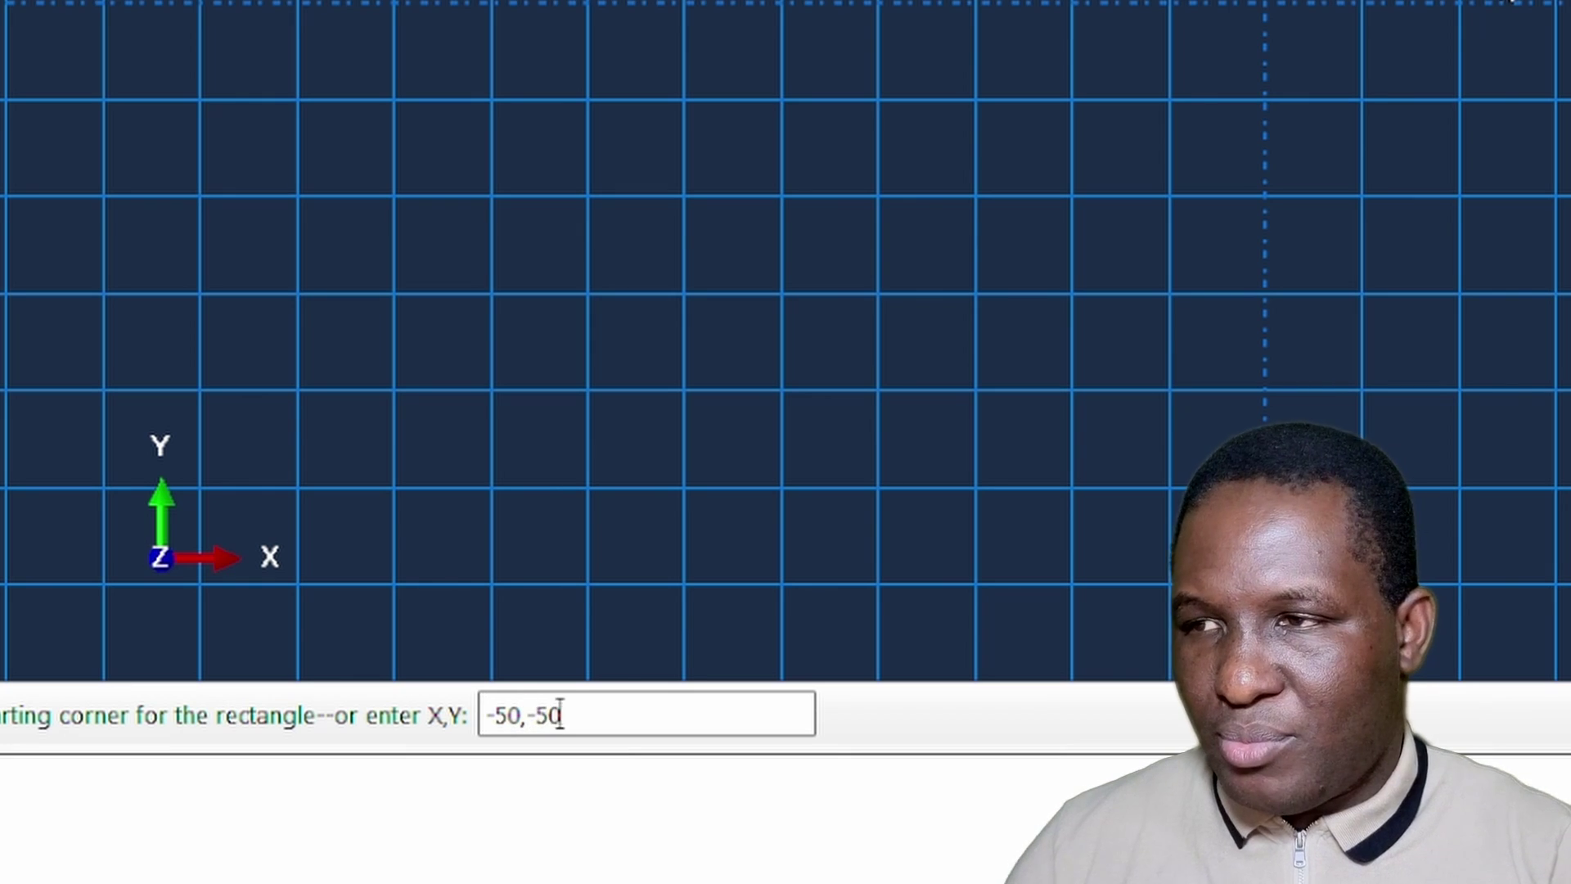
key(Return)
text(50,50)
key(Return)
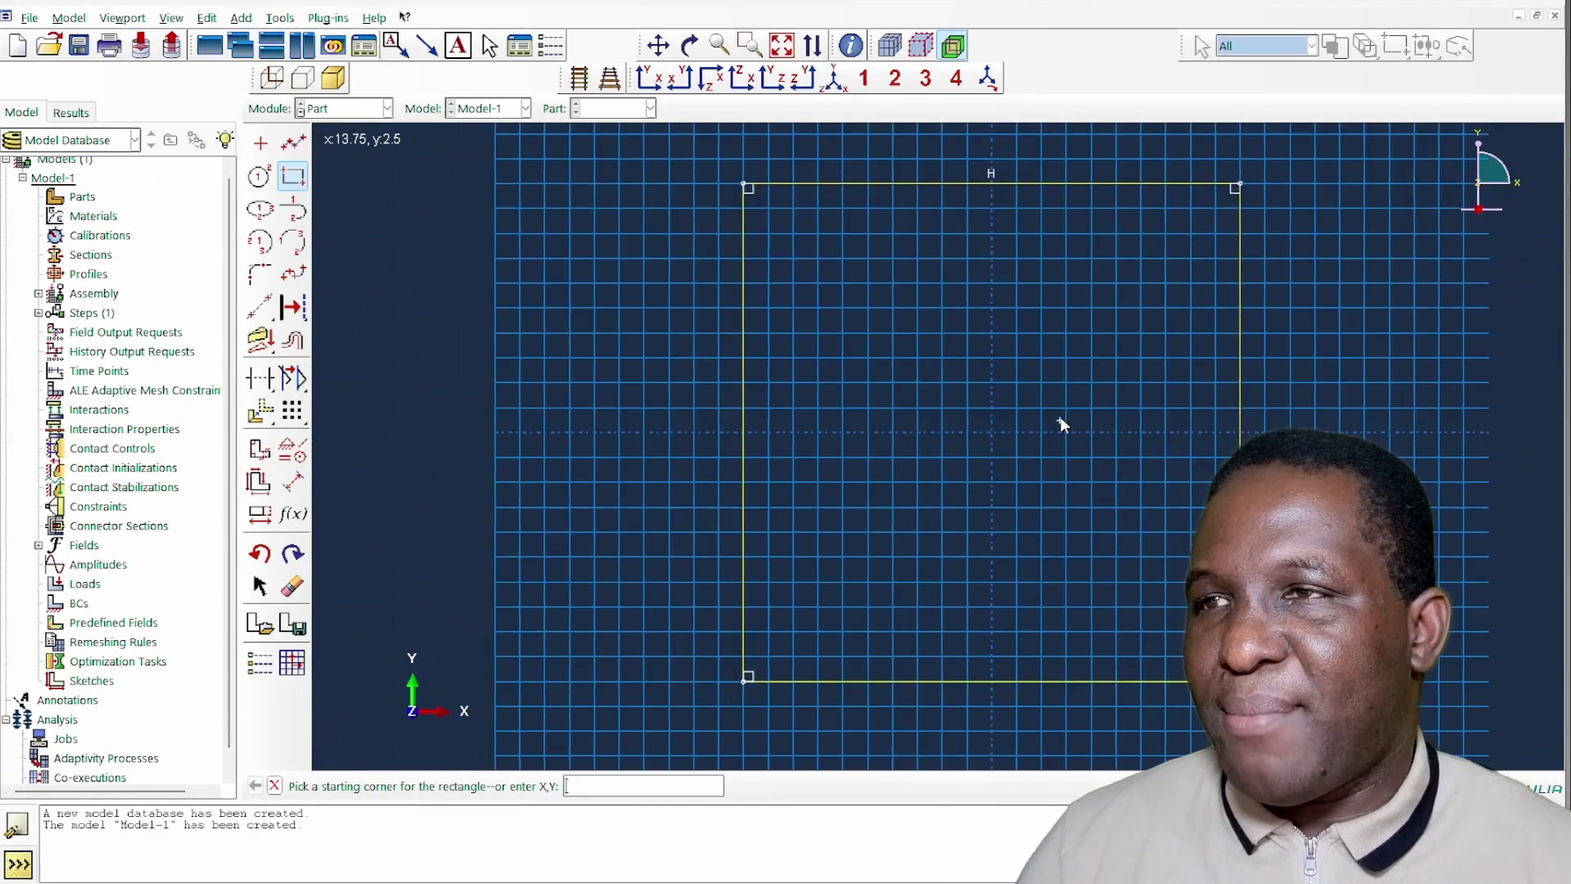
right_click(1061, 419)
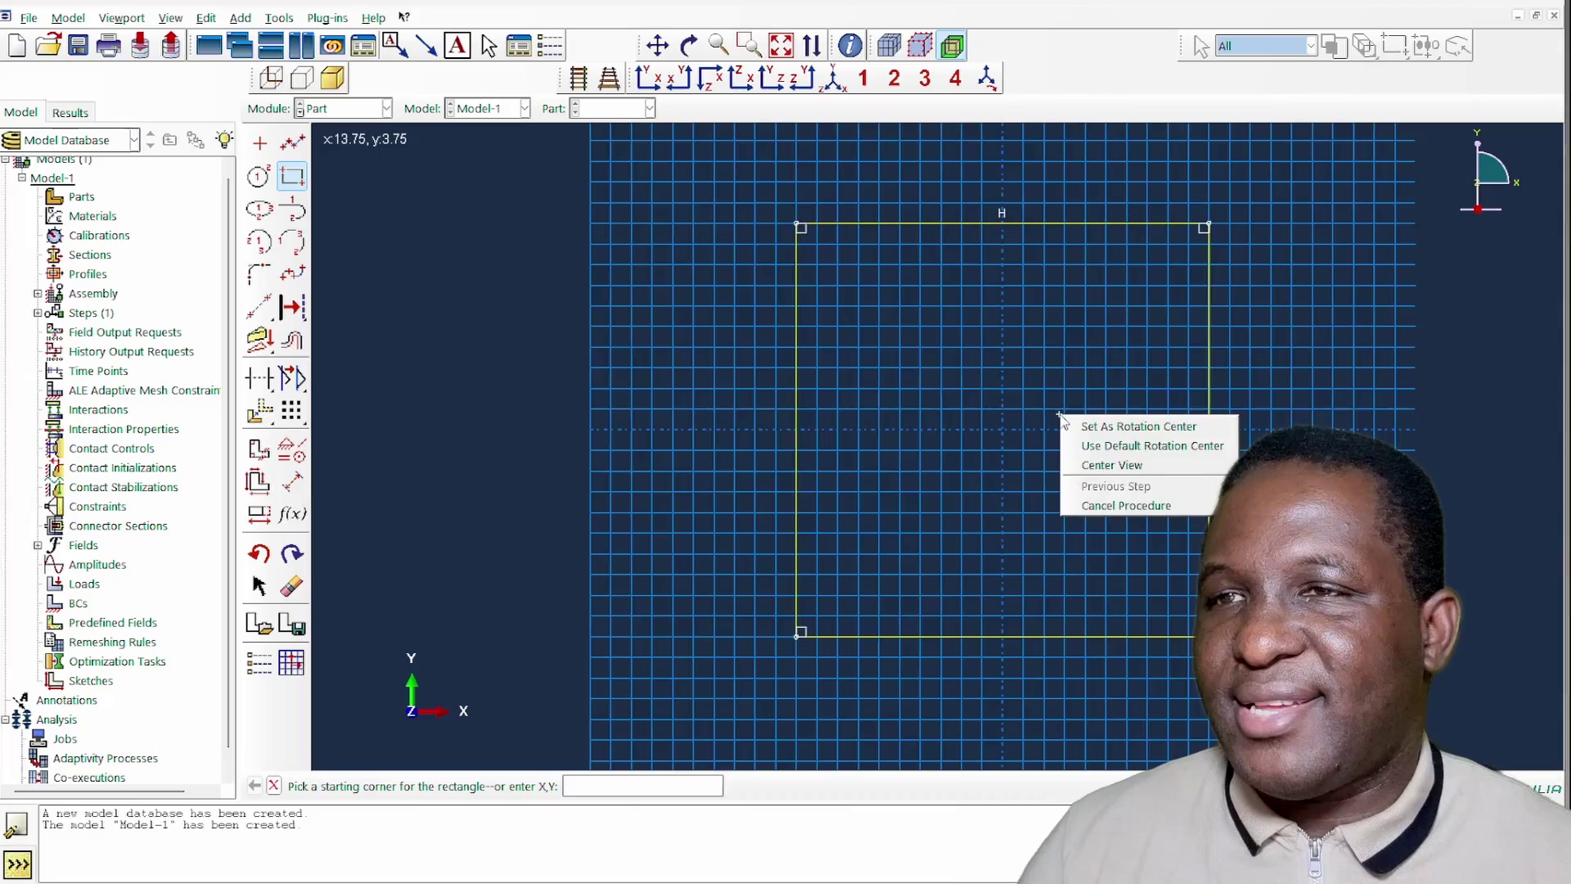
click(1126, 505)
- Finish the square section sketch and extrude it to a depth of 120
middle_click(684, 765)
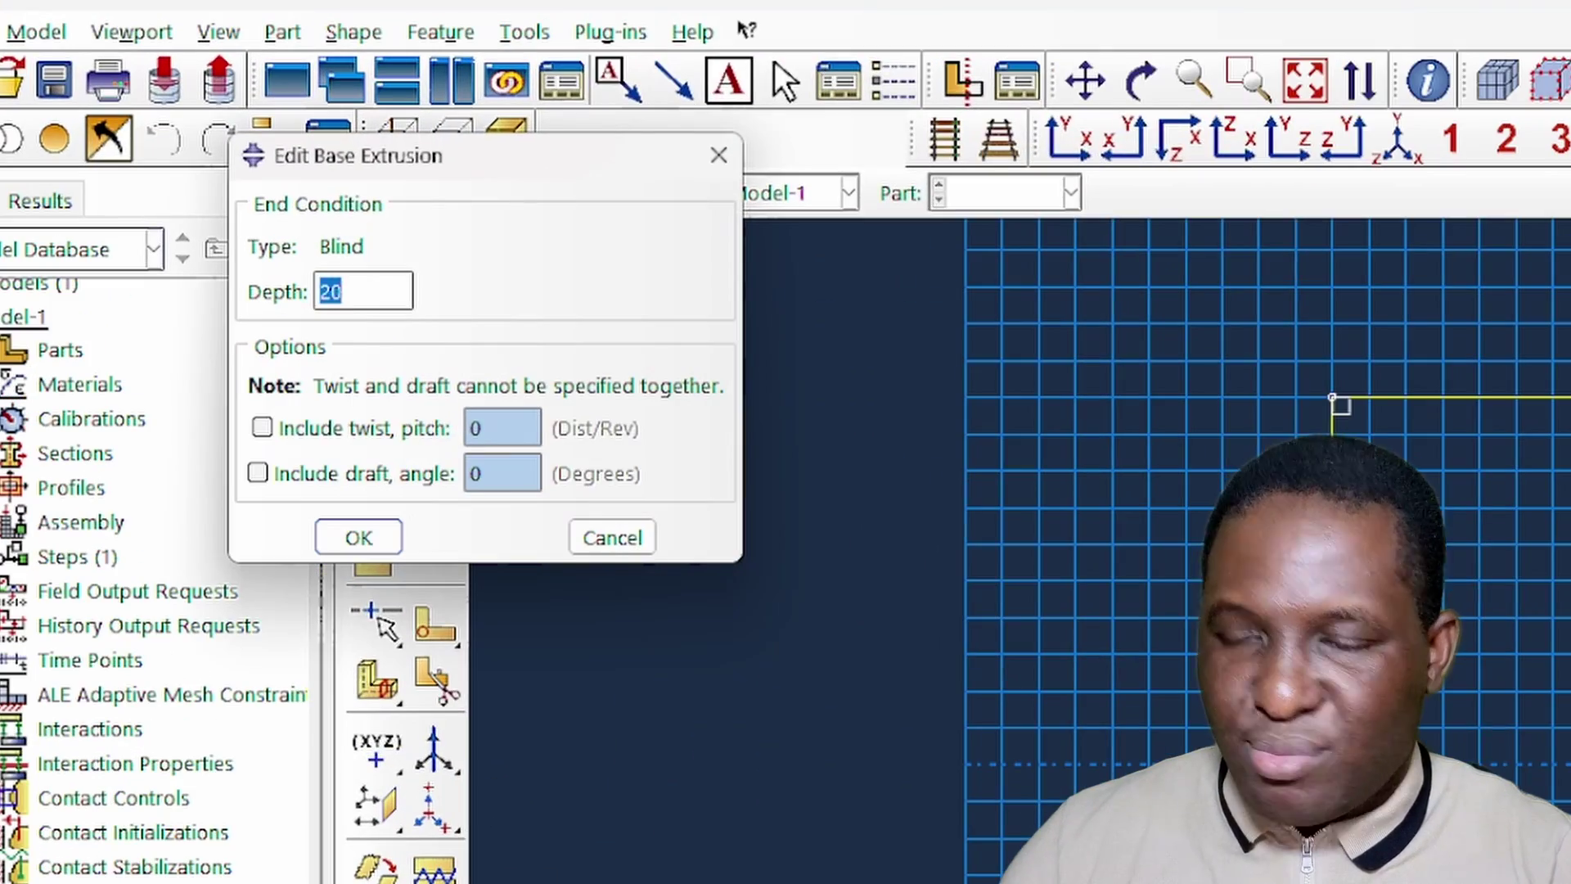
text(120)
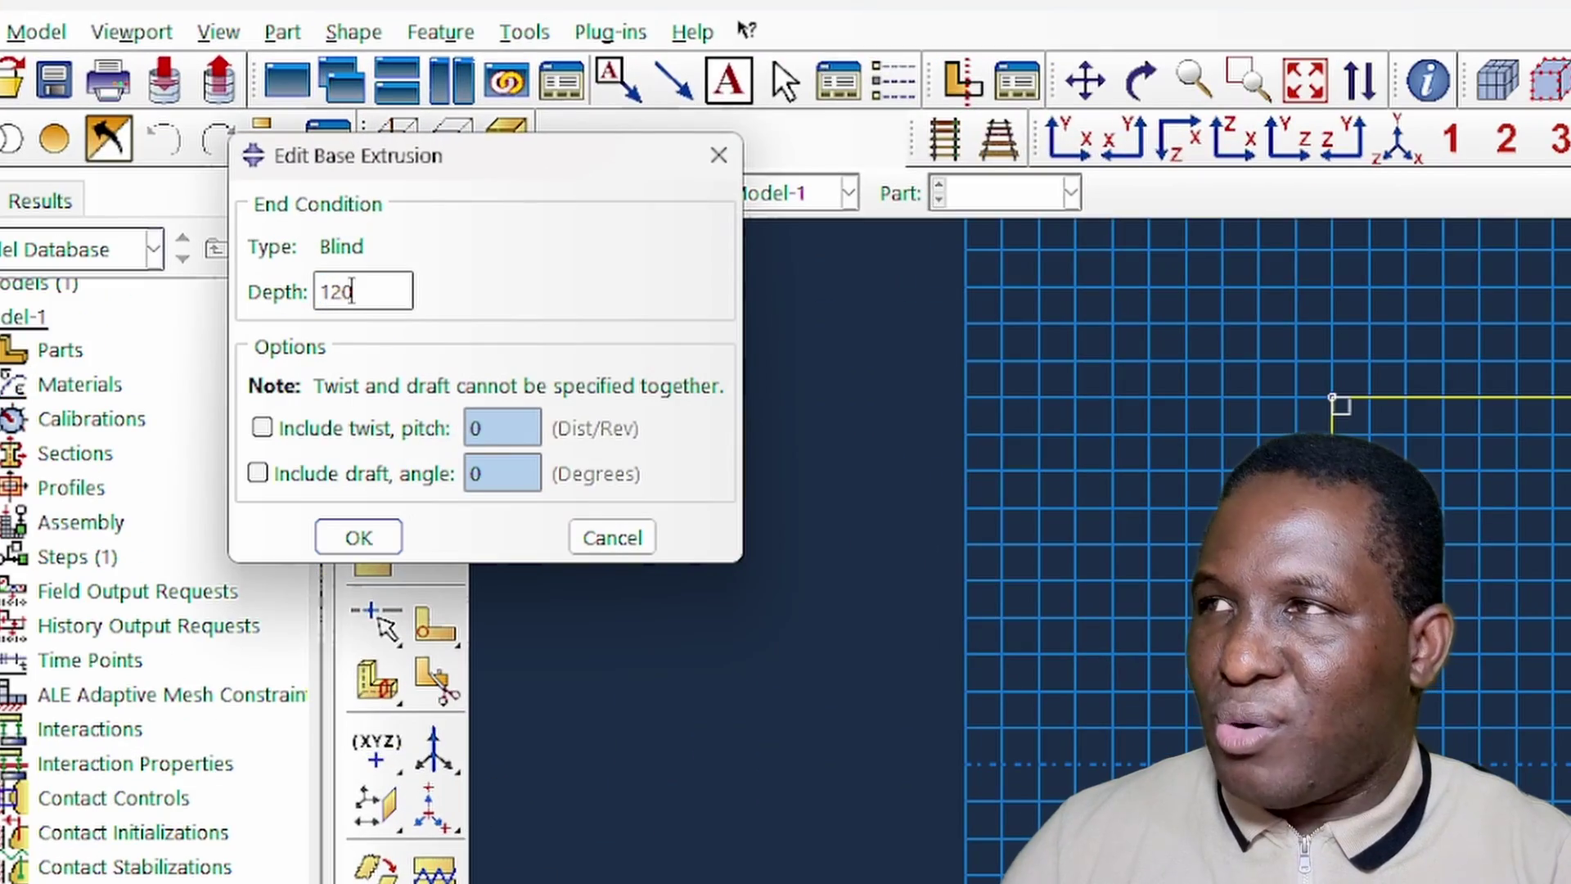
click(378, 538)
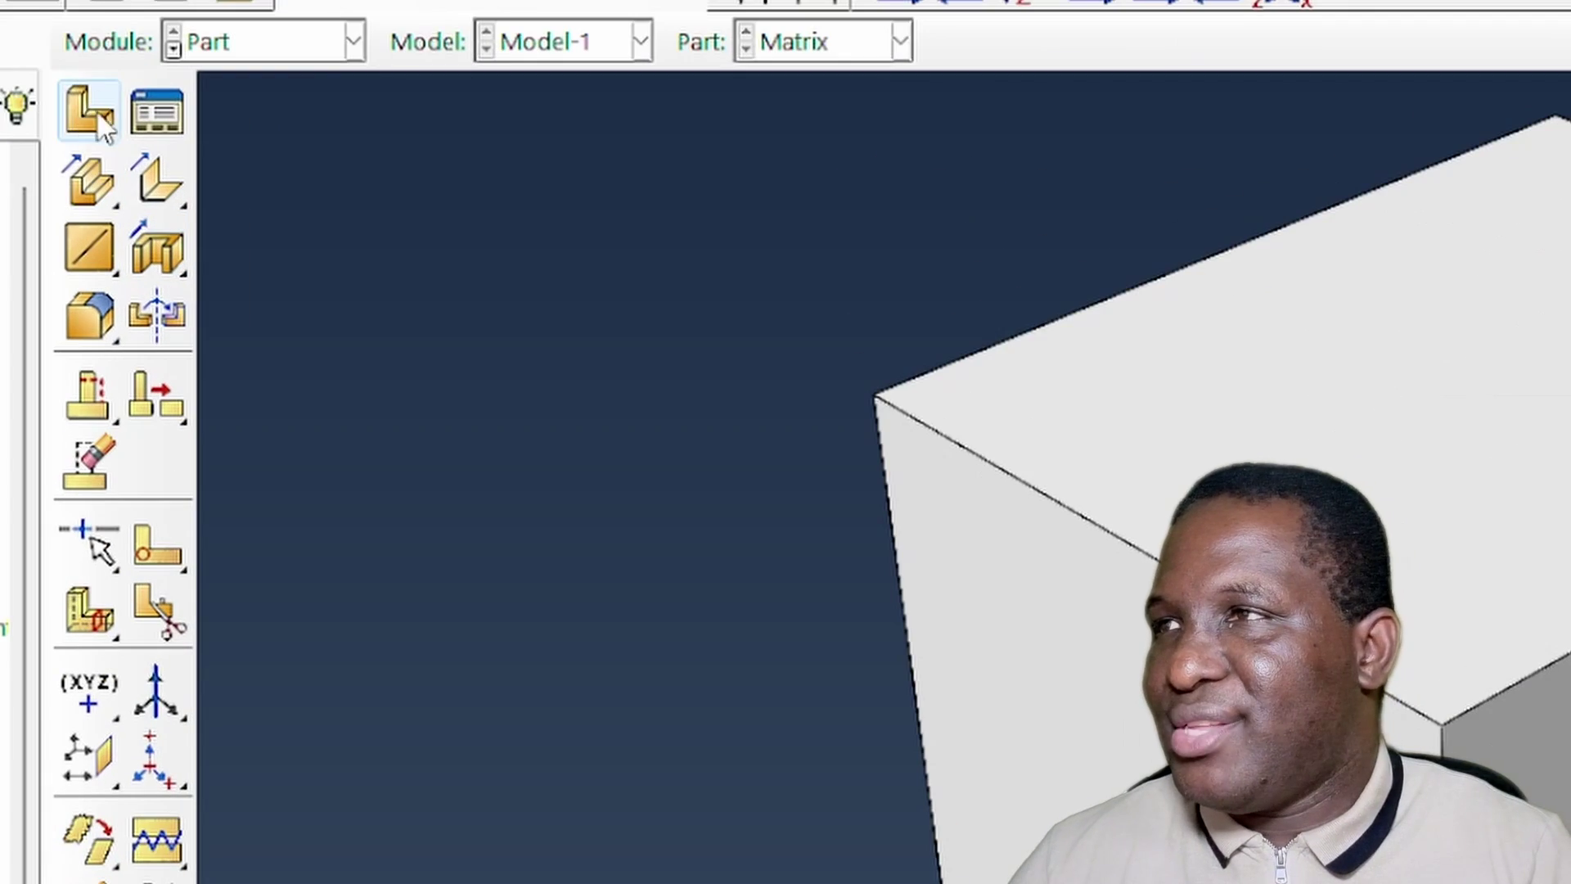
- Create a 3D deformable solid extrusion part named Fibre with an approximate size of 200
click(260, 141)
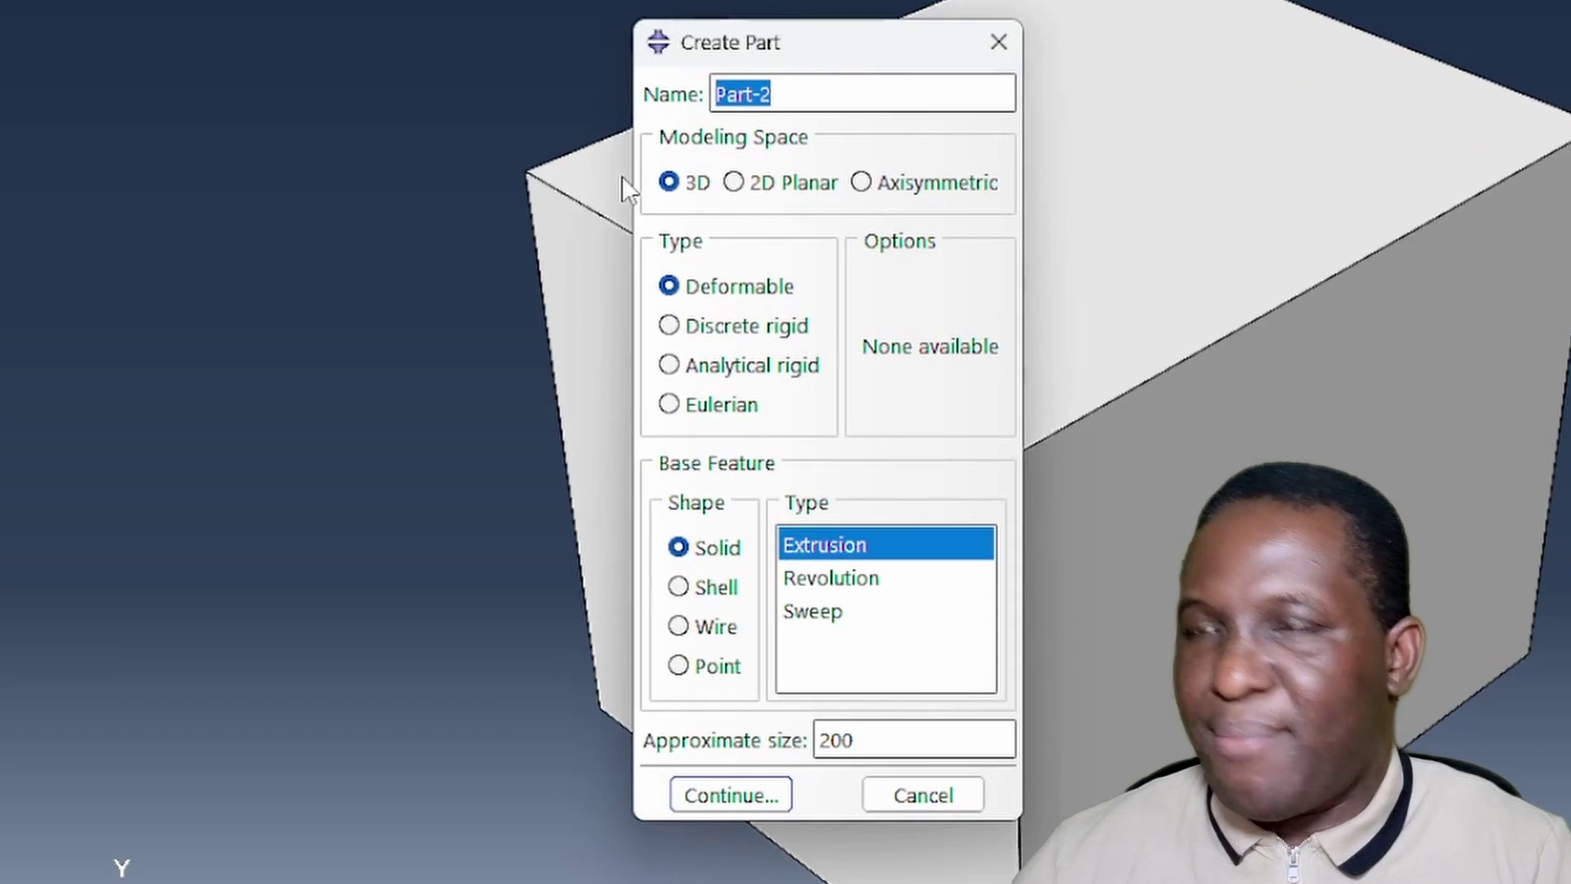
text(Fibre)
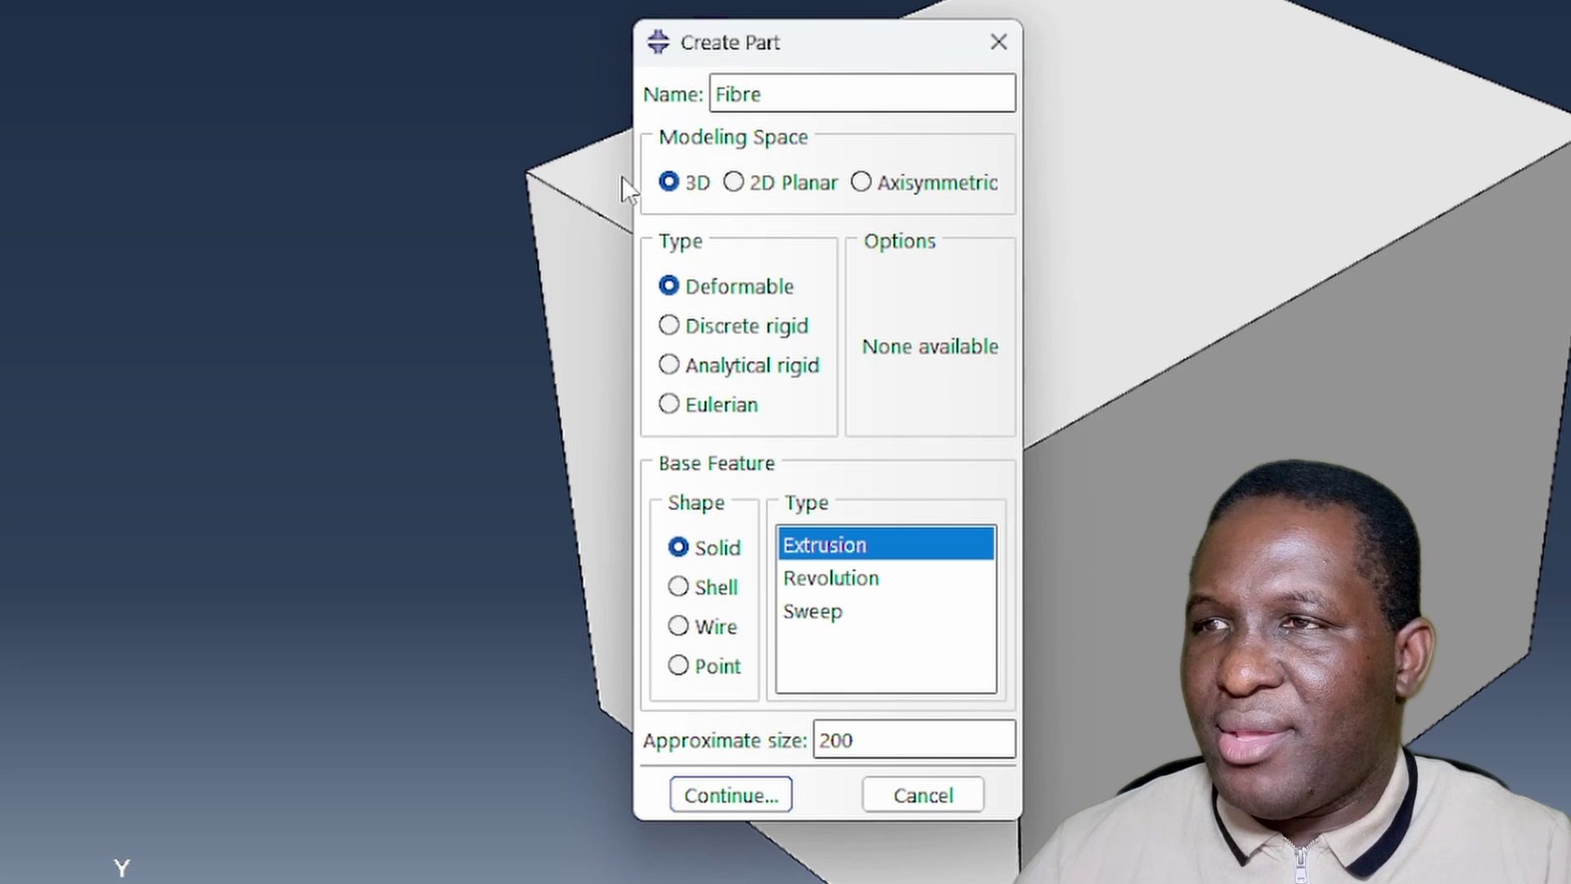
click(730, 793)
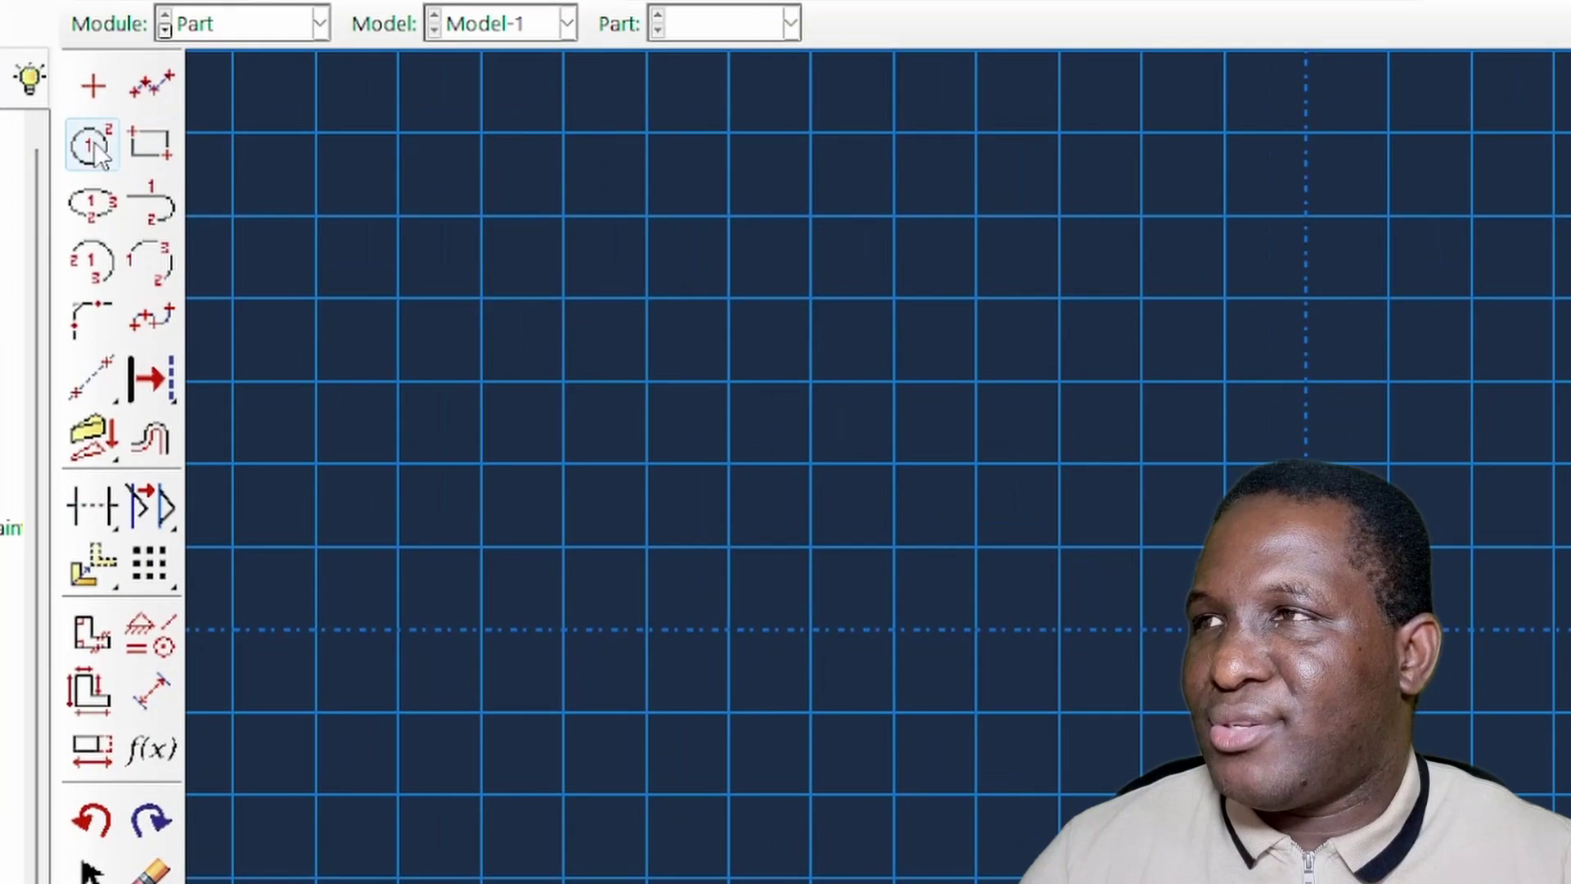
- Sketch the fibre's circle centred at 0,0 with a perimeter point at 33.38,0, and extrude it into a solid cylinder
click(55, 123)
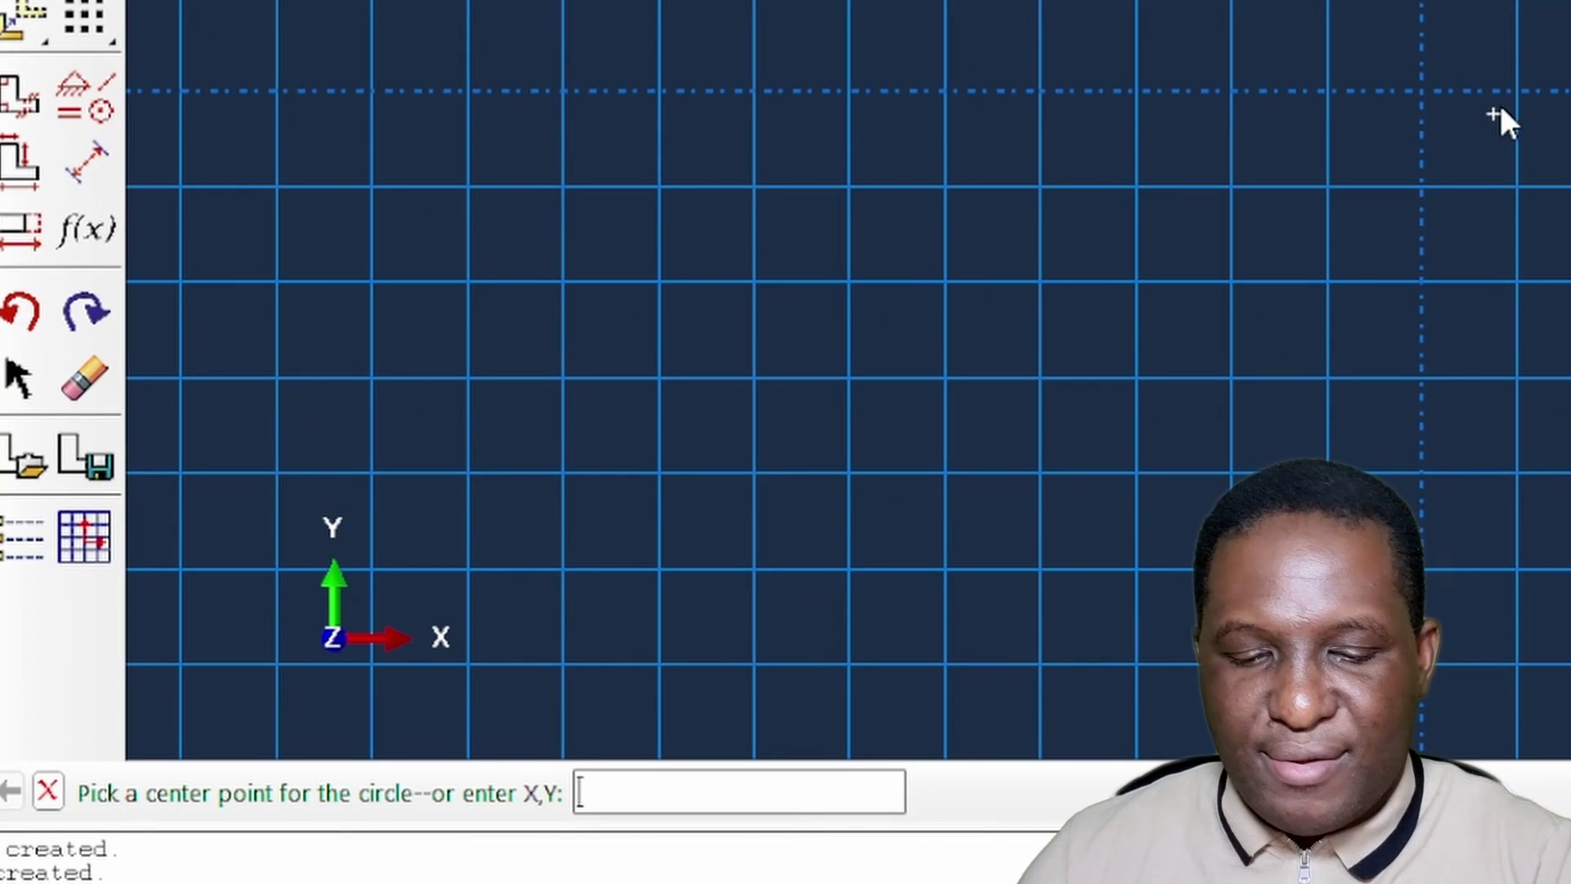
text(0,0)
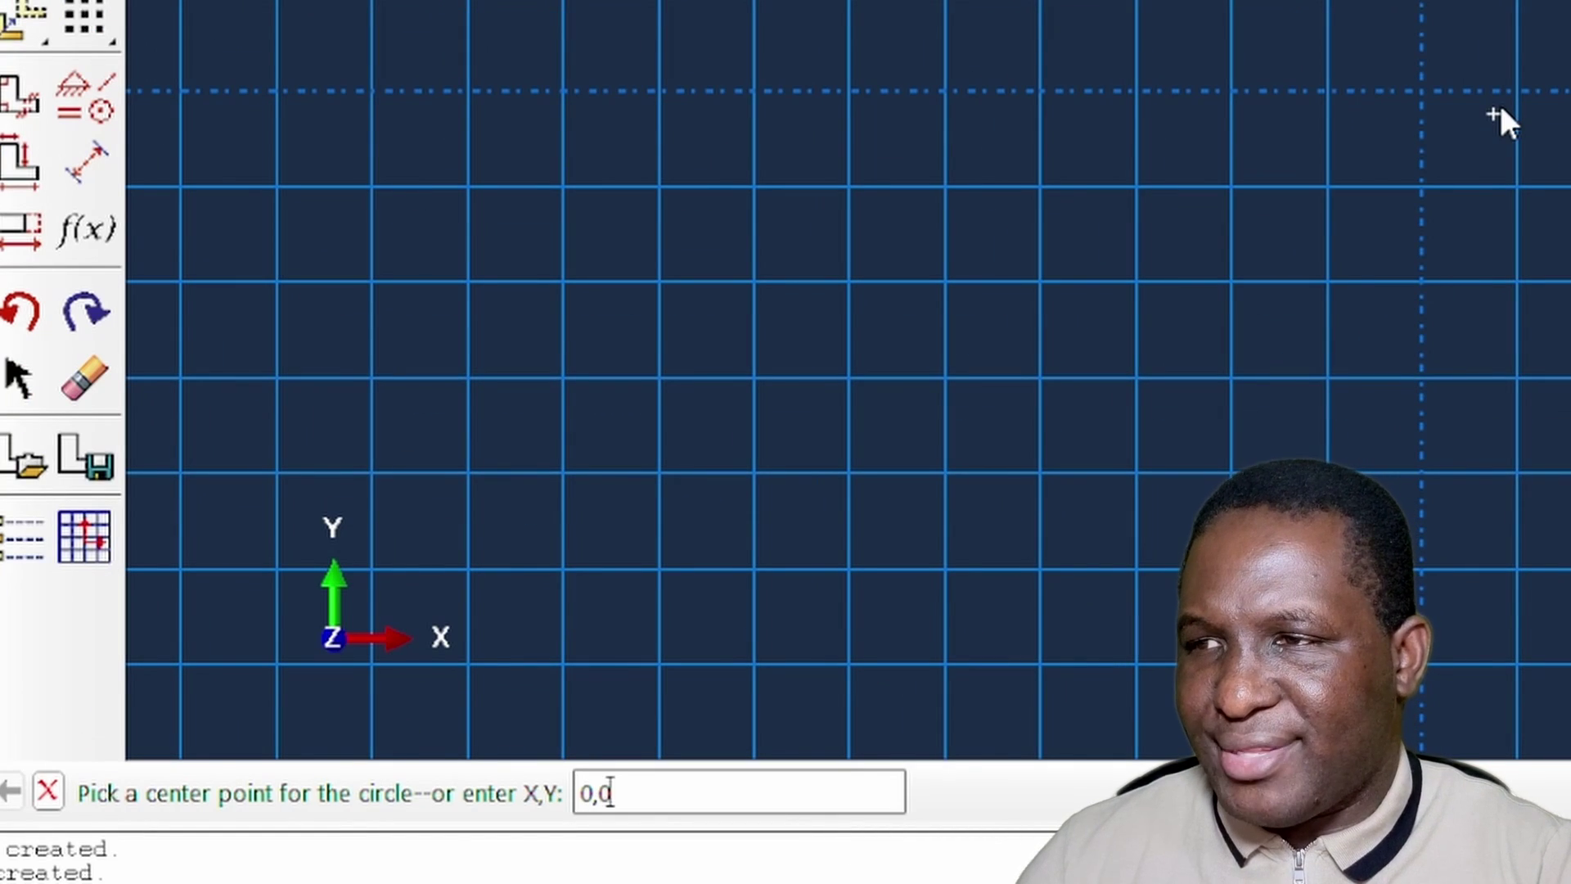
key(Return)
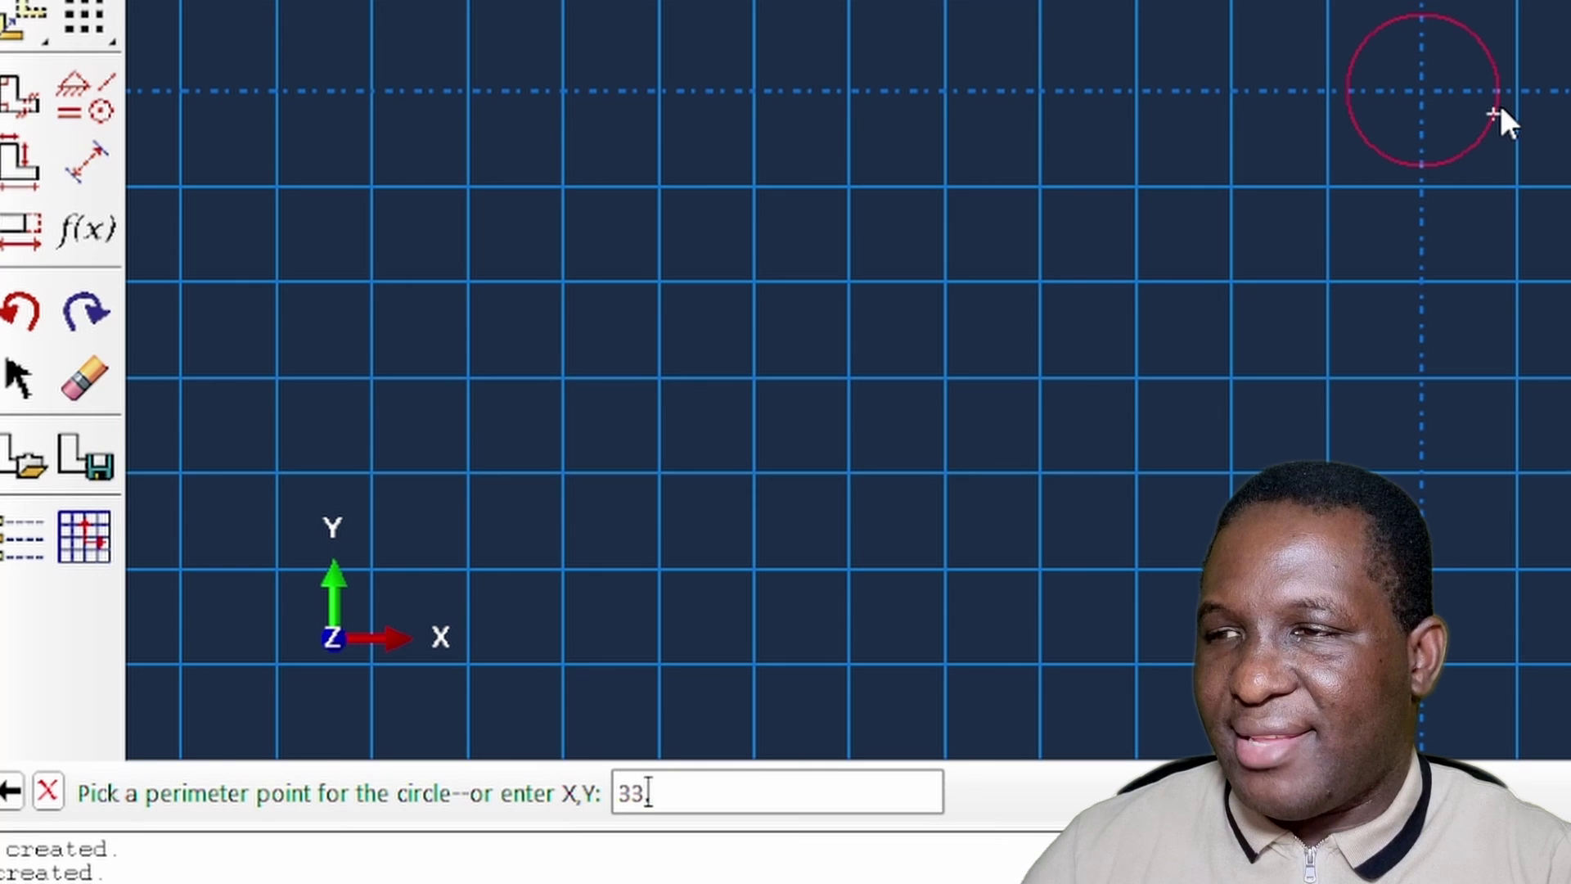
text(33.38,0)
key(Return)
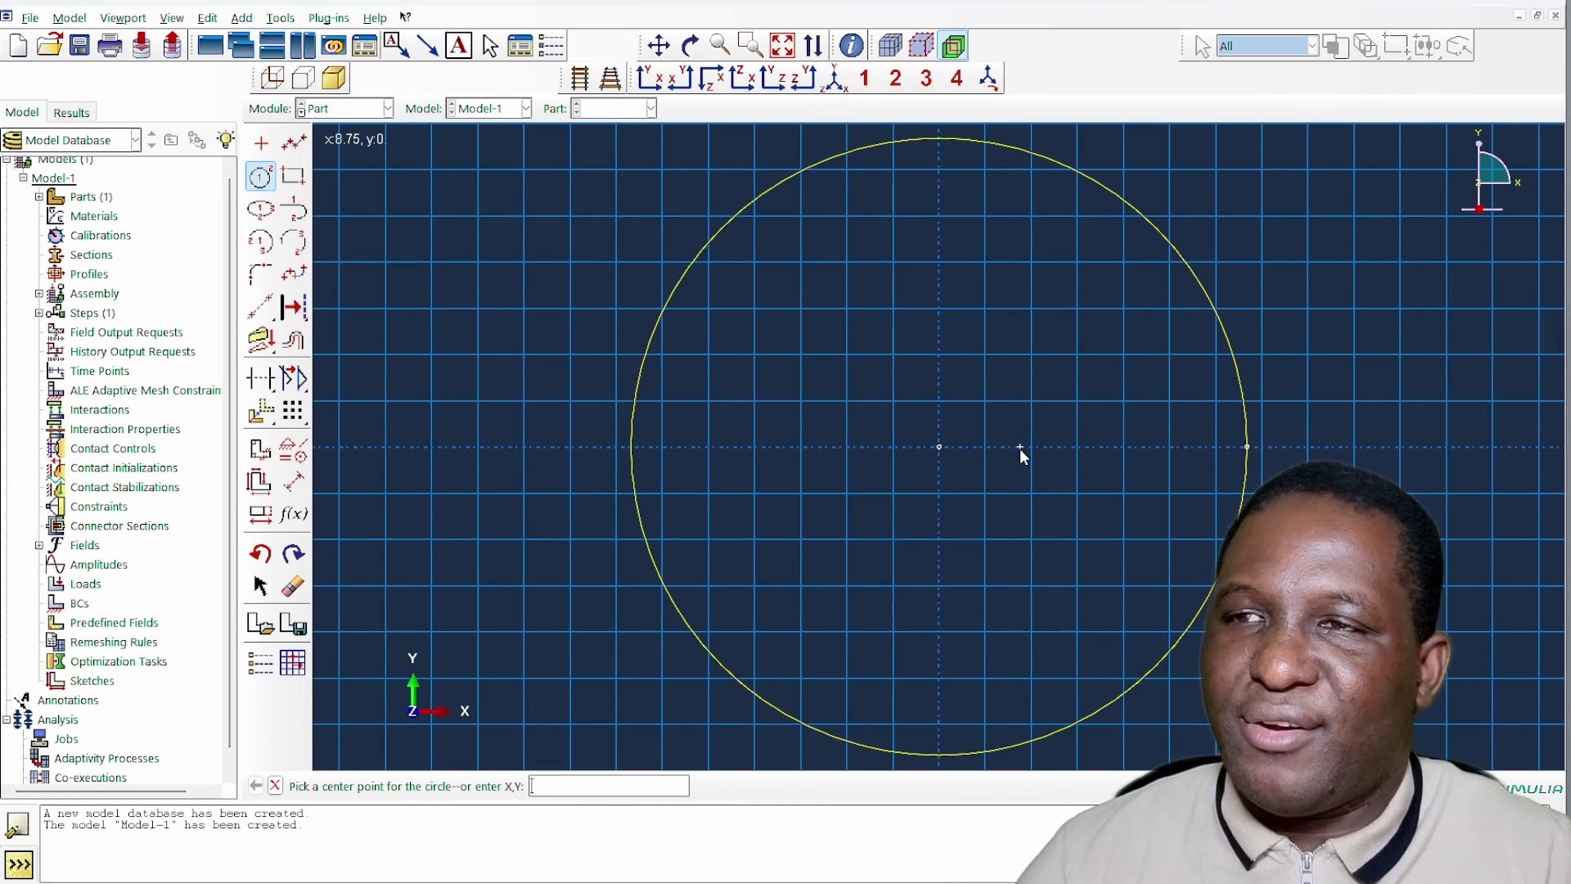
right_click(1021, 448)
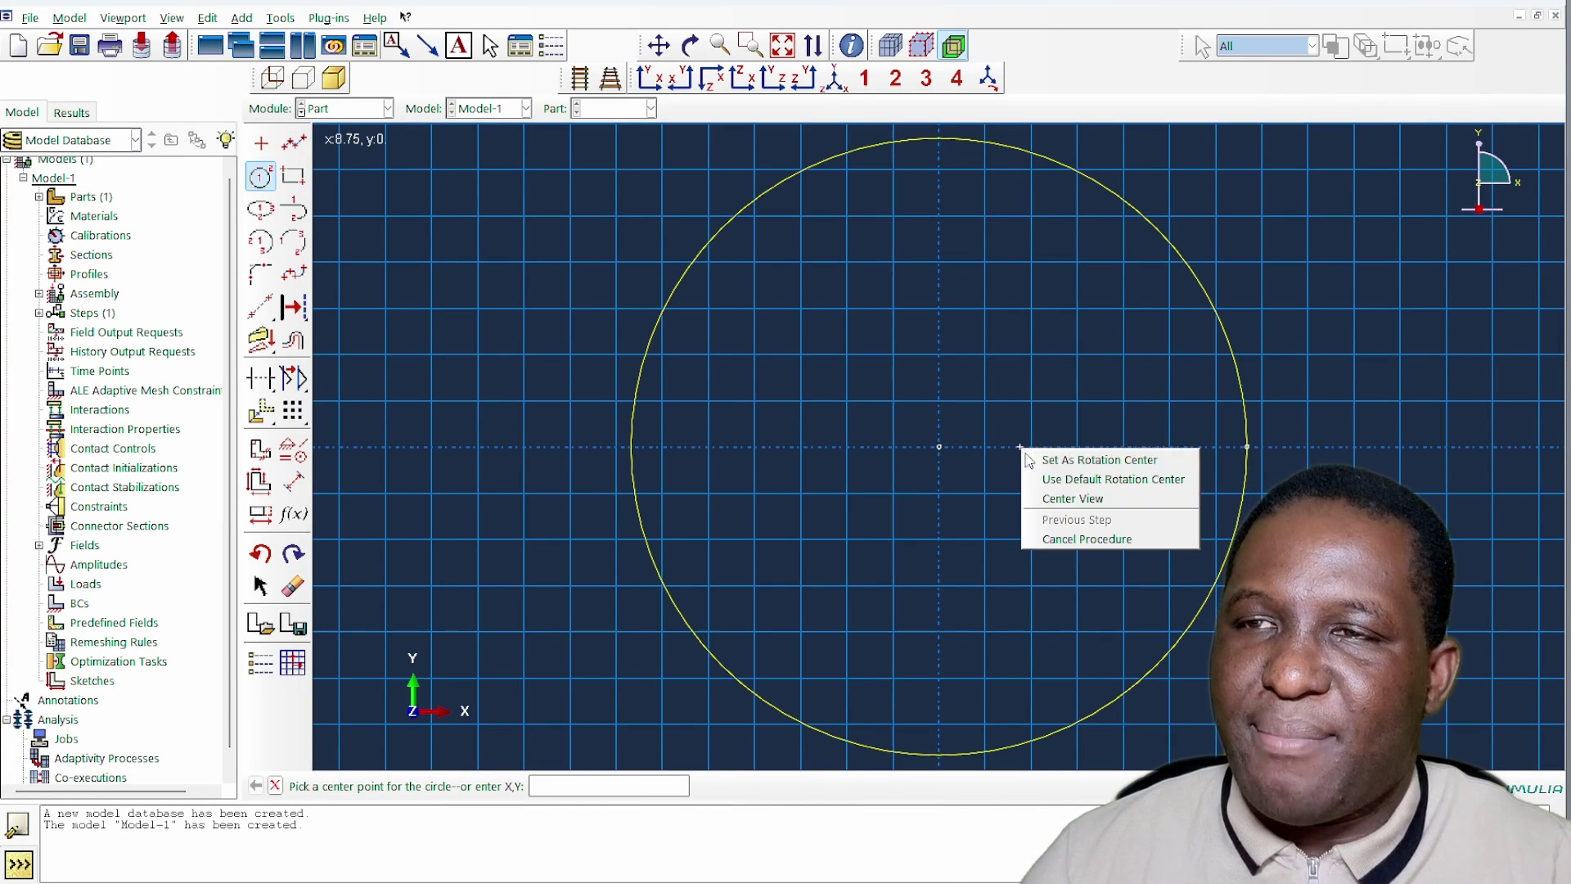
click(1081, 537)
middle_click(664, 730)
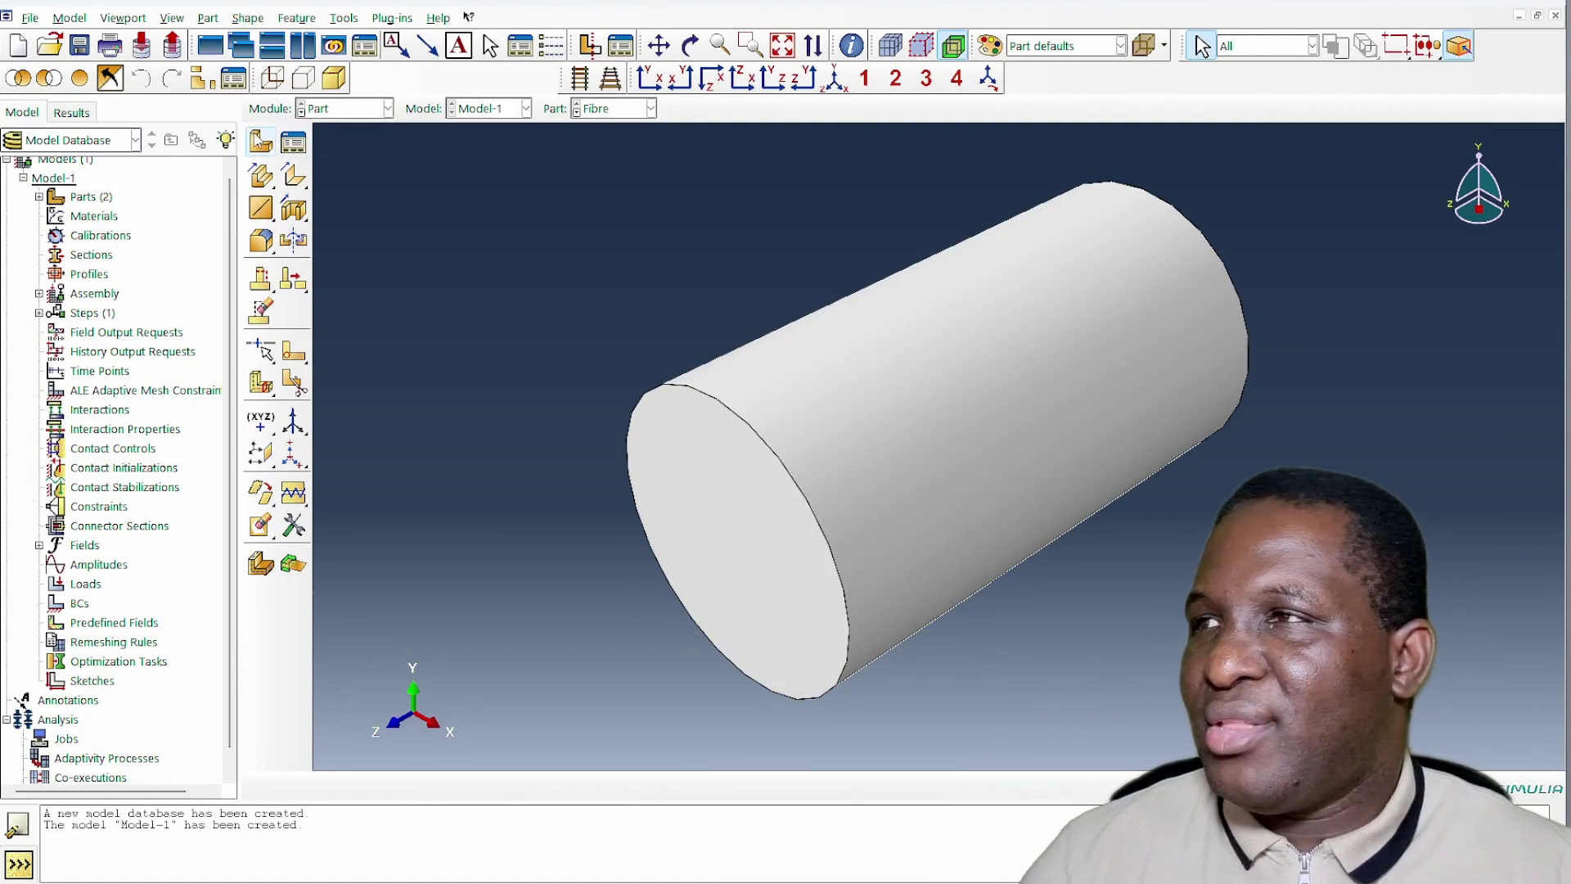
- Create a 3D deformable solid extrusion part named Interface with an approximate size of 200
click(260, 141)
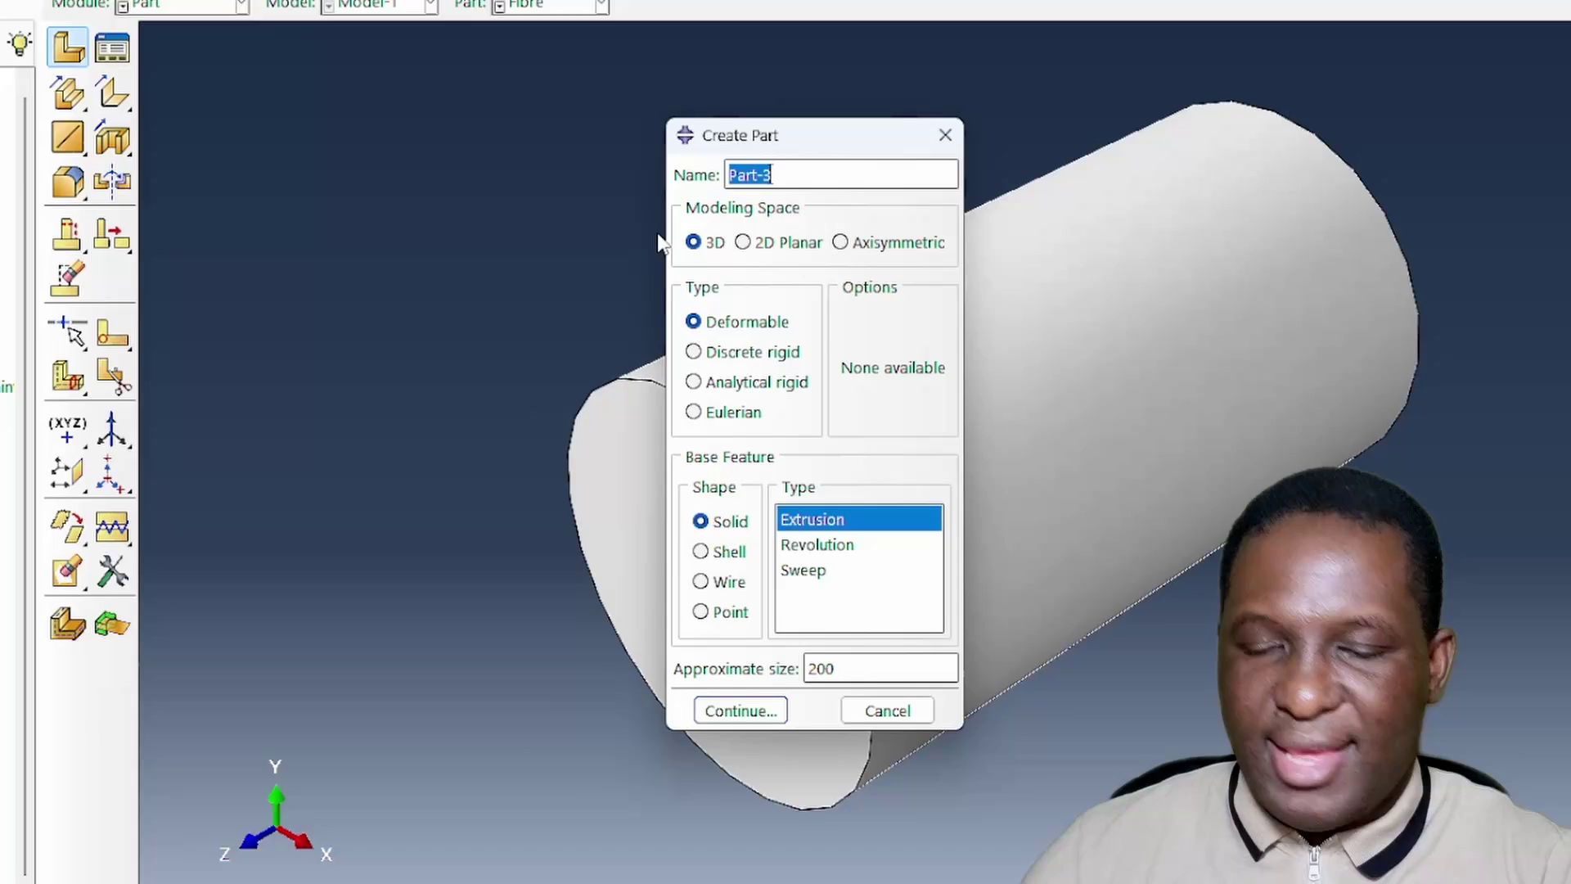
key(BackSpace)
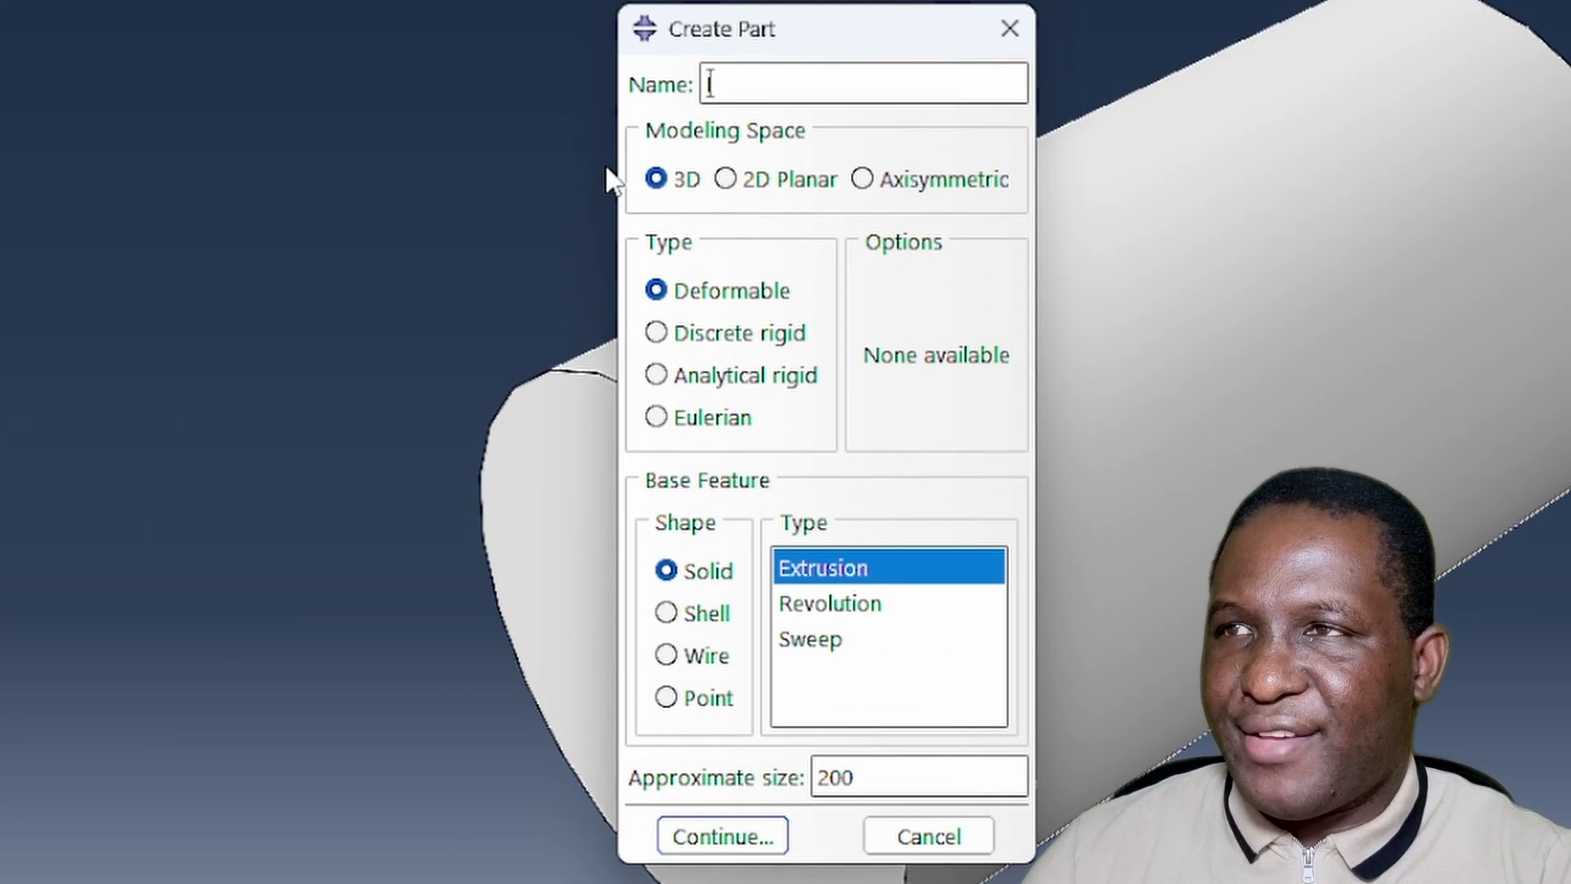
key(Return)
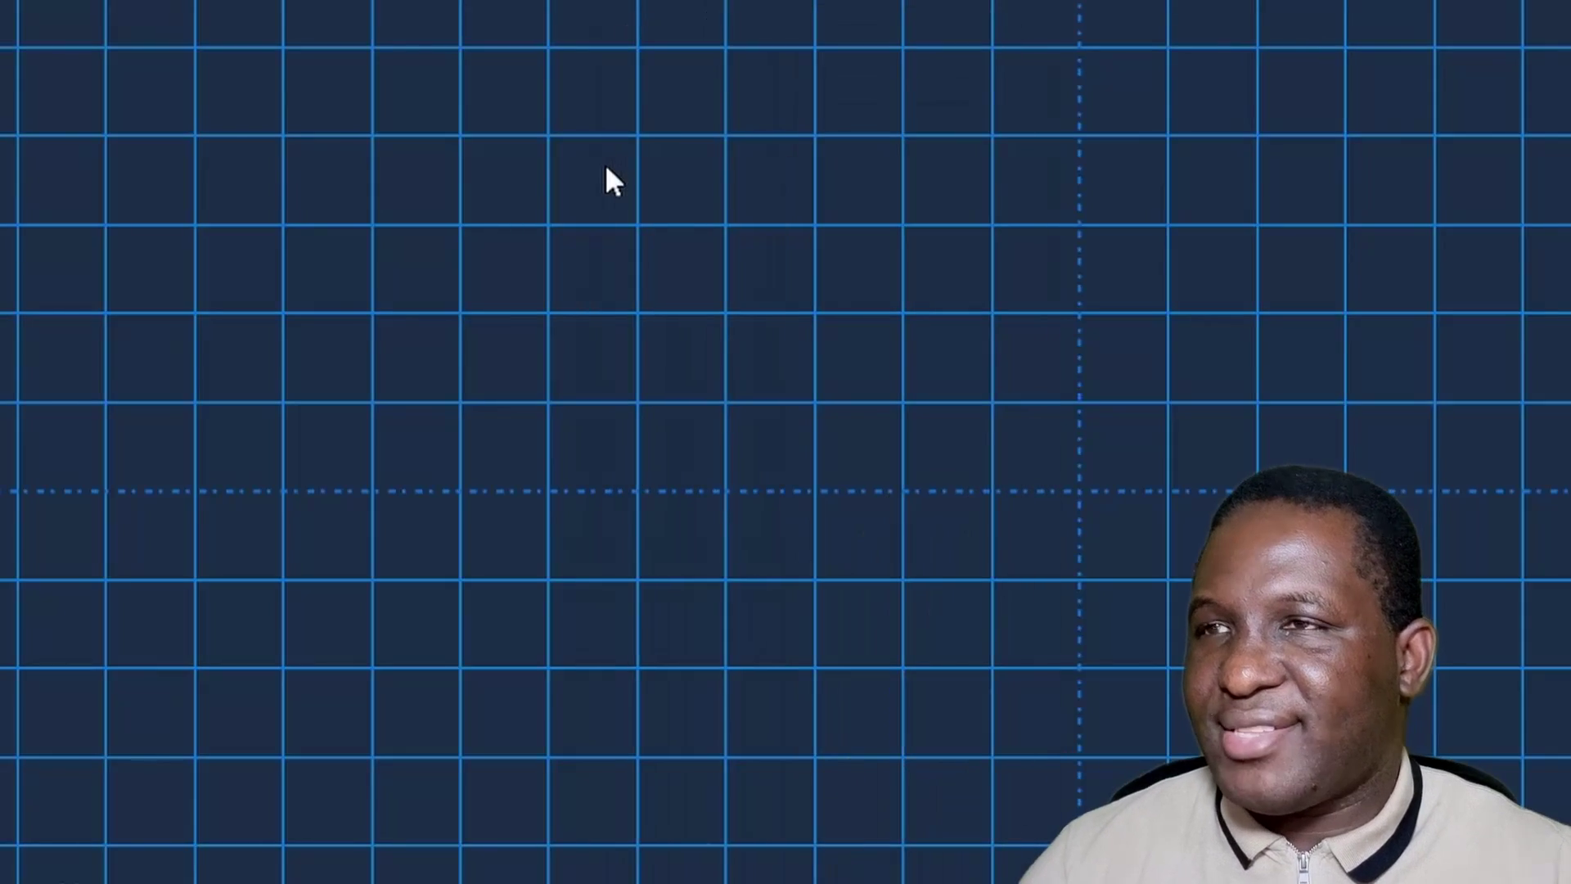
- Sketch the interface's circle centred at 0,0 with a perimeter point at 38.38,0, and extrude it into a solid cylinder
click(263, 179)
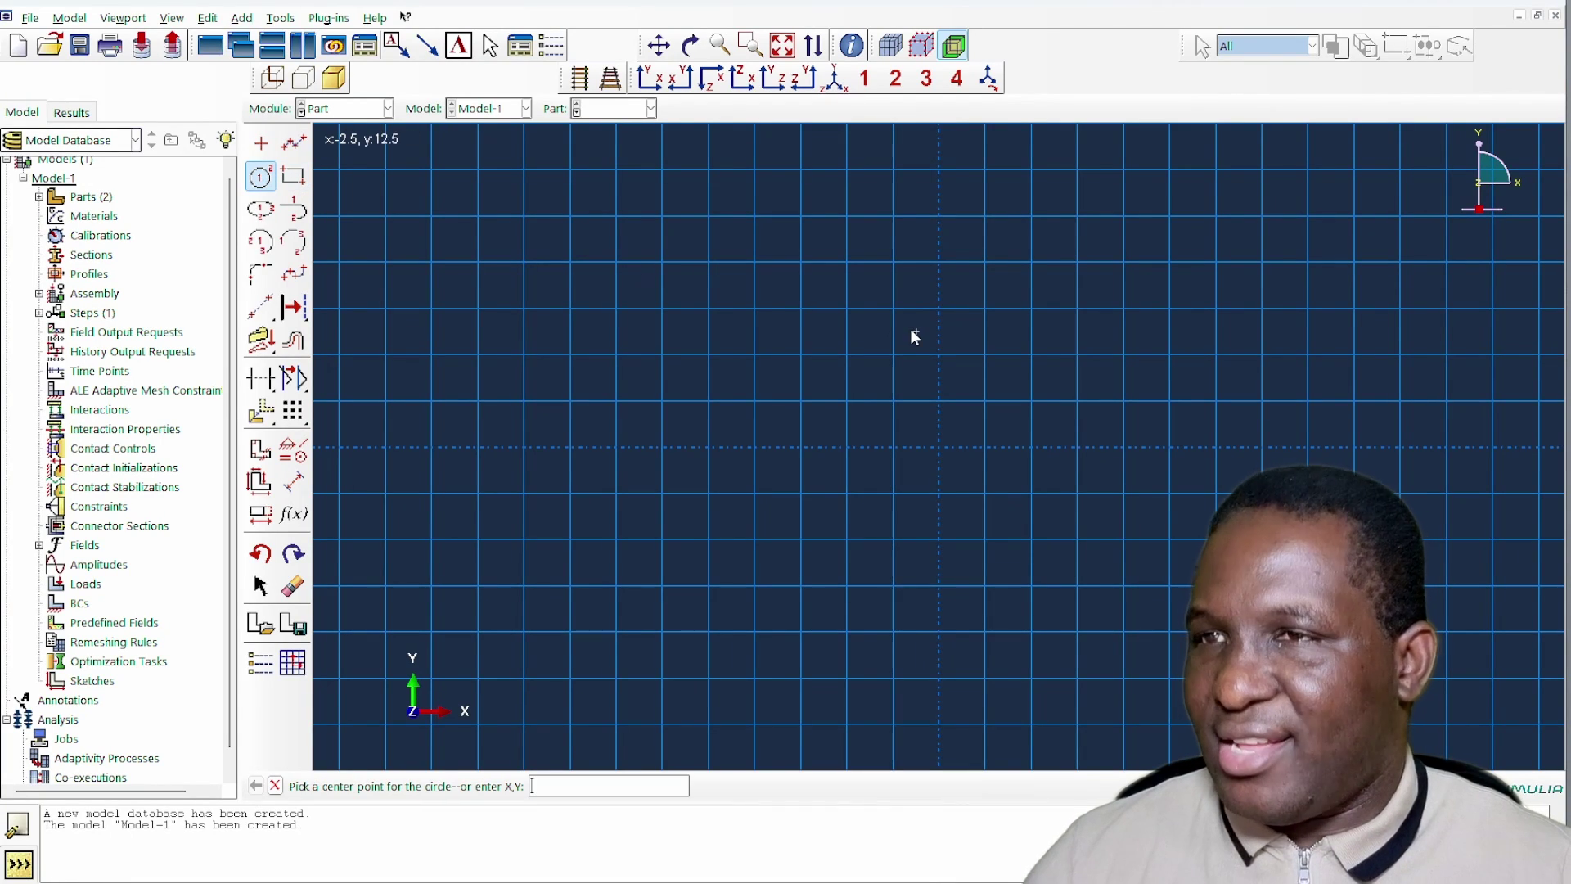
text(0,0)
key(Return)
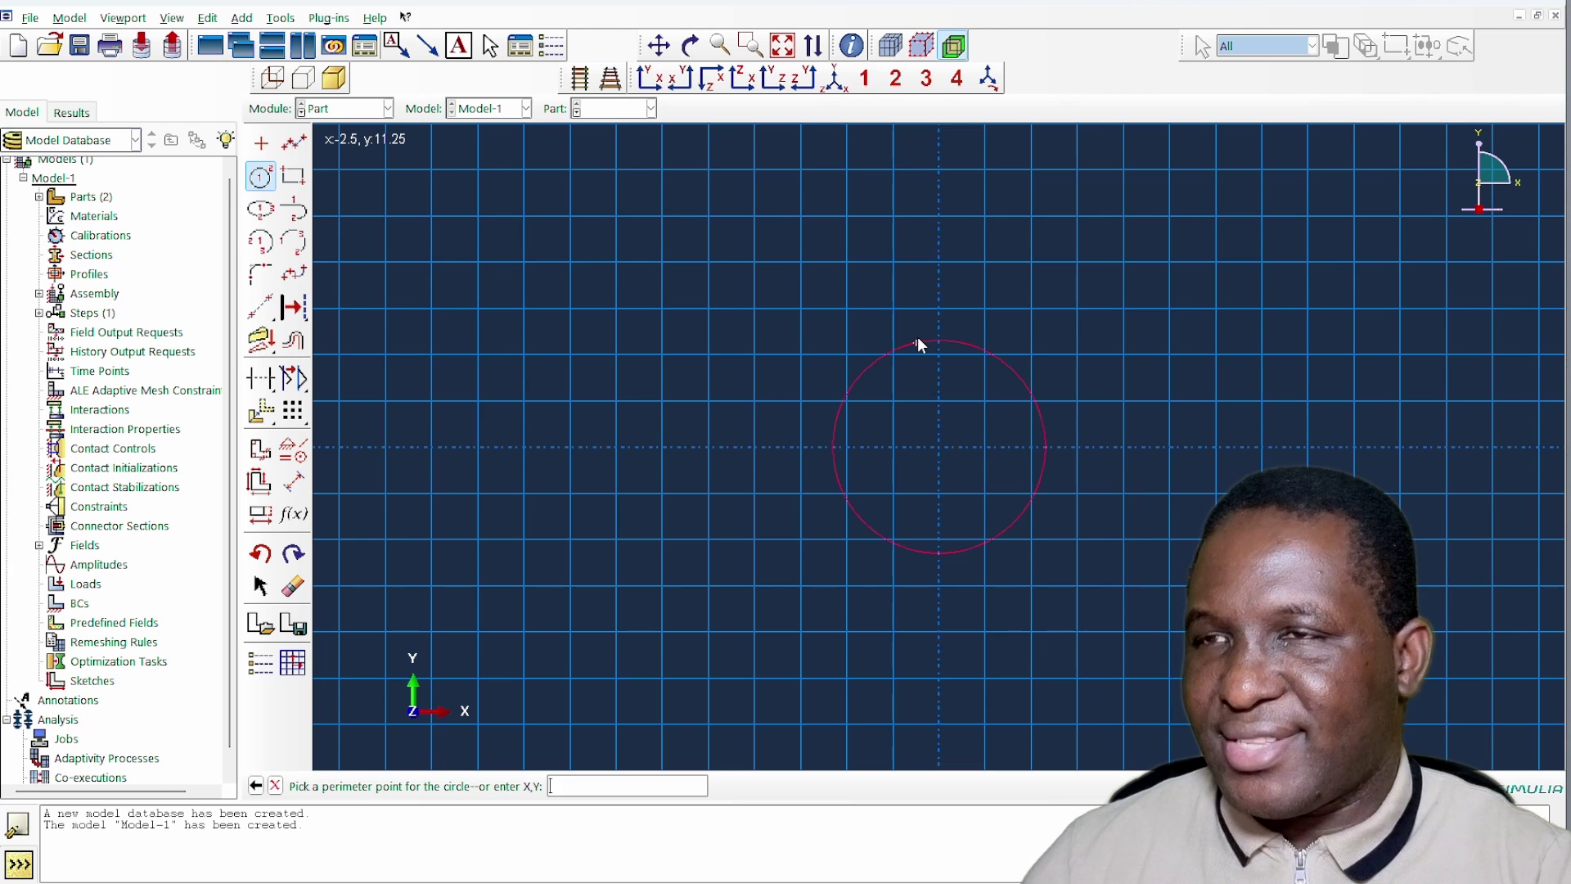
text(38.38,)
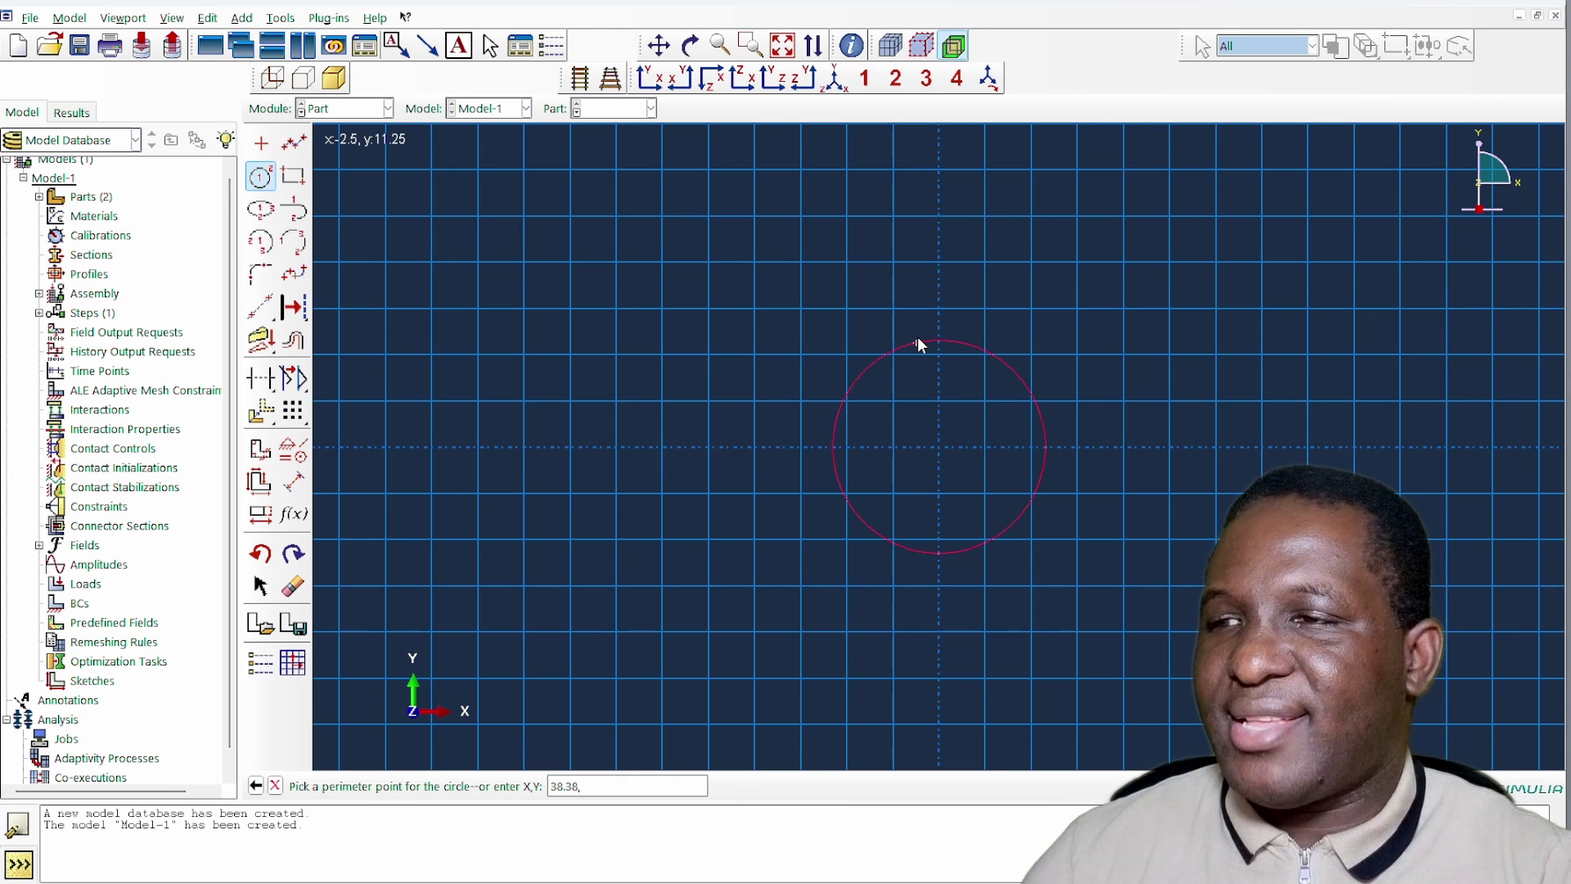
text(0)
key(Return)
scroll(973, 365, down, 4)
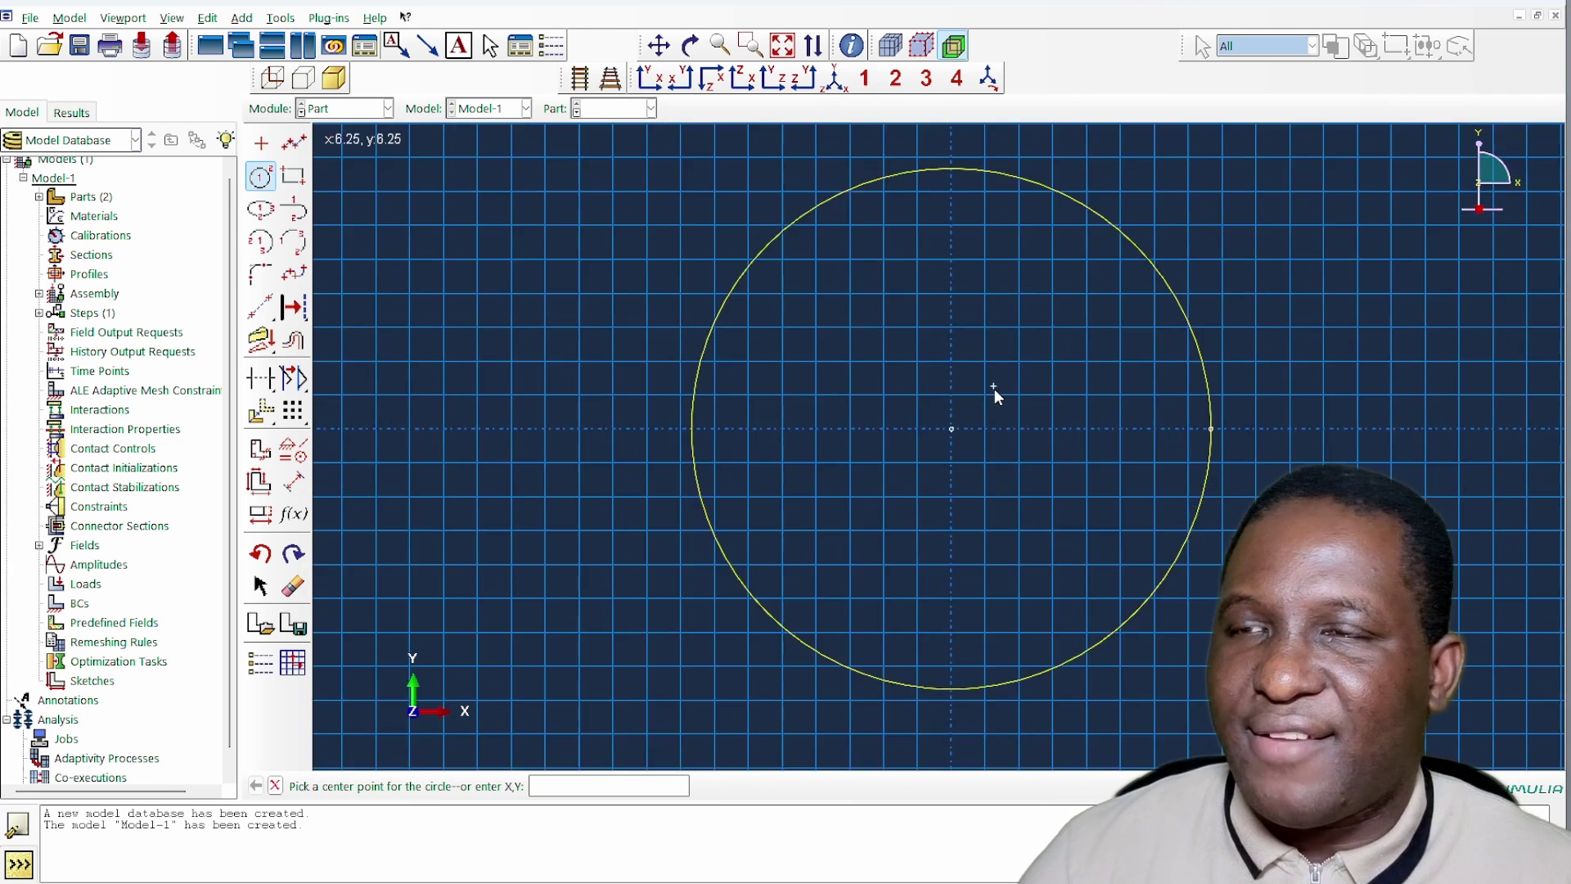
right_click(1007, 394)
click(1066, 488)
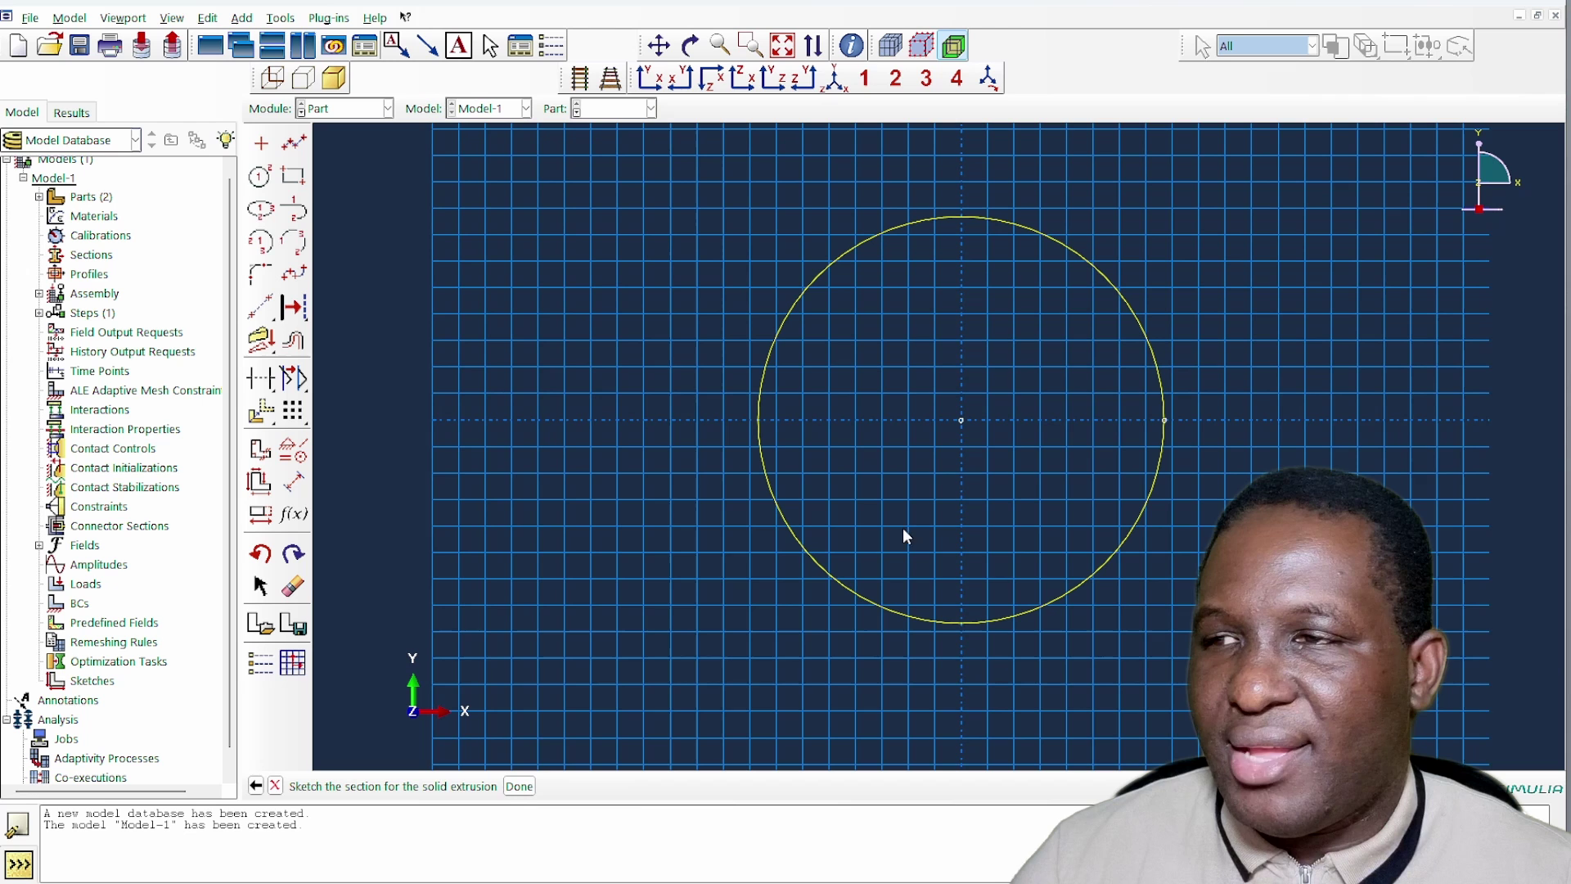
click(518, 787)
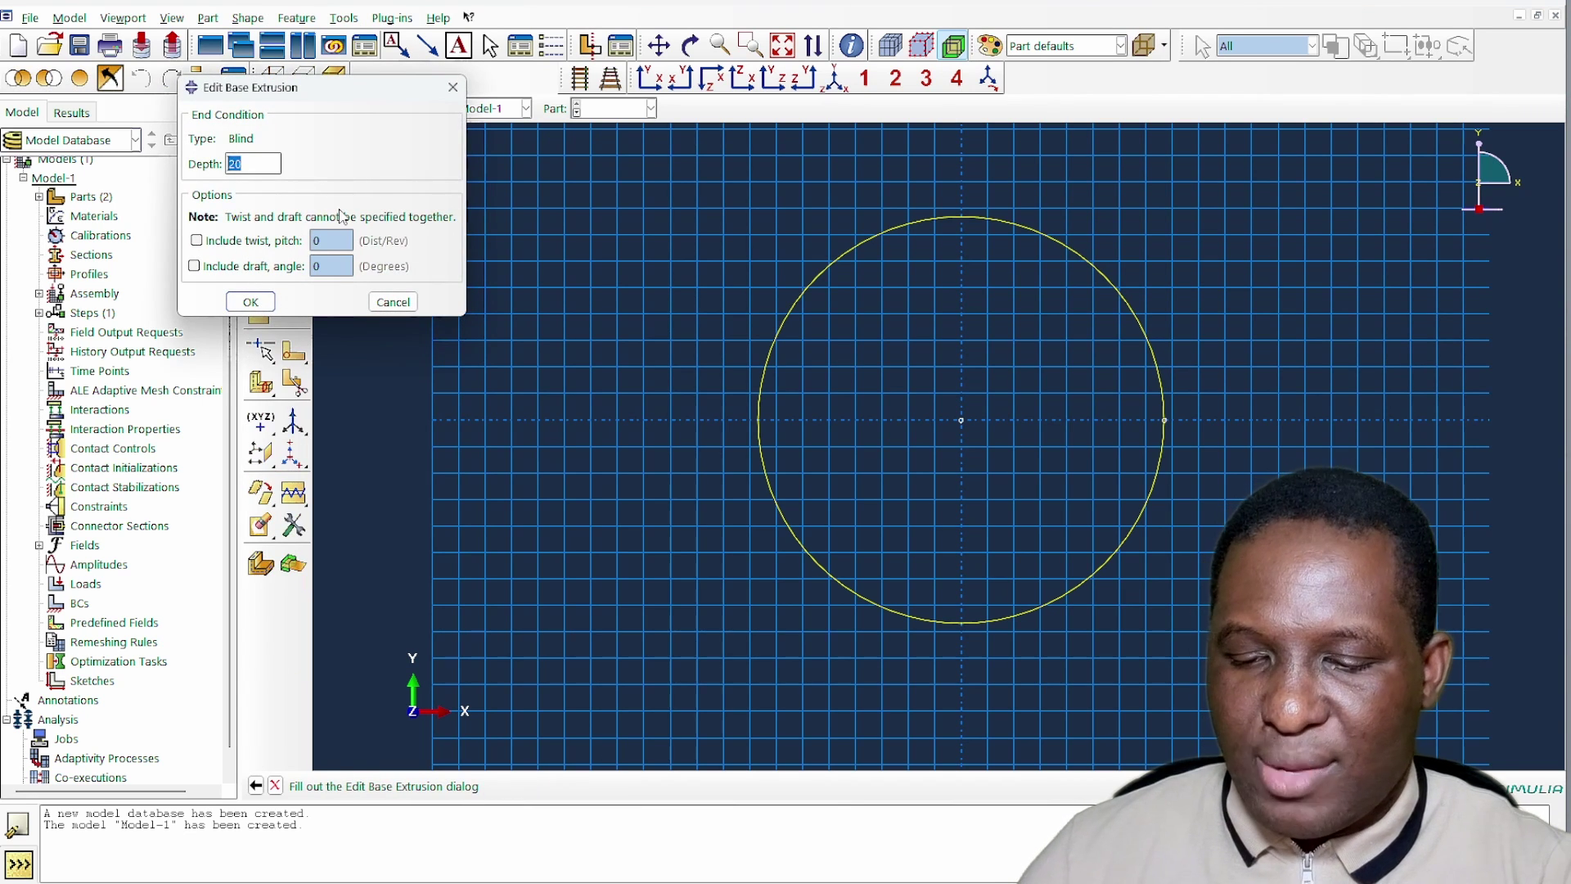
key(Return)
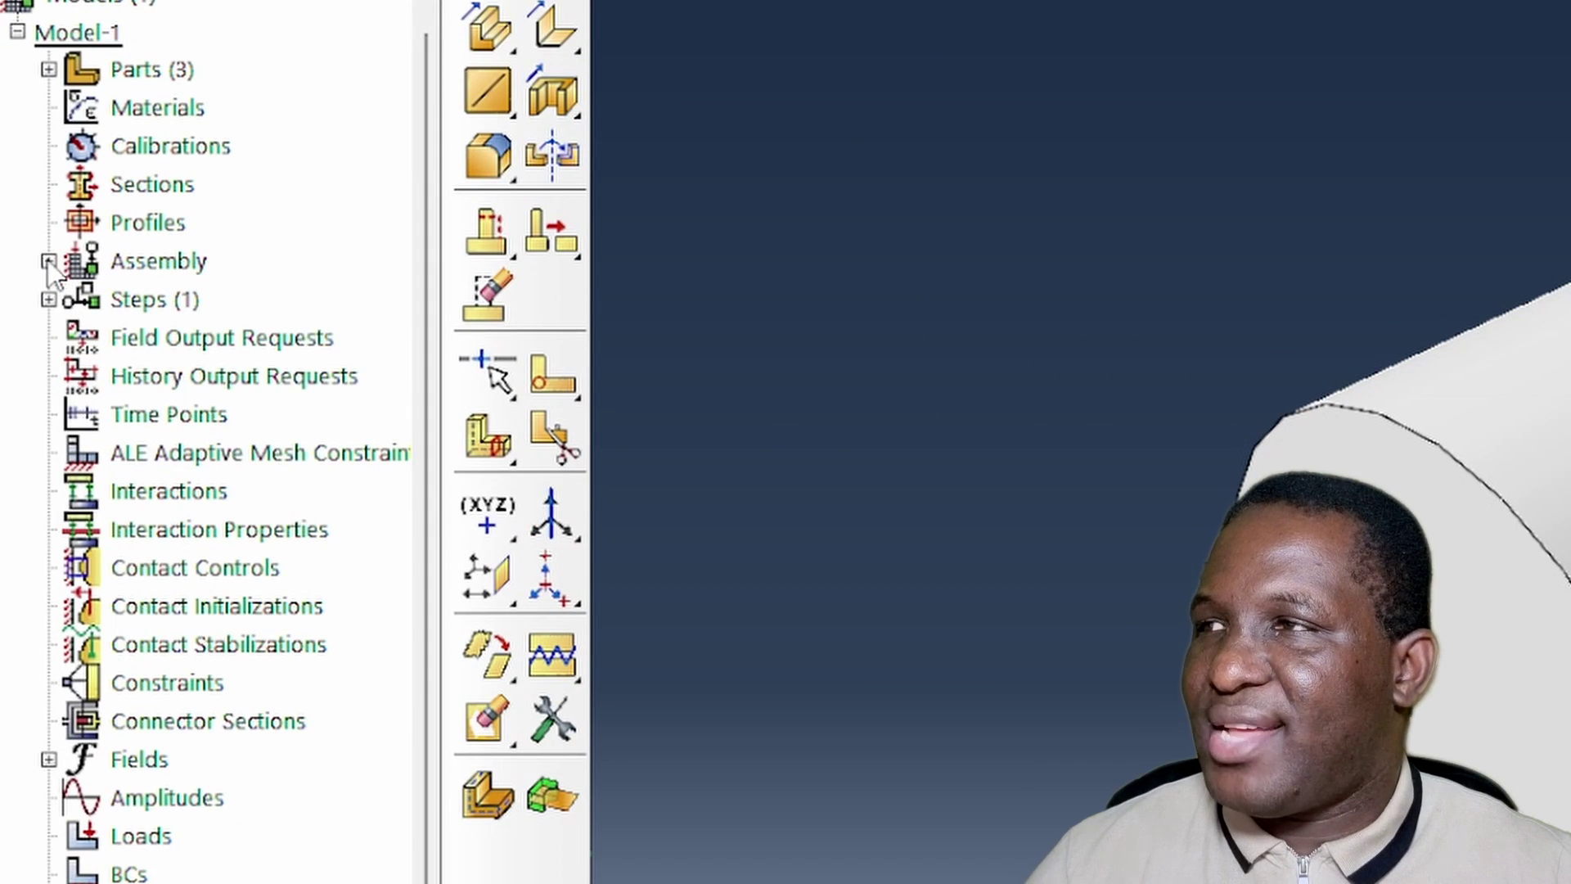
- Add dependent instances of the Fibre, Interface and Matrix parts to the assembly
click(49, 262)
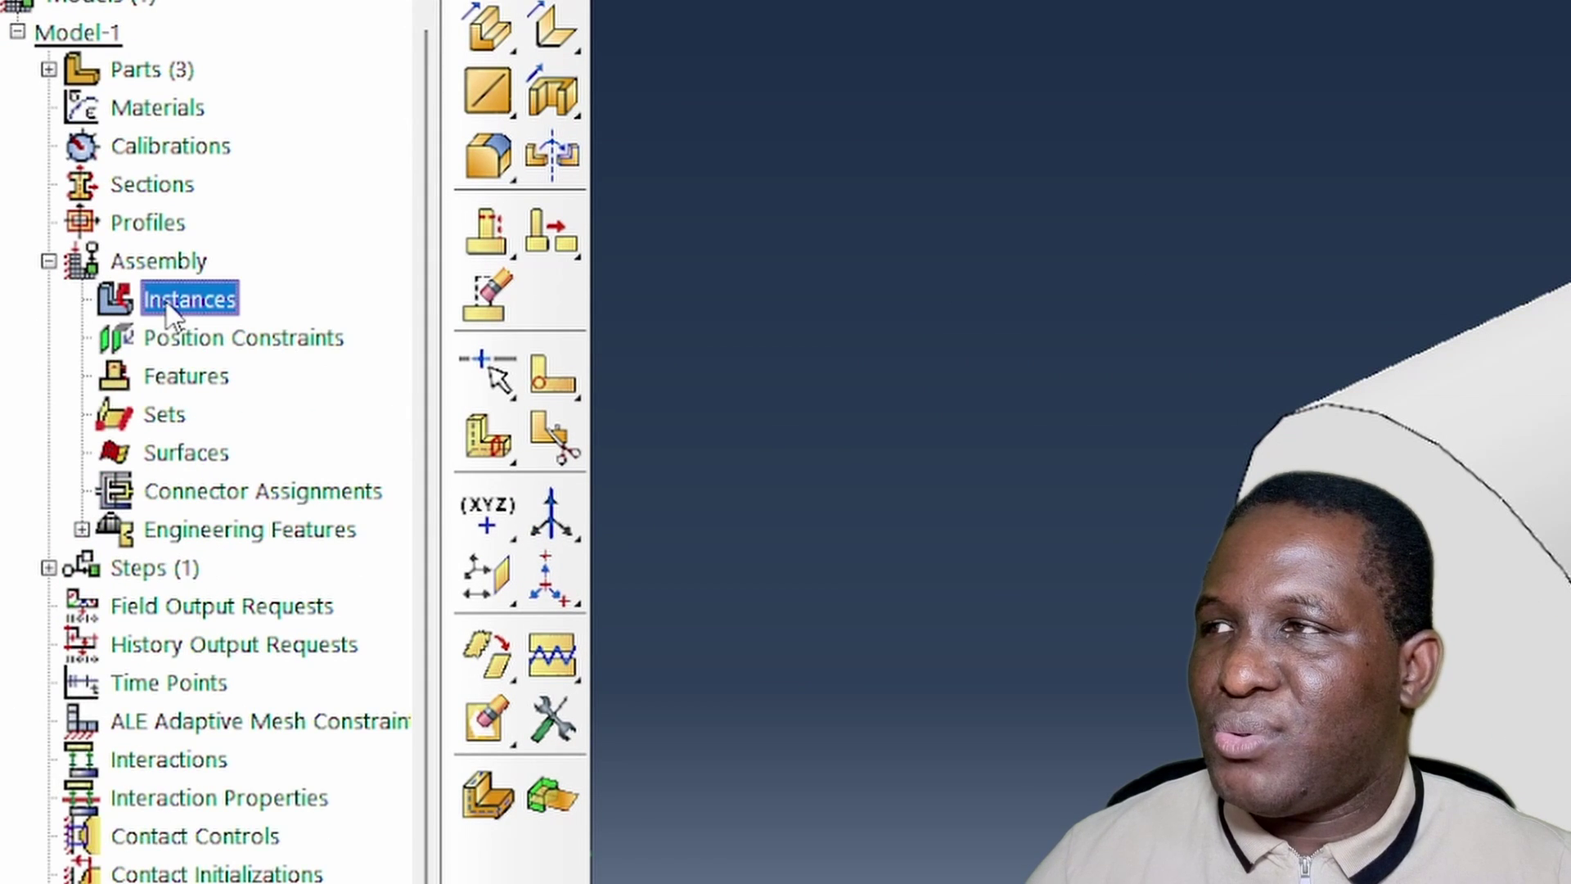
double_click(171, 304)
click(966, 203)
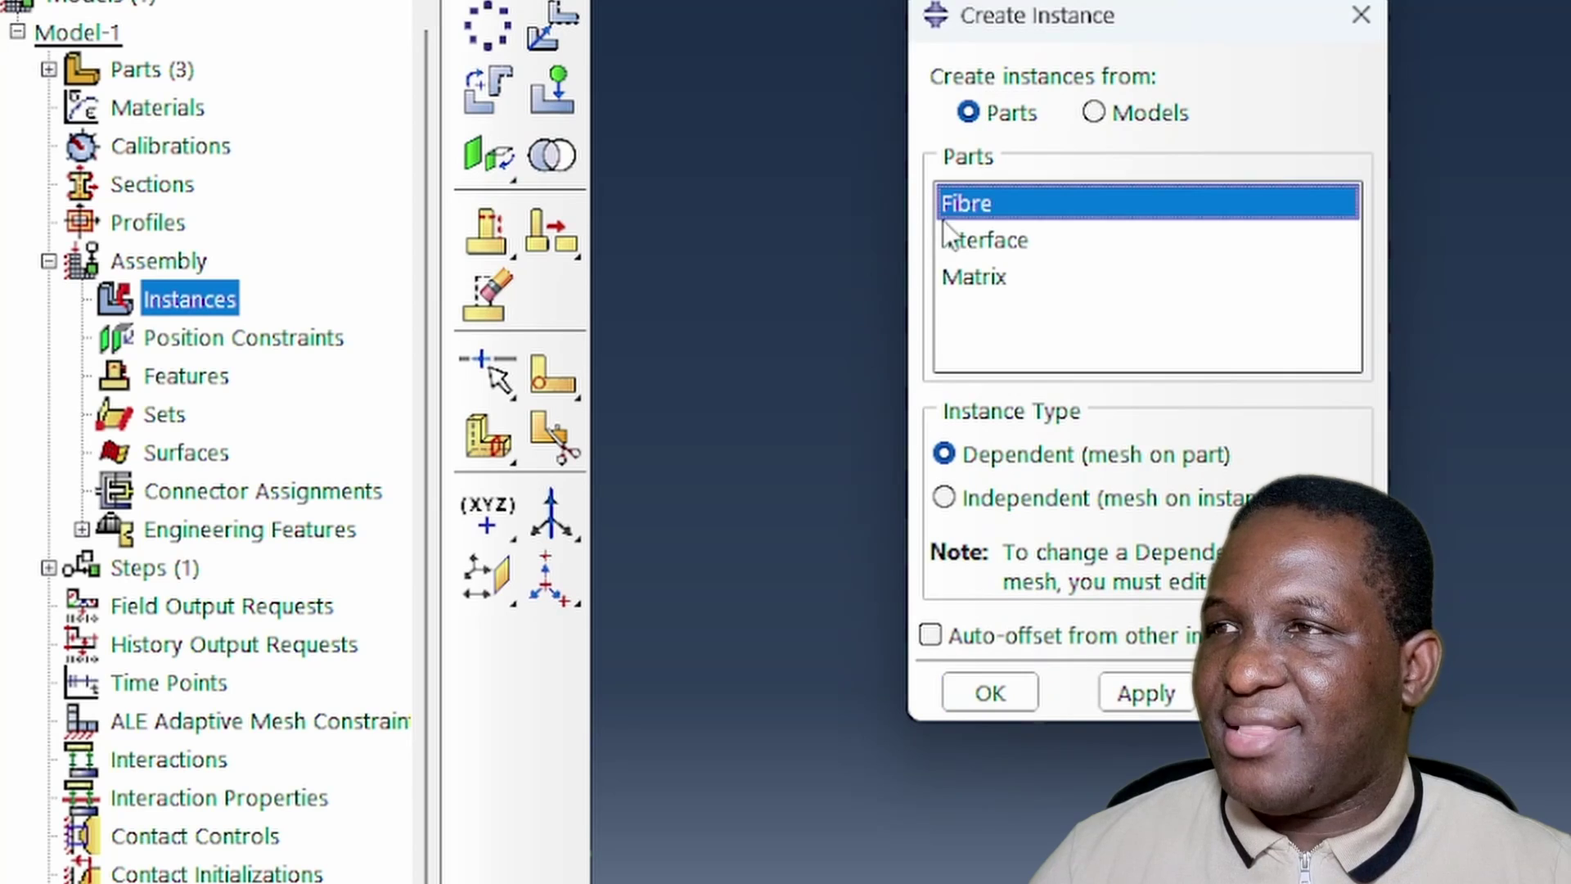
shift+click(961, 239)
shift+click(966, 278)
click(991, 692)
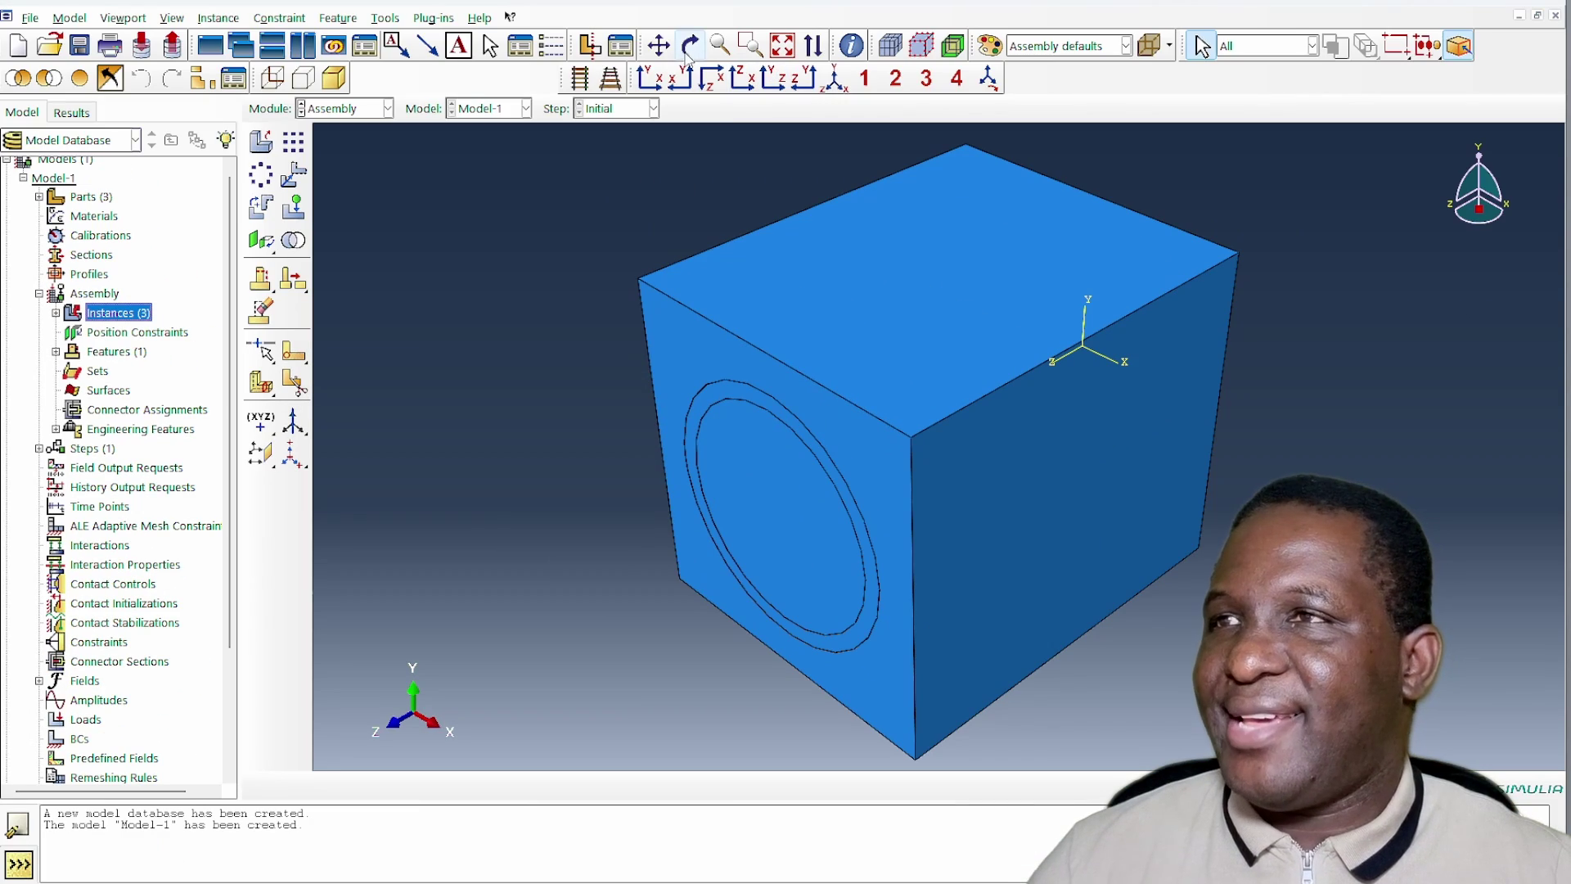
- Merge the geometry of the Fibre, Interface and Matrix instances into a part named UDCompositeRVE, suppressing the originals and retaining intersecting boundaries
click(690, 46)
mouse_move(807, 420)
mouse_down()
mouse_move(954, 361)
mouse_move(919, 410)
mouse_move(812, 436)
mouse_up()
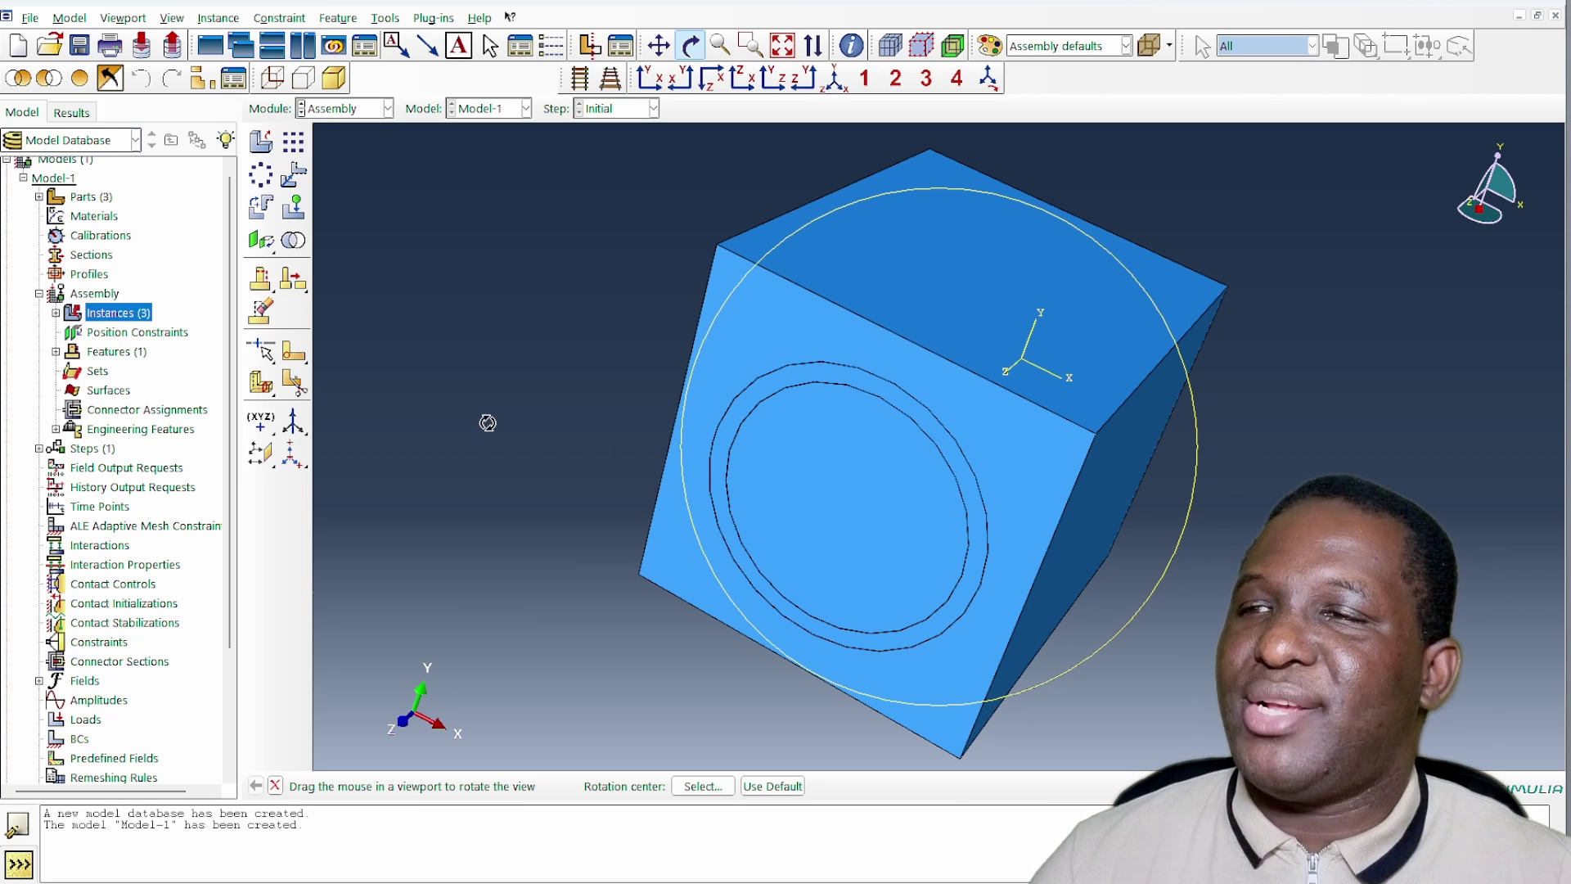
drag(1020, 543, 985, 518)
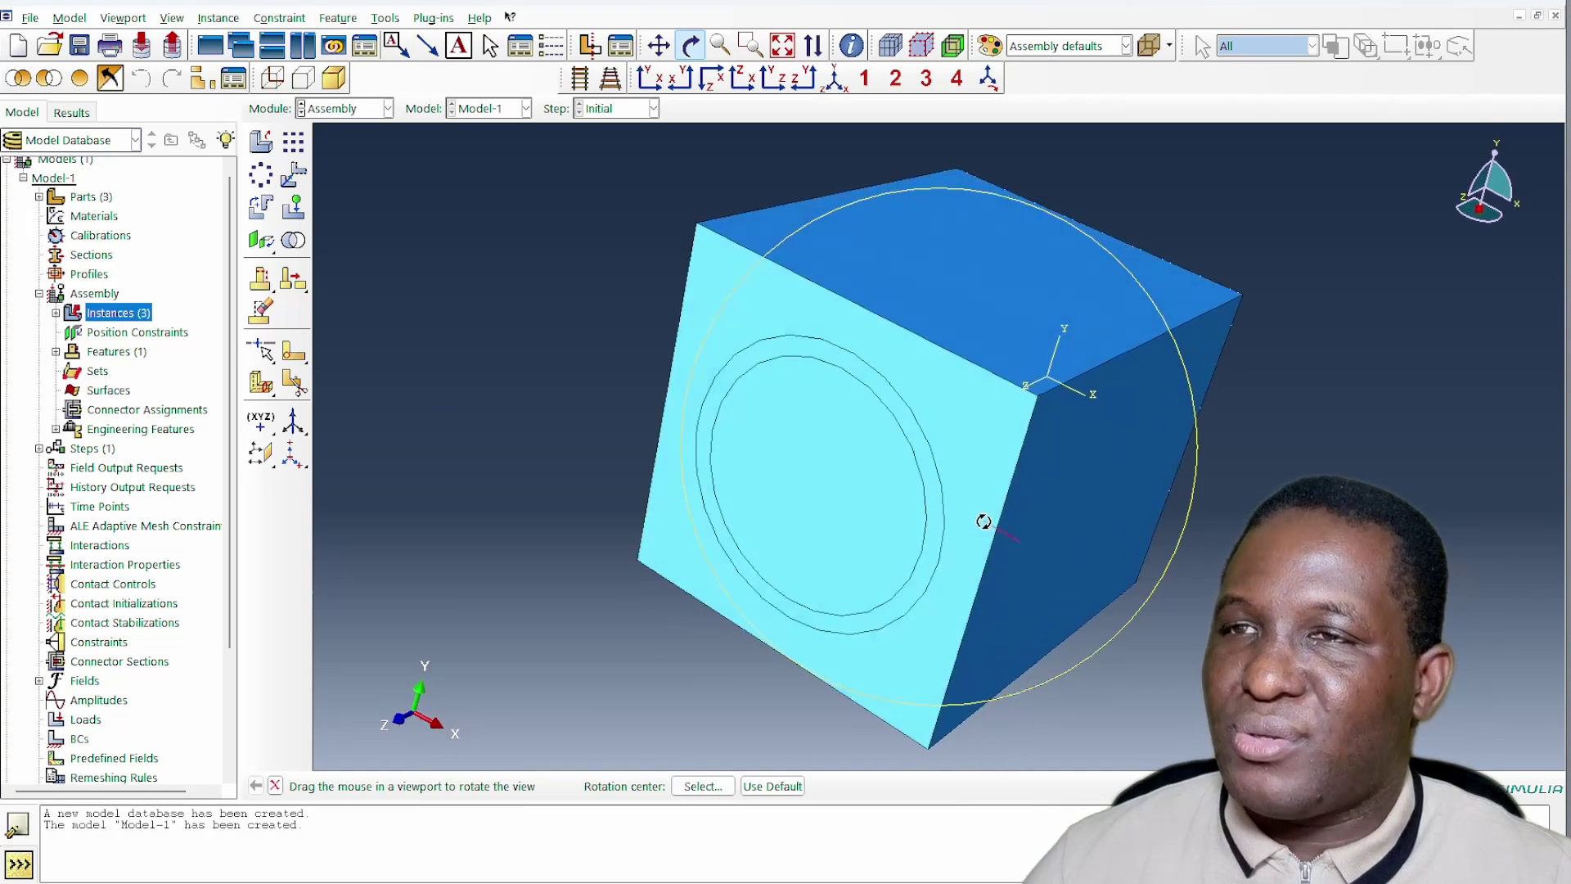
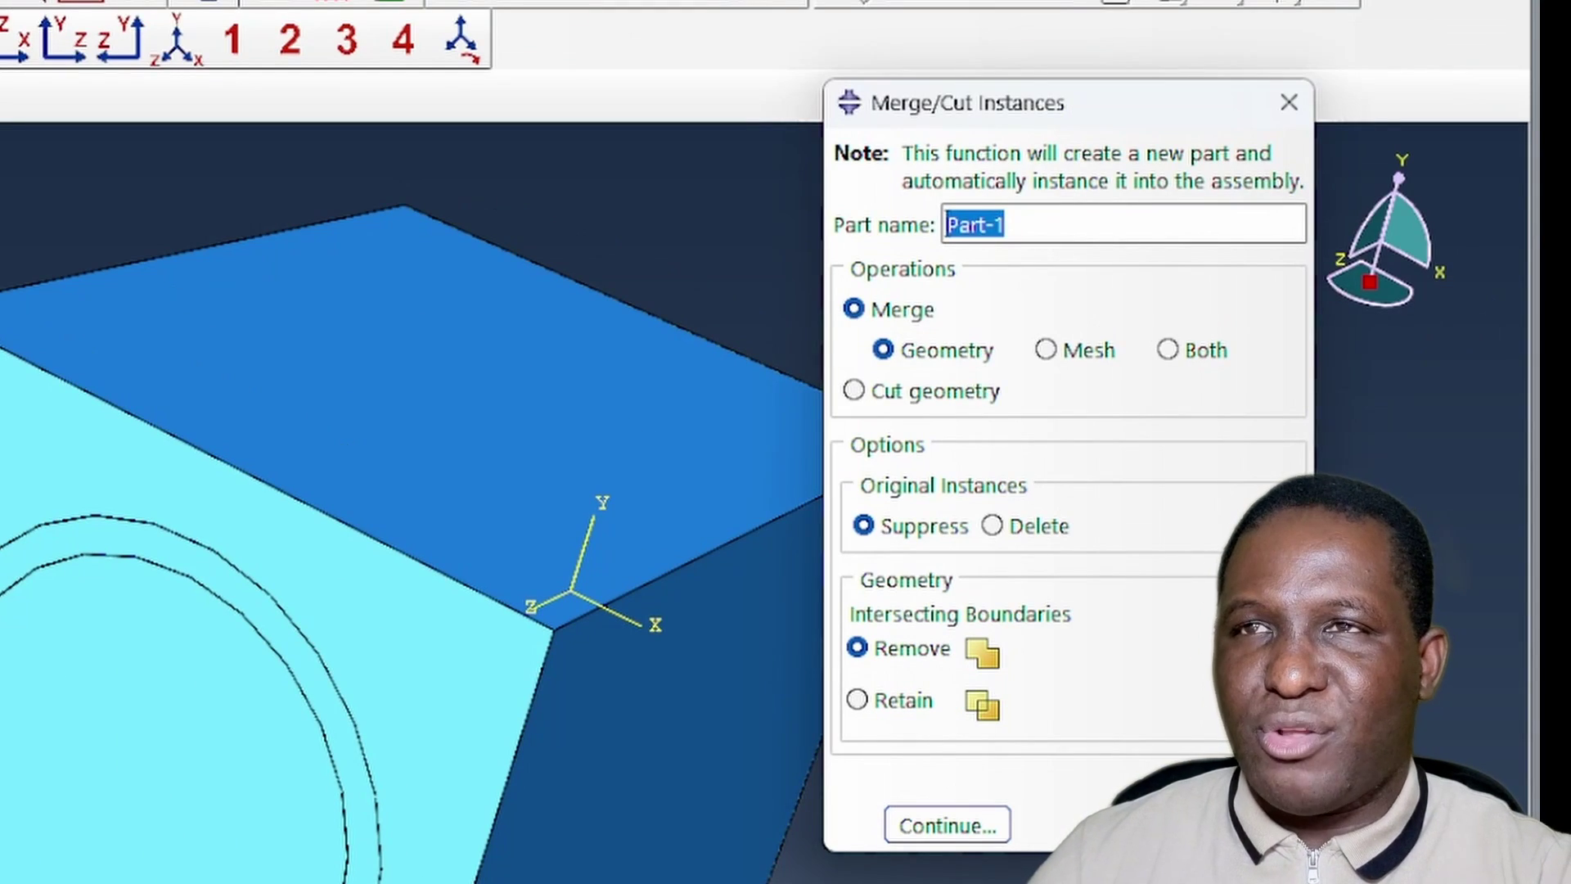
text(UD)
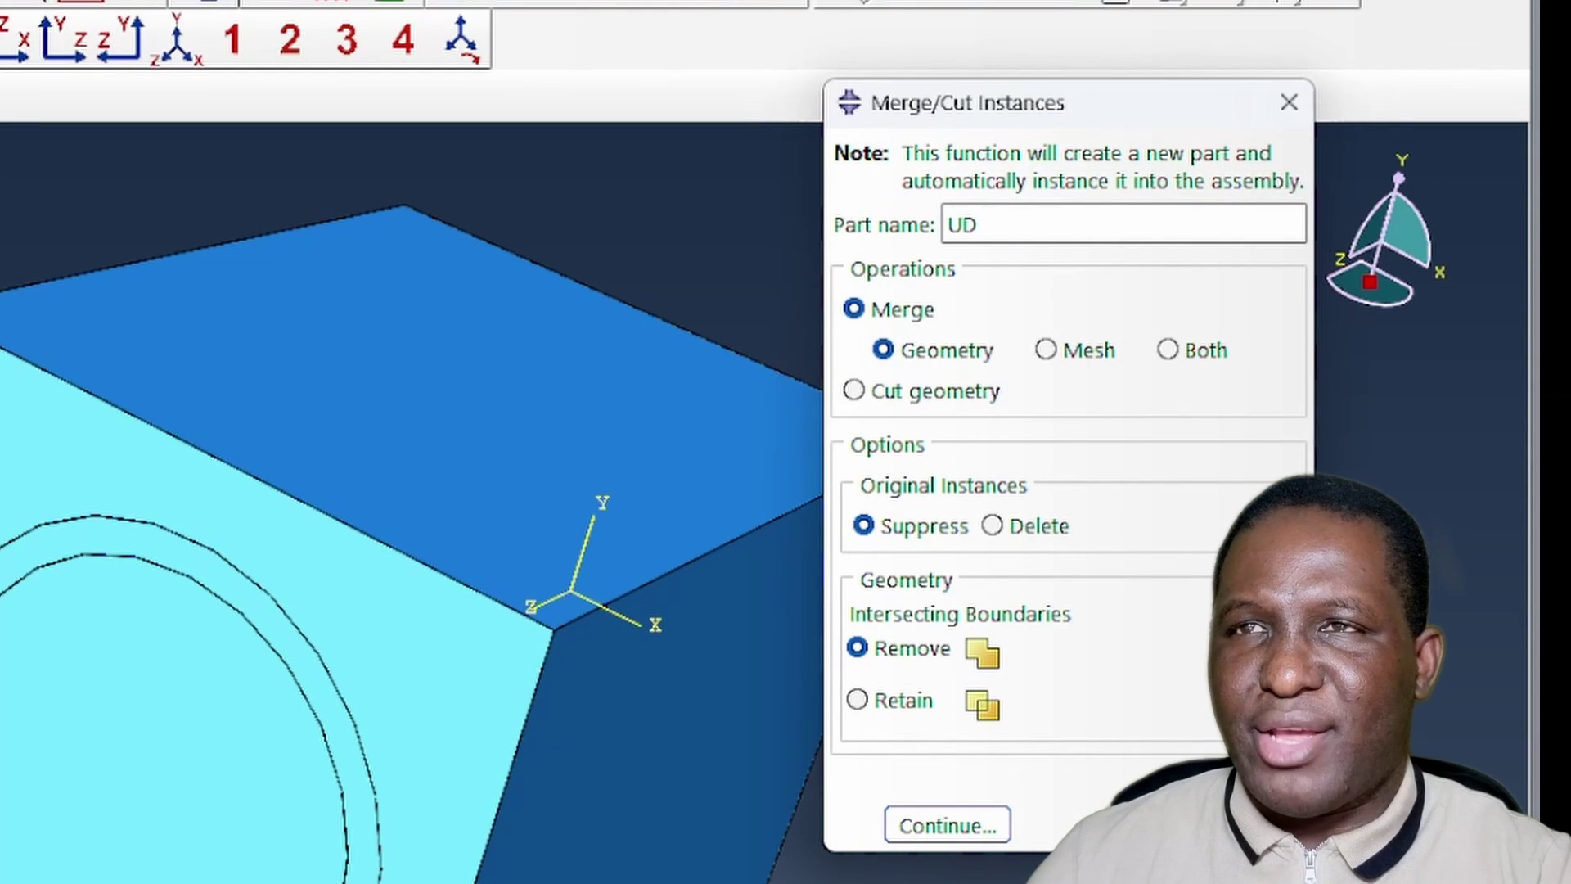
text(CompositeRVE)
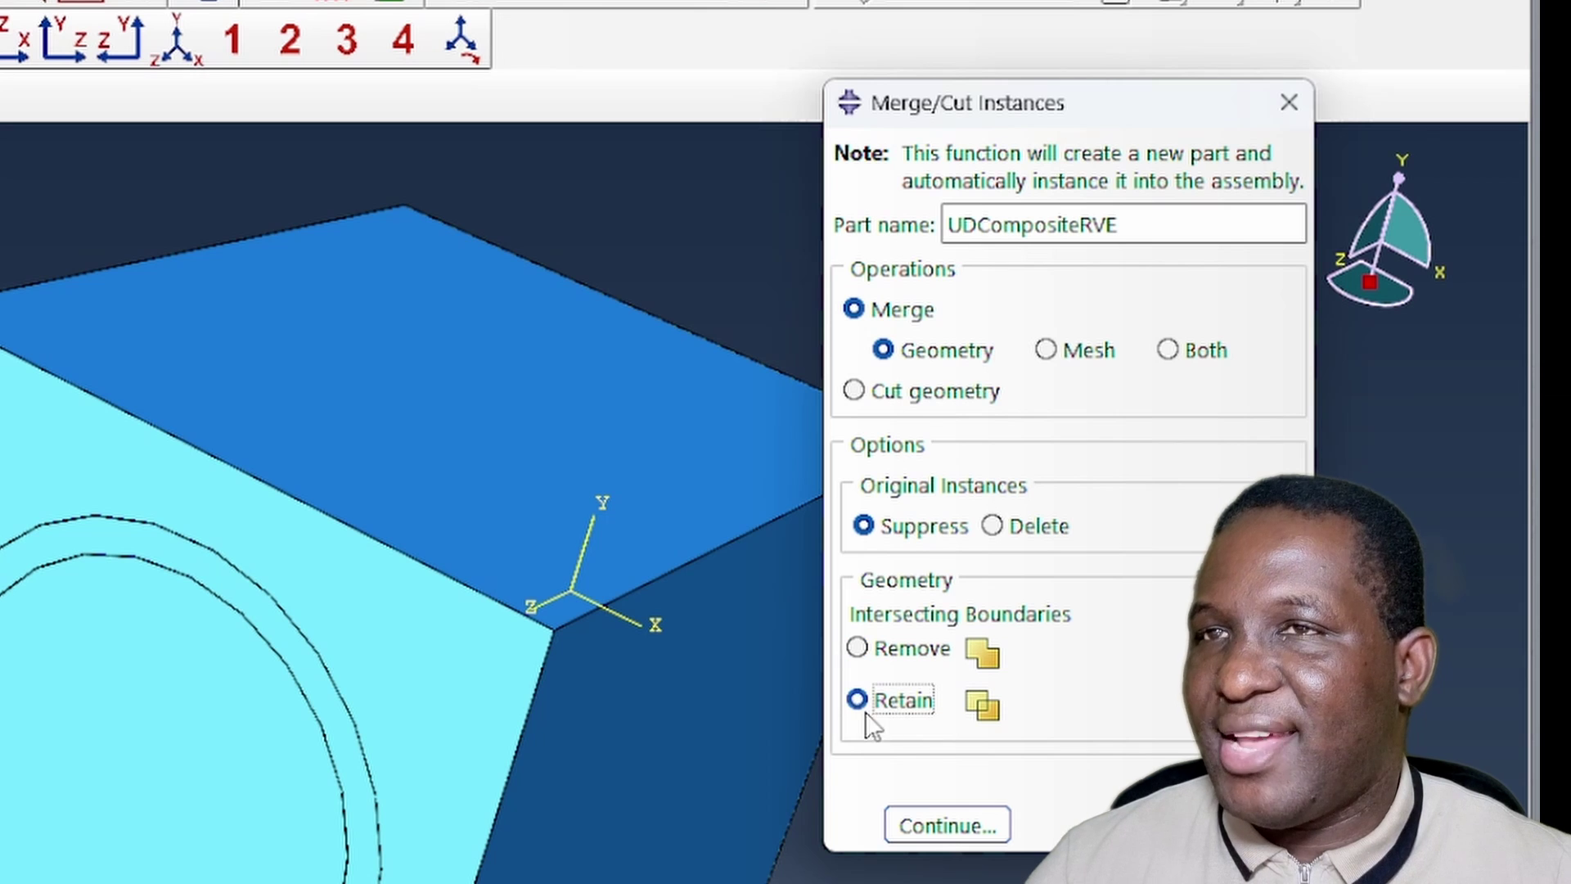
click(953, 828)
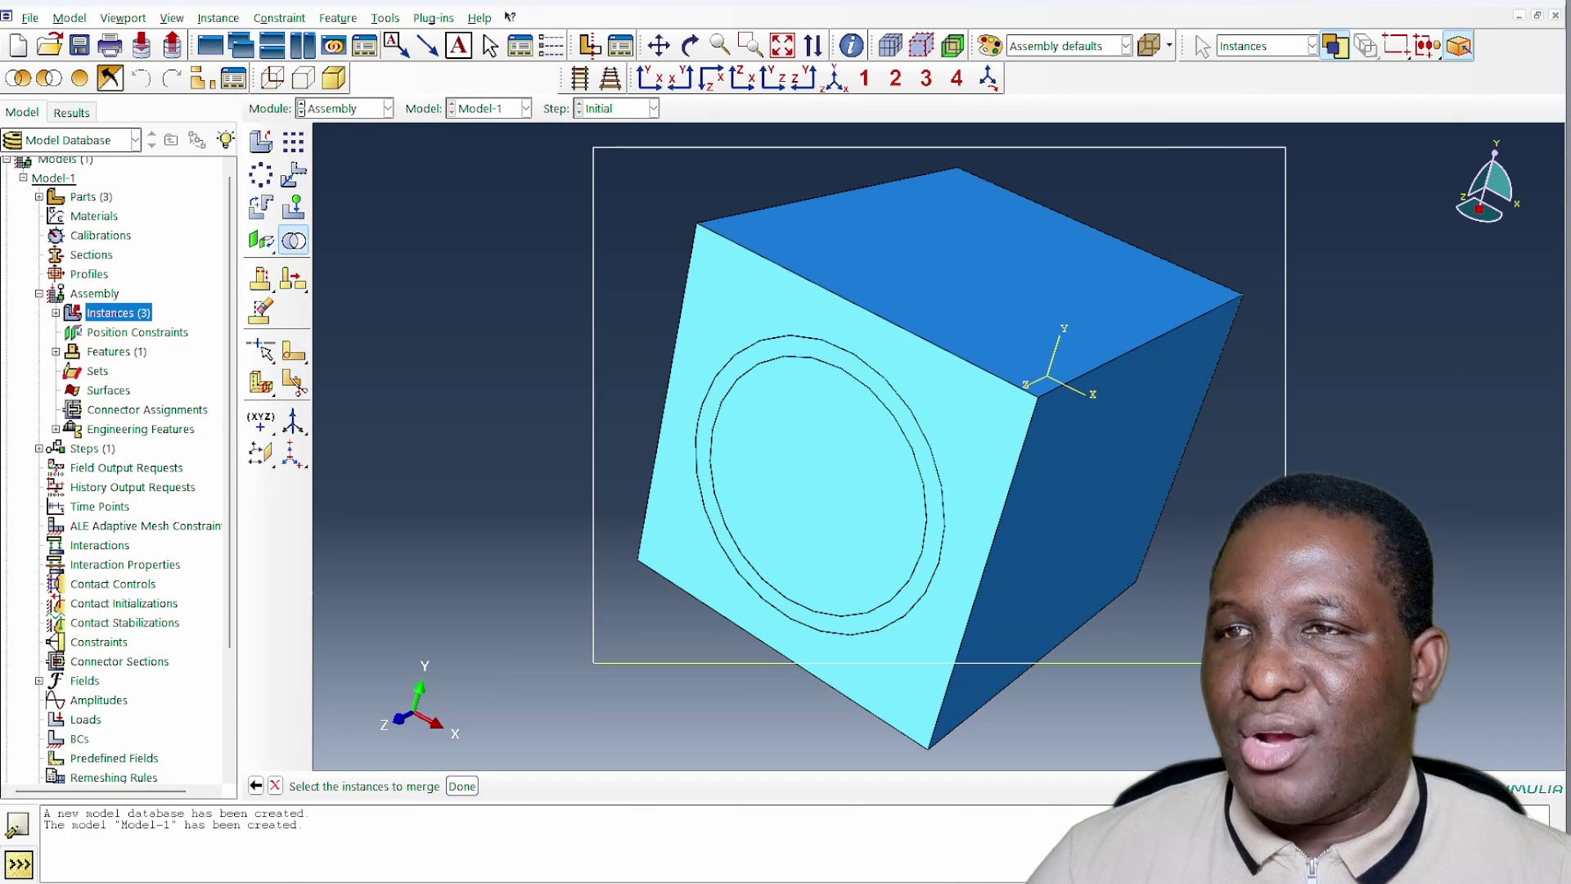
drag(592, 148, 1285, 662)
click(462, 786)
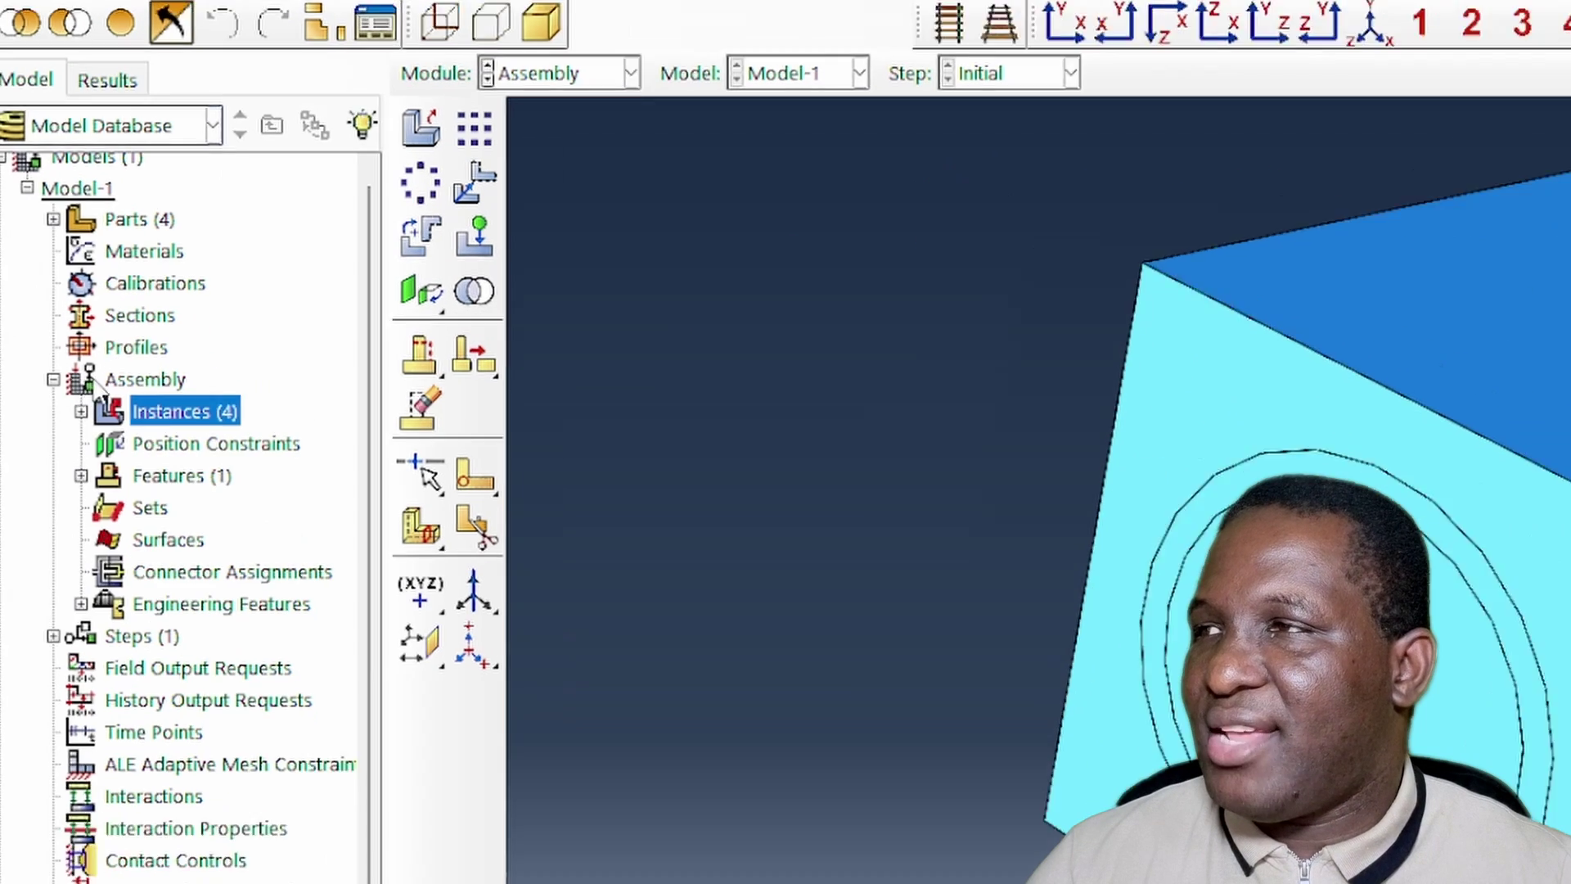
- Collapse the assembly's contents in the model tree and expand the merged UDCompositeRVE part to show its features and assignments
click(39, 293)
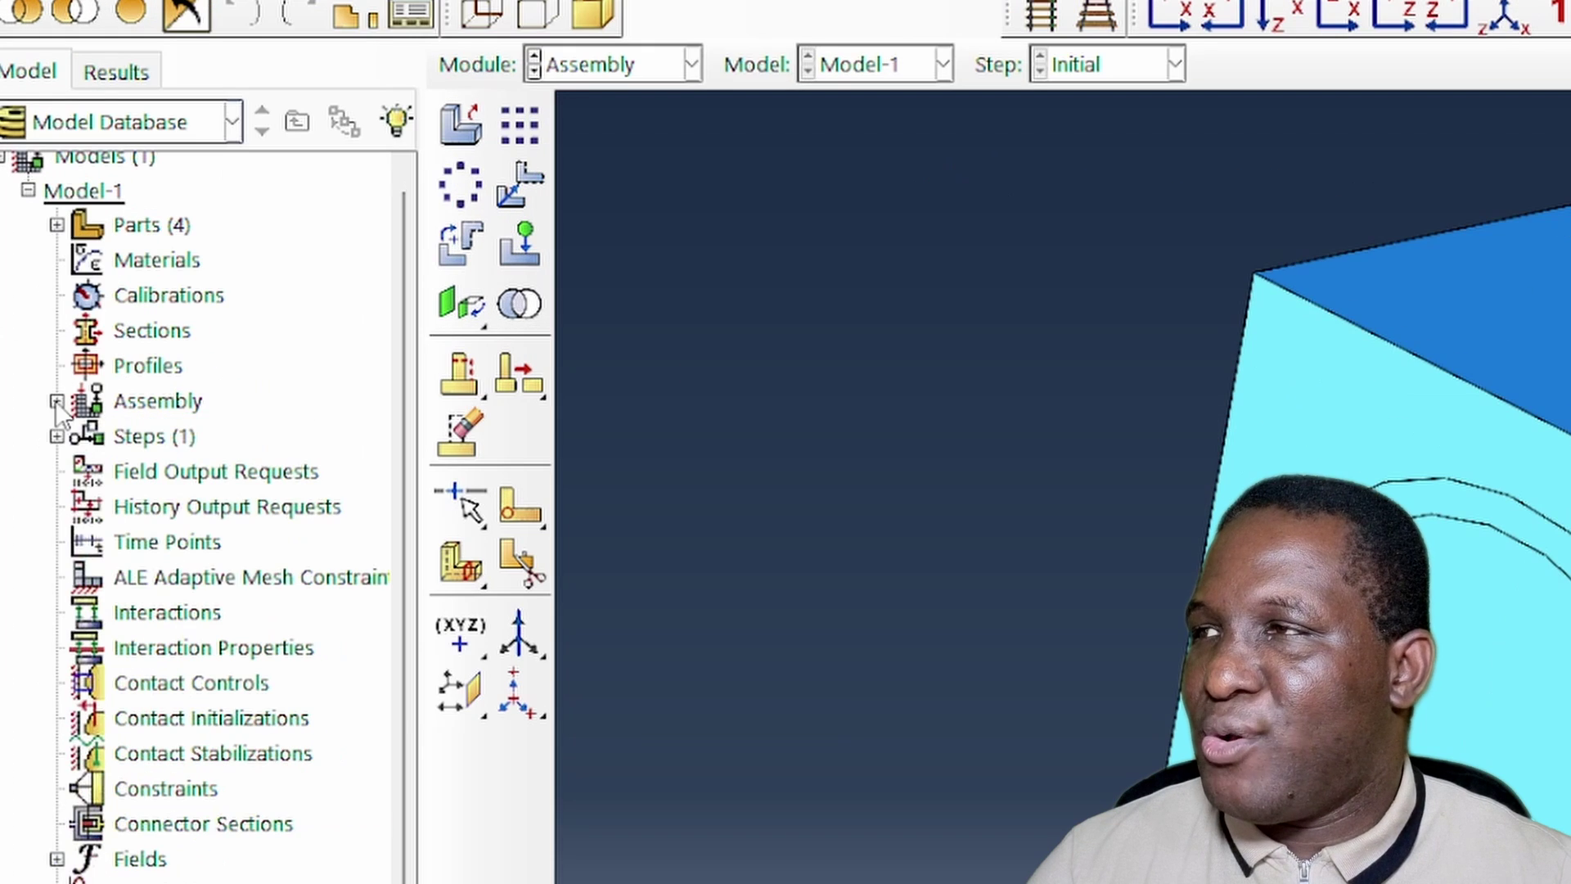
click(56, 224)
click(87, 361)
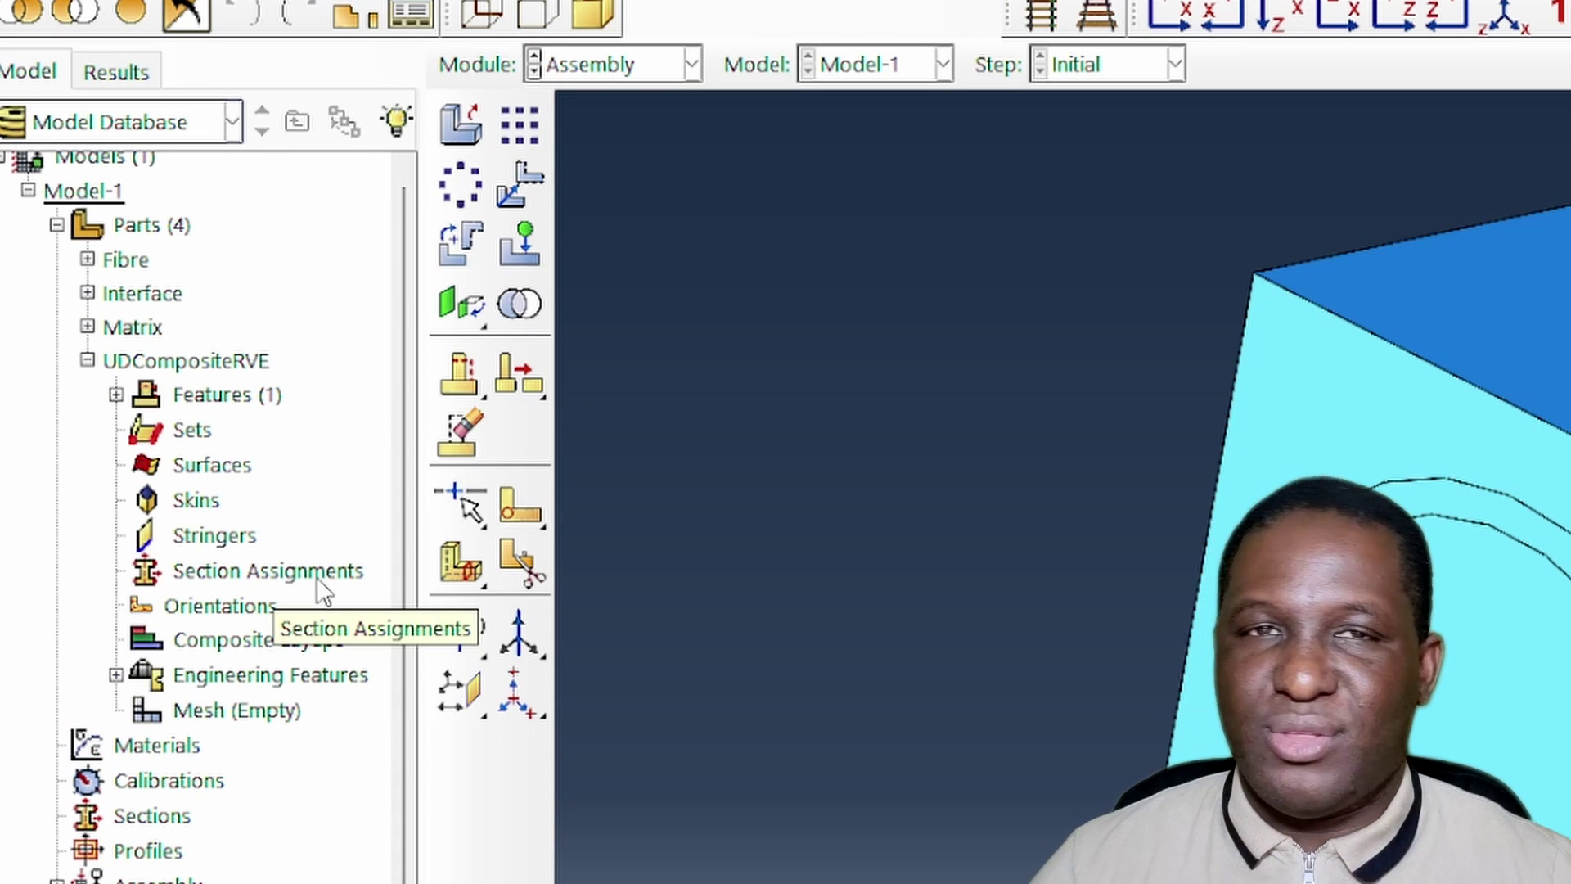
- Create a material named Polypropylene and add elastic behaviour to it
double_click(155, 745)
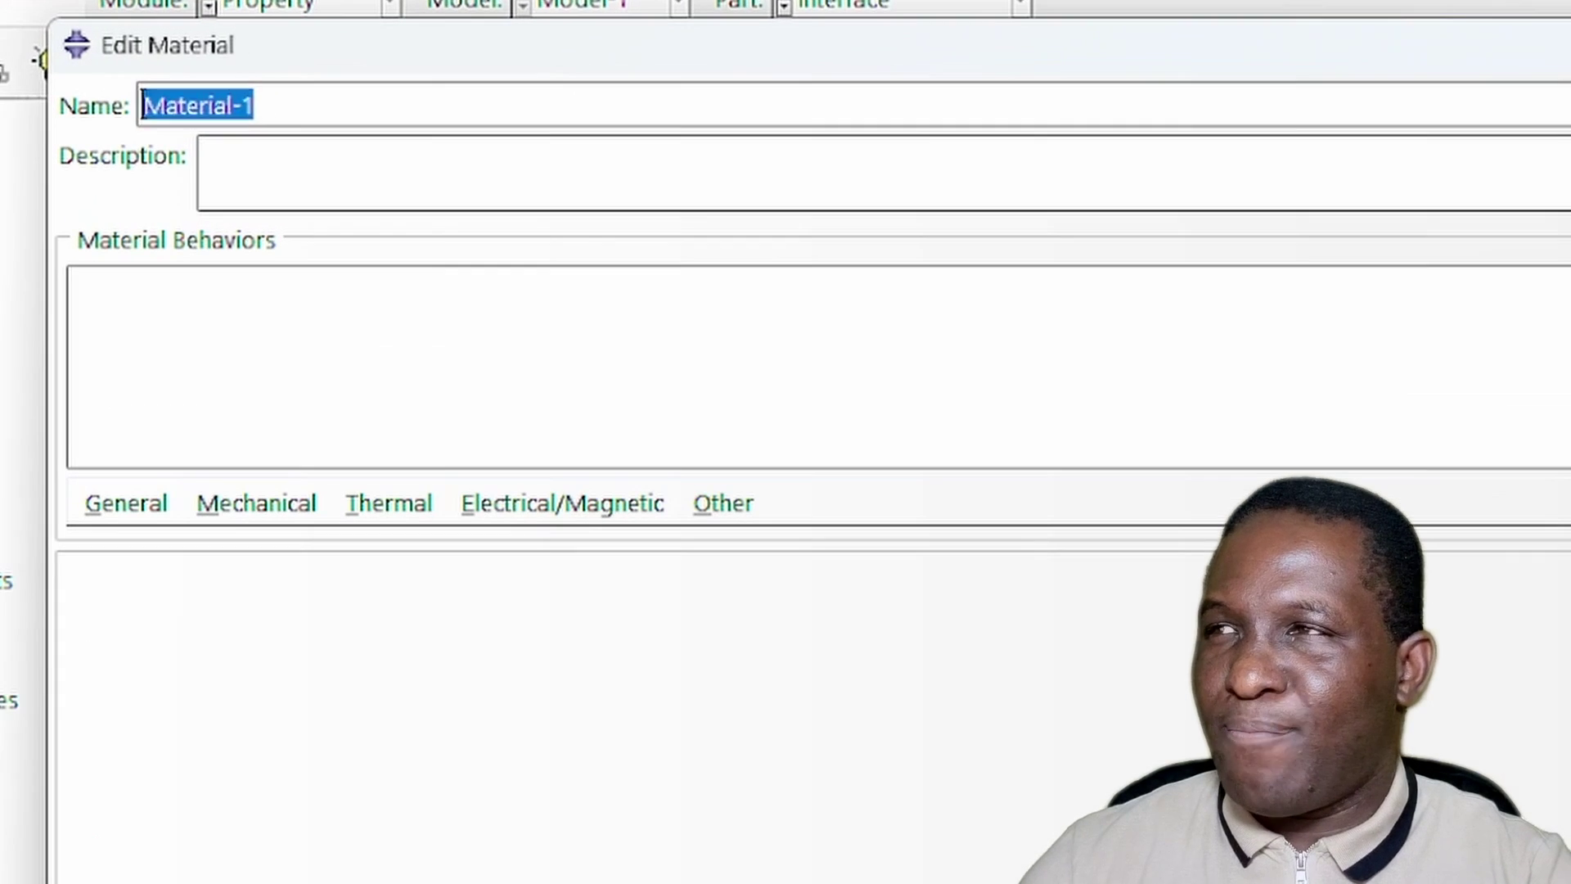
text(Polypropylene)
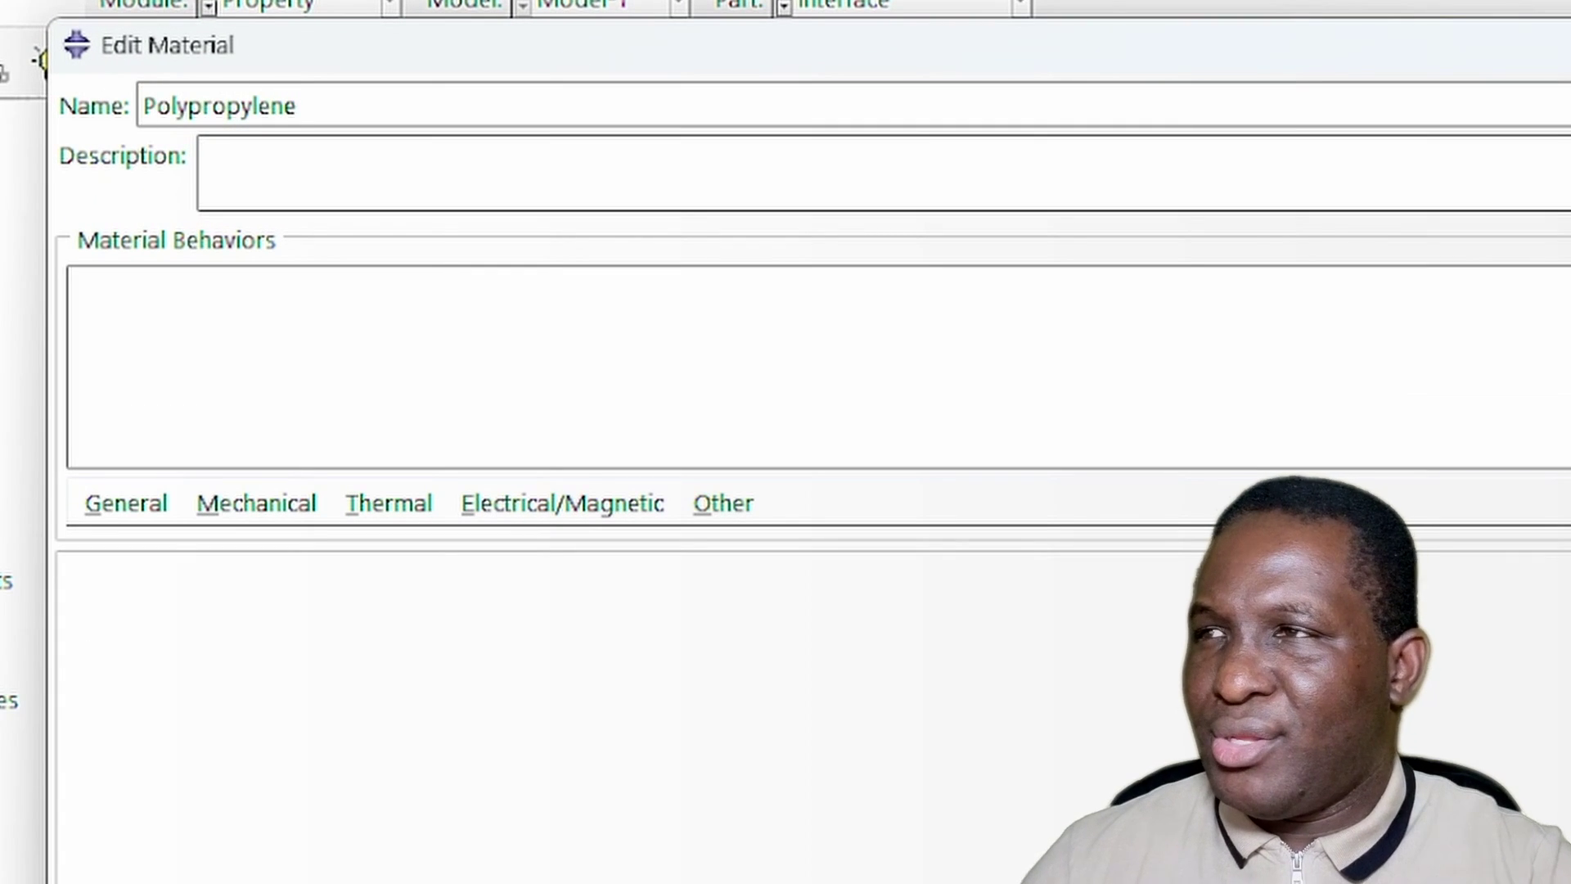
click(263, 505)
mouse_move(308, 561)
click(794, 550)
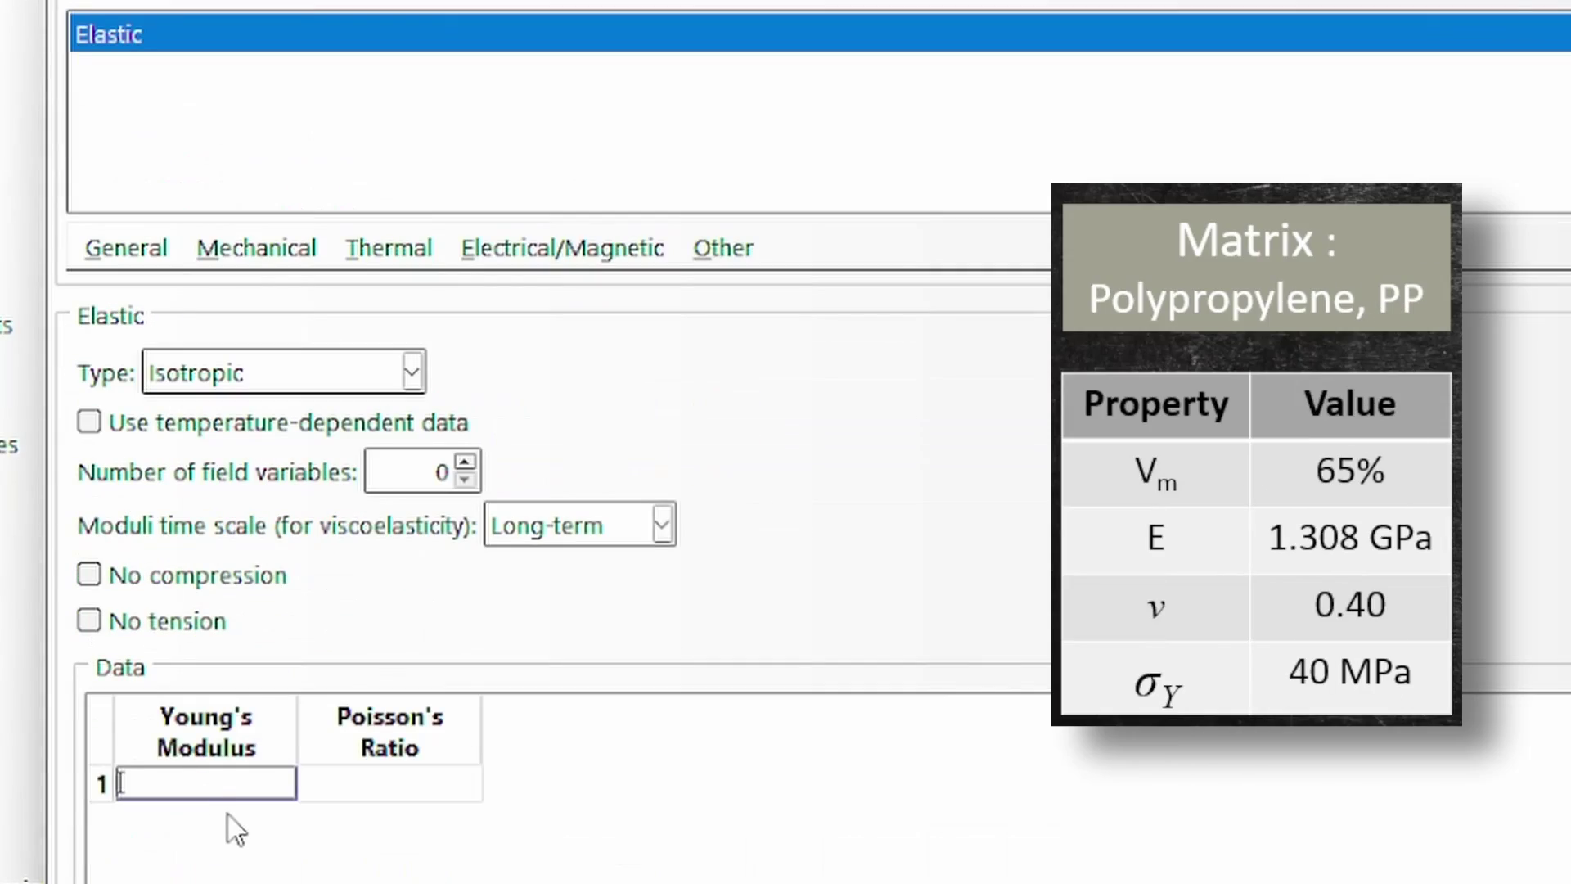
- Set the Polypropylene material's Young's modulus to 1.308e9 and its Poisson's ratio to 0.40
text(1.308e9)
key(Tab)
text(0.2)
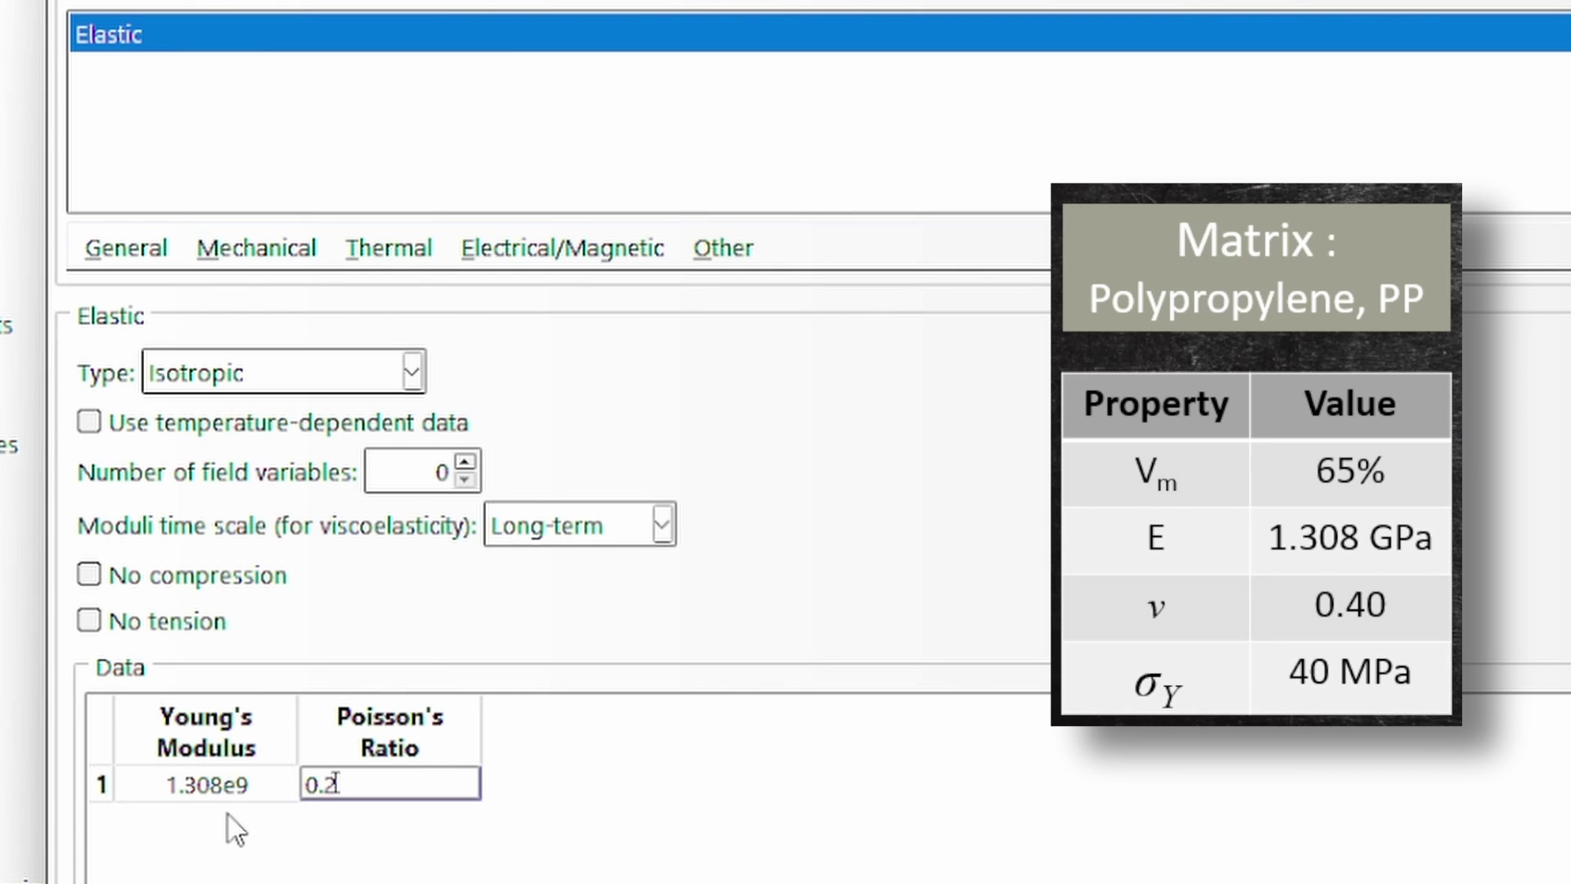
key(BackSpace)
key(BackSpace)
text(.40)
key(Return)
- Add plastic behaviour to Polypropylene with a yield stress of 40e6 at a plastic strain of 0.0, and save the material
click(278, 248)
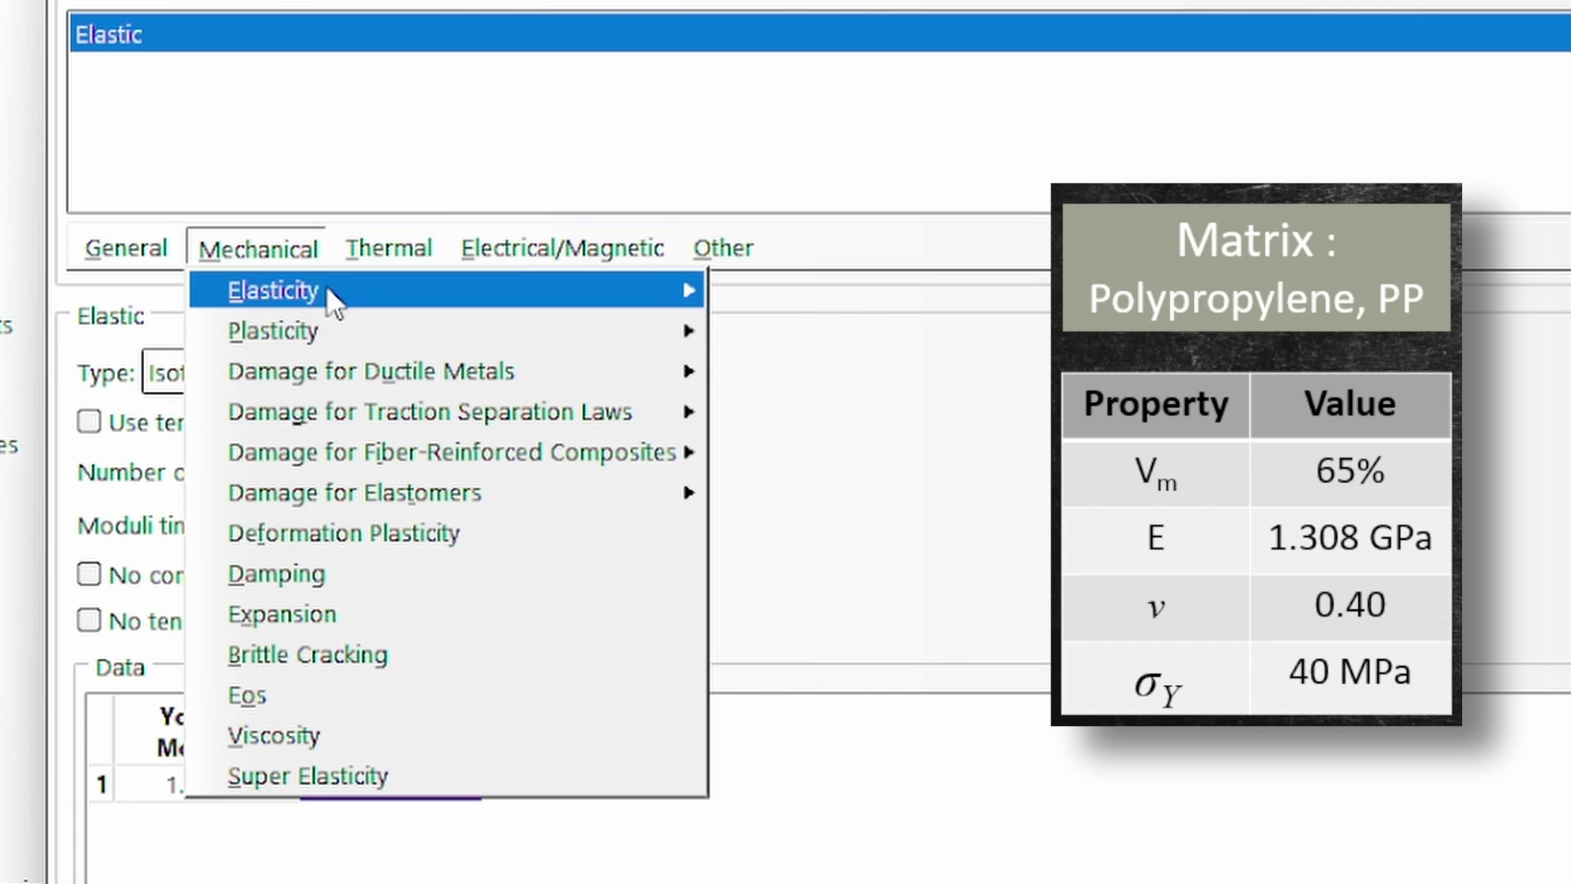
mouse_move(332, 330)
click(787, 330)
click(258, 740)
text(40e6)
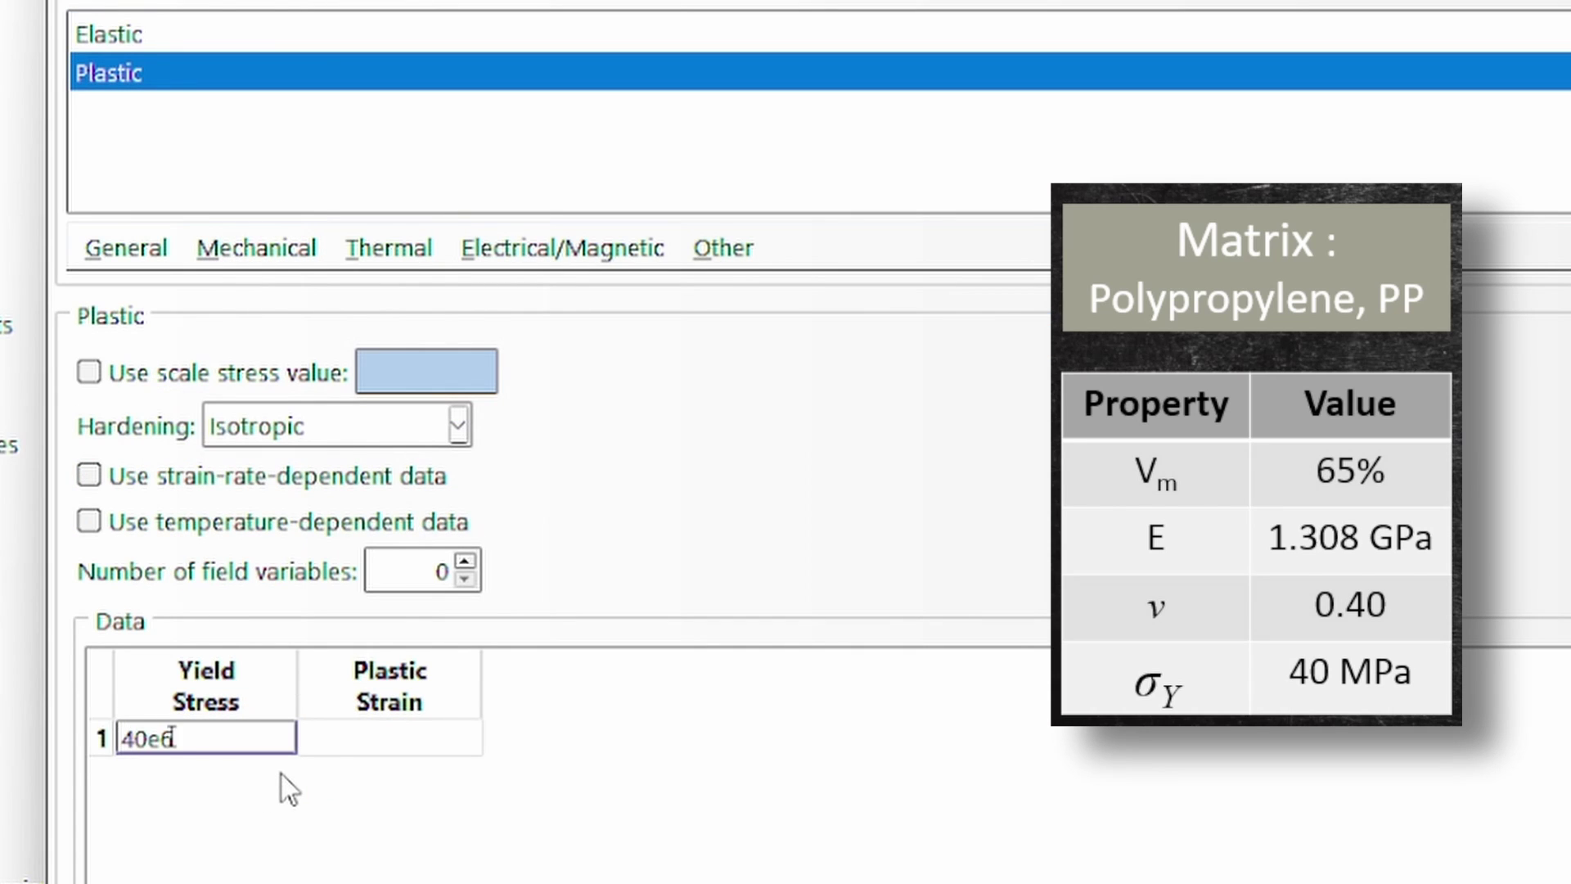
key(Tab)
text(0.0)
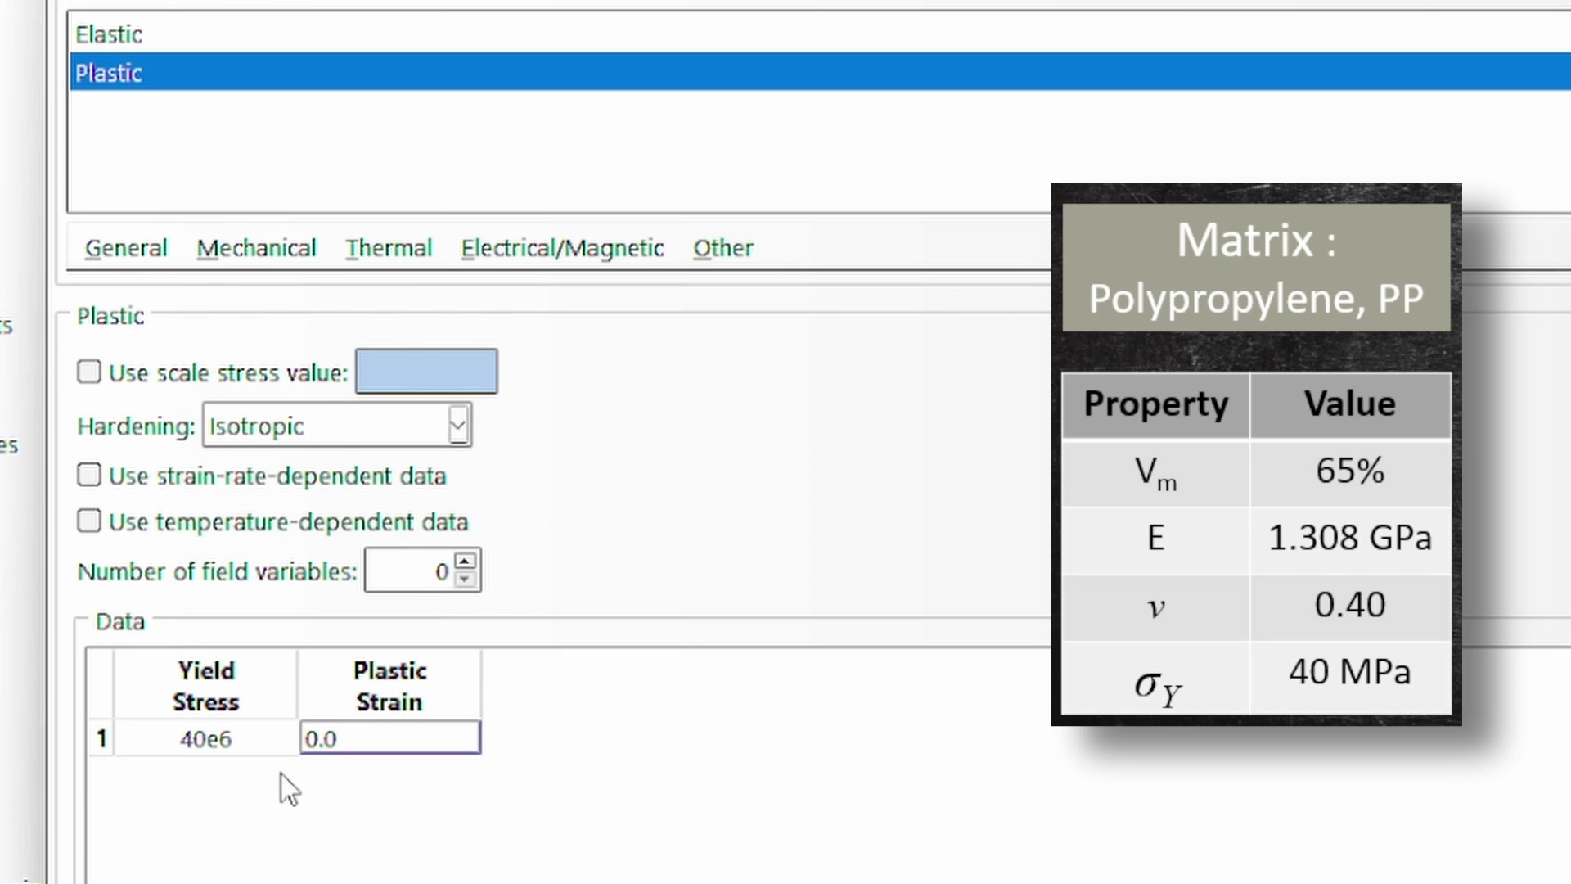
click(447, 780)
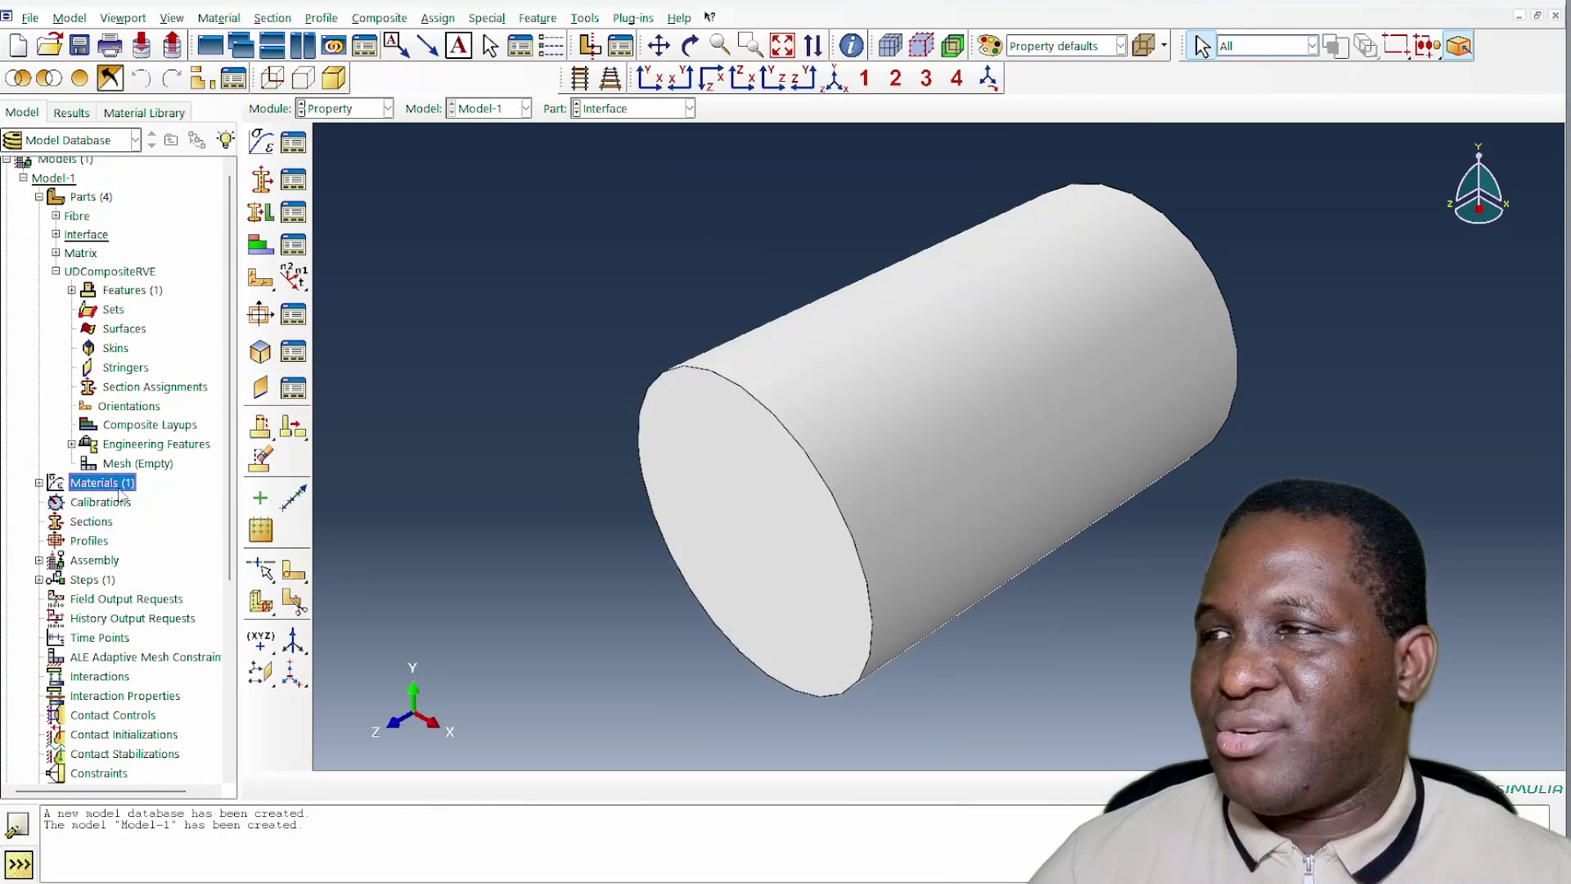
- Create an elastic material named Fibre with a Young's modulus of 73e9 and a Poisson's ratio of 0.20
double_click(102, 482)
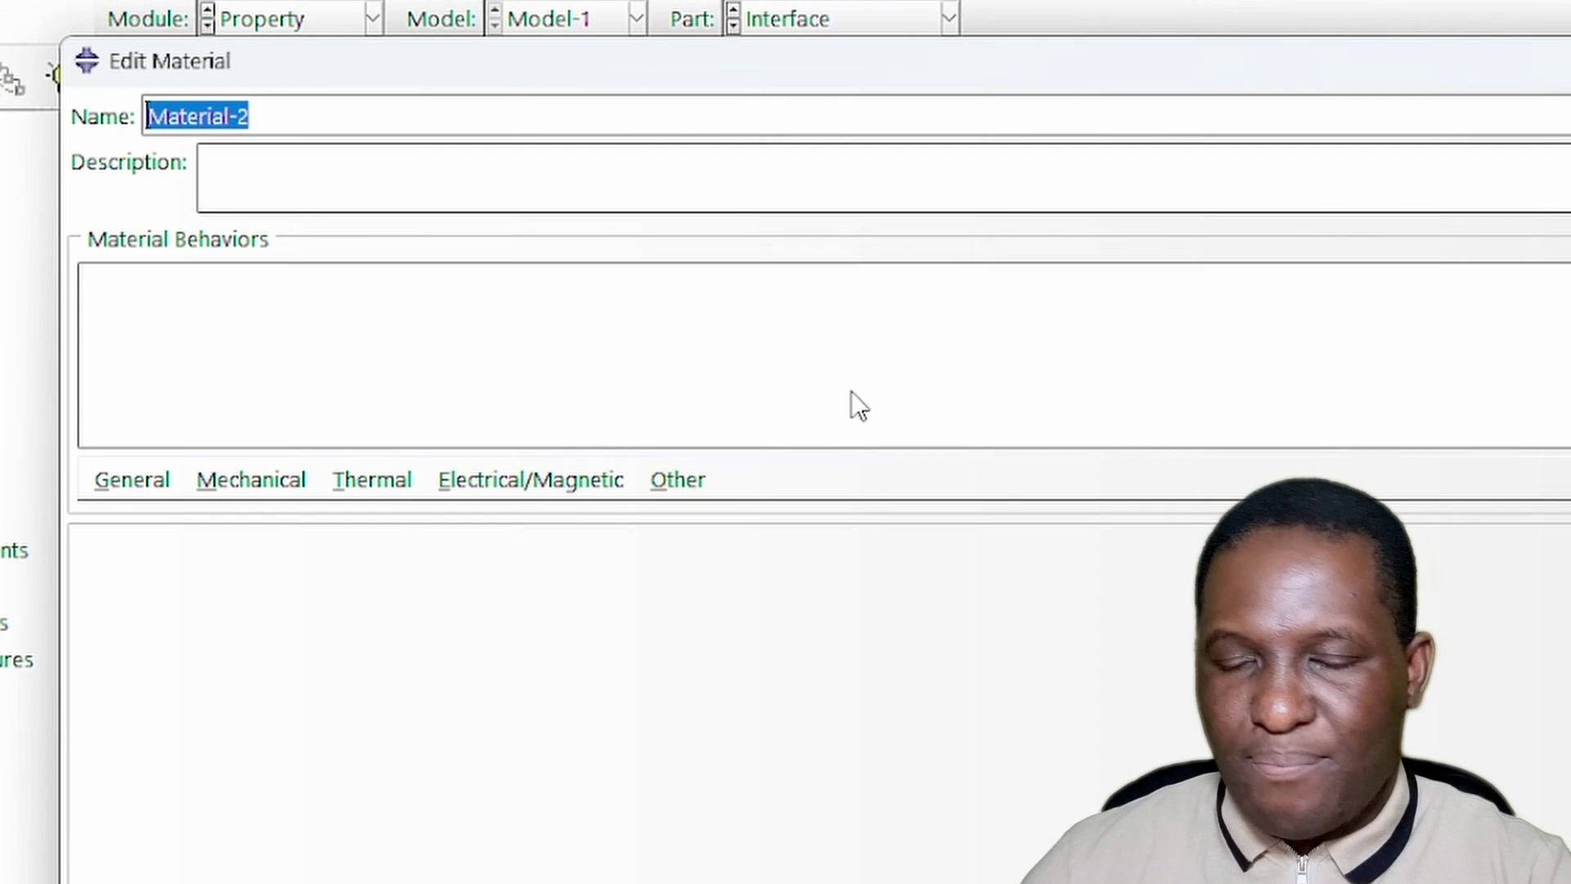
text(Fibre)
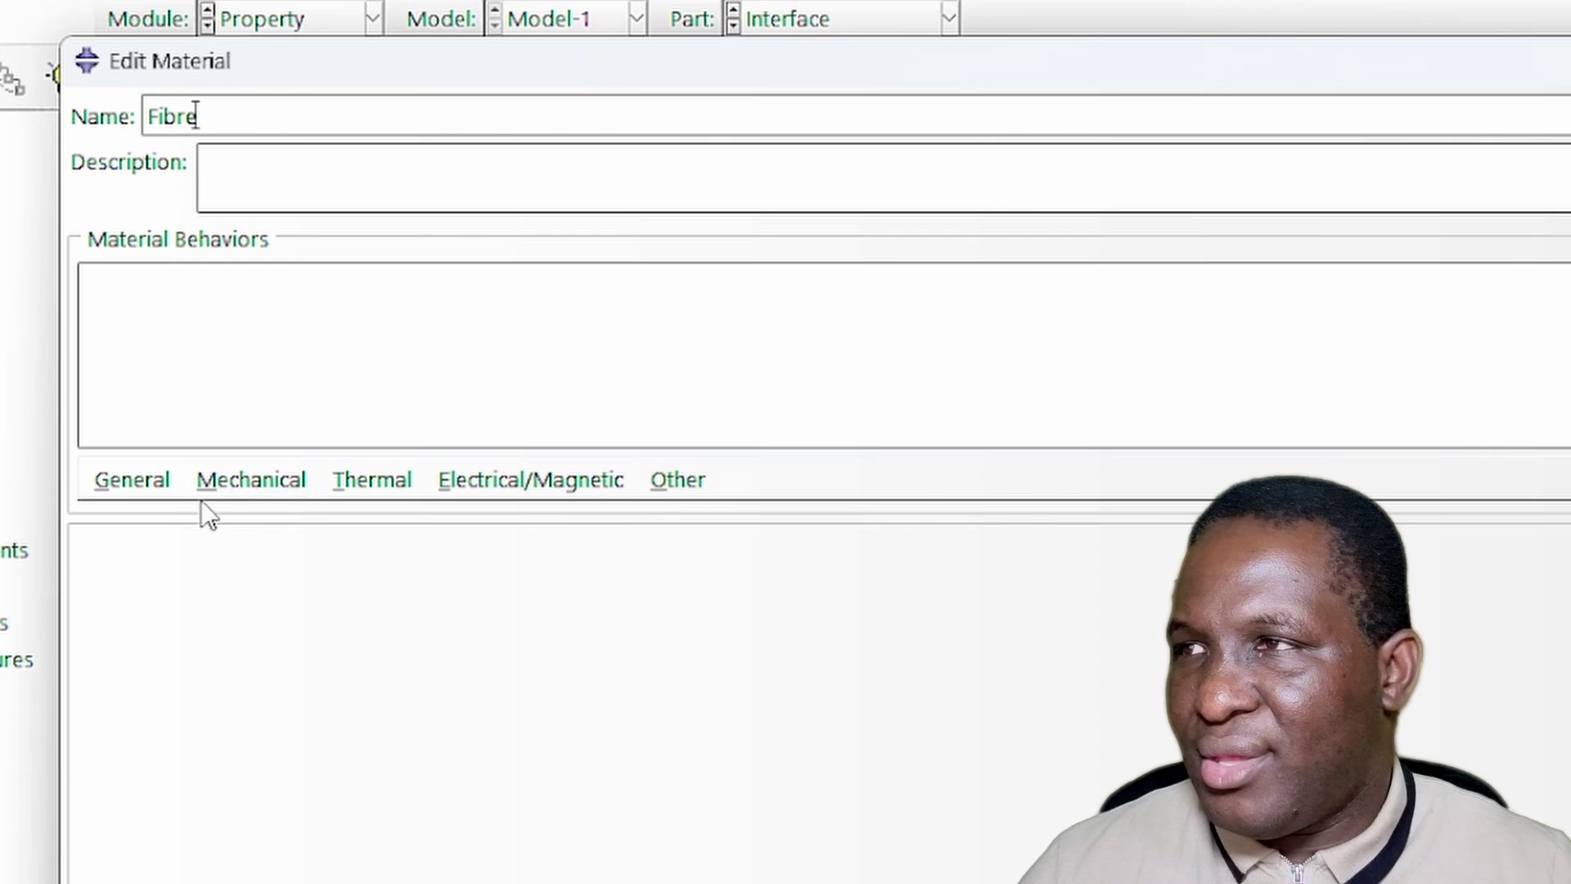
click(241, 481)
mouse_move(508, 523)
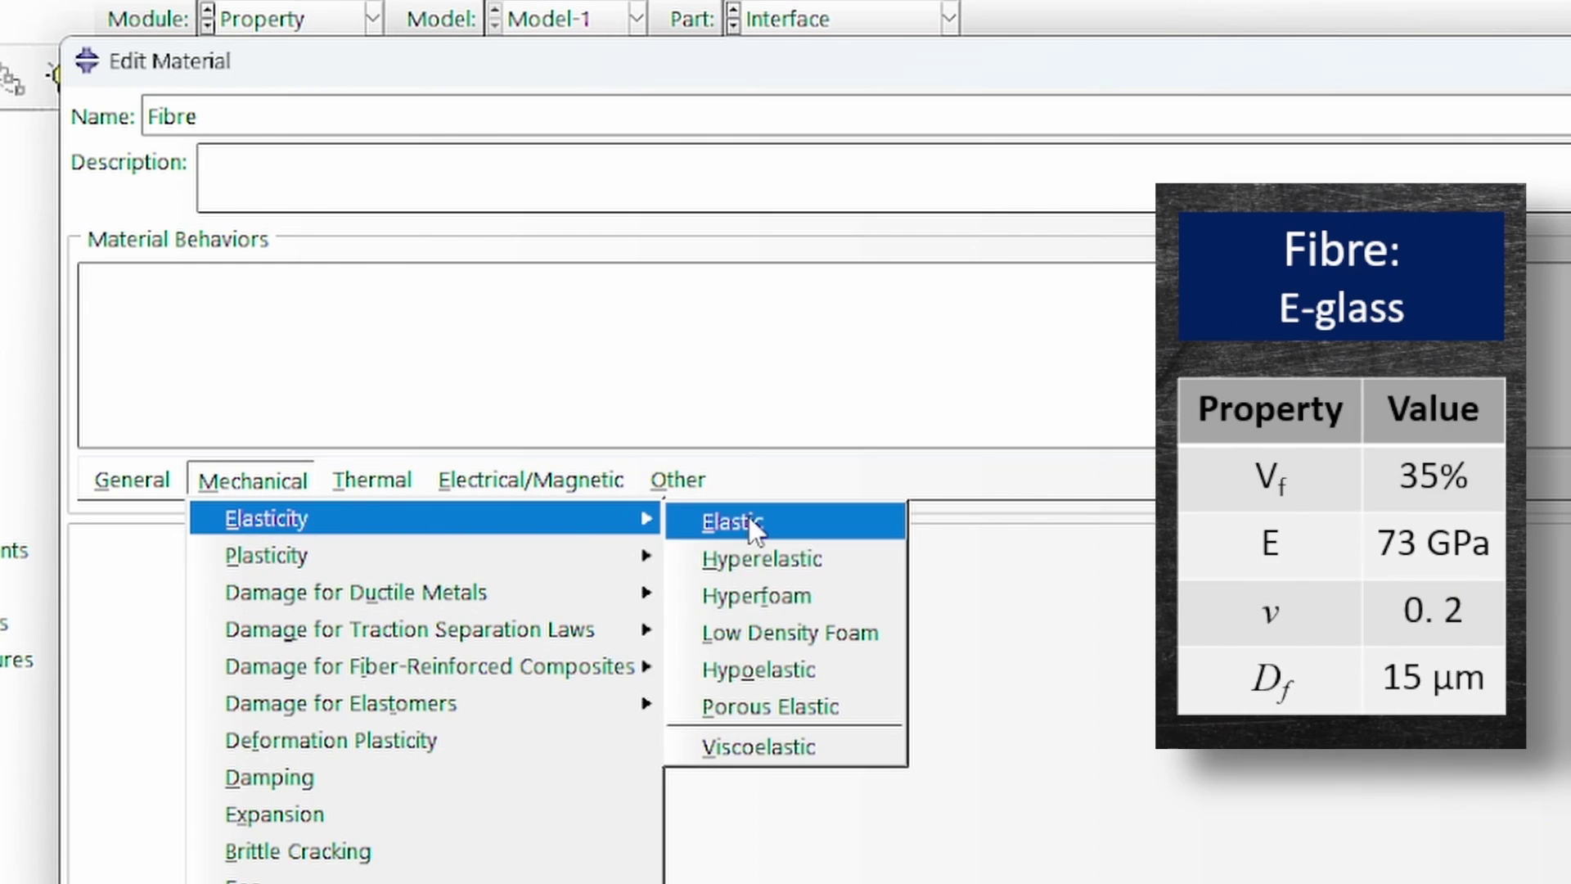
click(753, 521)
click(240, 582)
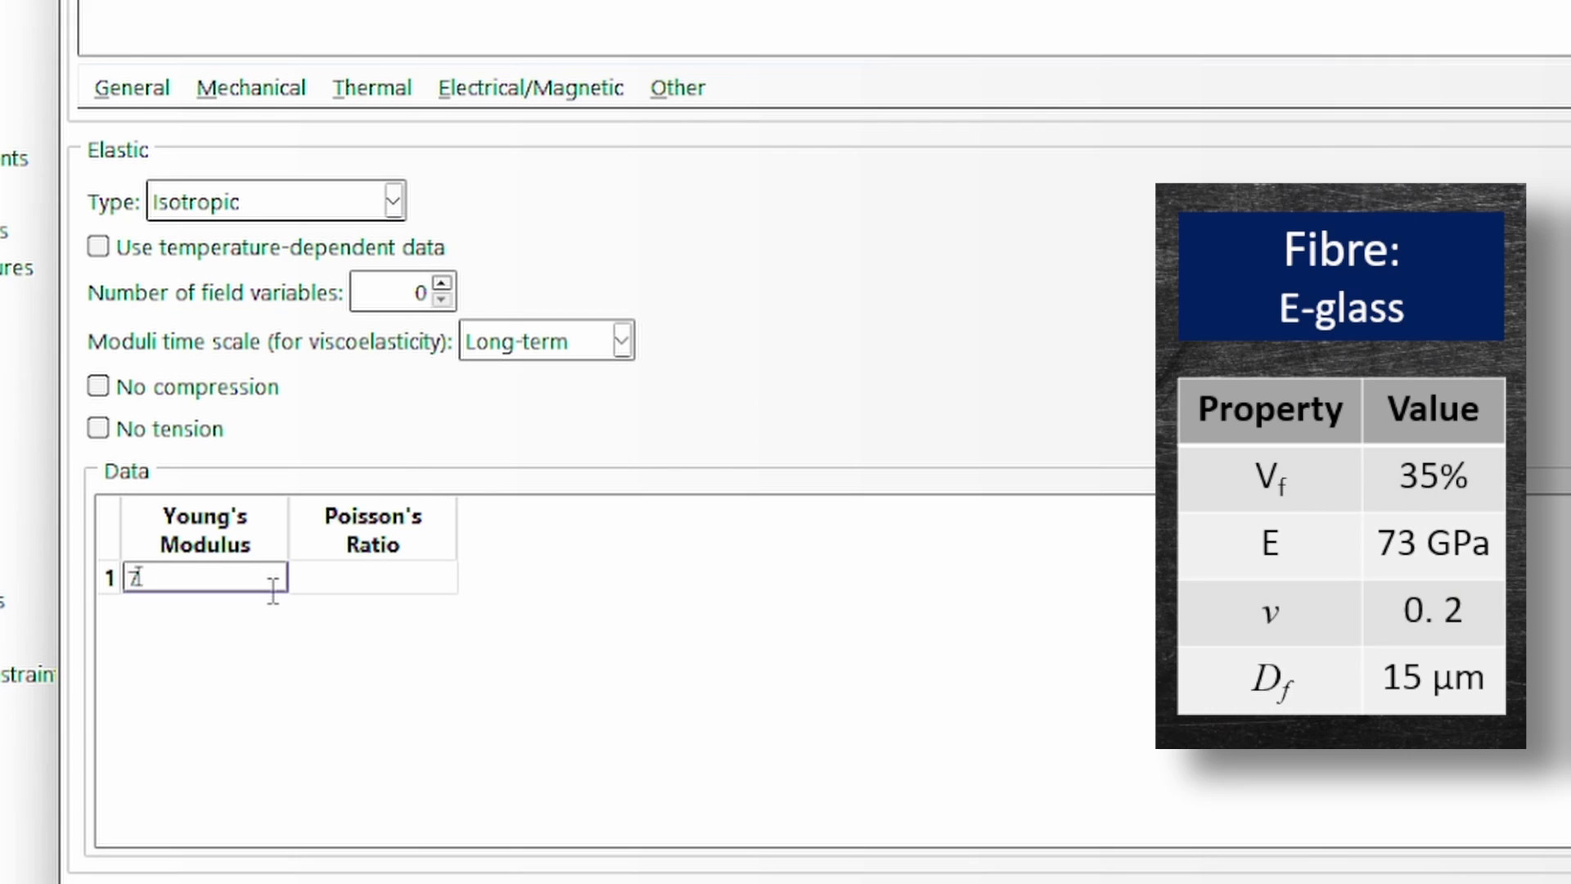
key(Tab)
text(0.20)
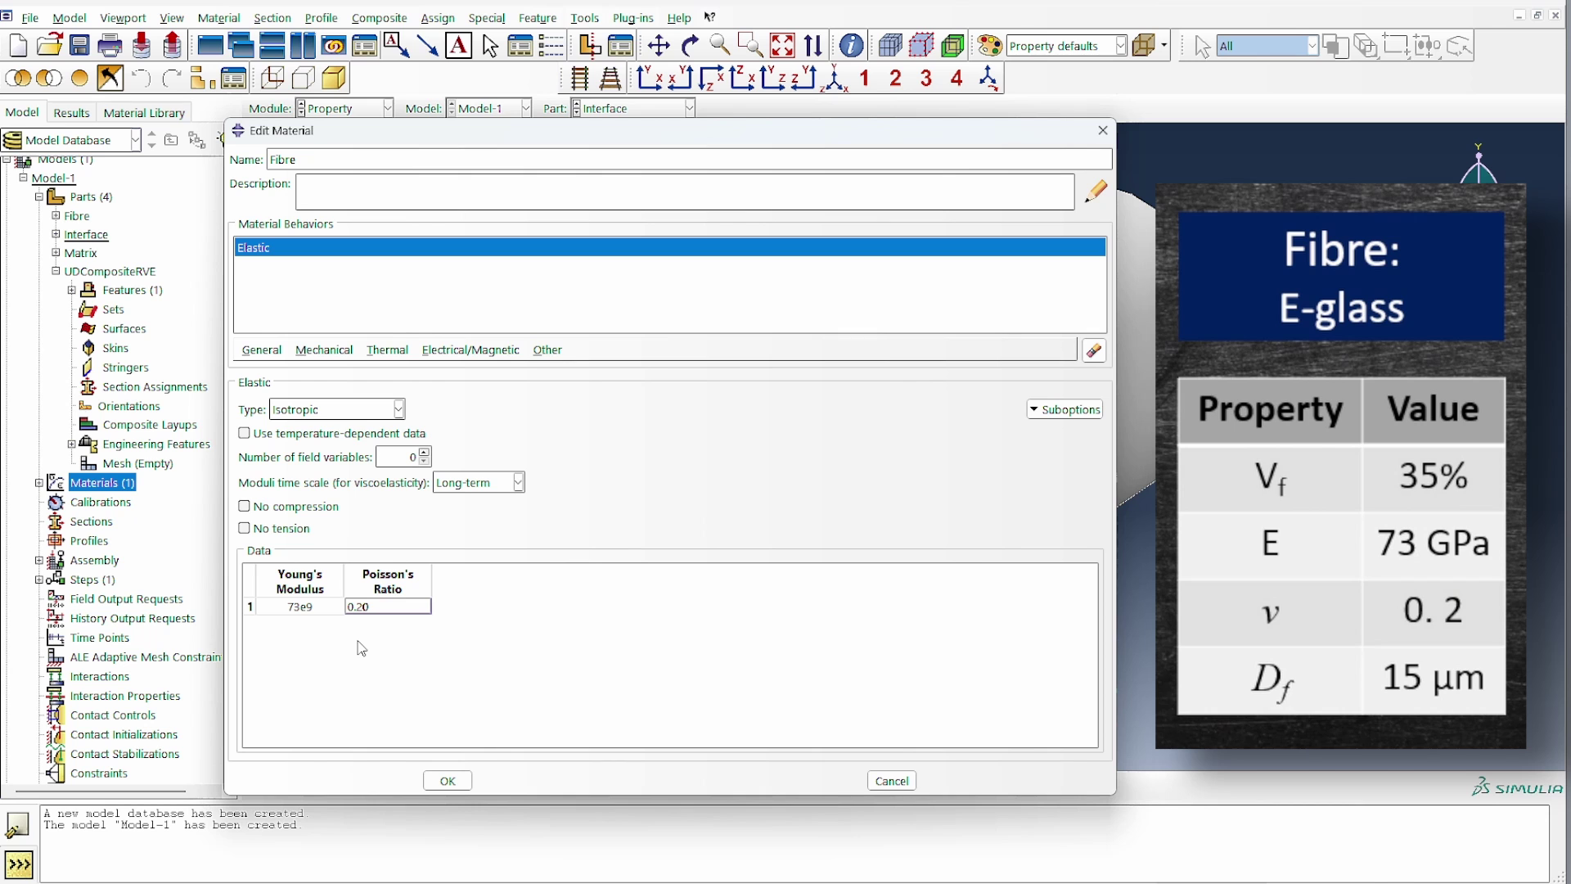
click(448, 779)
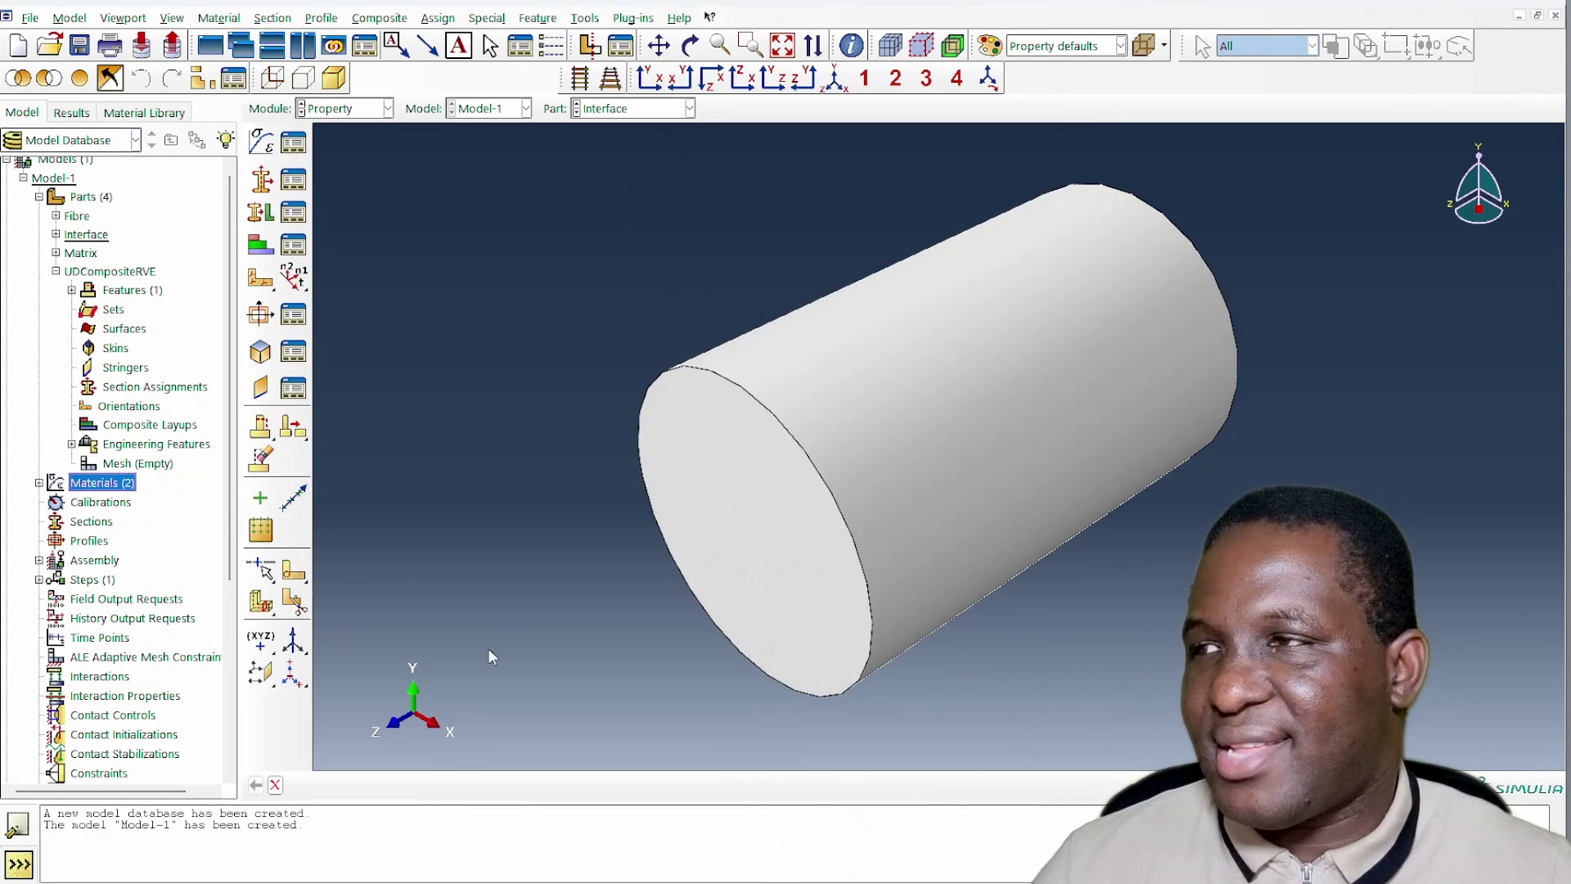
- Create a material named Interface and add isotropic elastic behaviour to it
double_click(105, 483)
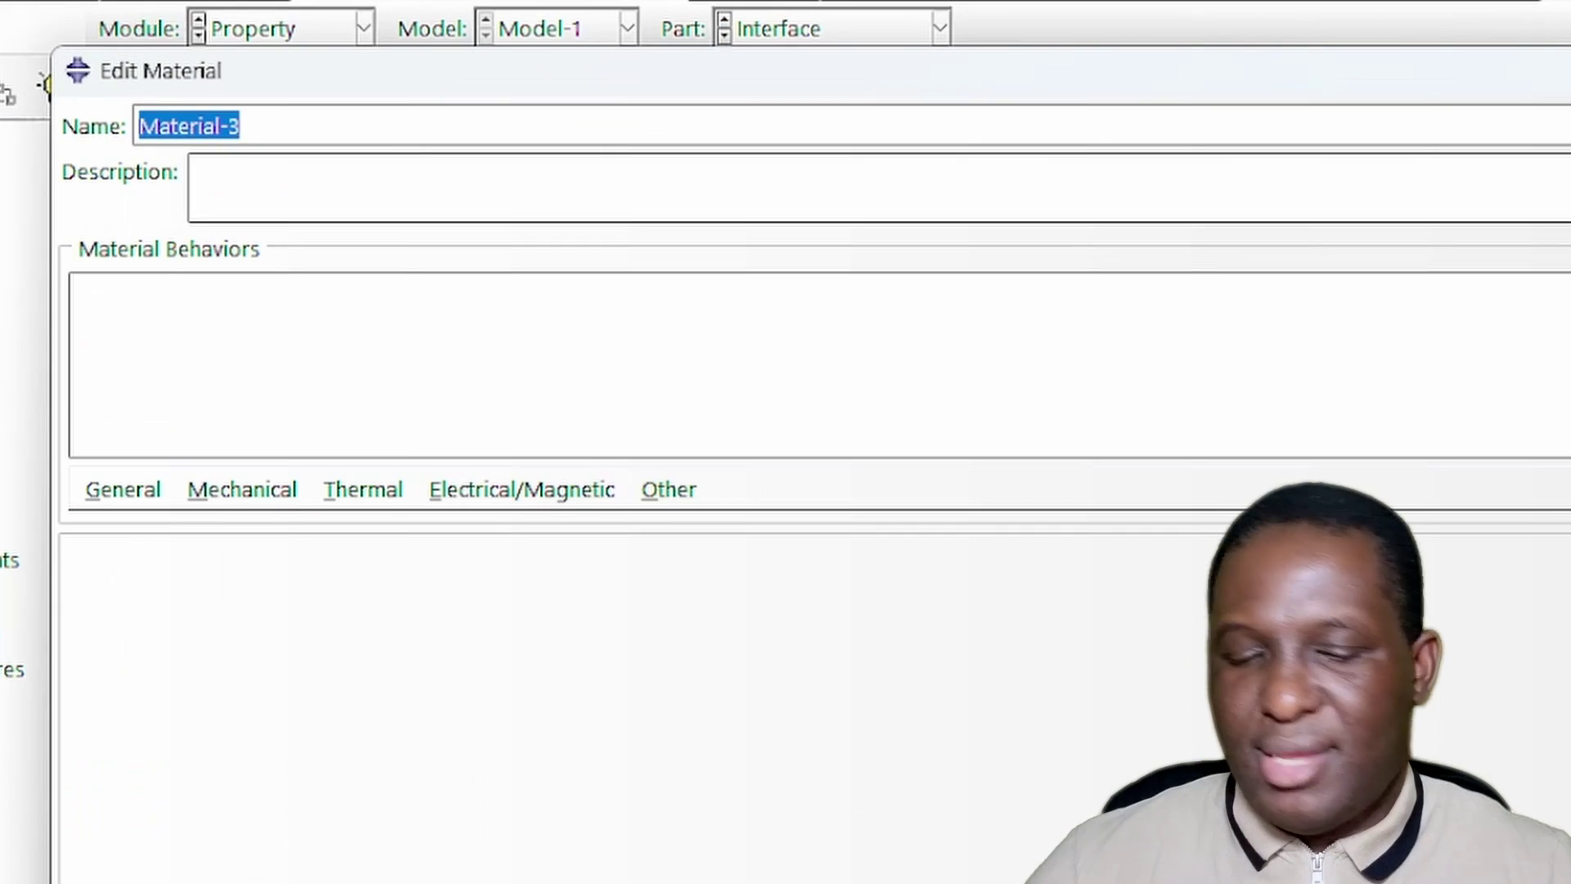
text(Inter)
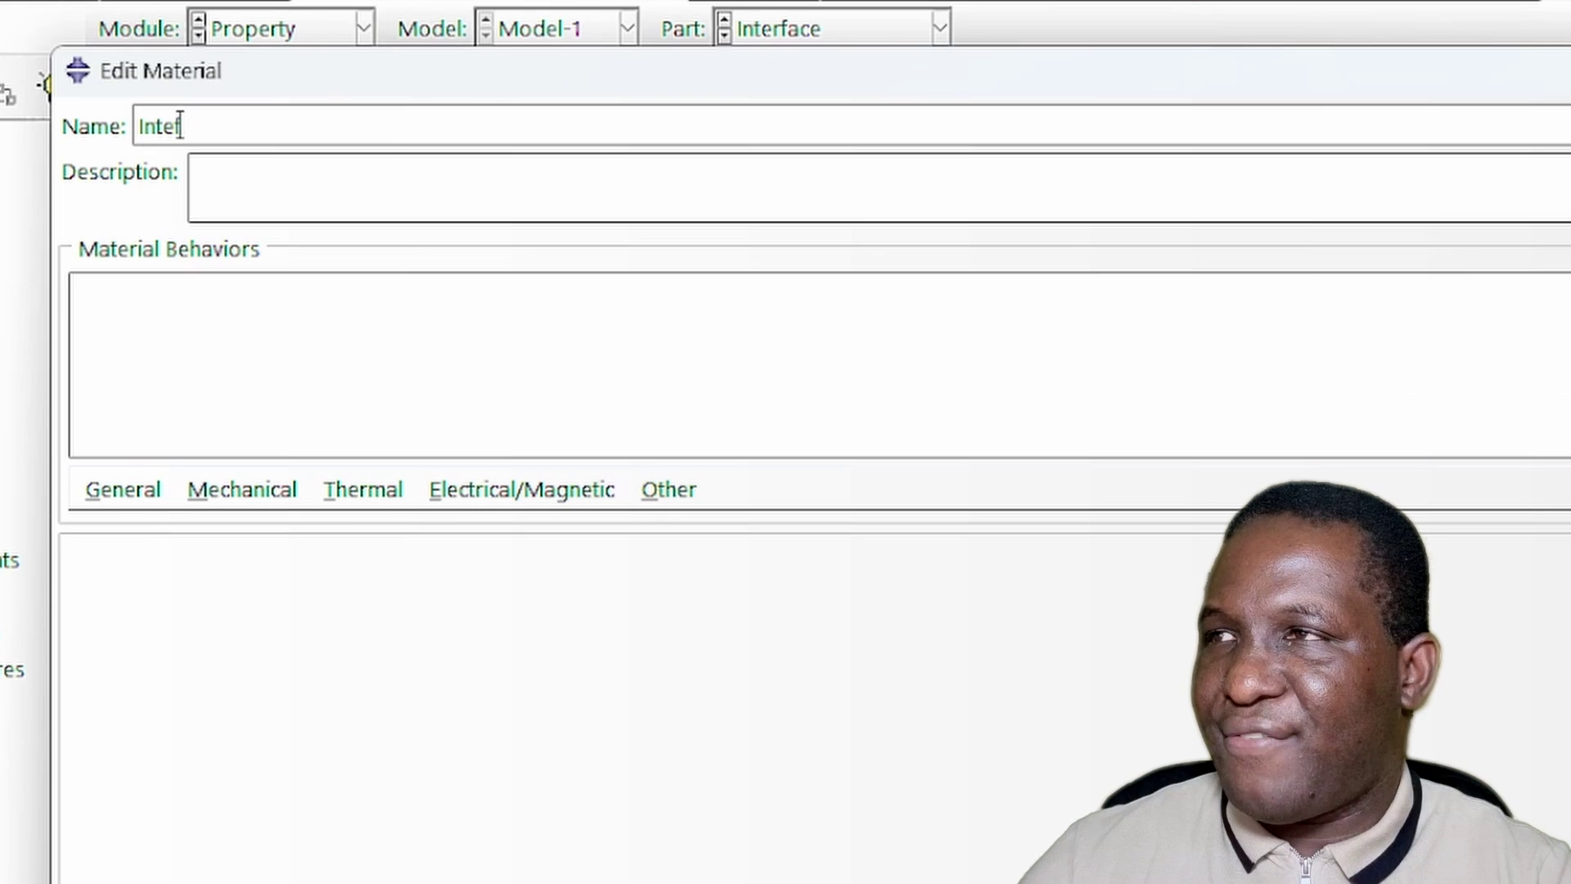
text(face)
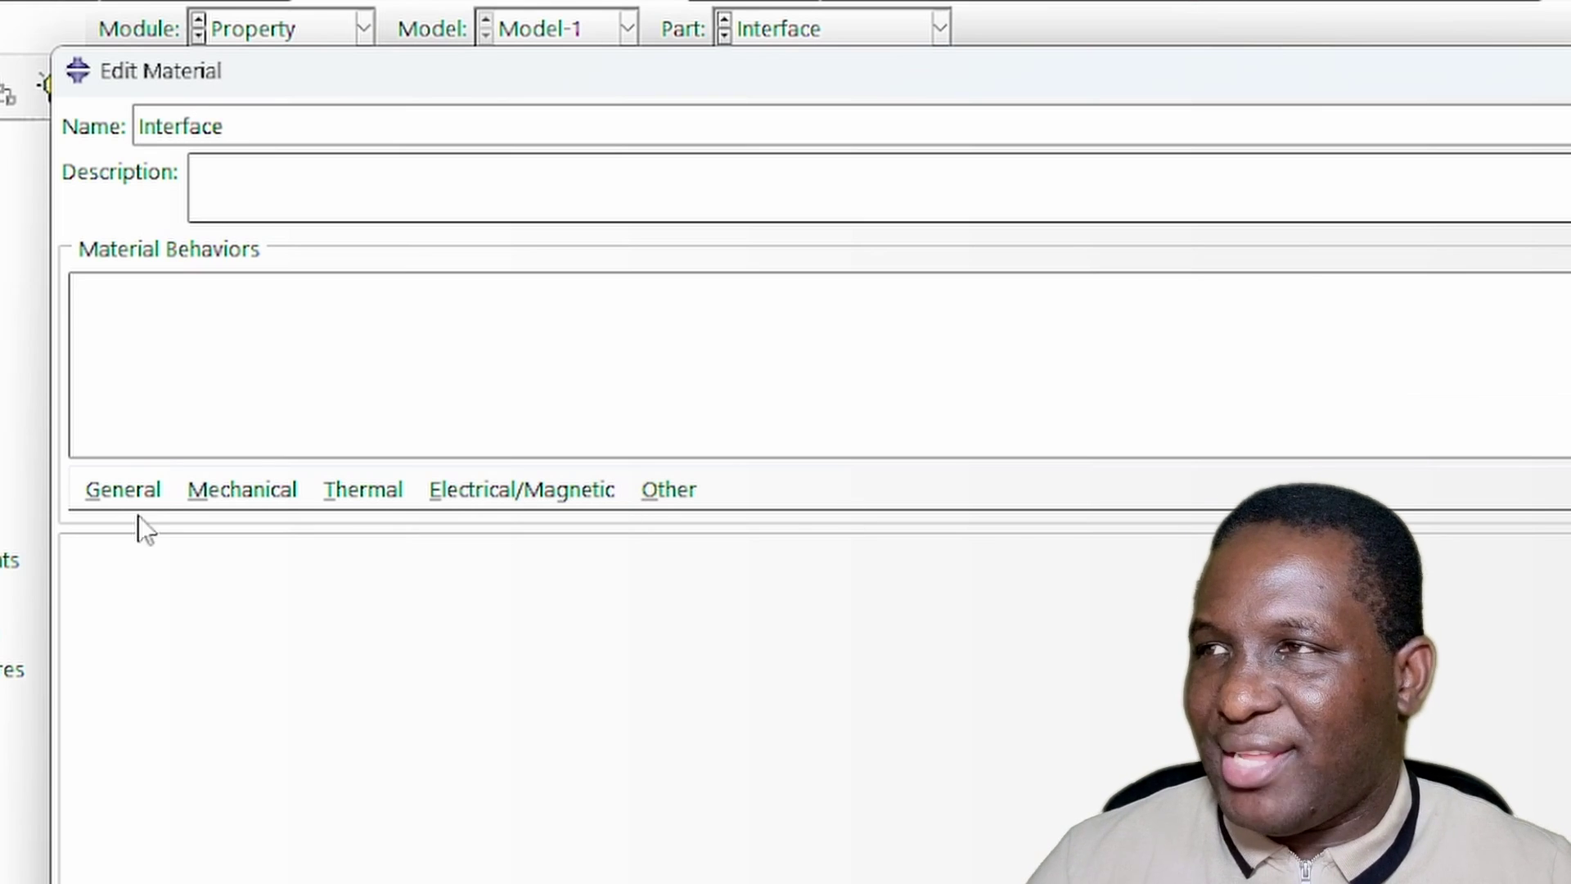
click(244, 491)
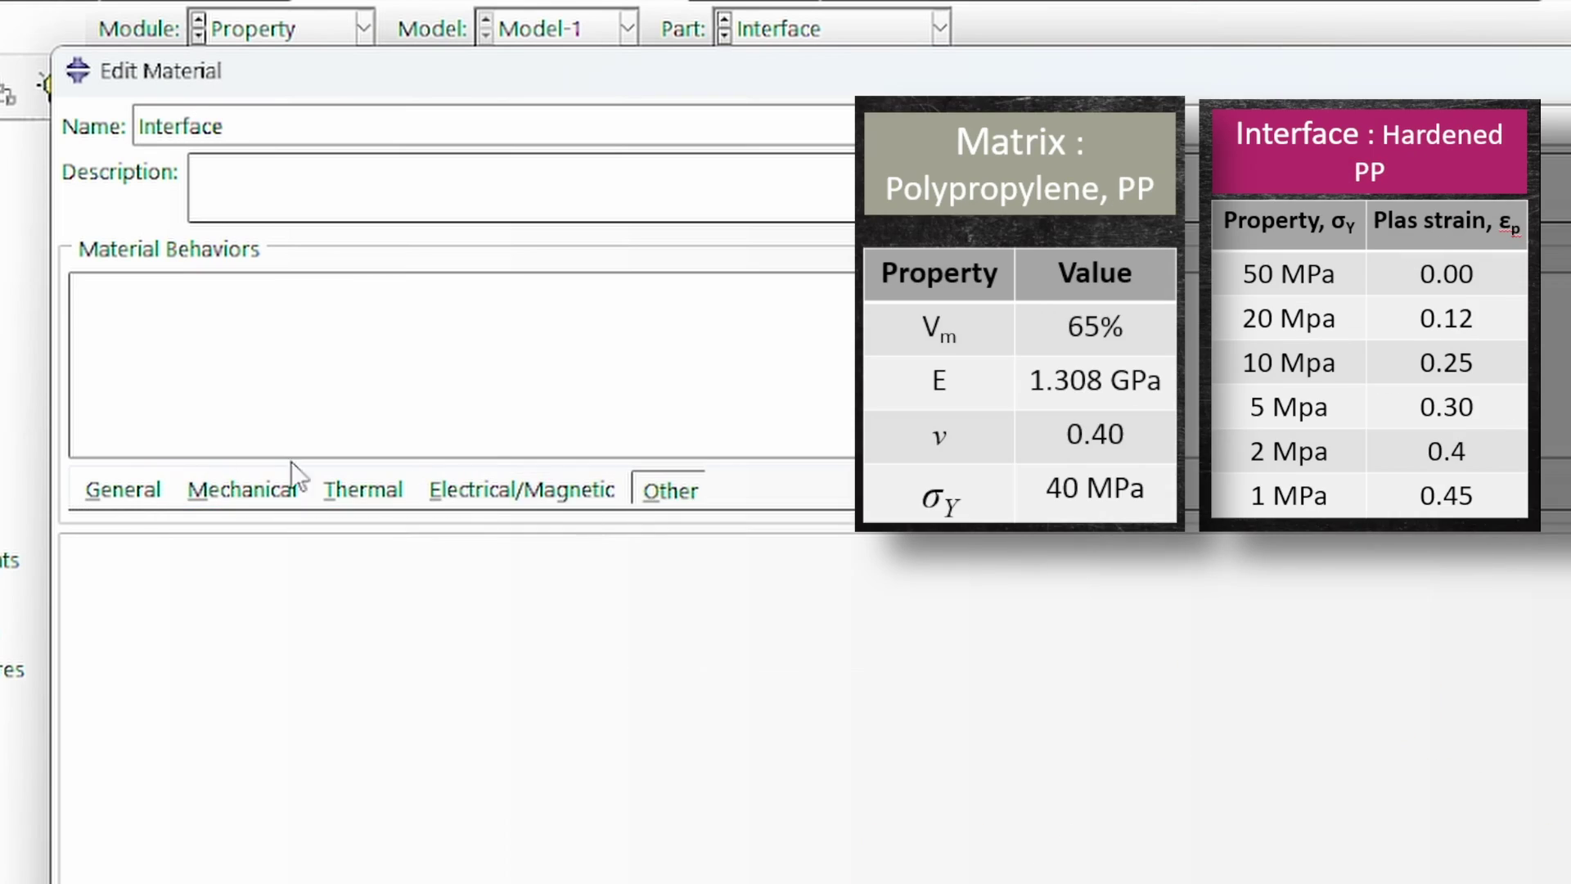
click(254, 491)
mouse_move(455, 526)
click(679, 531)
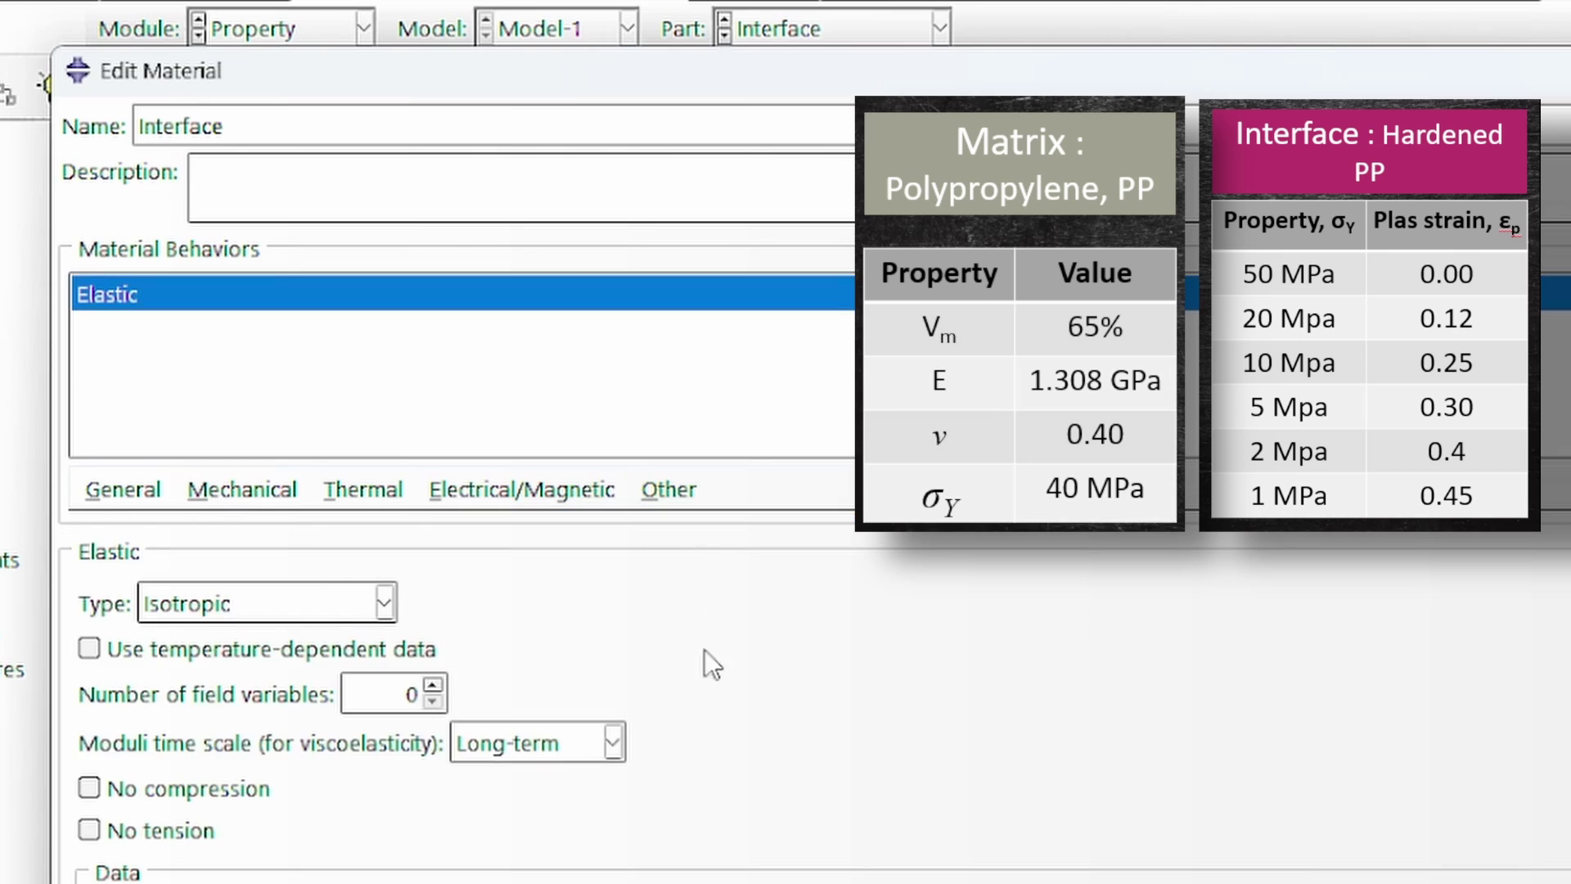
- Set the Interface material's Young's modulus to 1.308e9 and its Poisson's ratio to 0.40
click(202, 518)
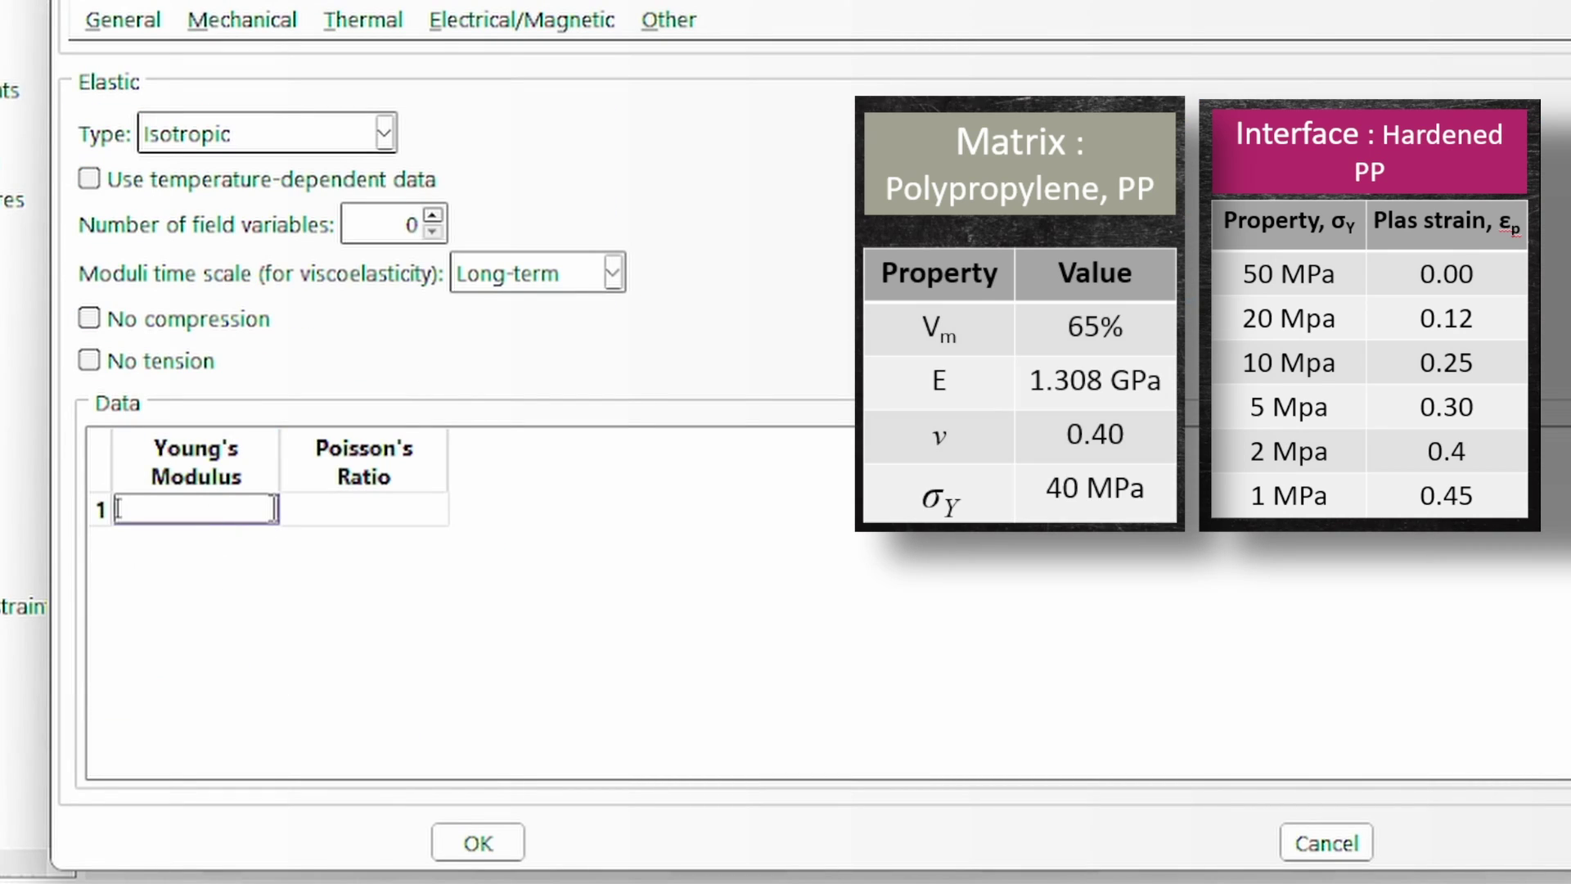
text(1.3098)
key(Tab)
text(0.40)
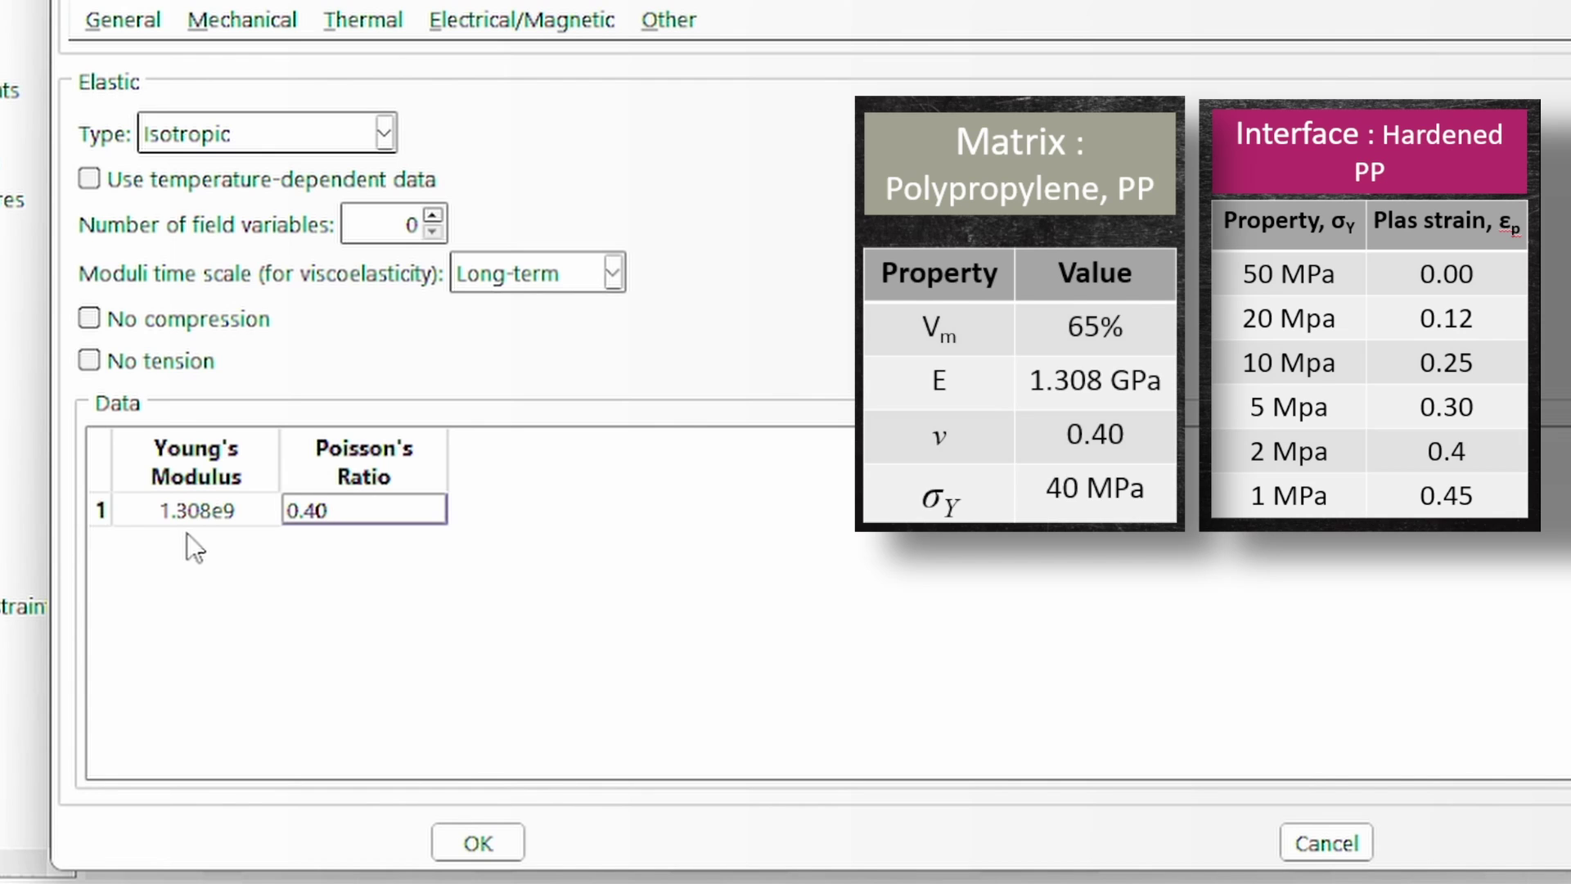
- Add plastic behaviour to the Interface material, starting with a yield stress of 50e6 at a plastic strain of 0
click(244, 23)
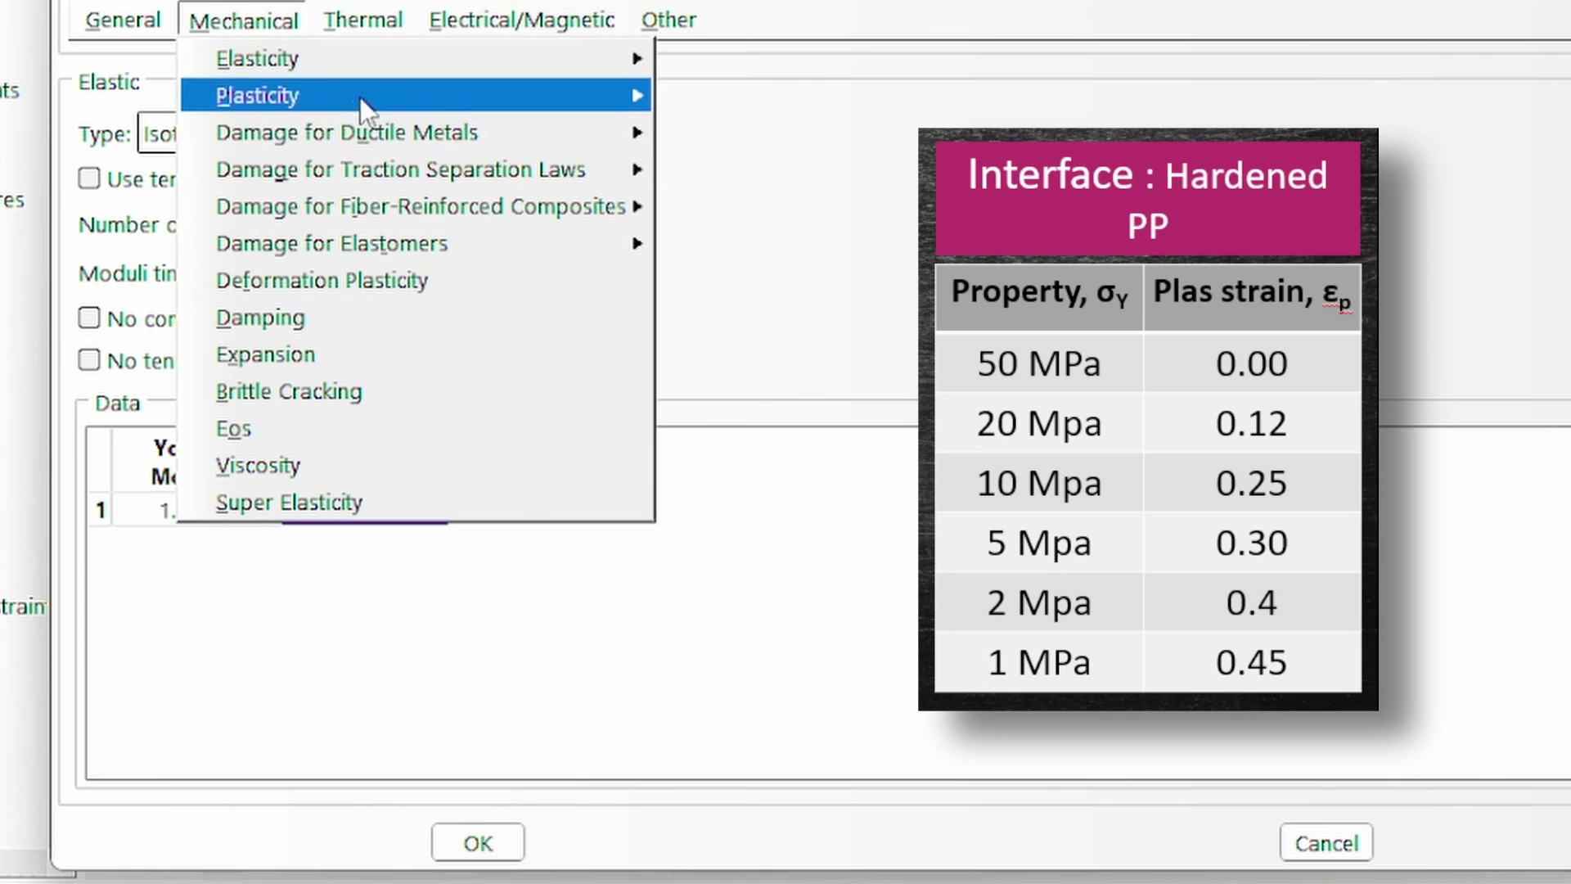
mouse_move(566, 94)
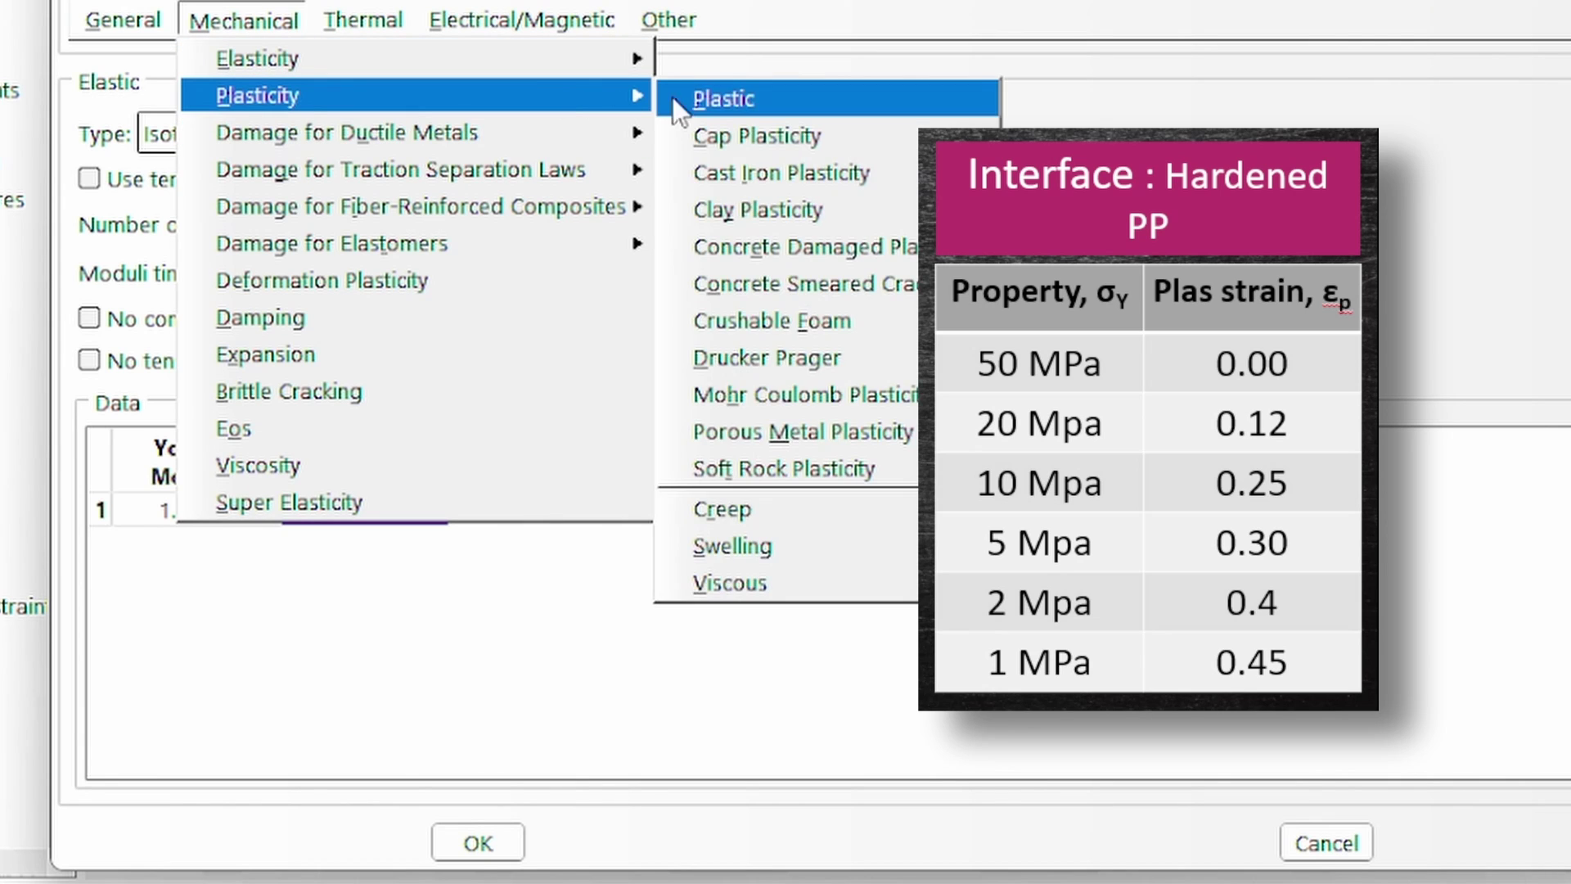
click(684, 98)
click(231, 455)
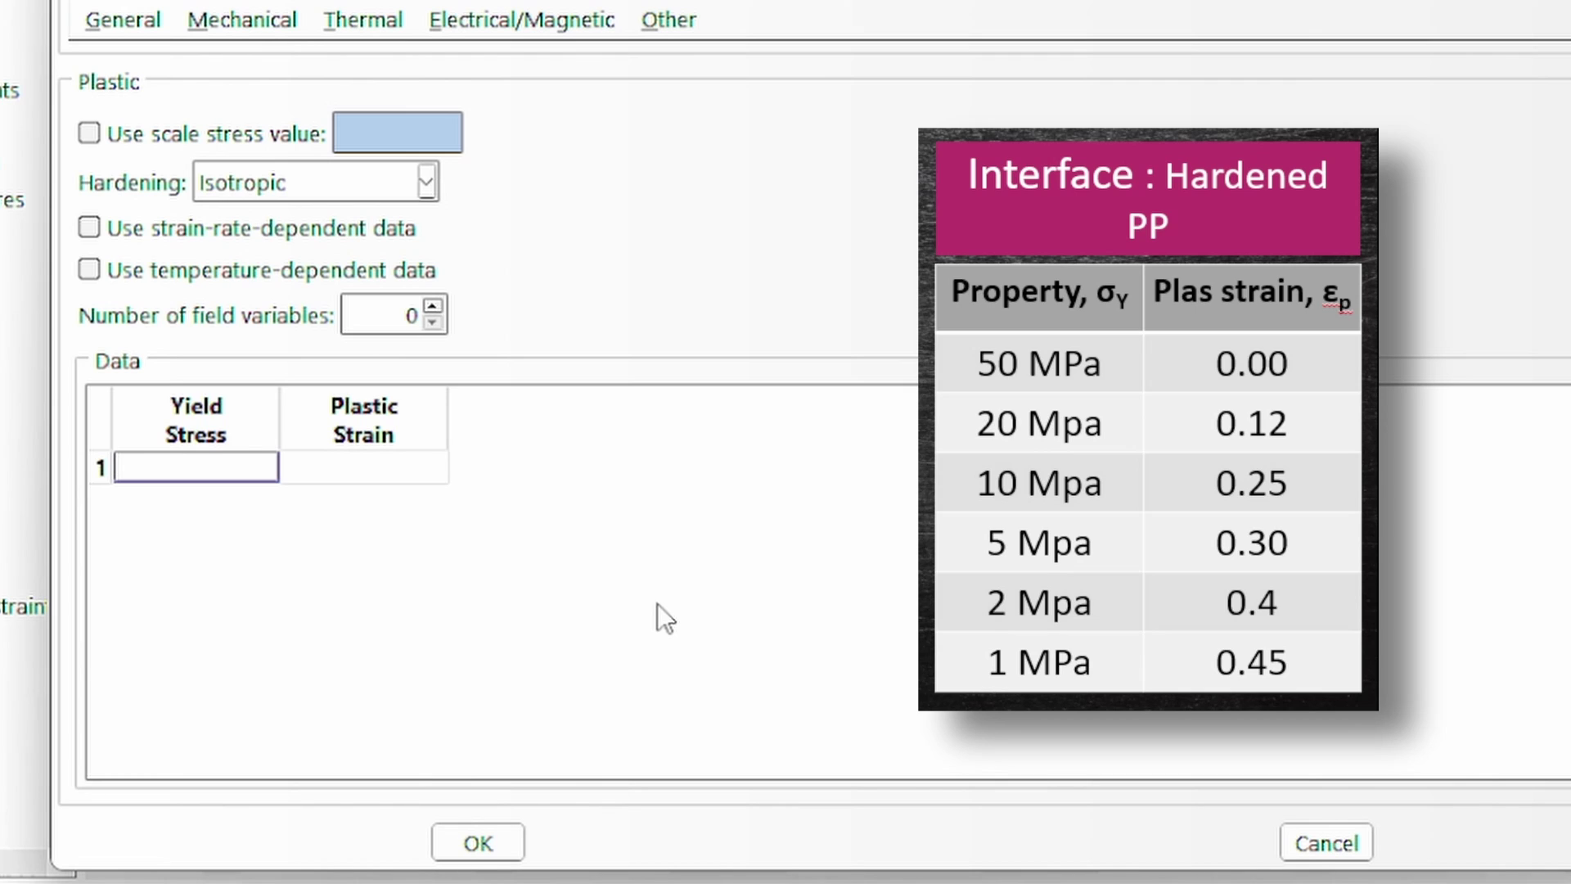
text(50e6)
key(Tab)
text(0)
key(Tab)
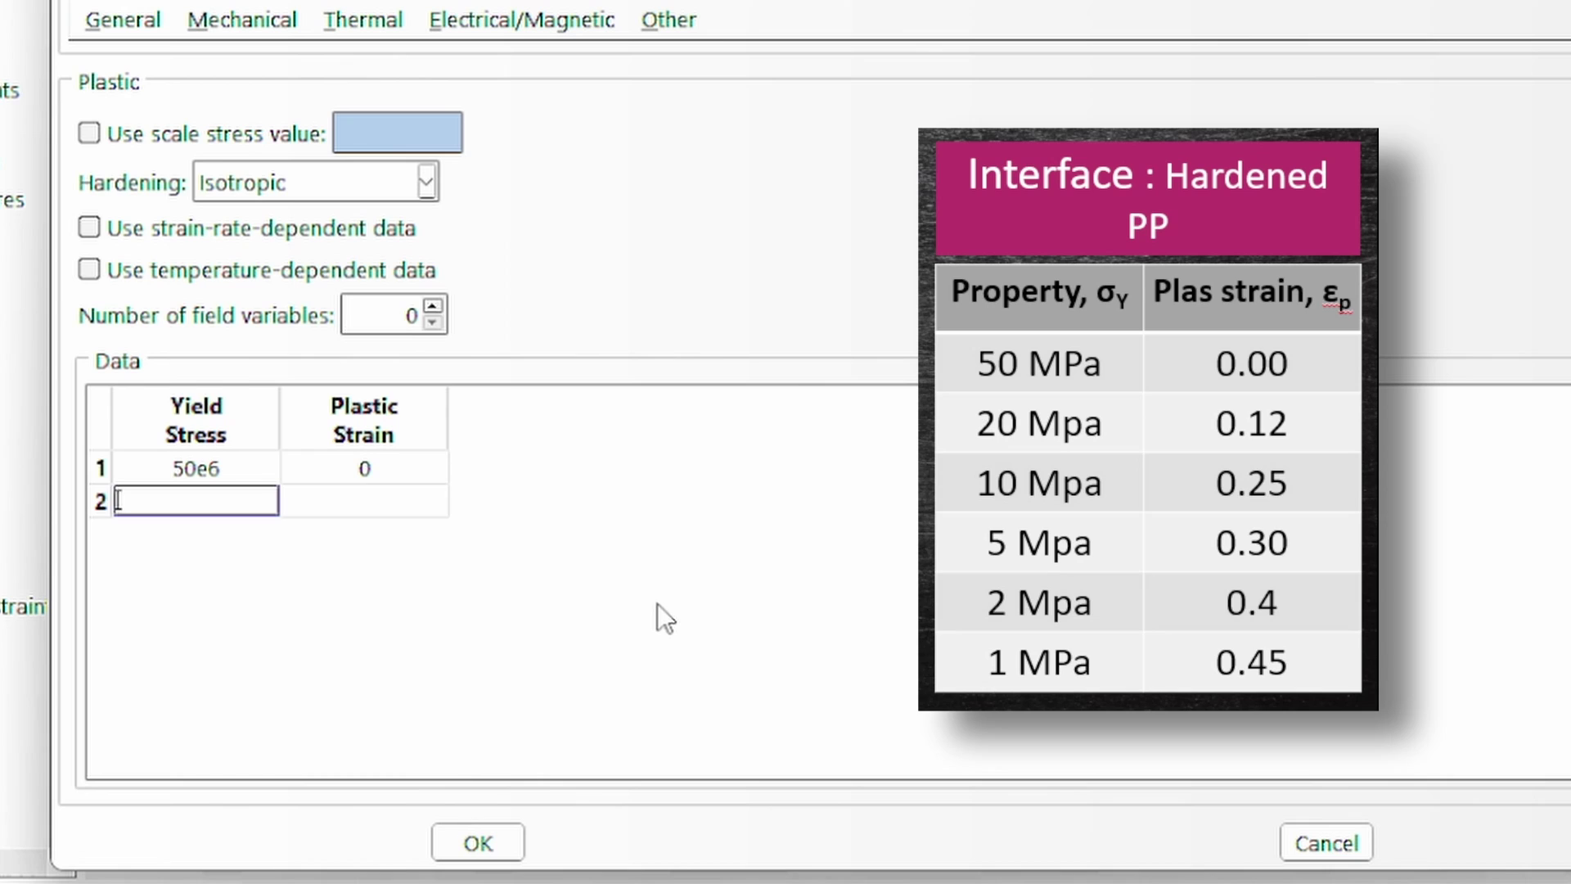
- Add plastic data points to the Interface material: yield stress 20e6 at strain 0.12 and 10e6 at strain 0.25
key(Tab)
text(0.)
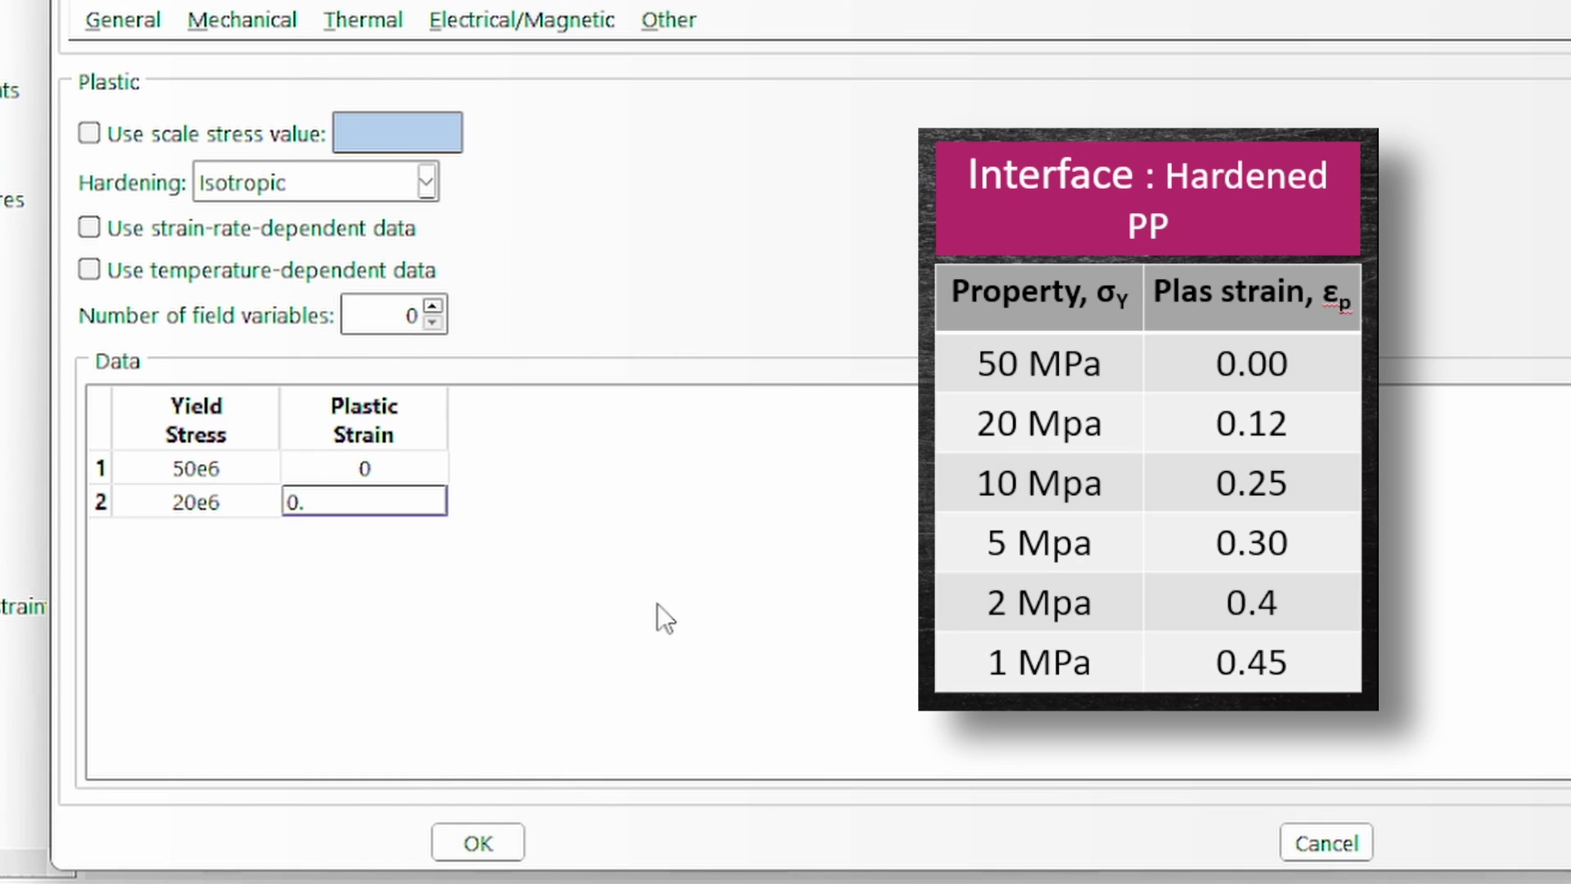
text(12)
key(Tab)
text(10)
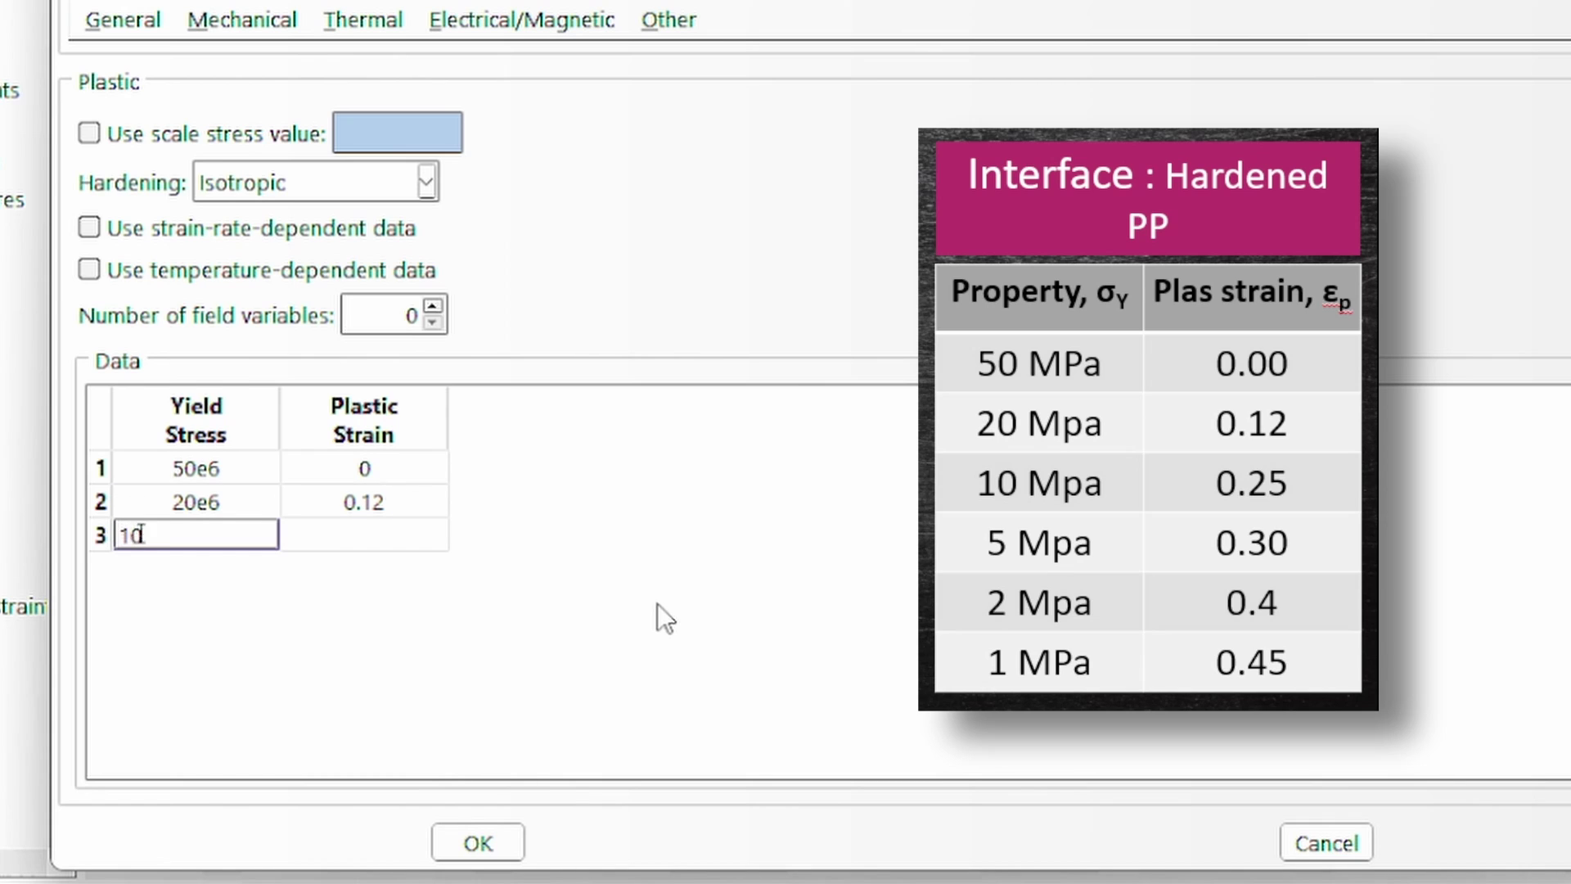
text(e6)
key(Tab)
text(0.25)
key(Tab)
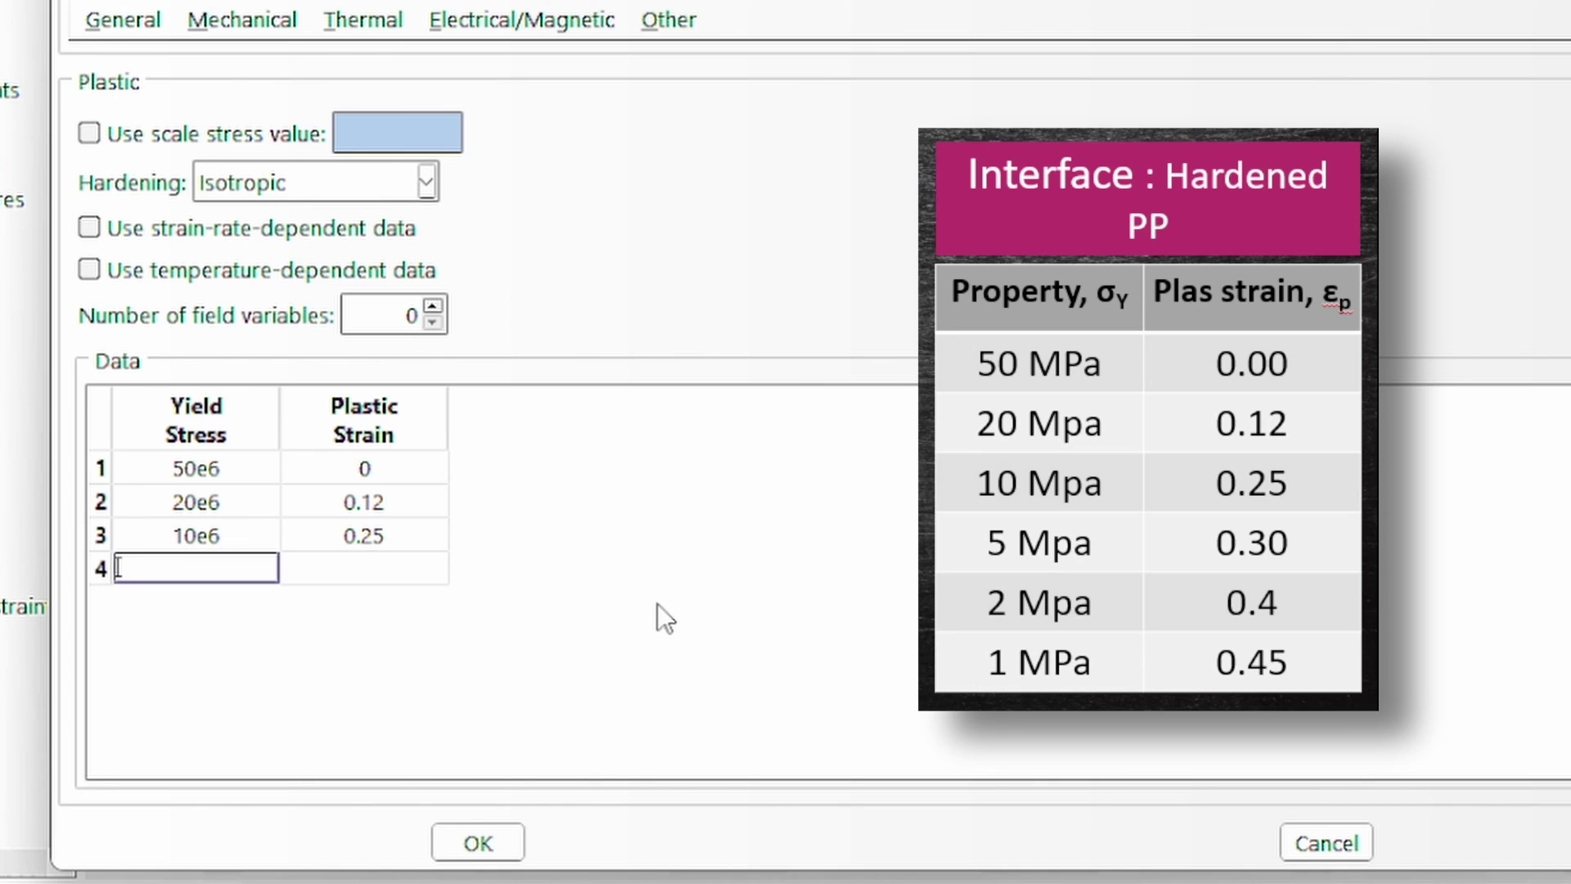
- Complete the Interface plastic data with 5e6 at strain 0.30, 2e6 at 0.40 and 1e6 at 0.45, and save the material
key(Tab)
text(0.30)
key(Tab)
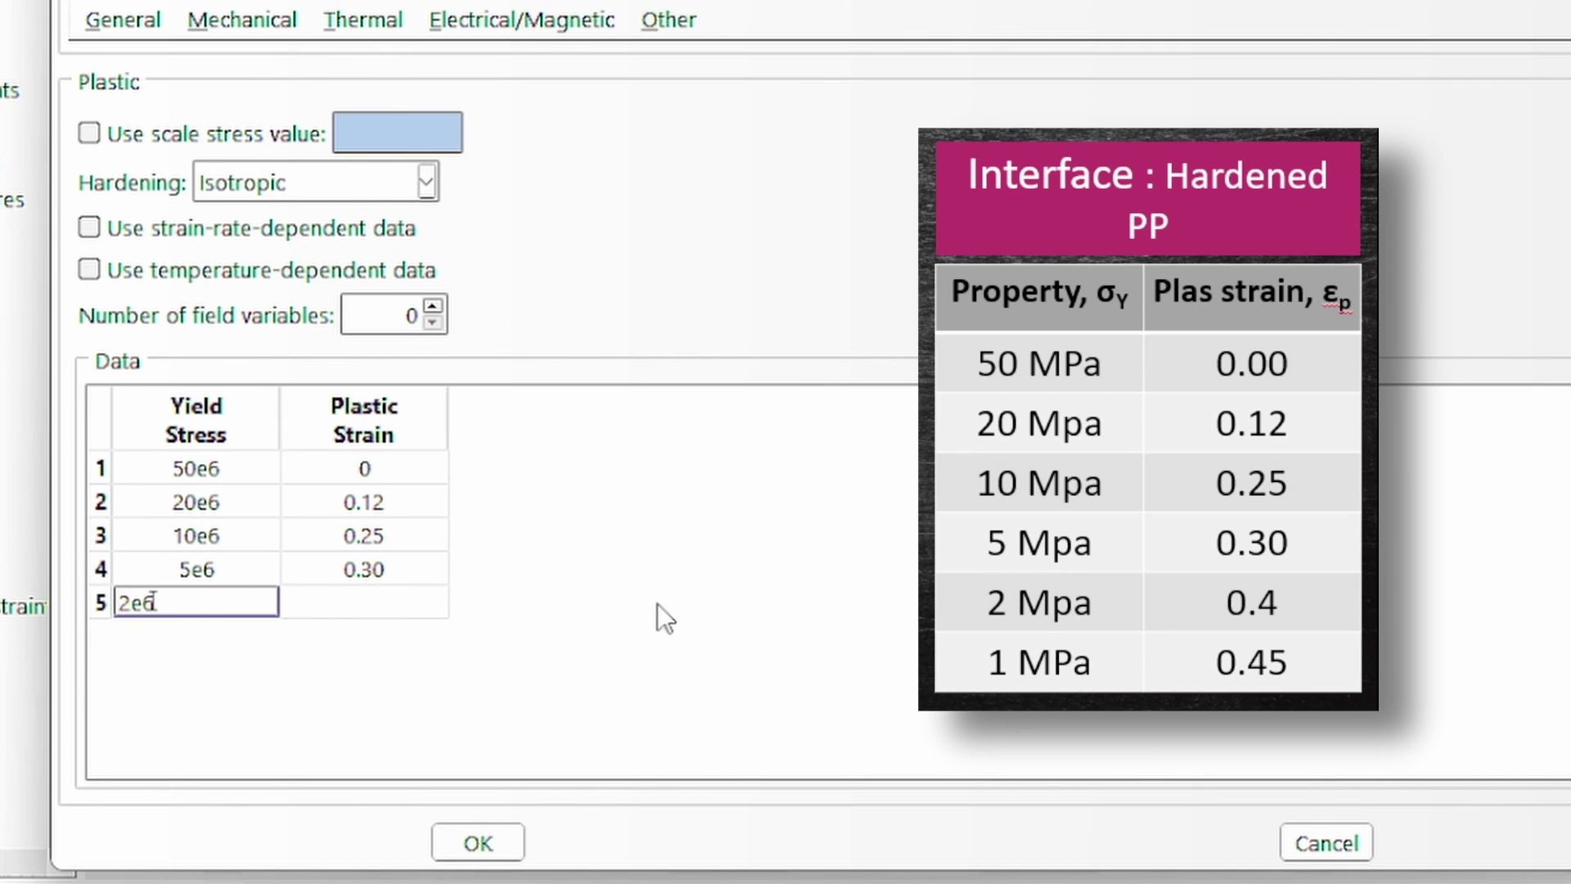
key(Tab)
text(0.40)
key(Tab)
text(1)
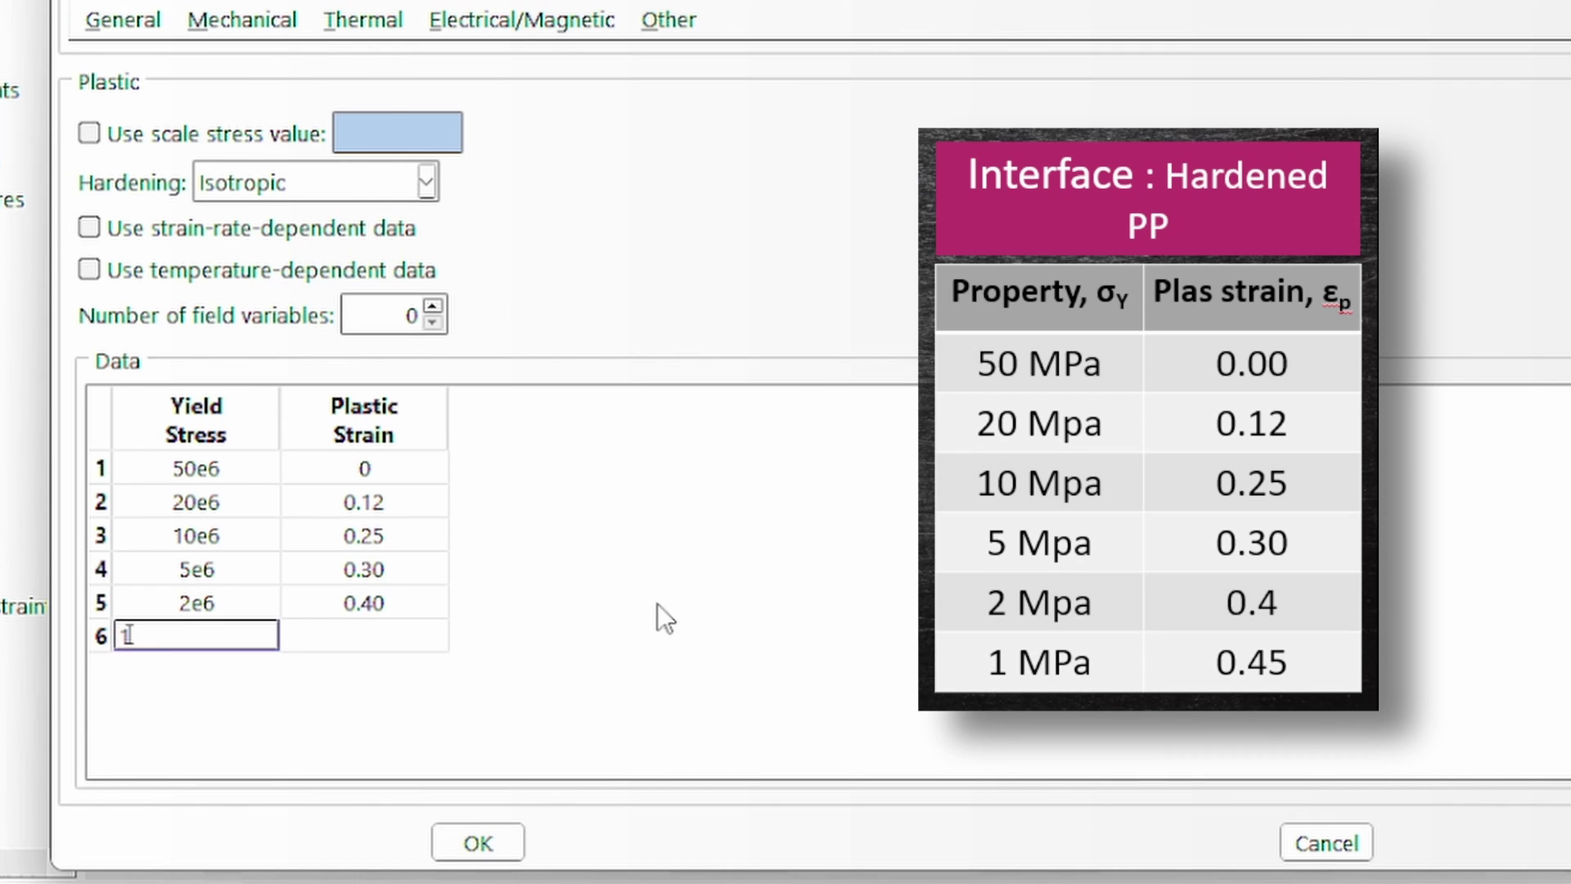
text(e6)
key(Tab)
text(0.45)
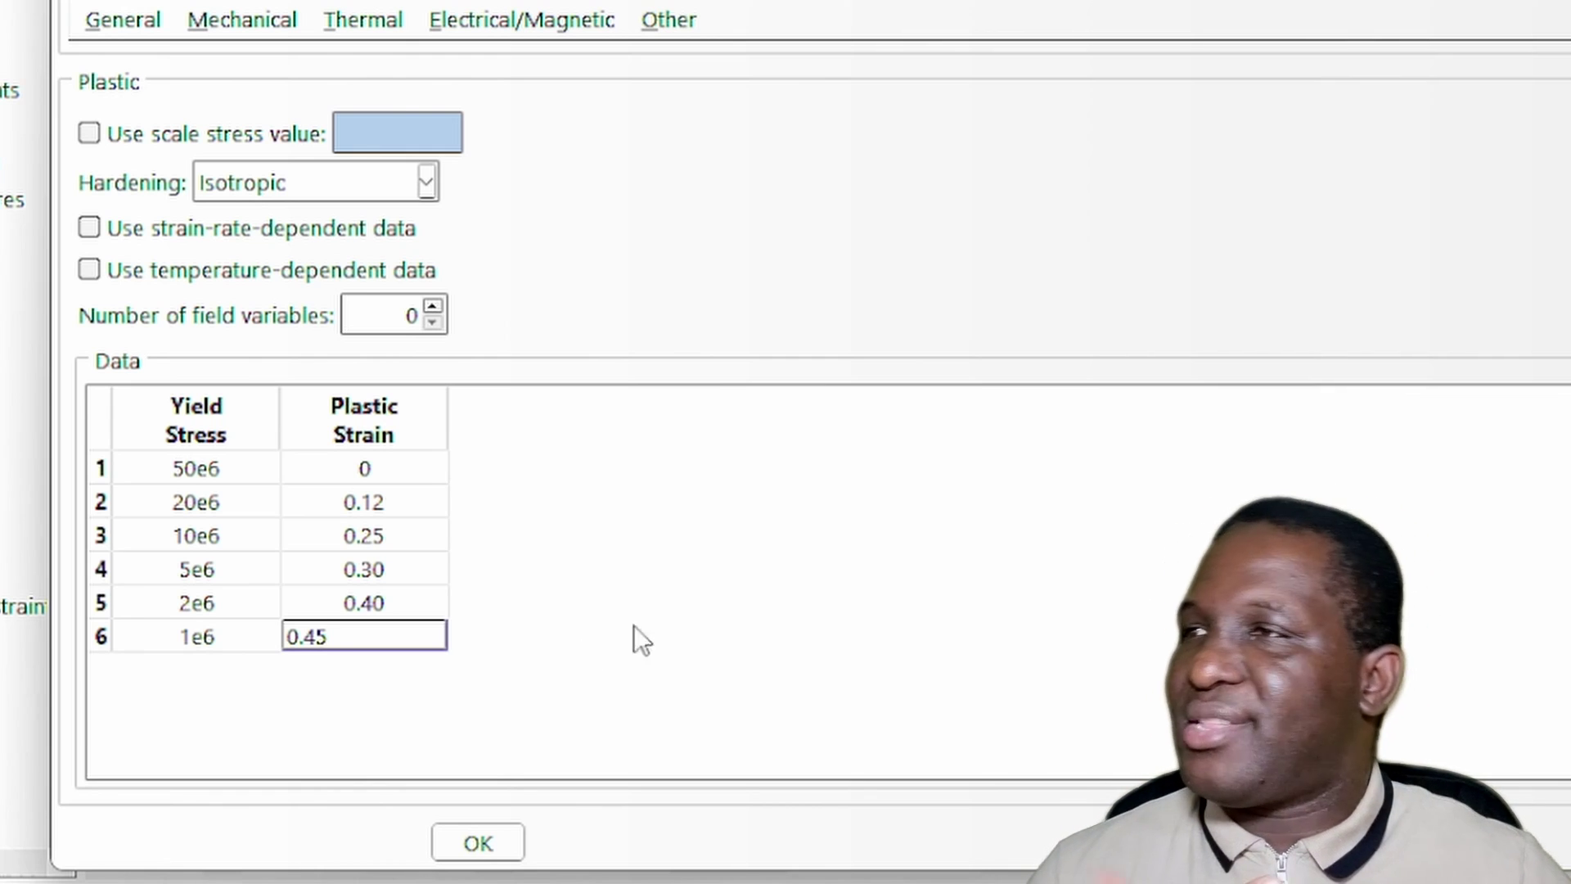
click(495, 849)
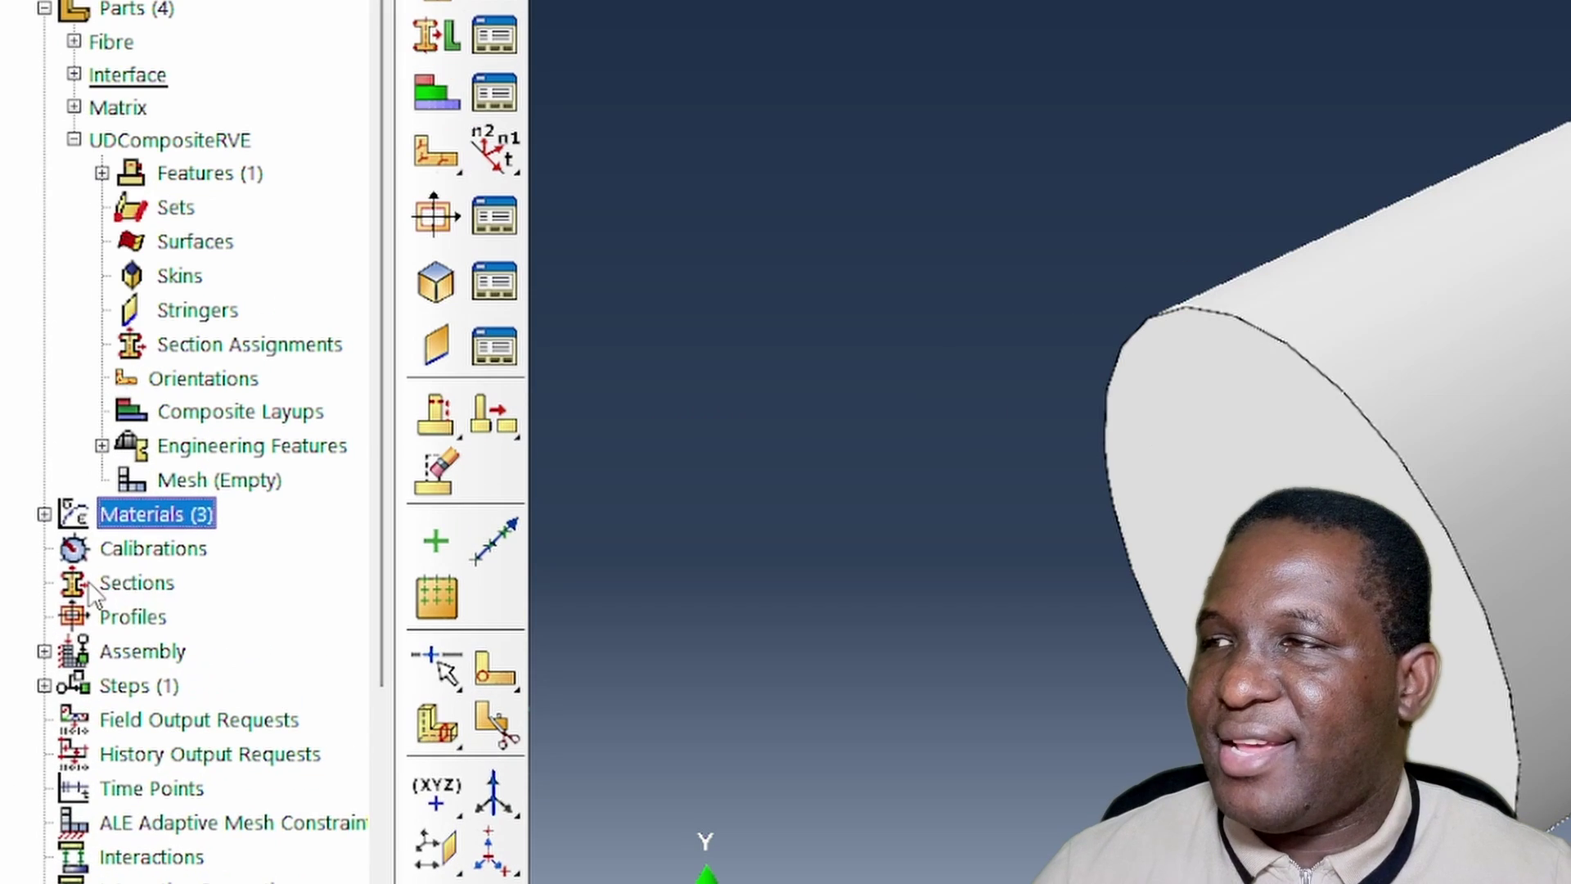
- Create a solid homogeneous section named ppSection that uses the Polypropylene material
double_click(85, 520)
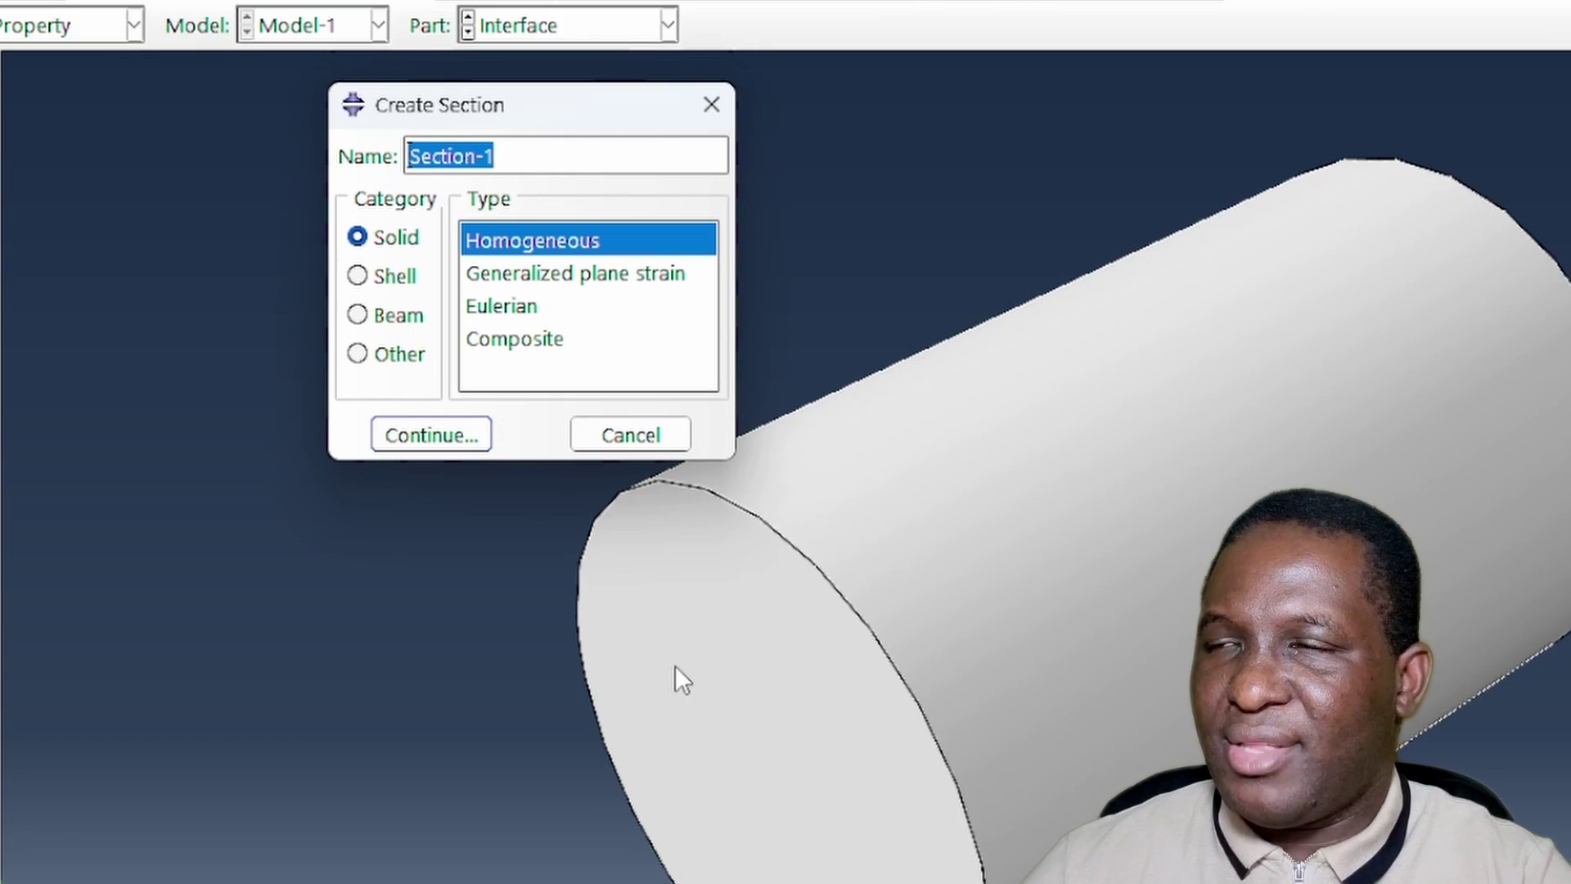
text(PP)
key(BackSpace)
key(BackSpace)
text(ppSection)
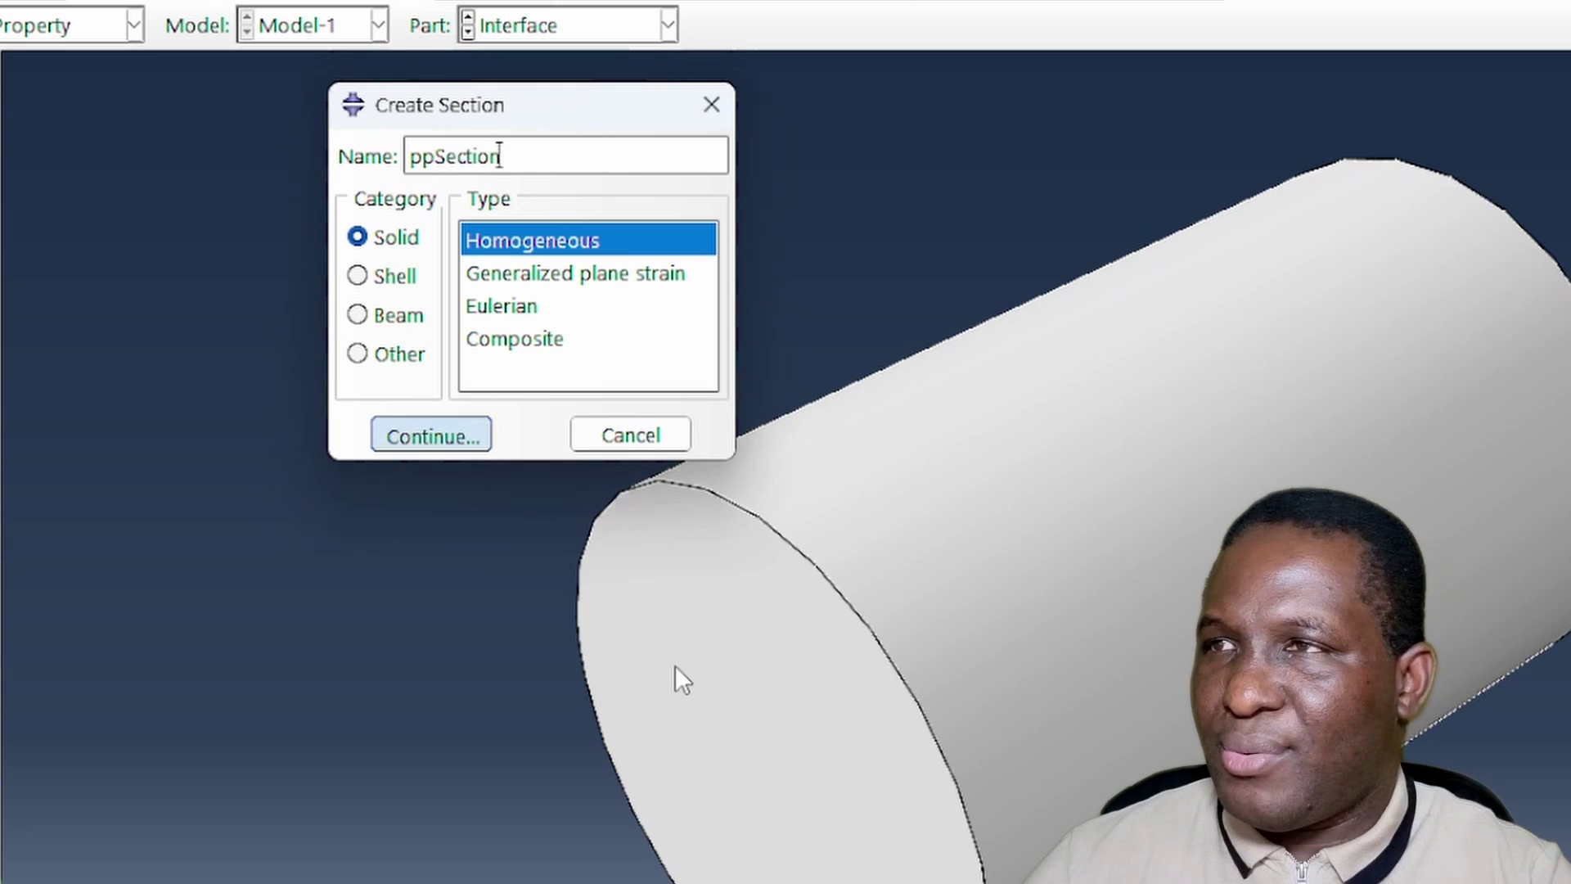
key(Return)
click(1250, 162)
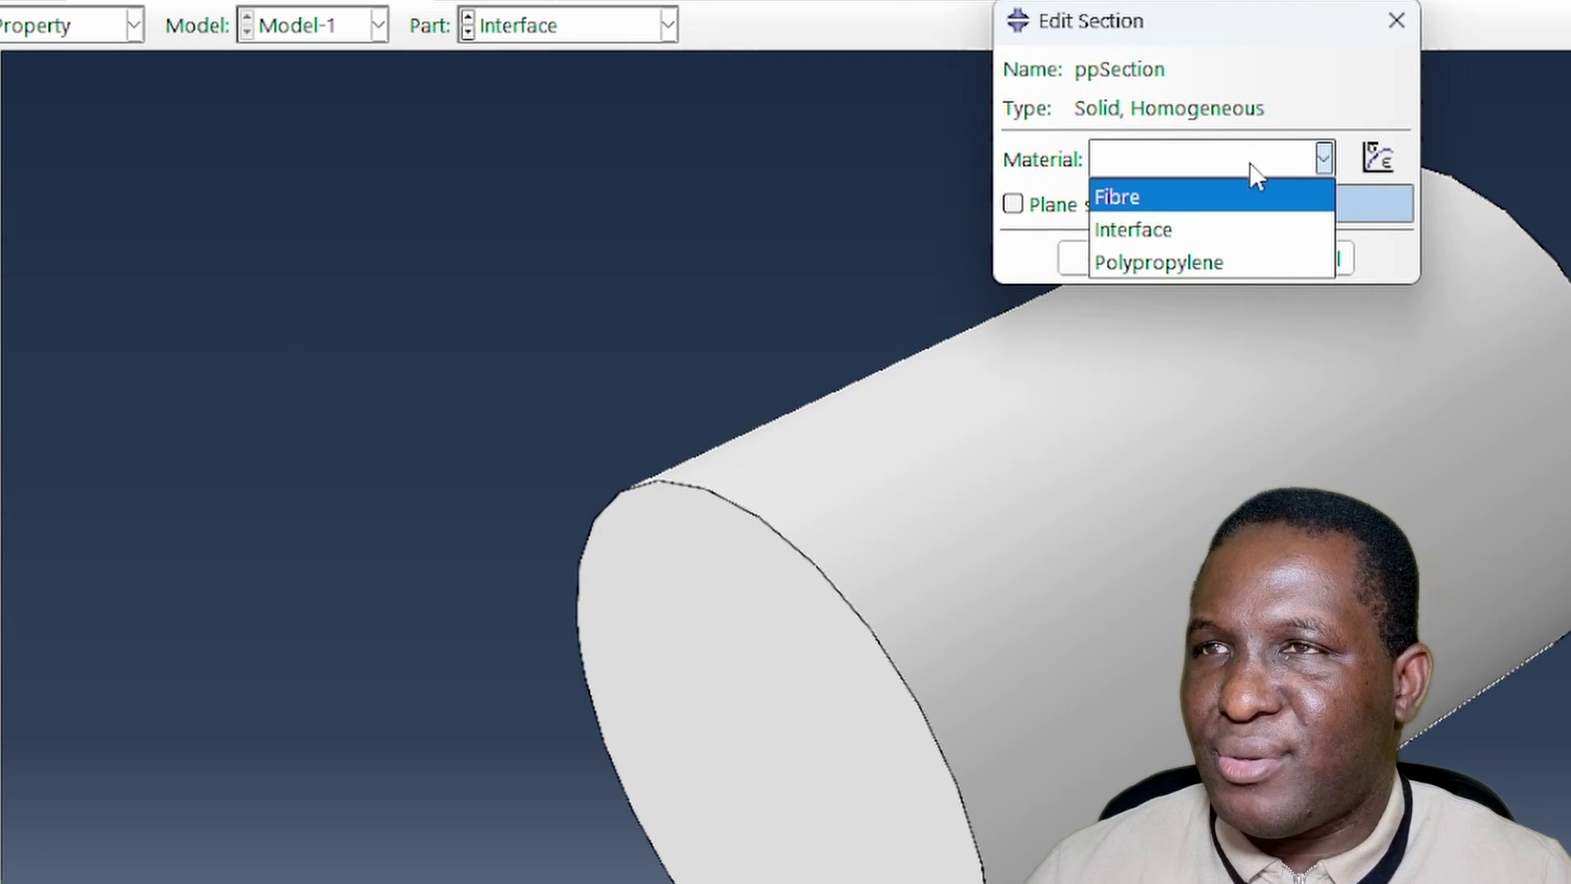
click(1175, 206)
click(1186, 161)
click(1180, 263)
click(1111, 267)
- Create a solid homogeneous section named fibreSection that uses the Fibre material
click(164, 756)
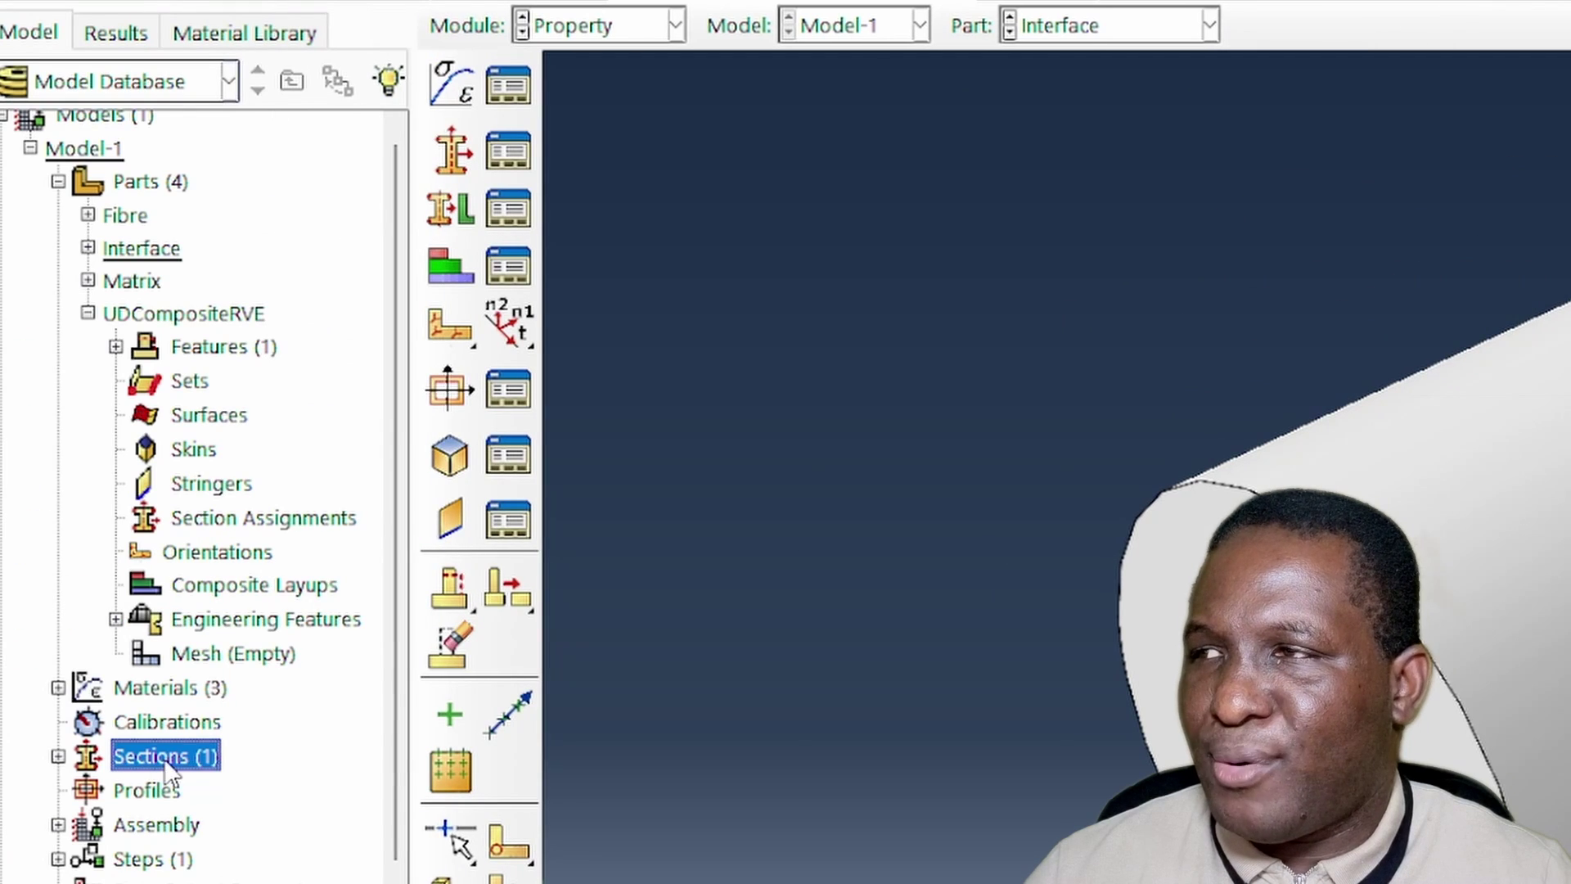
double_click(165, 757)
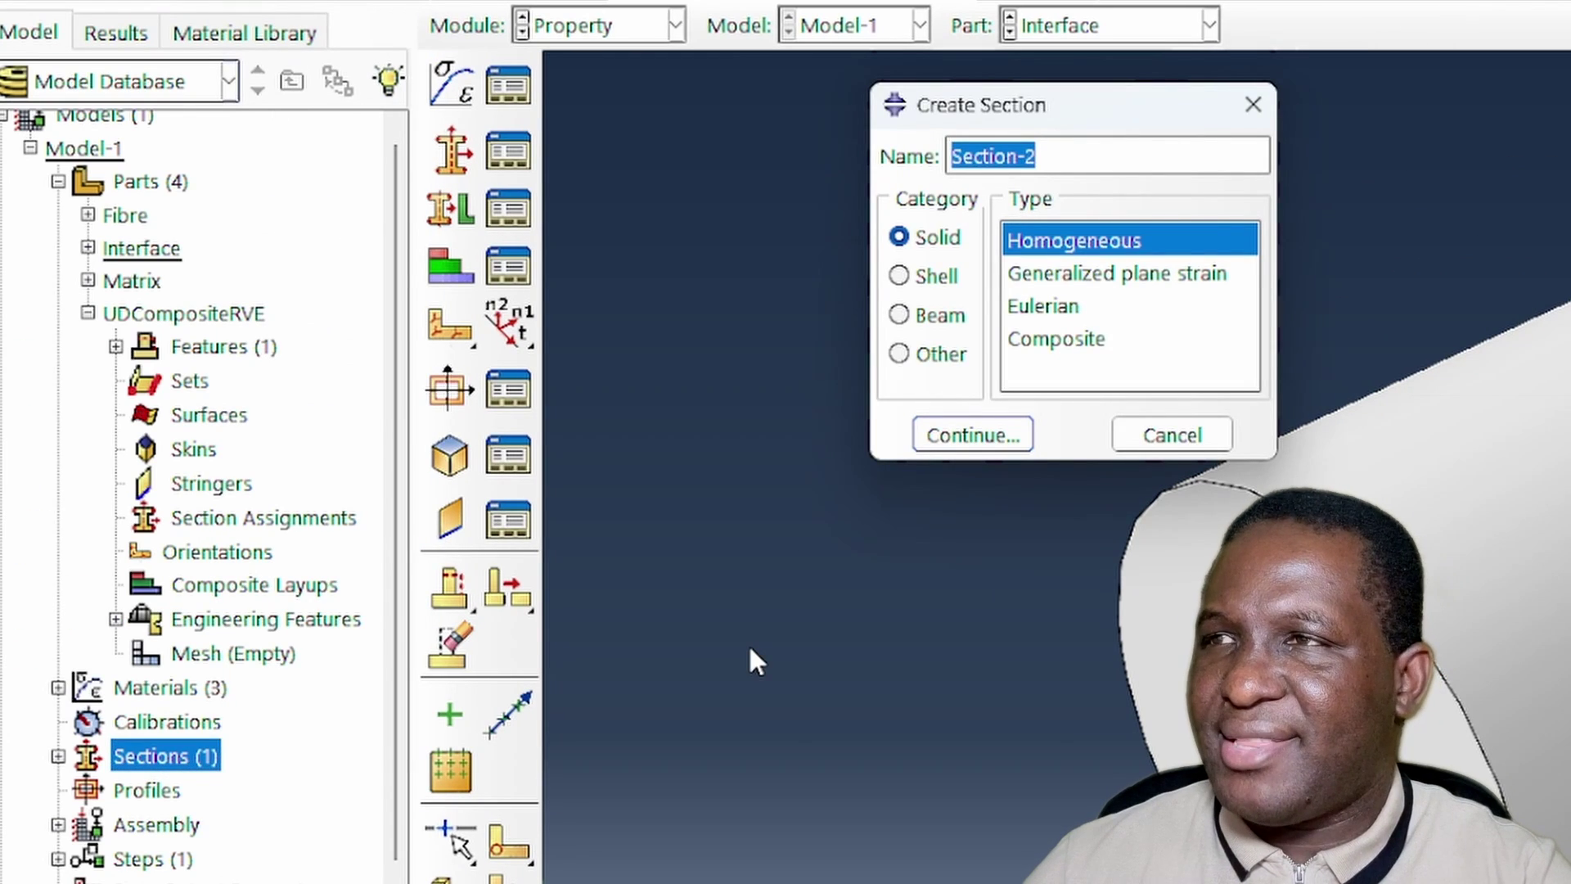
text(fibreSection)
key(Return)
click(1272, 229)
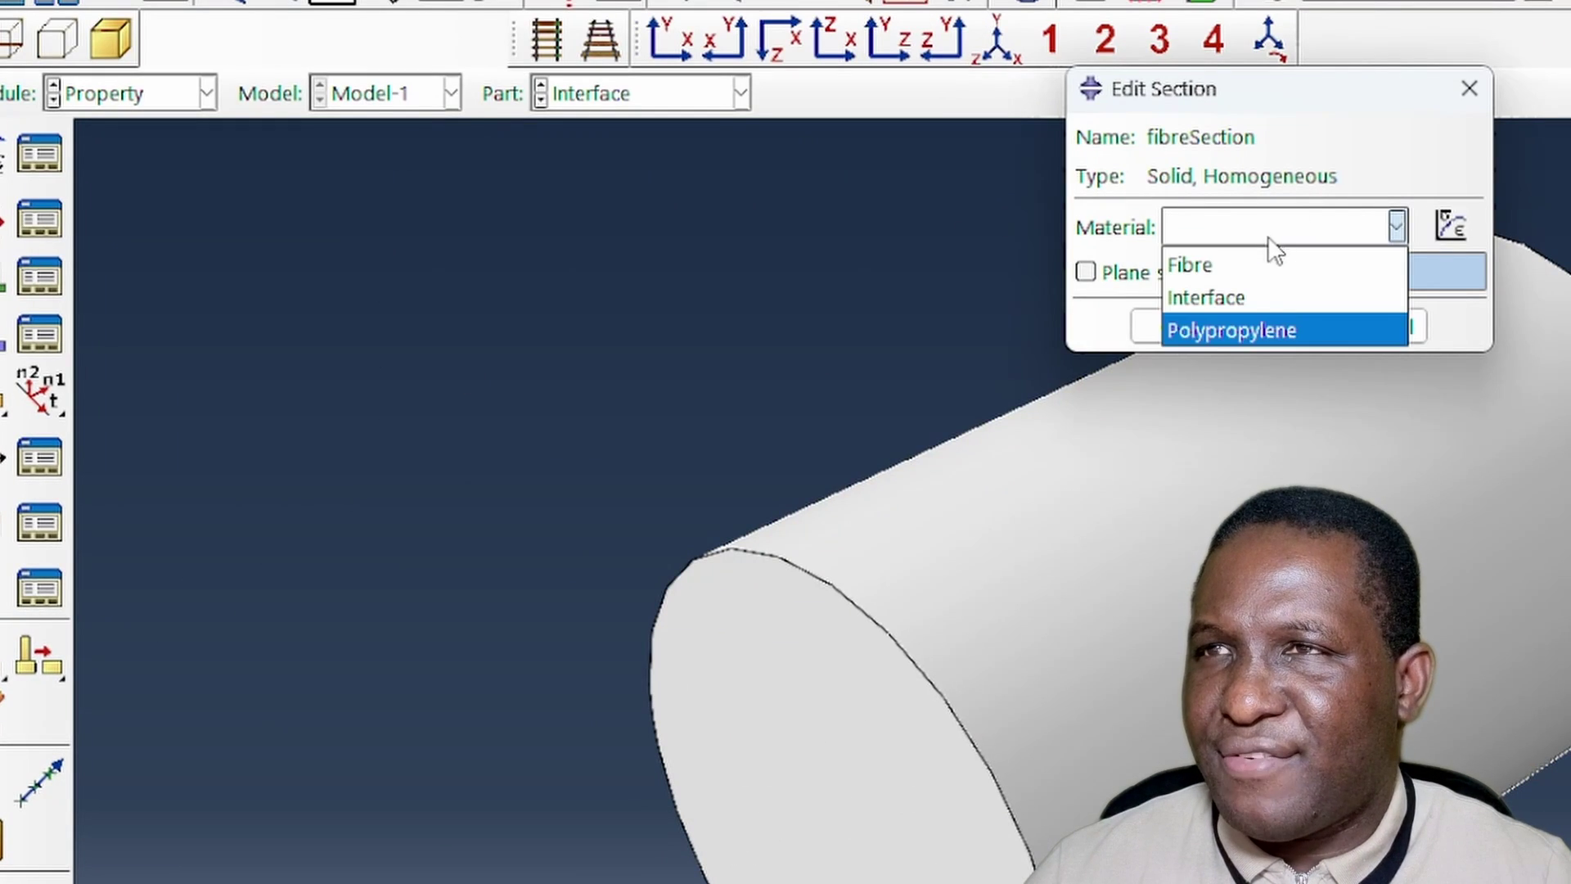
click(1191, 264)
click(1154, 327)
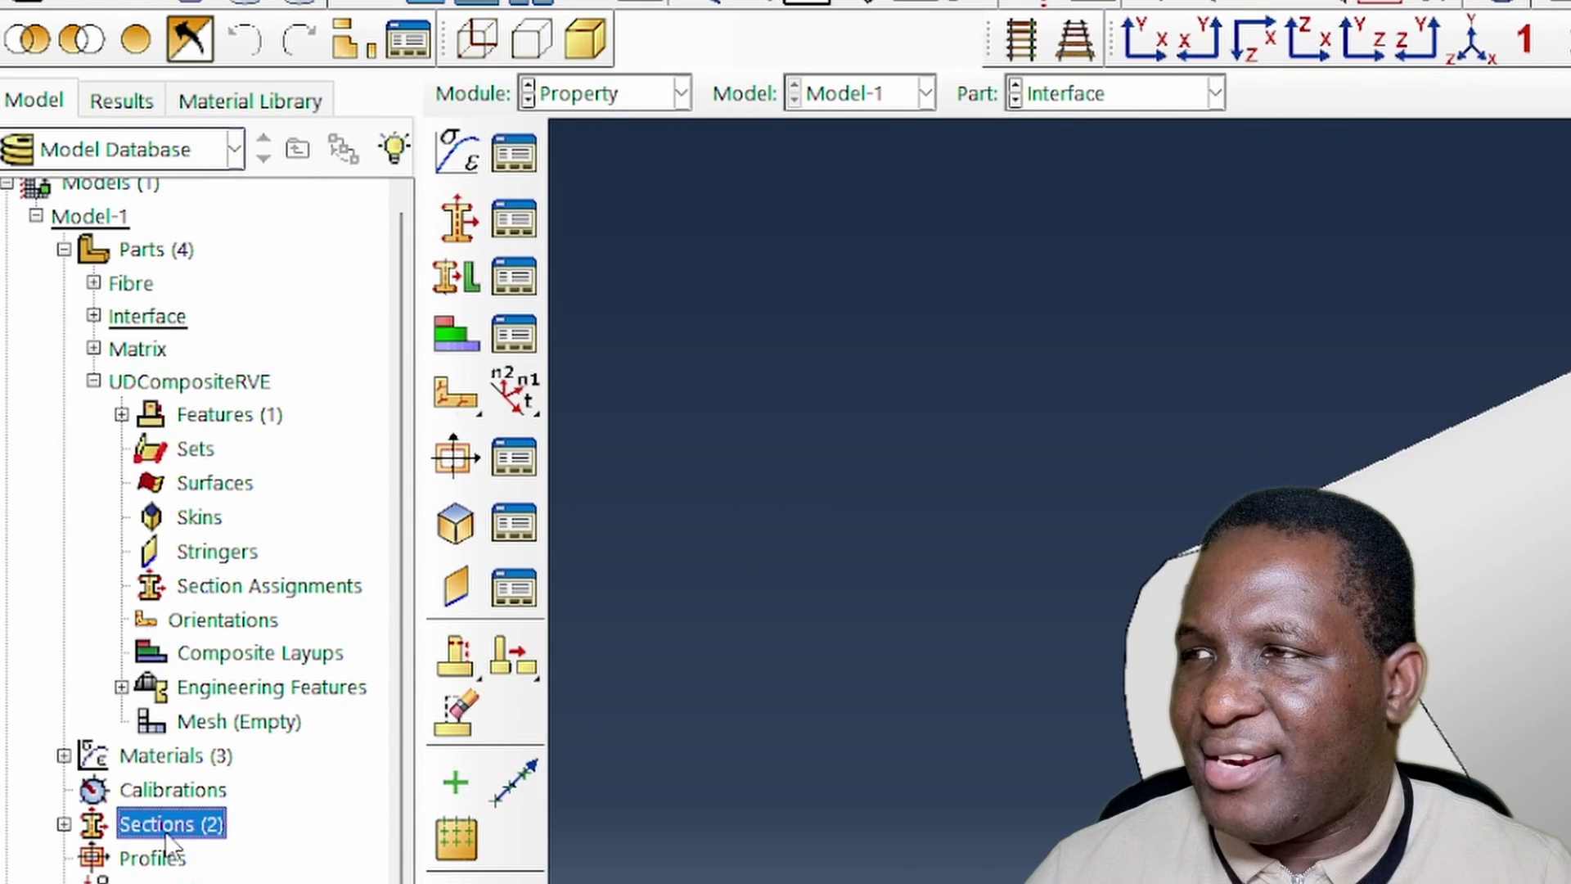
- Create a solid homogeneous section named interfaceSection that uses the Interface material
double_click(166, 832)
text(m)
text(interfaceSectio)
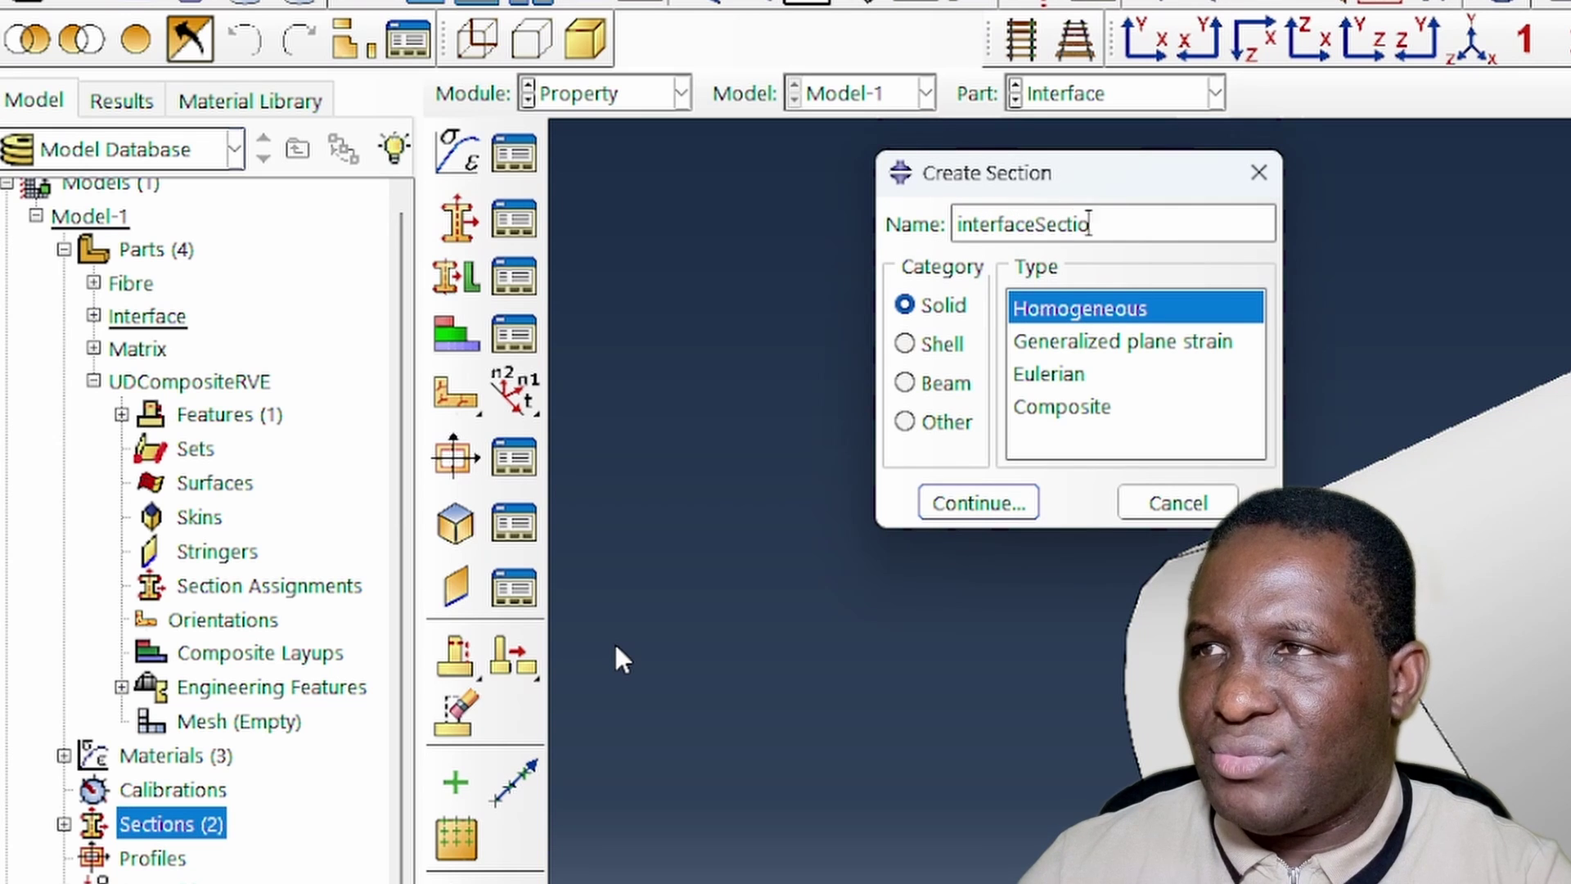
key(Return)
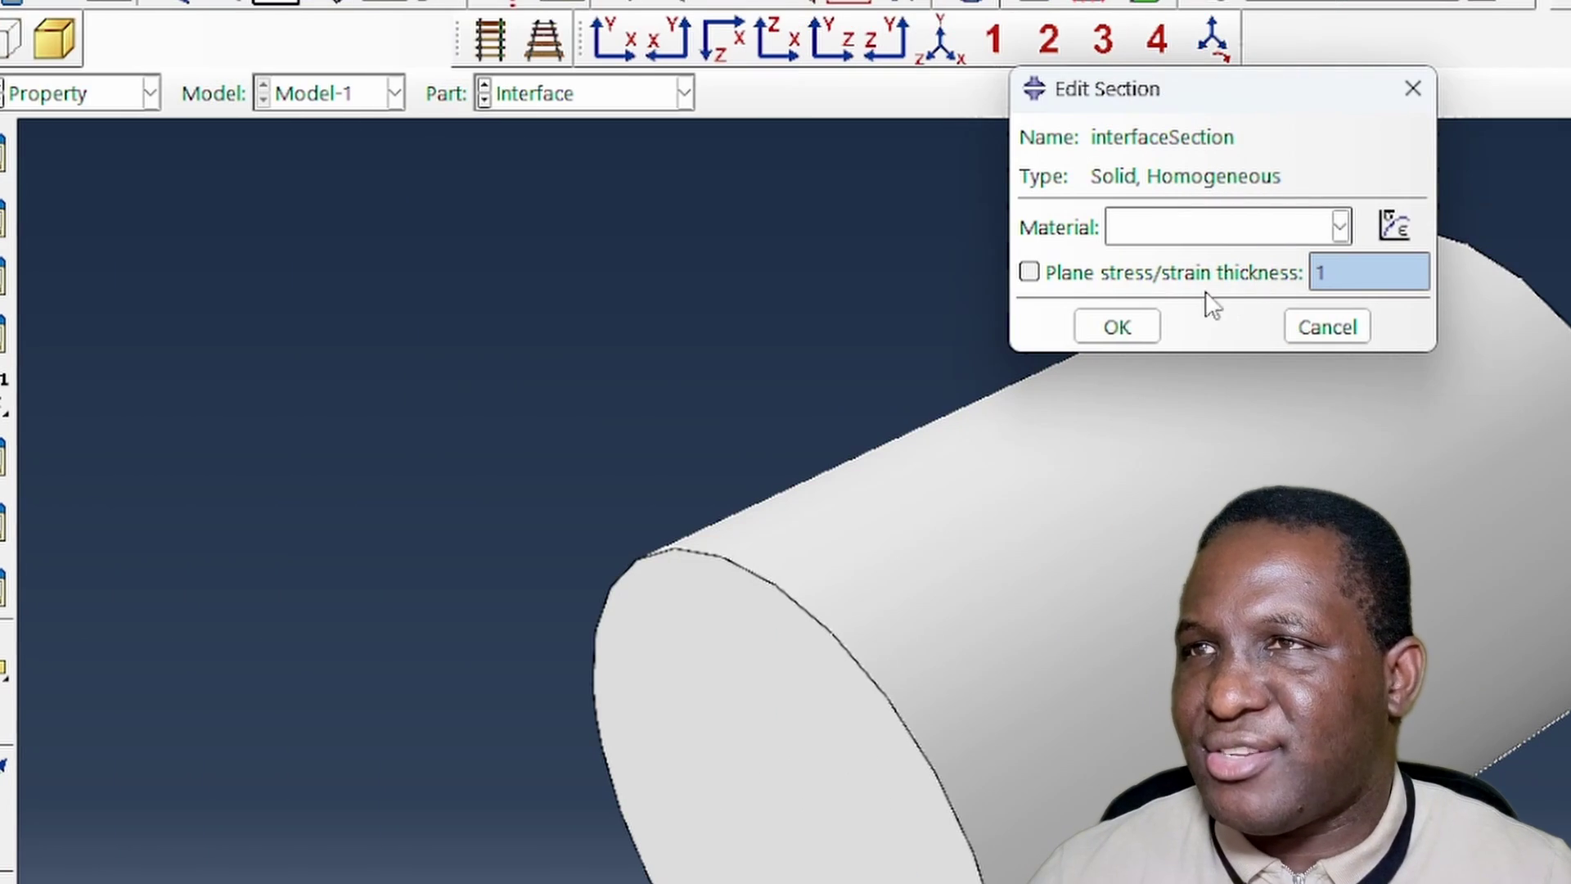
click(1206, 227)
click(1201, 294)
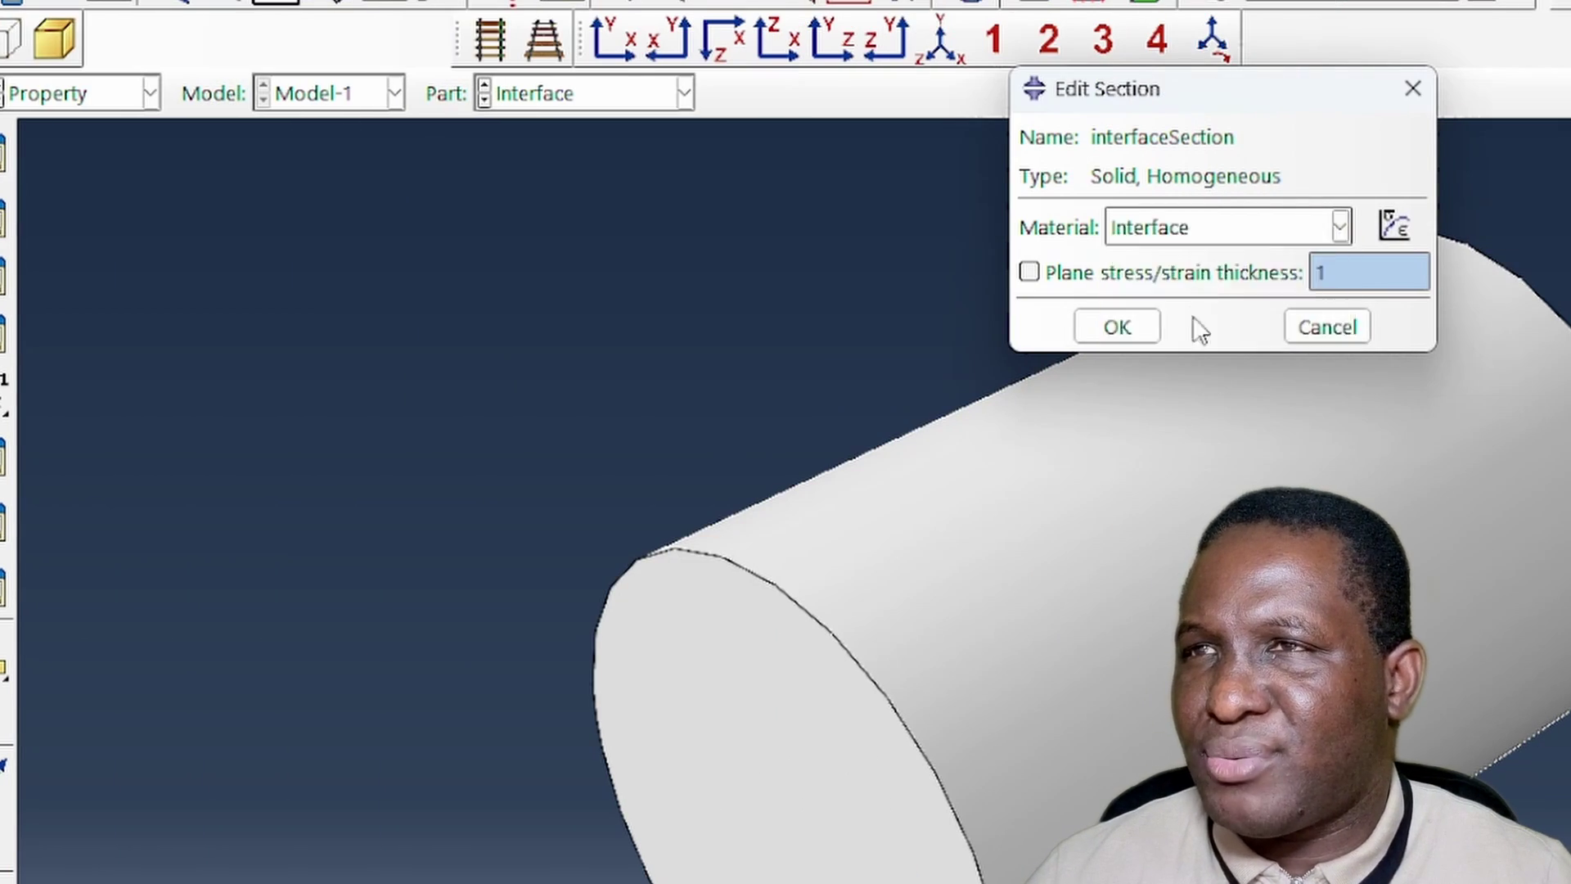
click(1117, 327)
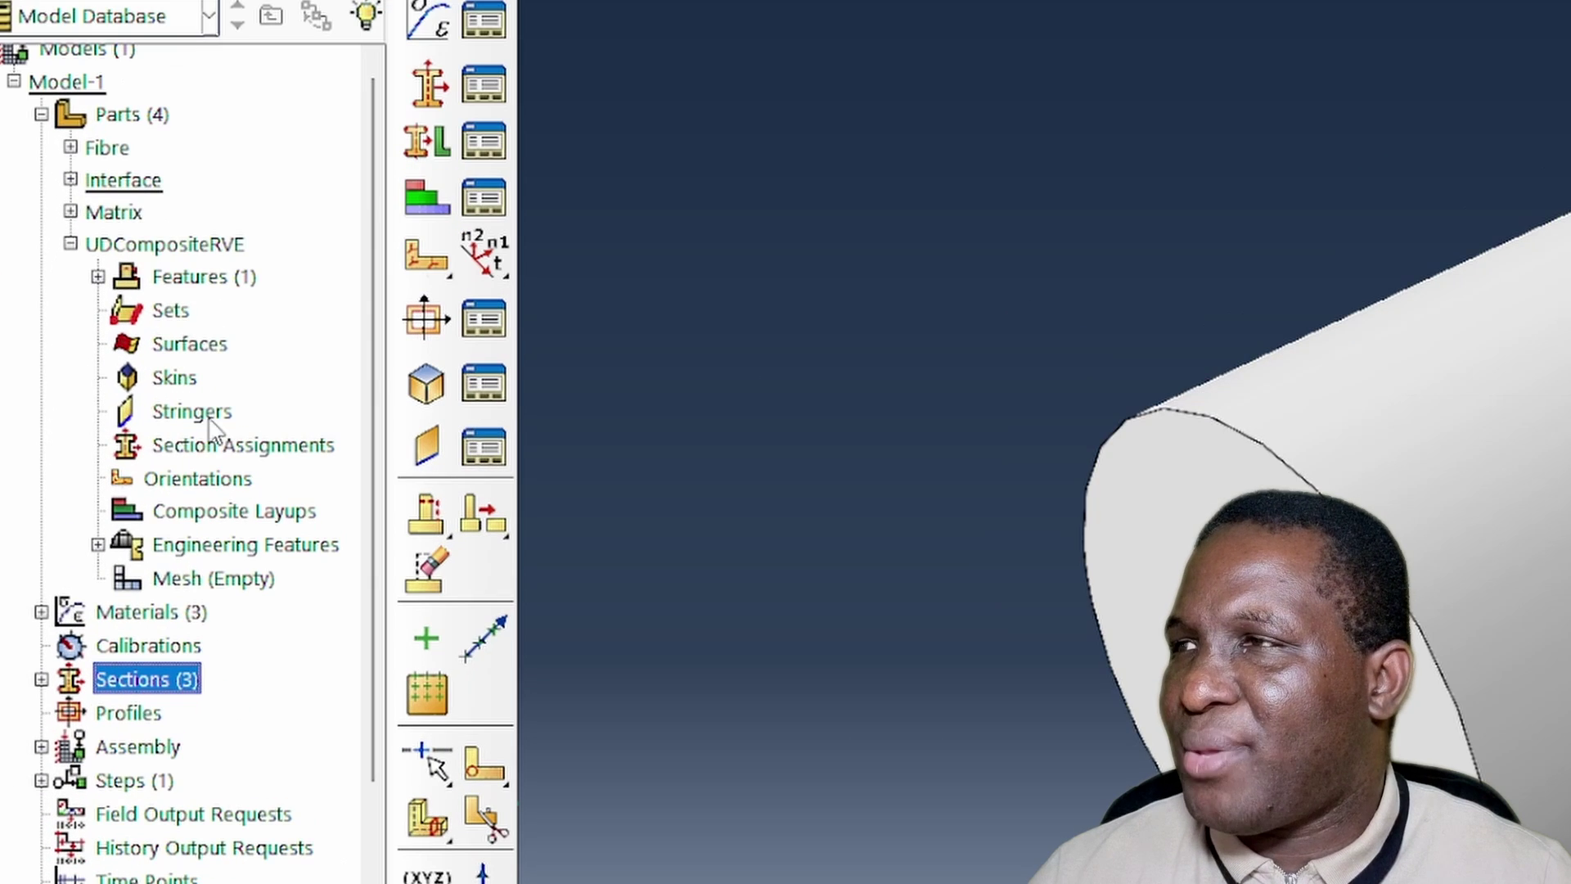
- Assign ppSection to the matrix block surrounding the fibre and interface in the UDCompositeRVE part
click(122, 271)
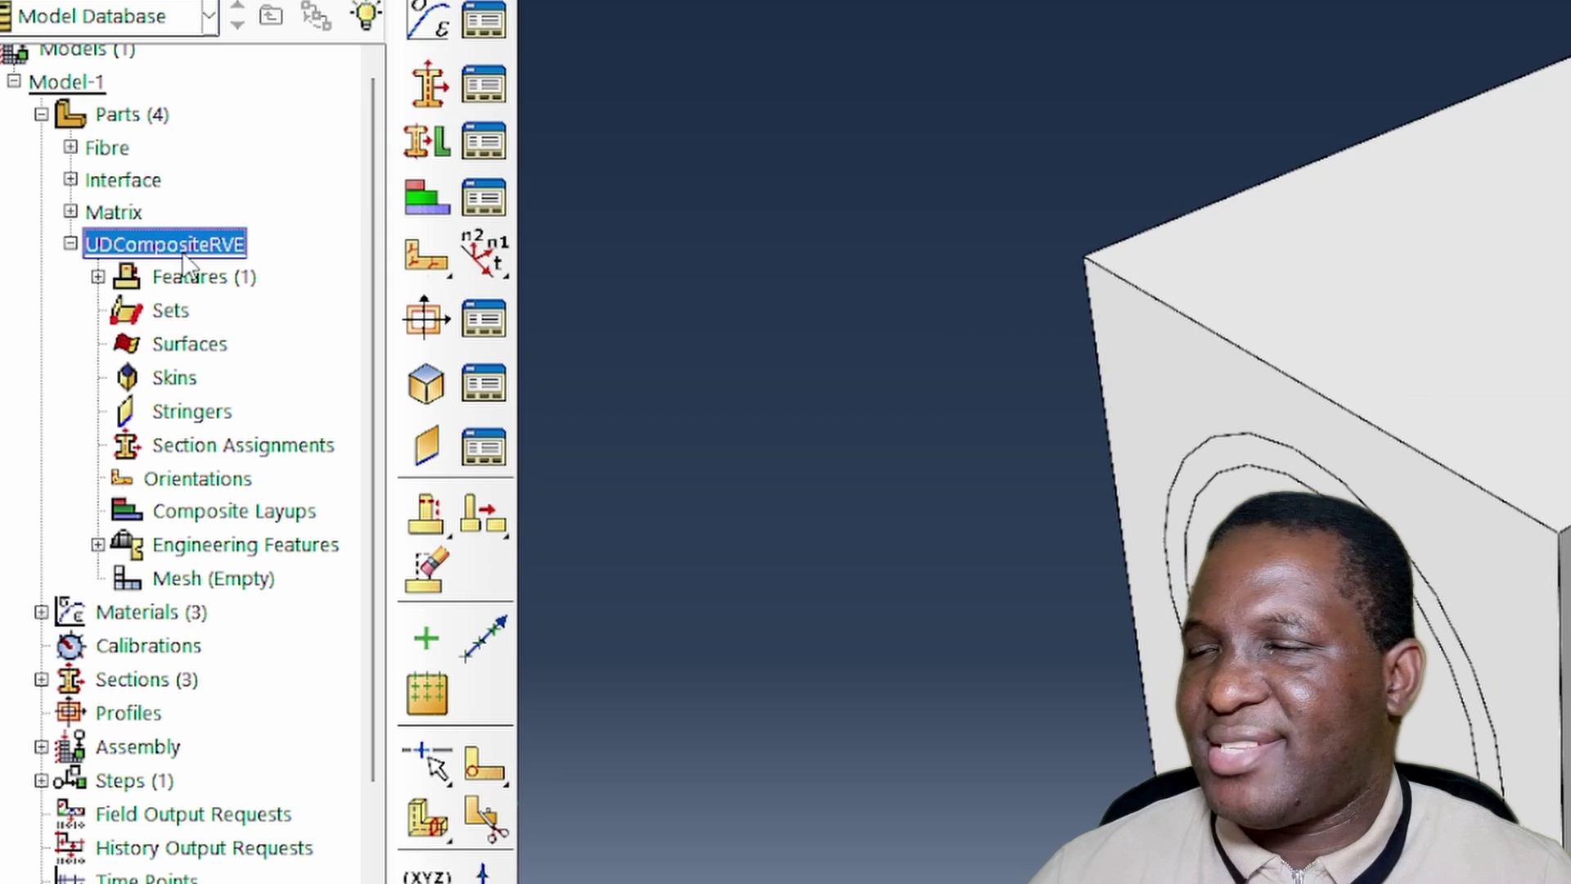
double_click(246, 445)
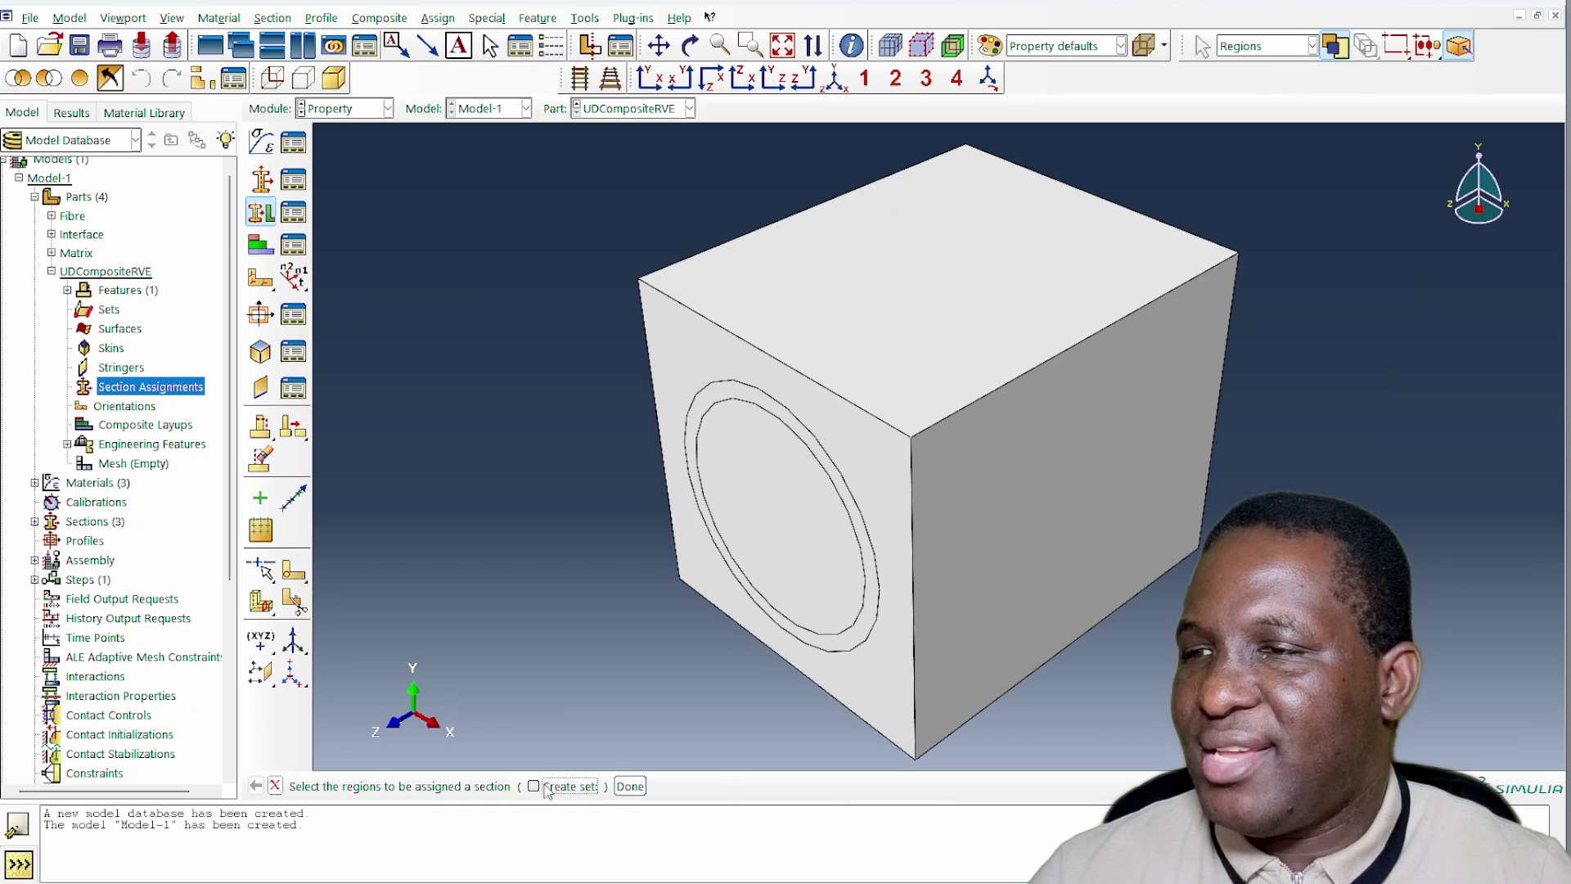
click(641, 387)
click(630, 785)
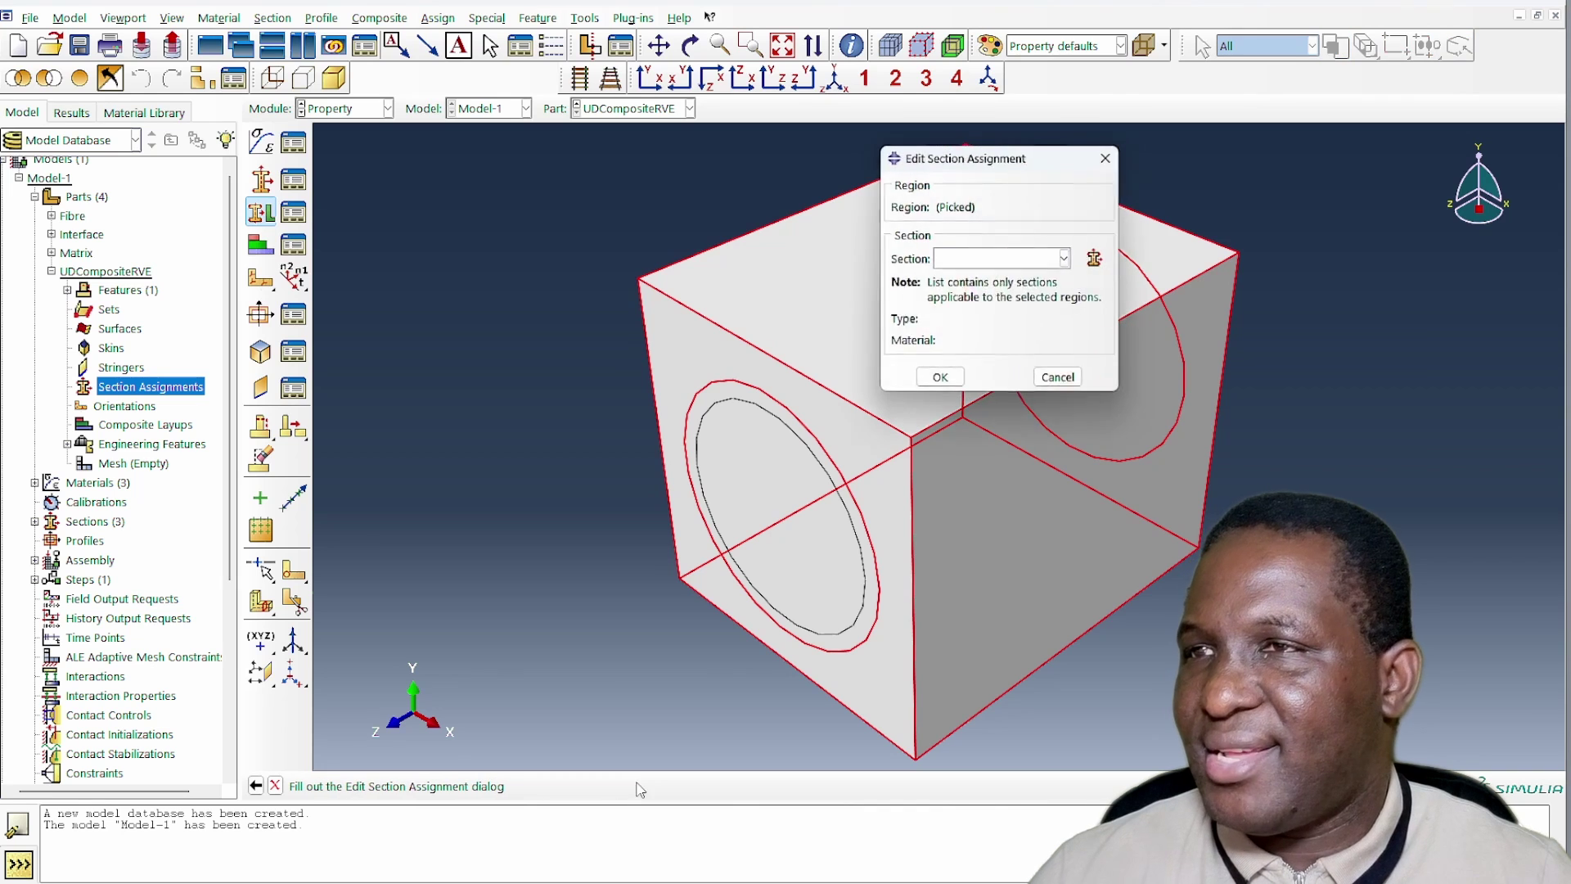
click(967, 260)
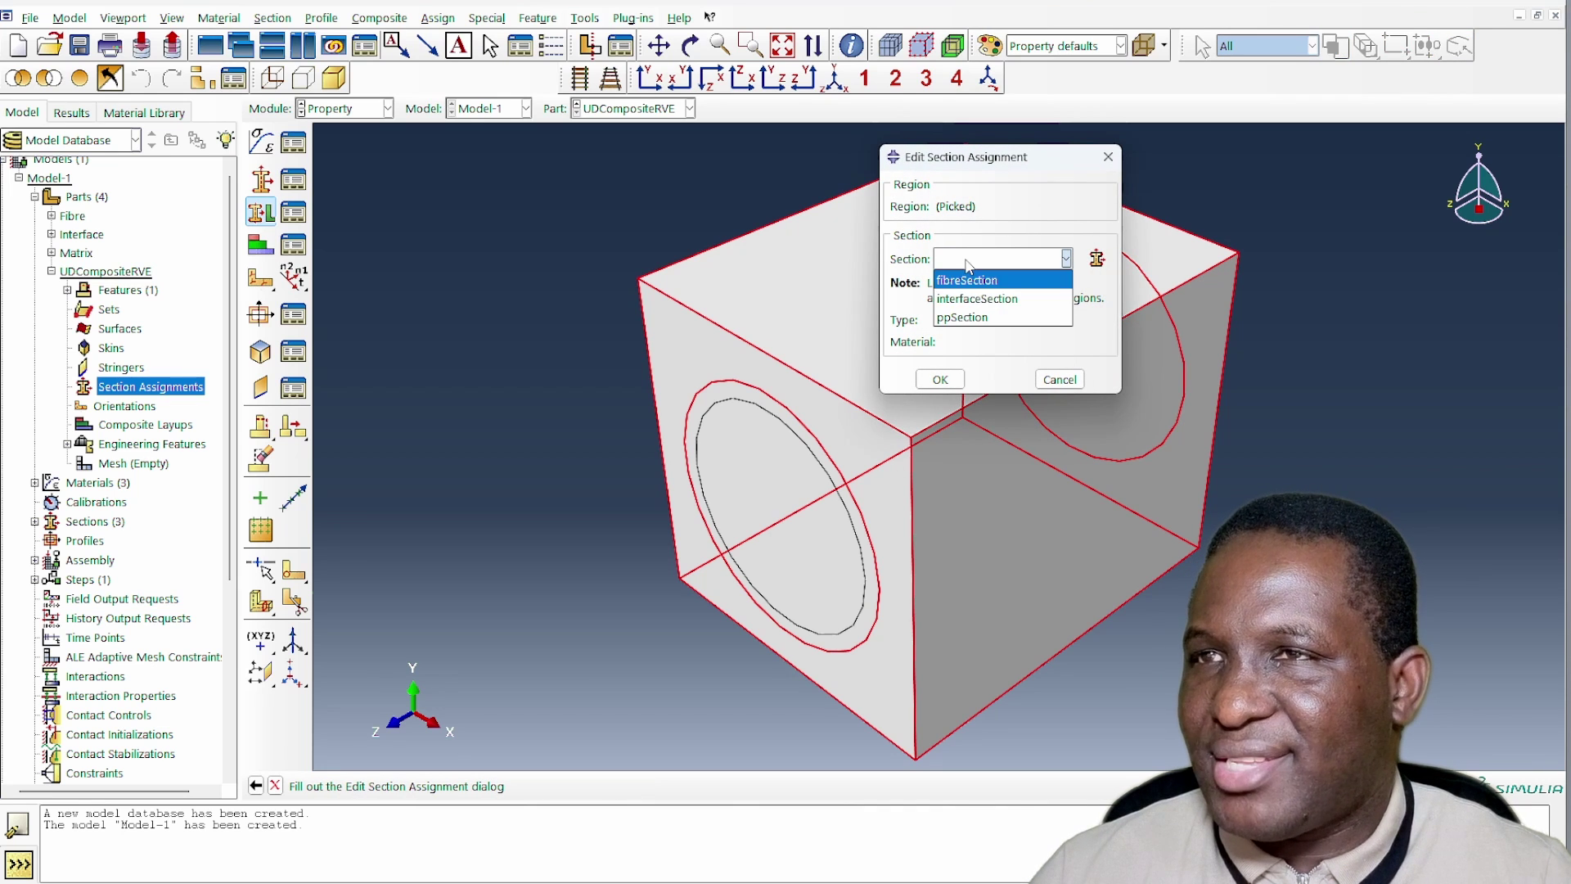
click(966, 317)
click(940, 379)
- Assign fibreSection to the central fibre cylinder of the UDCompositeRVE part
click(742, 491)
click(630, 785)
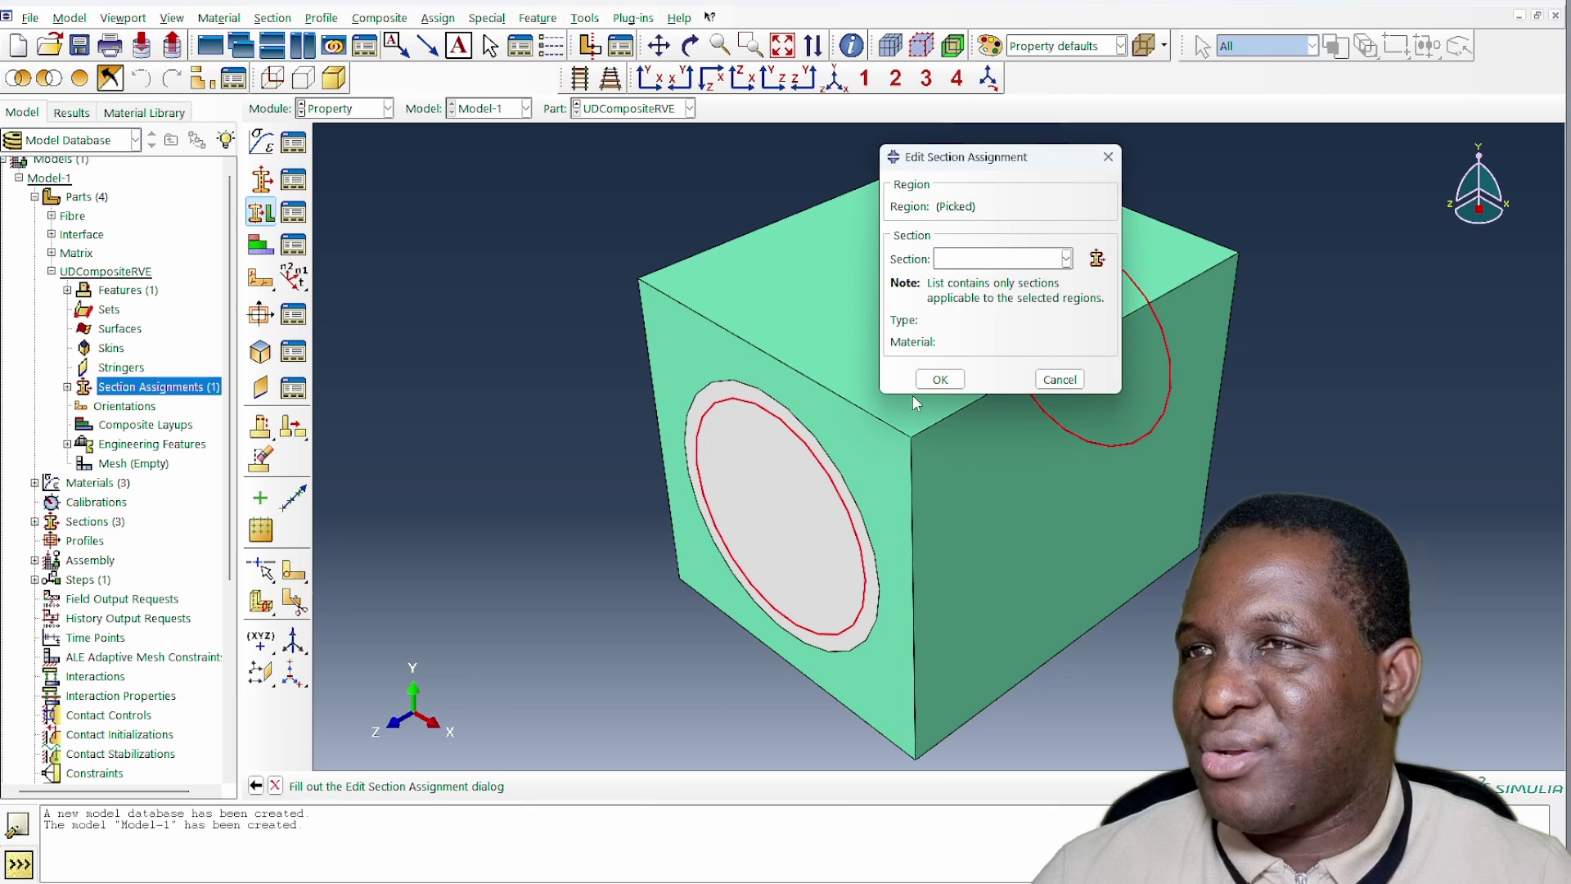
click(991, 260)
click(988, 274)
click(940, 381)
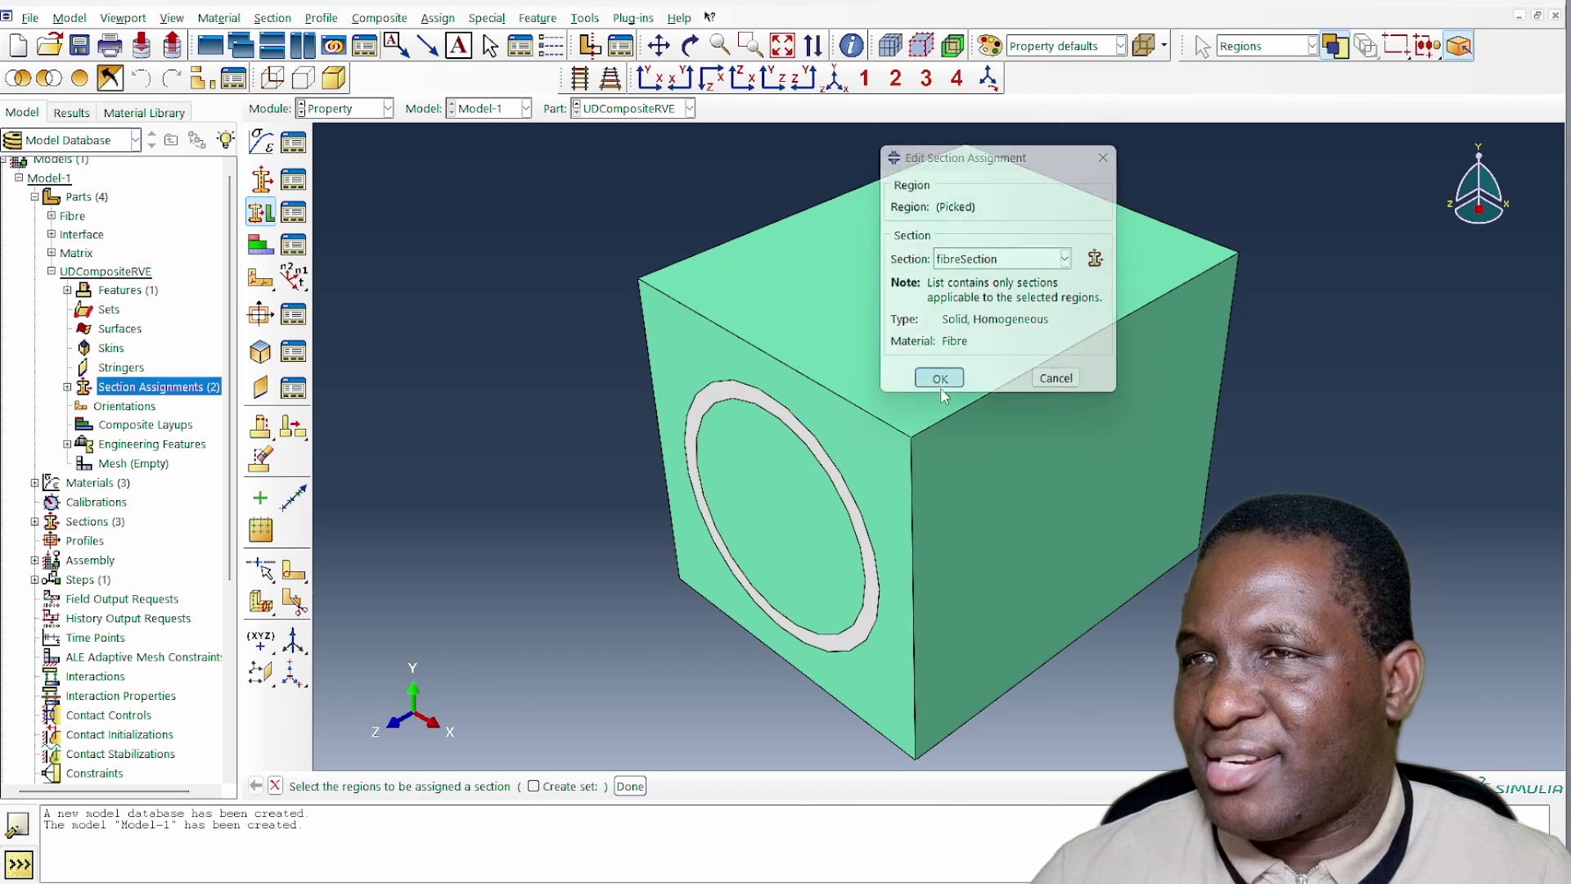
- Assign interfaceSection to the thin ring region between the fibre and the matrix
click(822, 460)
click(630, 785)
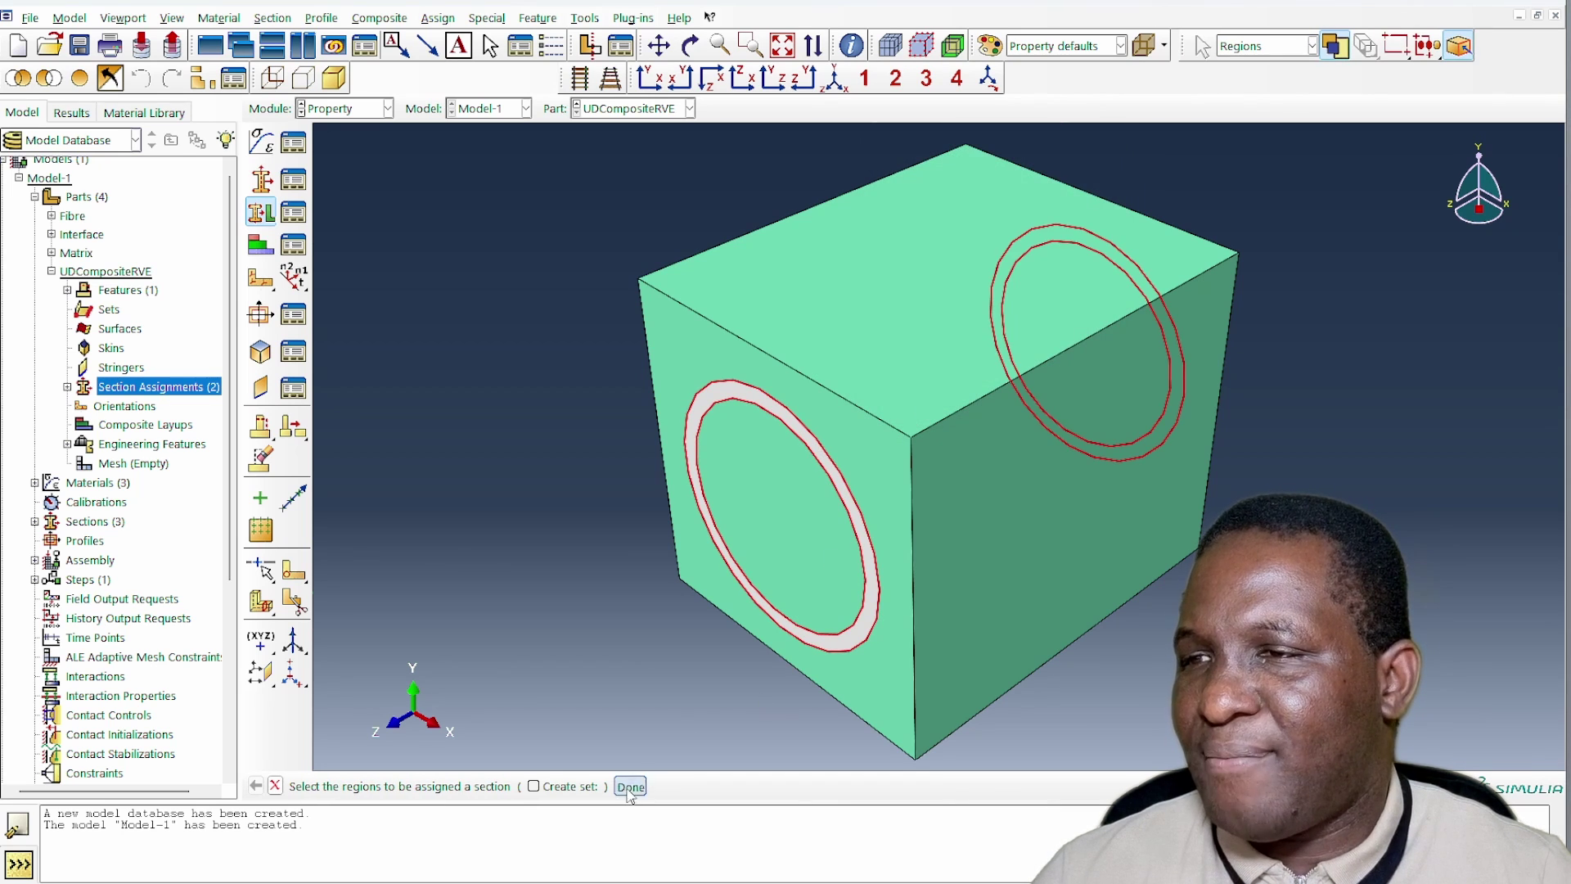
click(960, 262)
click(973, 297)
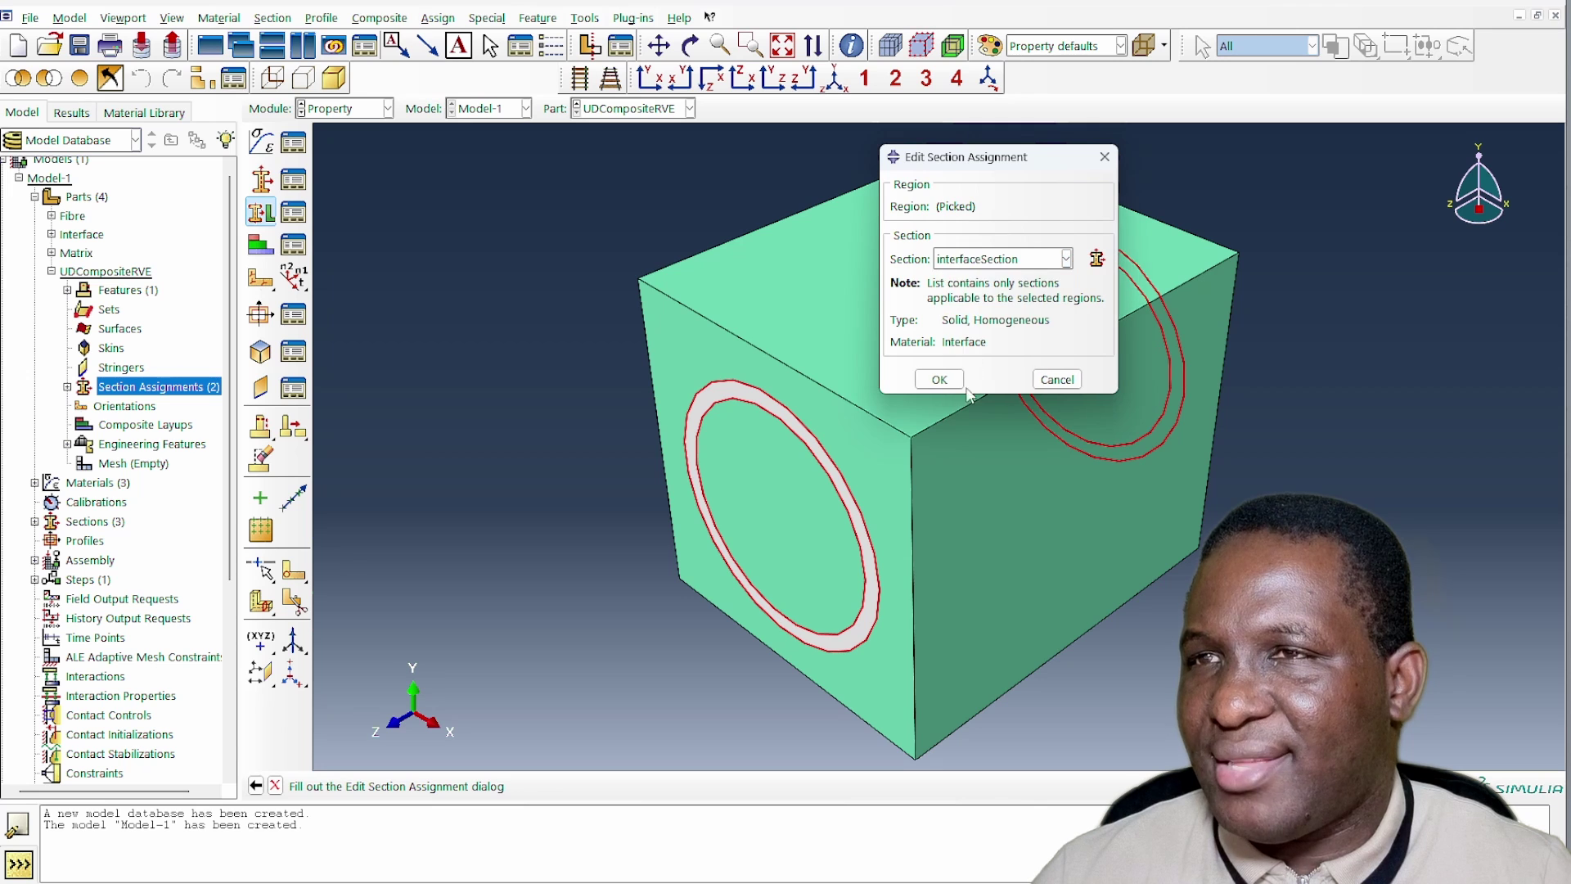
click(941, 380)
- Colour-code the composite RVE by materials to check the section assignments
click(1120, 46)
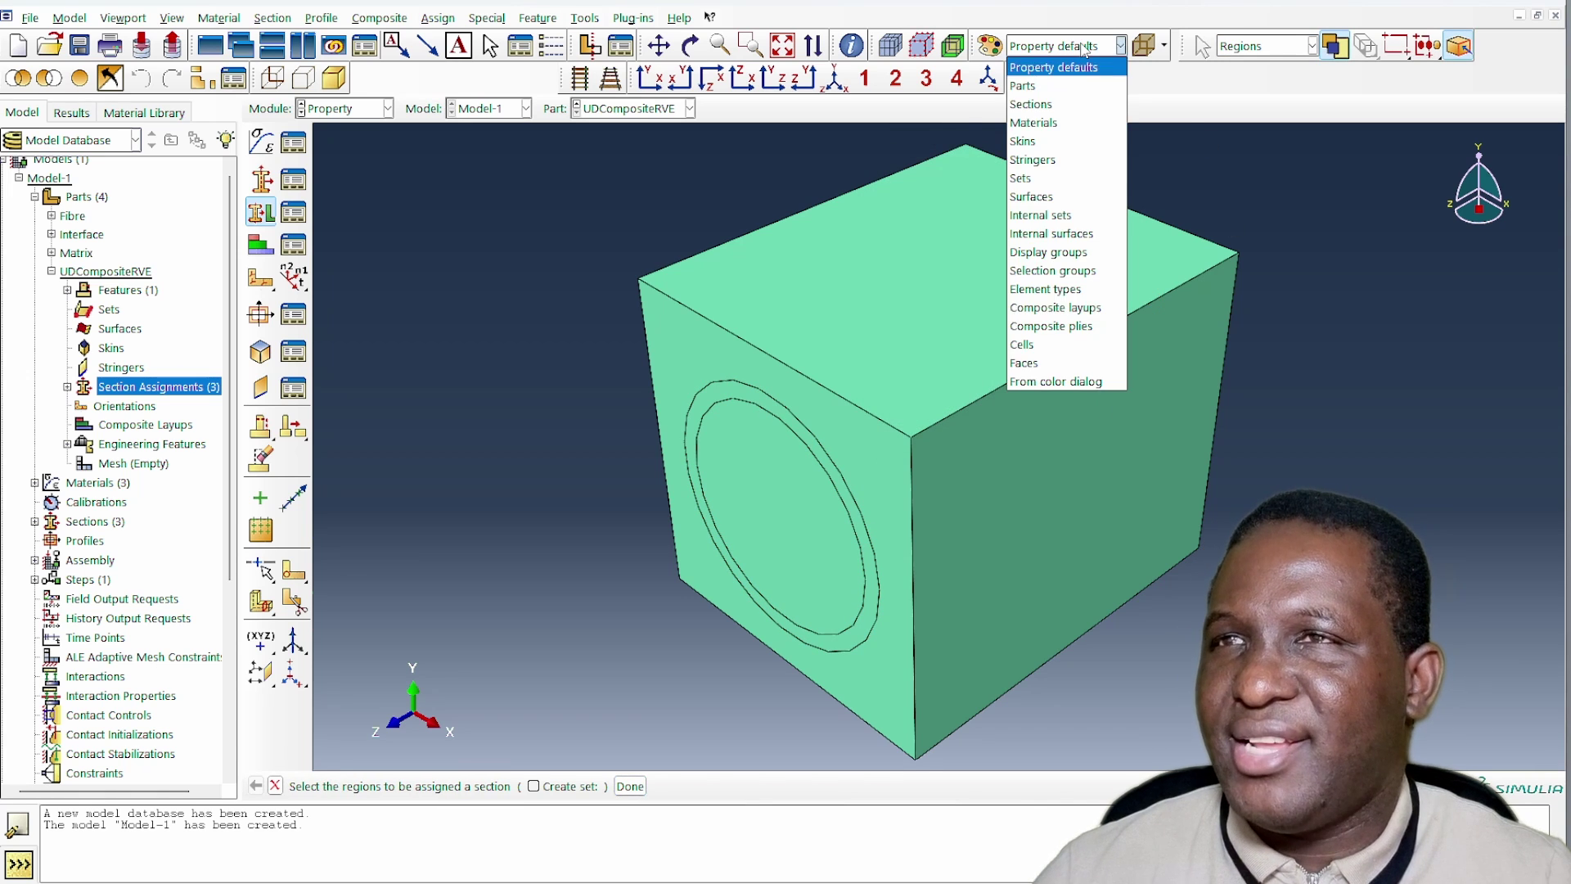
click(1058, 120)
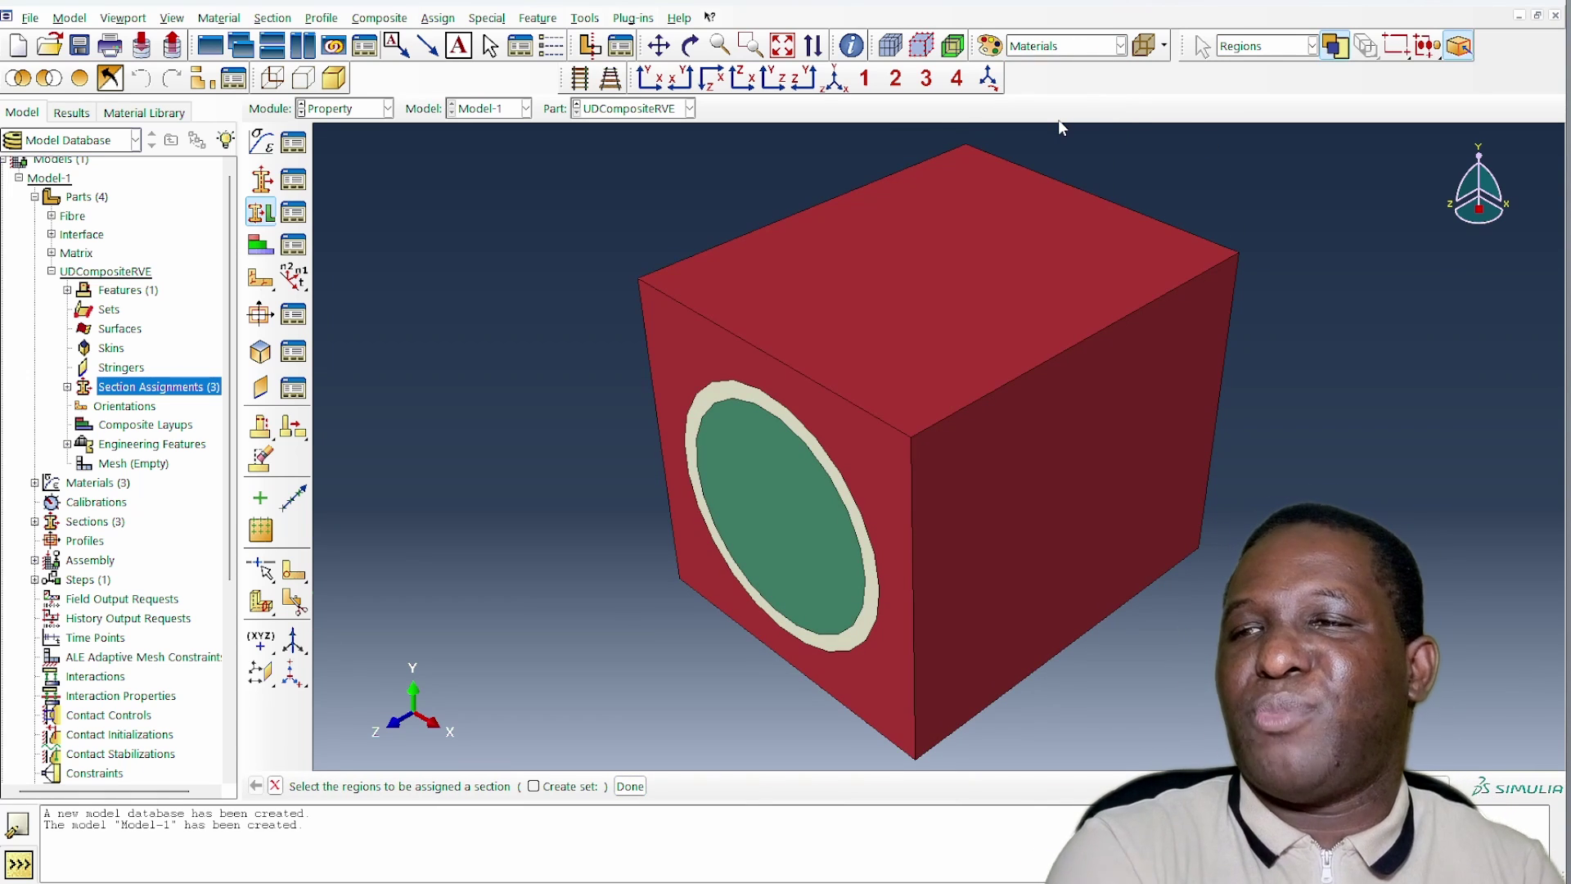
click(690, 46)
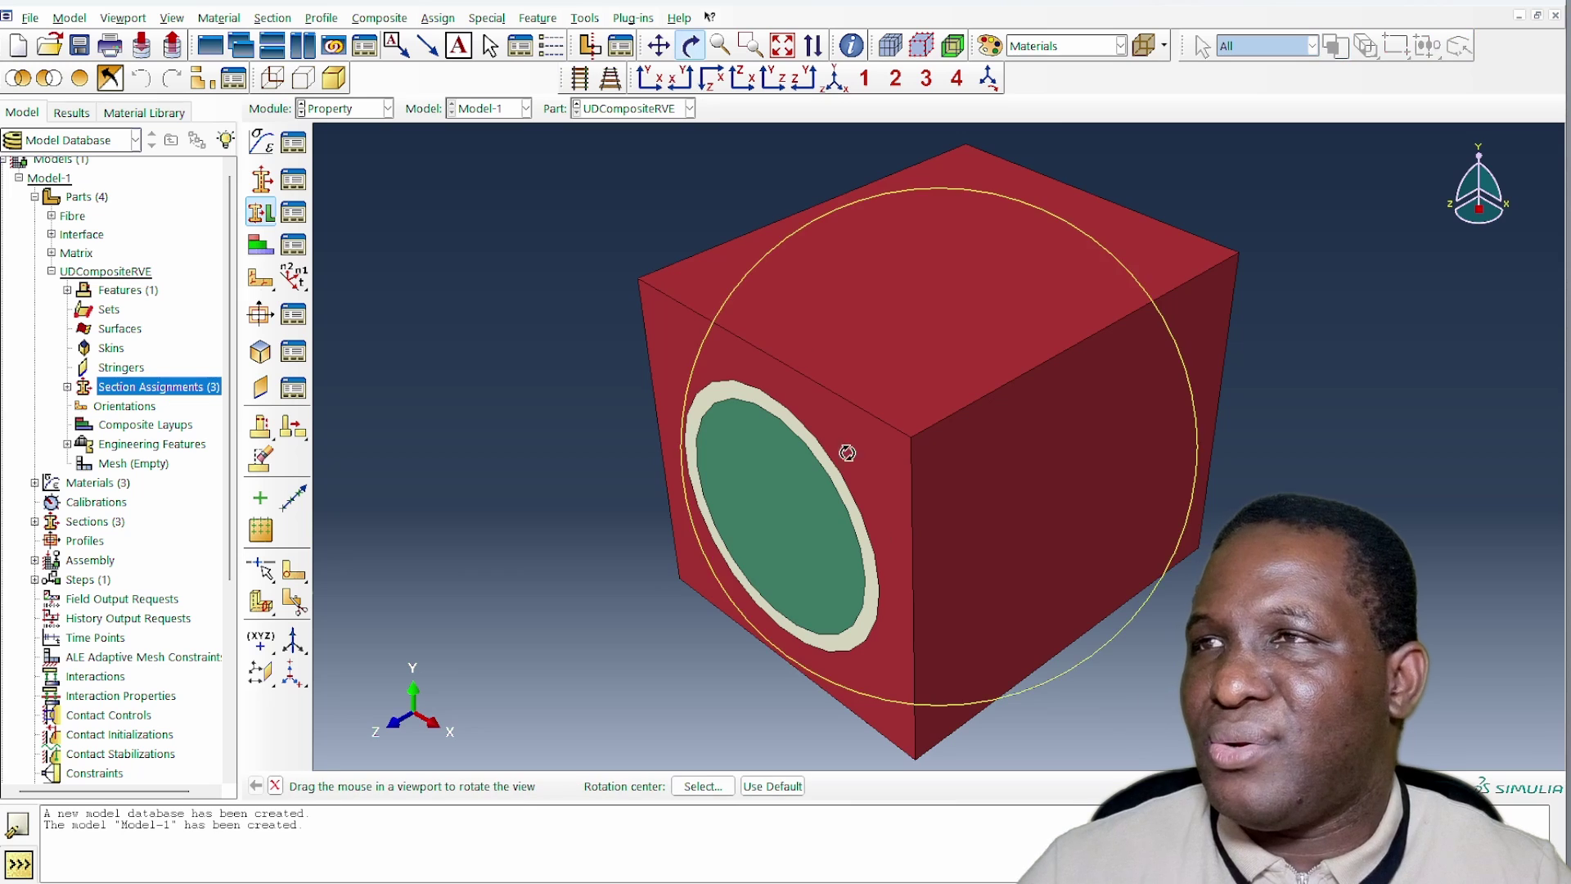
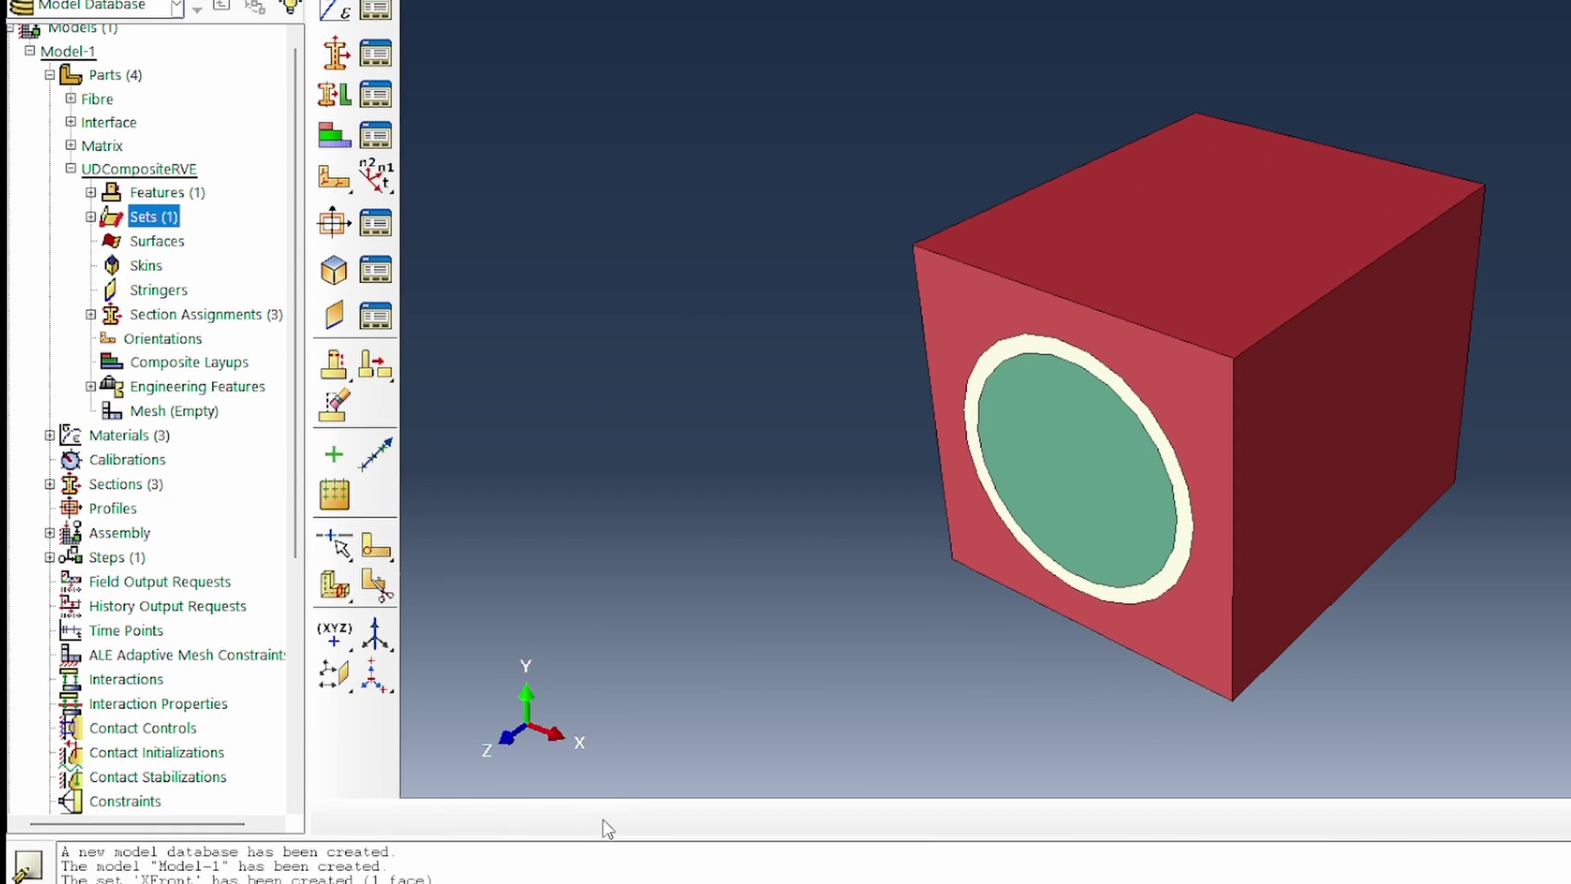
- Create a geometry set named YTop from the top face of the composite RVE
double_click(154, 216)
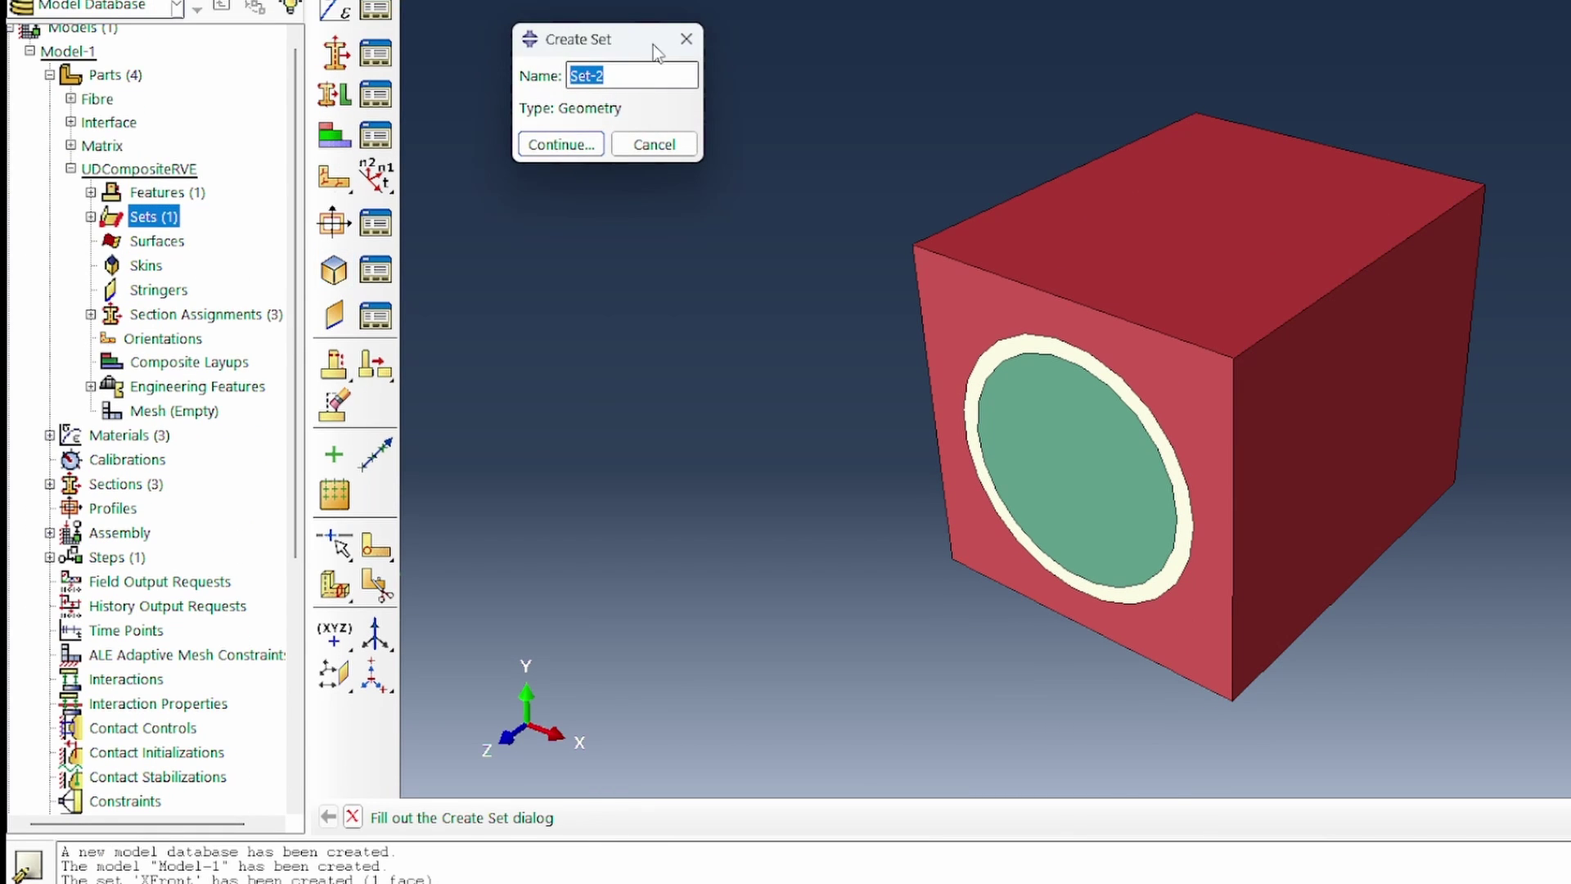
text(YTop)
key(Return)
click(1276, 203)
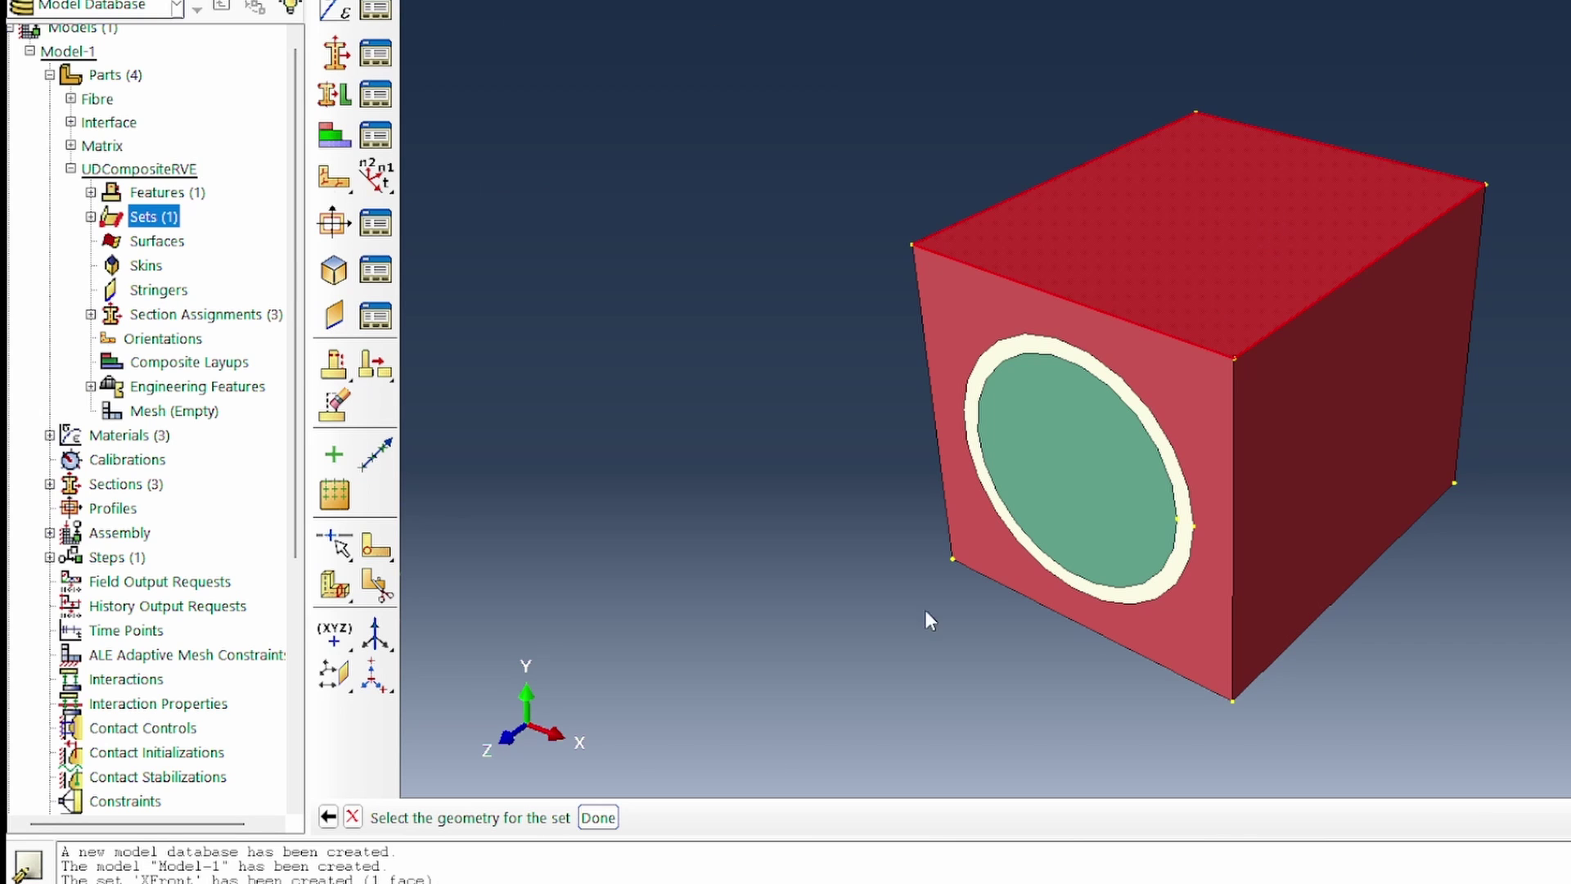
click(600, 818)
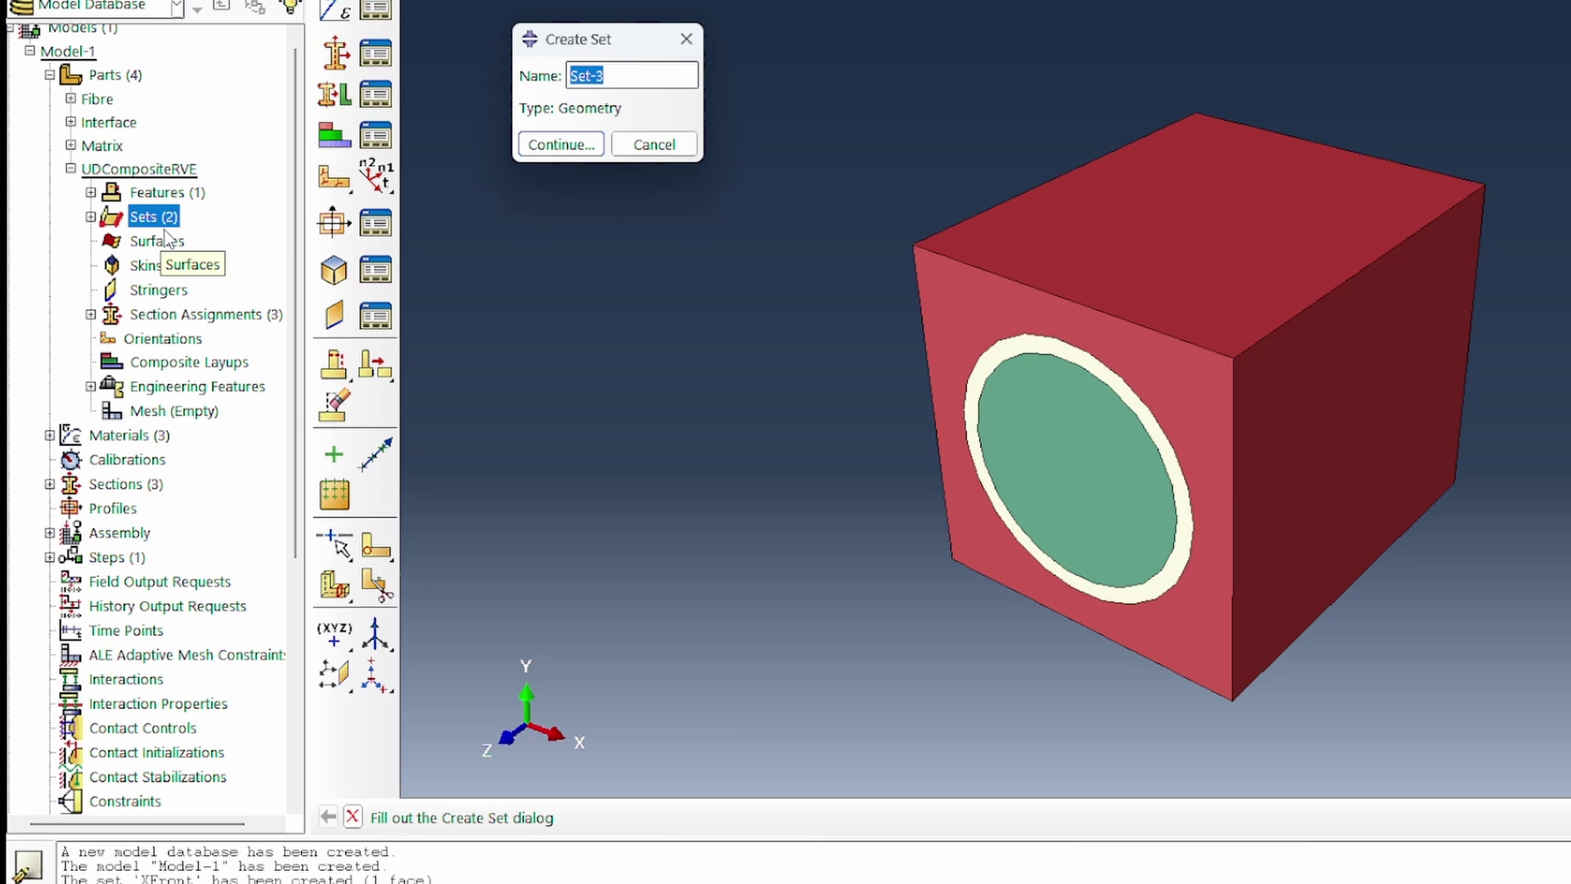
- Create a geometry set named ZFront from the matrix, interface and fibre faces on the RVE's positive Z side
text(ZFront)
click(562, 144)
click(1149, 355)
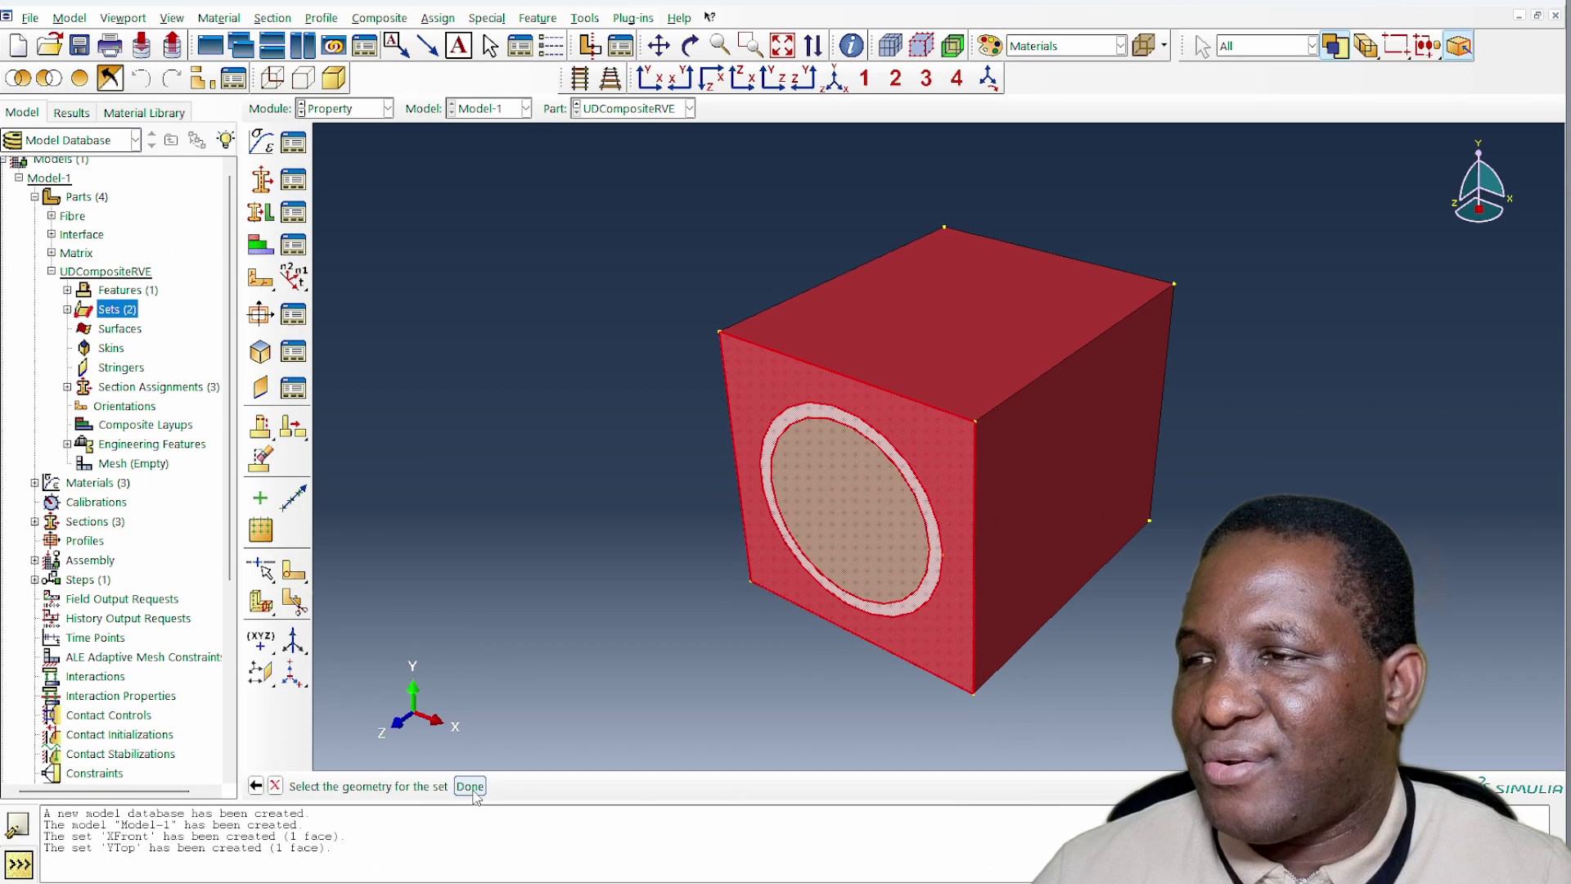
click(597, 817)
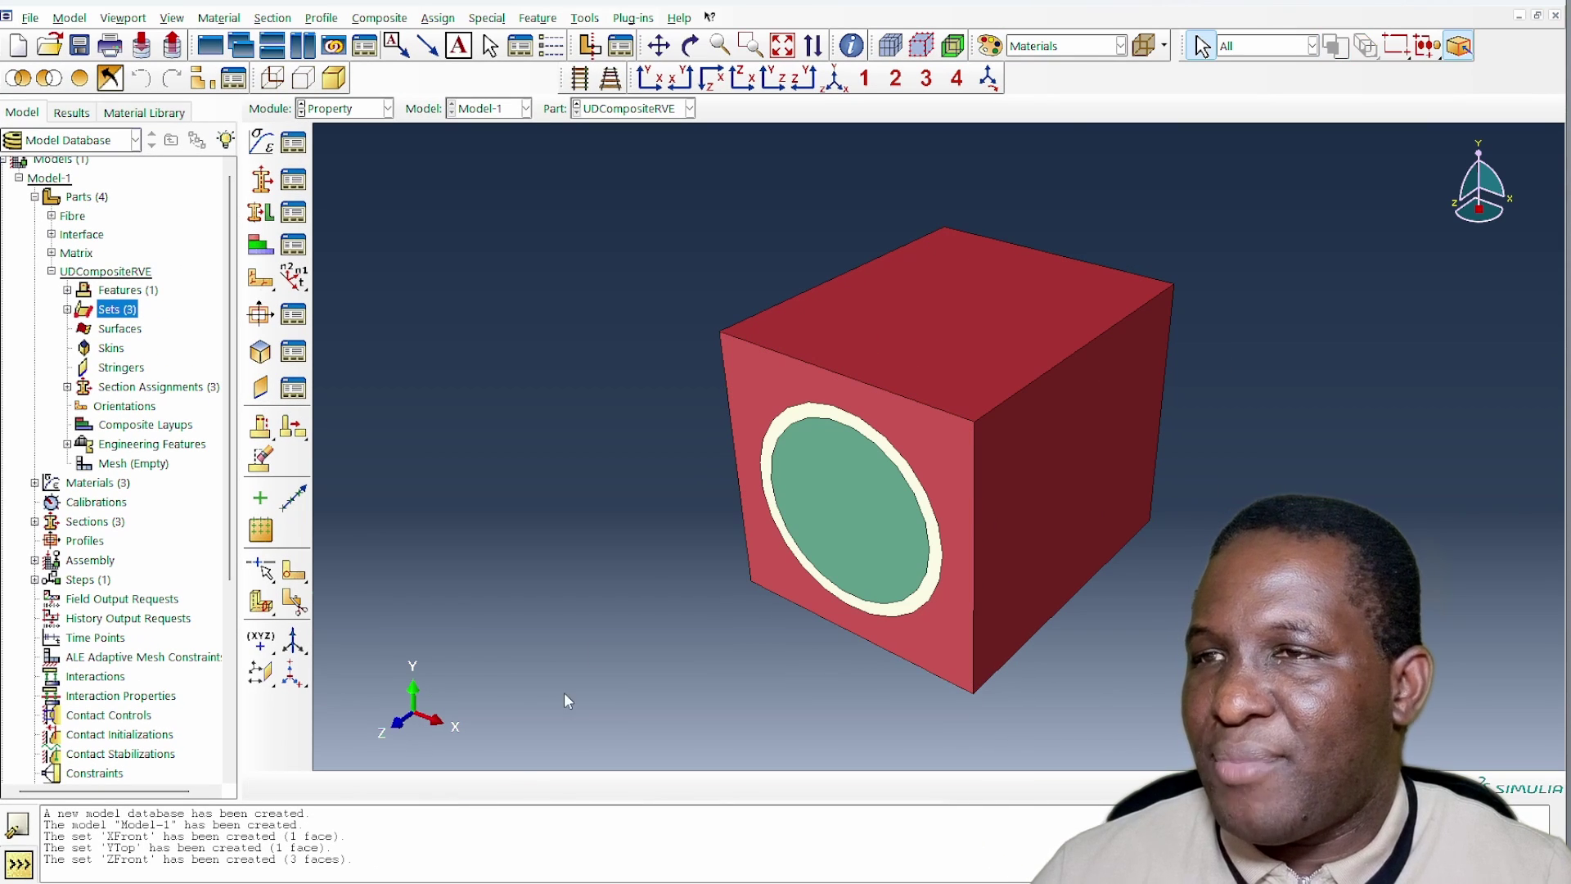
- Colour-code the composite RVE by sets to check which faces already belong to a set
click(1071, 51)
click(1089, 156)
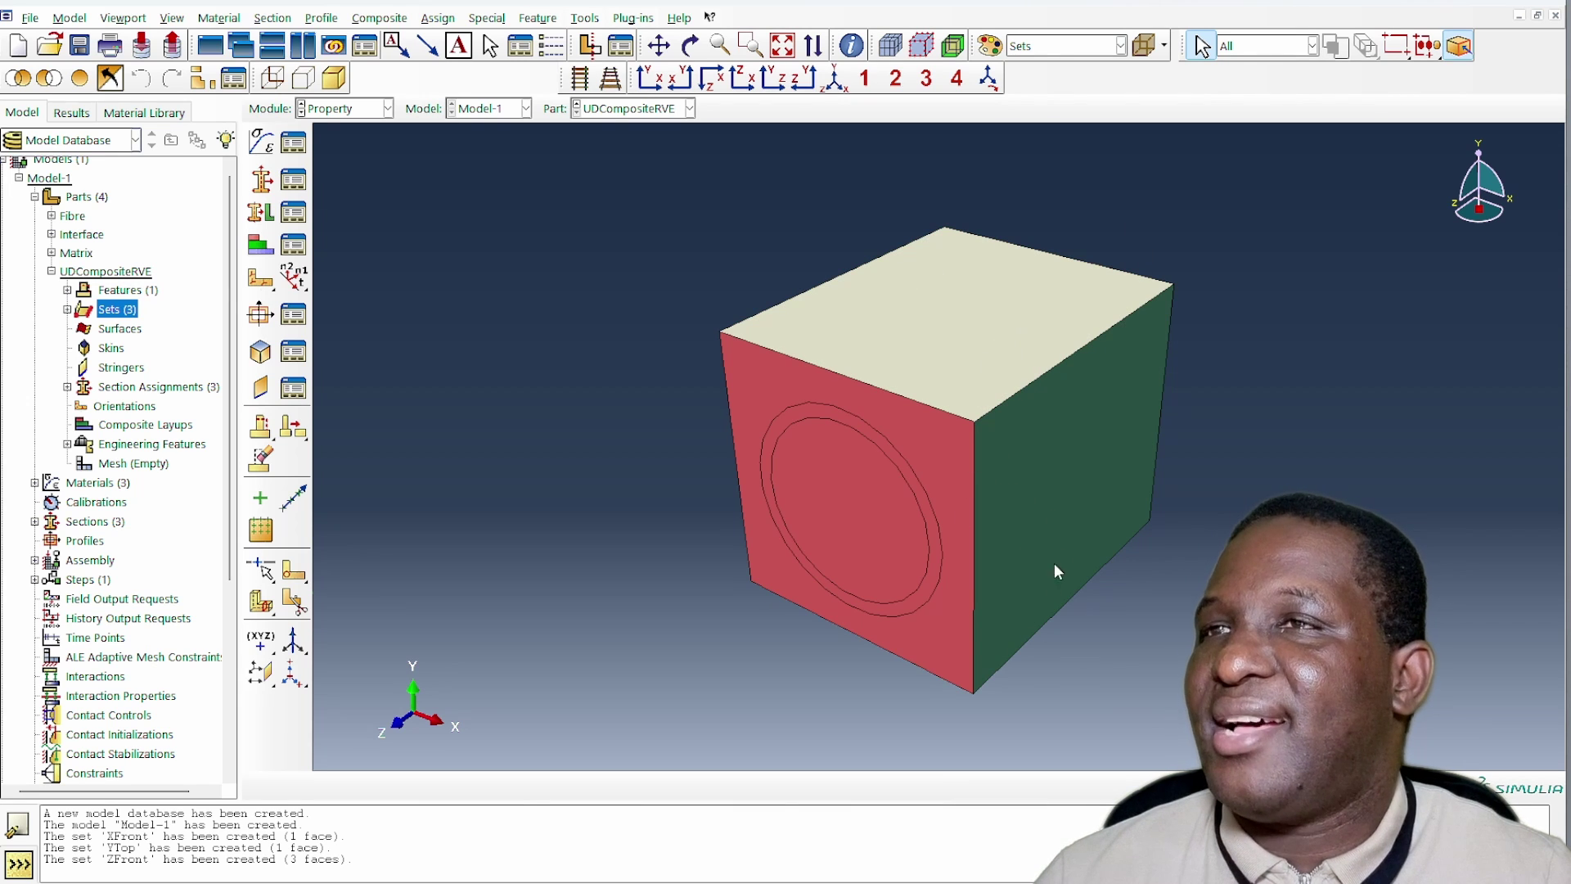
click(690, 45)
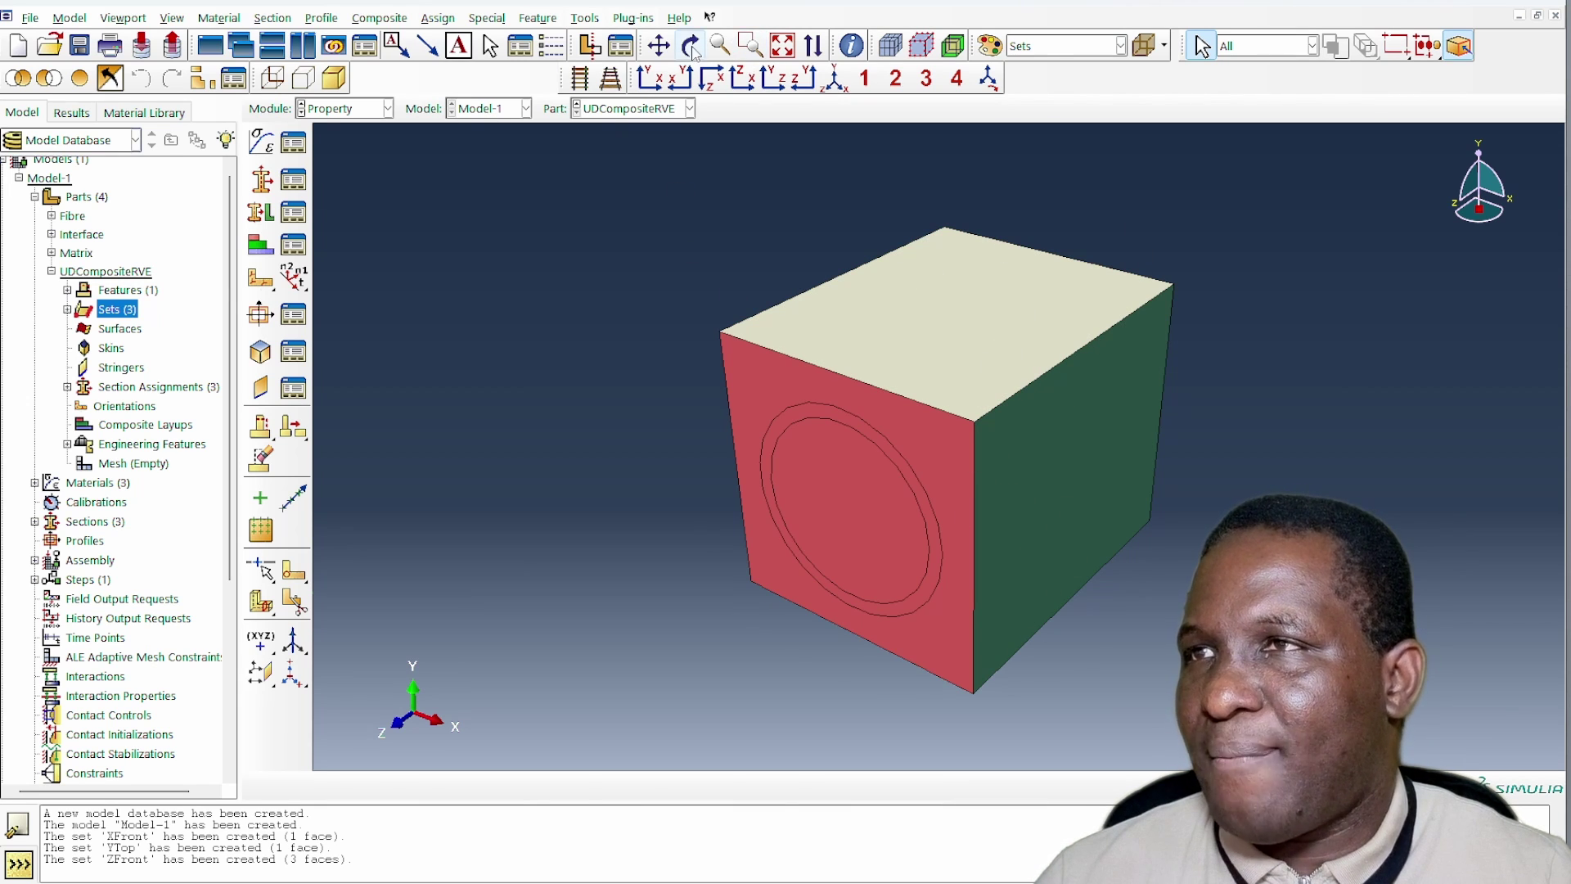
drag(830, 489, 643, 374)
right_click(538, 321)
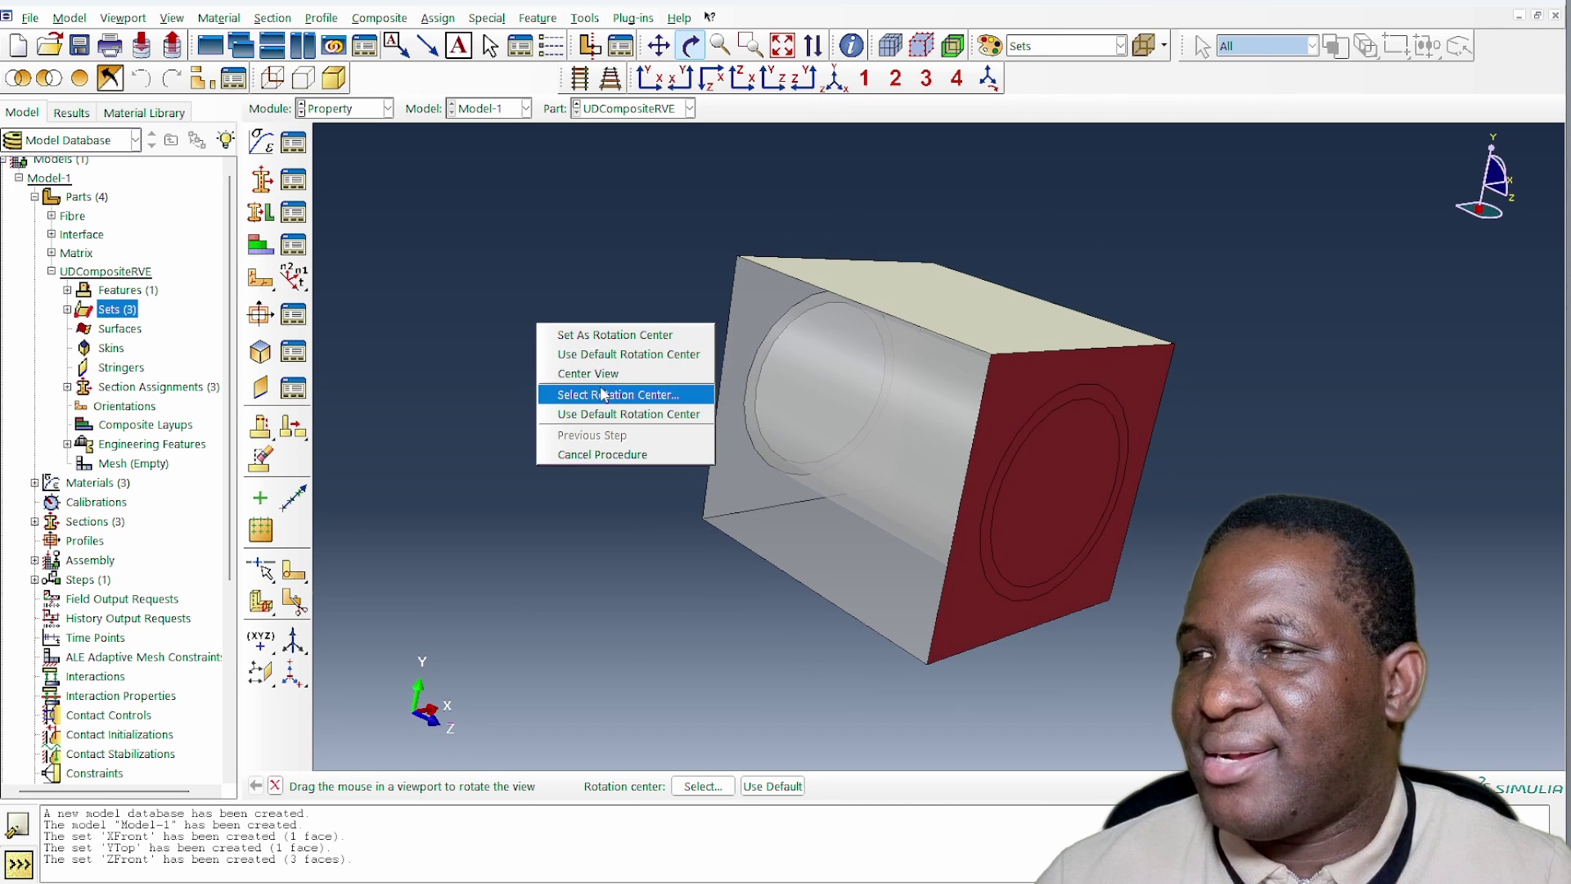
click(612, 455)
- Create a geometry set named XBack from the face on the composite RVE's negative X side
double_click(113, 309)
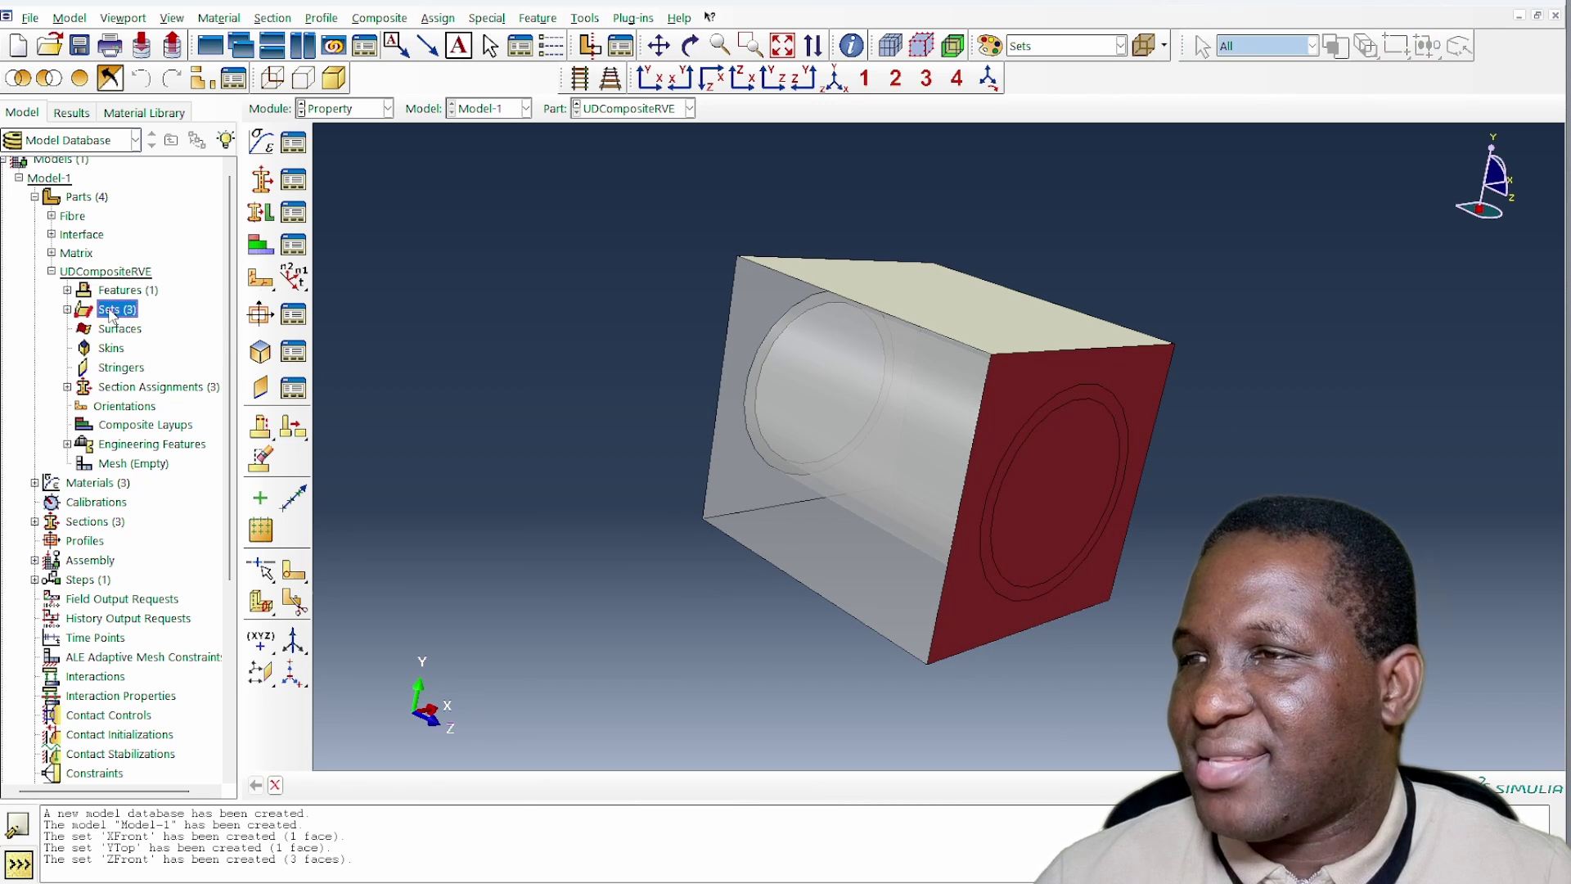
text(X)
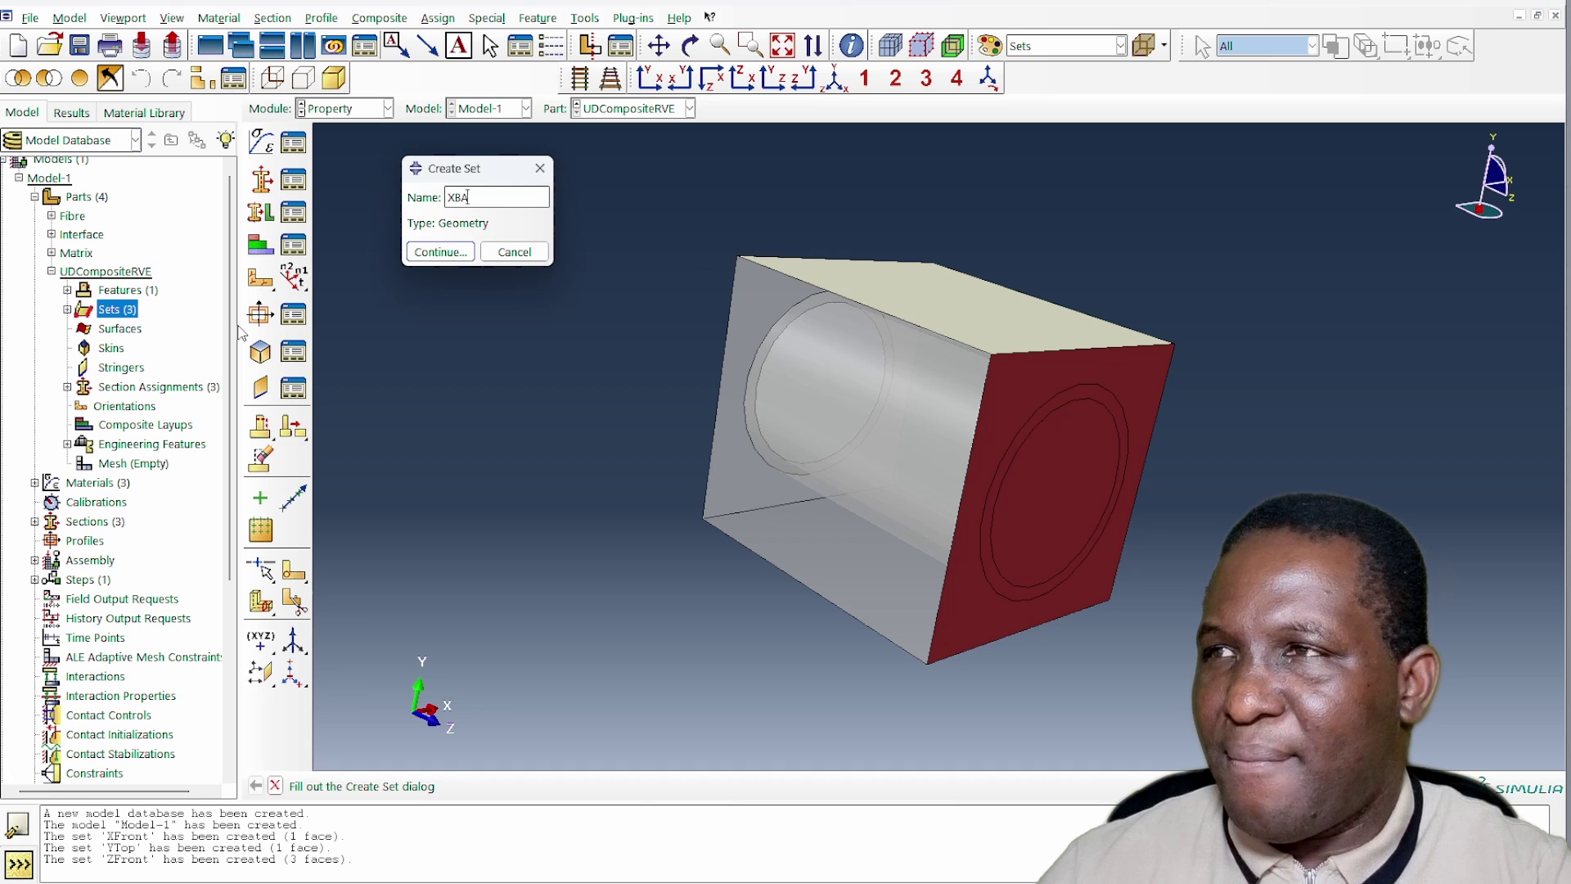
text(Back)
click(439, 251)
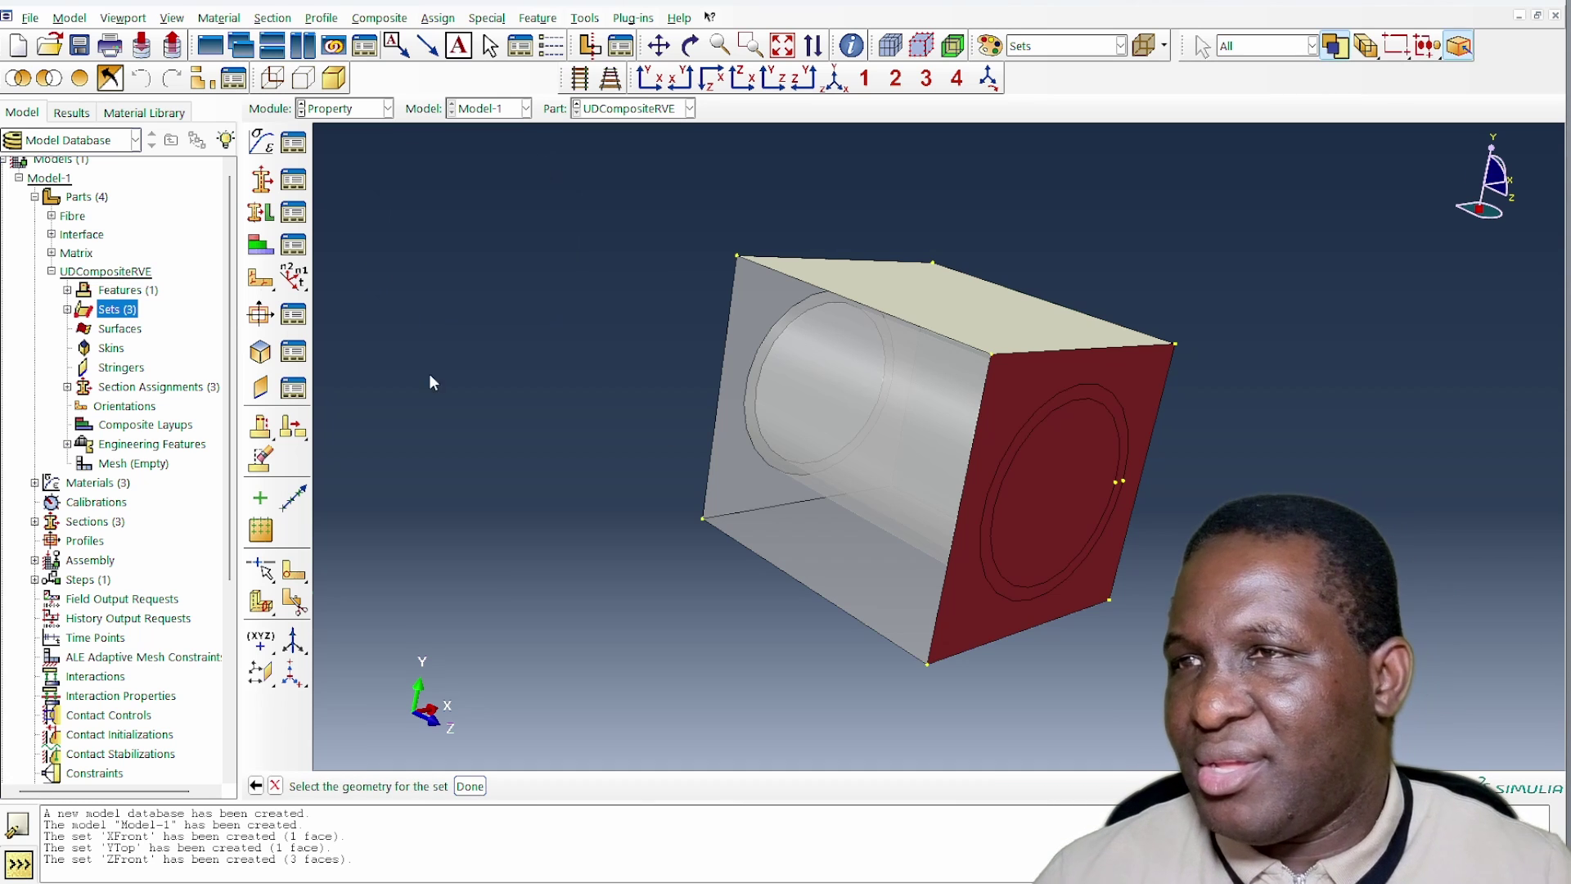
click(890, 413)
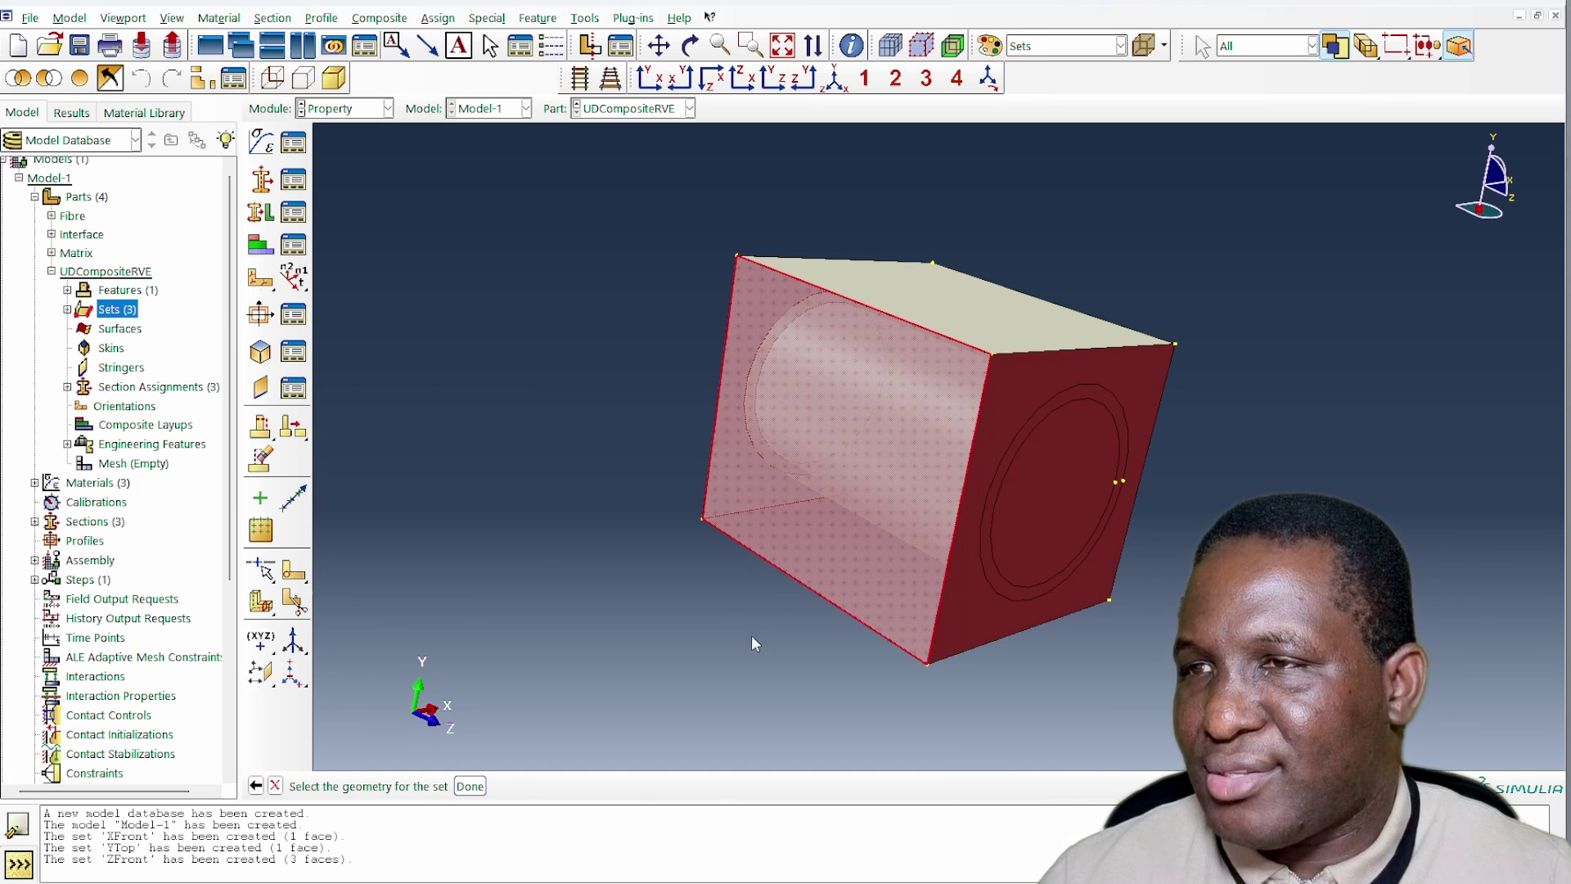
click(470, 785)
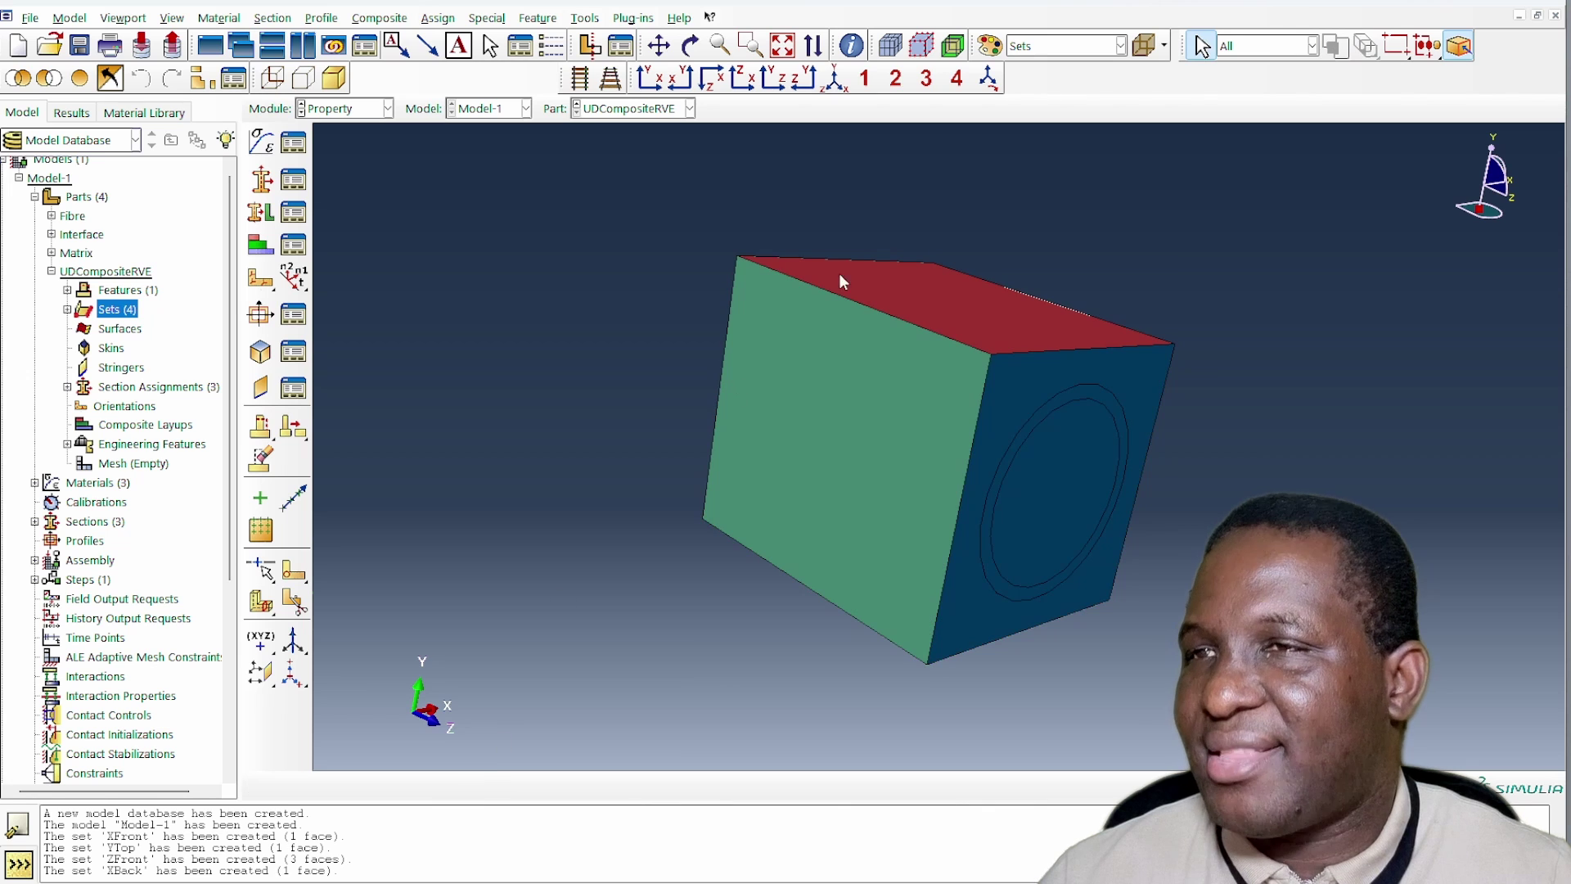
- Create a geometry set named YBase from the face on the composite RVE's negative Y side
click(690, 45)
drag(793, 540, 753, 525)
right_click(620, 459)
click(685, 588)
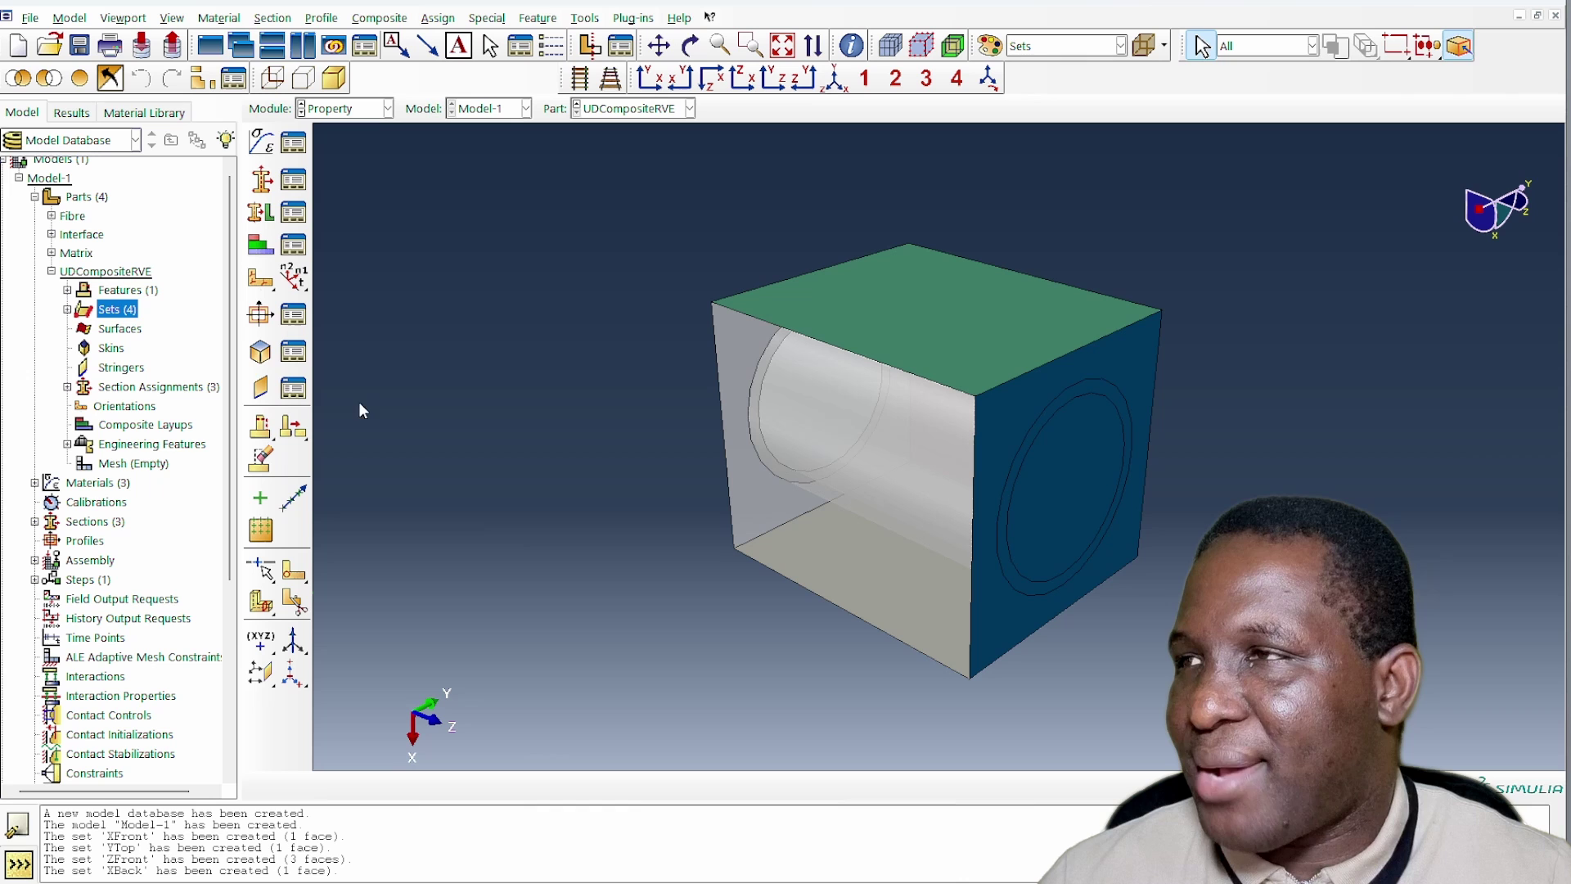
double_click(115, 311)
text(YBase)
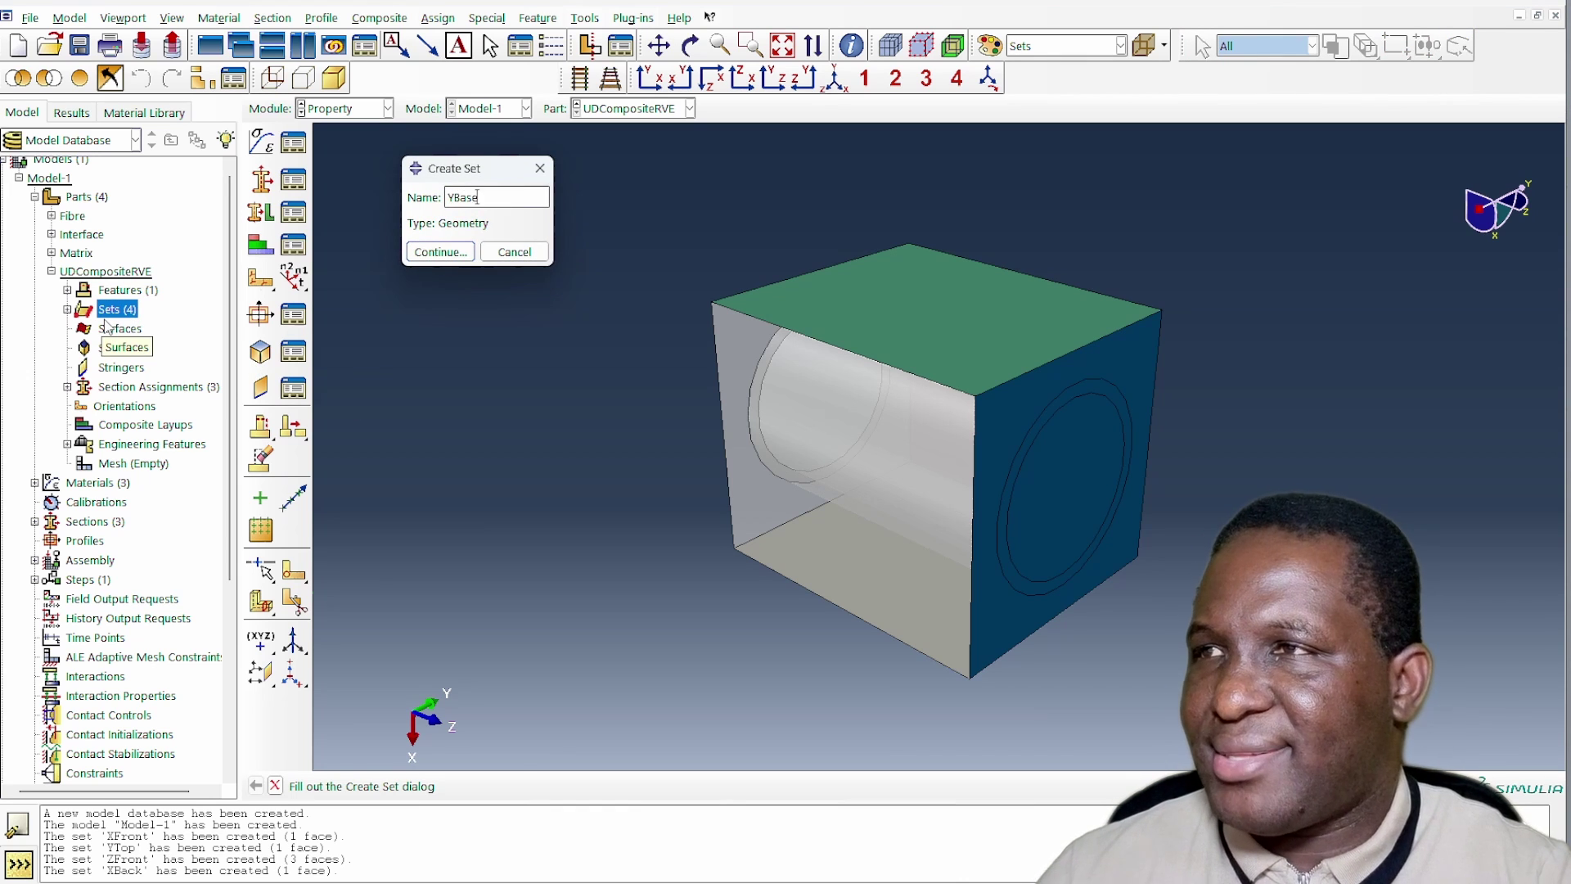
key(Return)
click(885, 549)
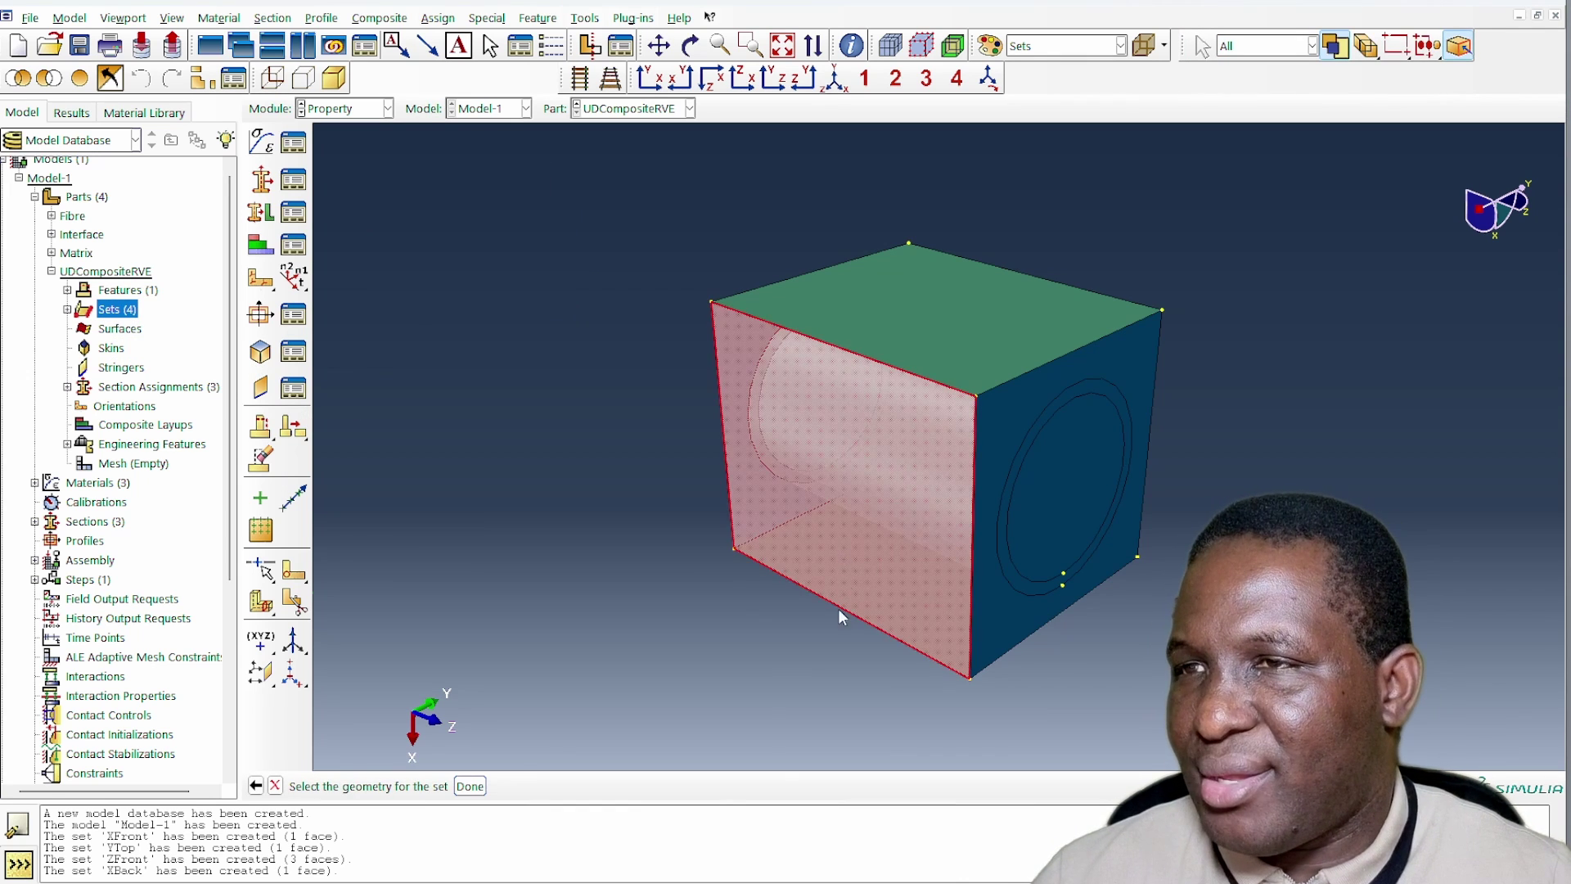
click(469, 785)
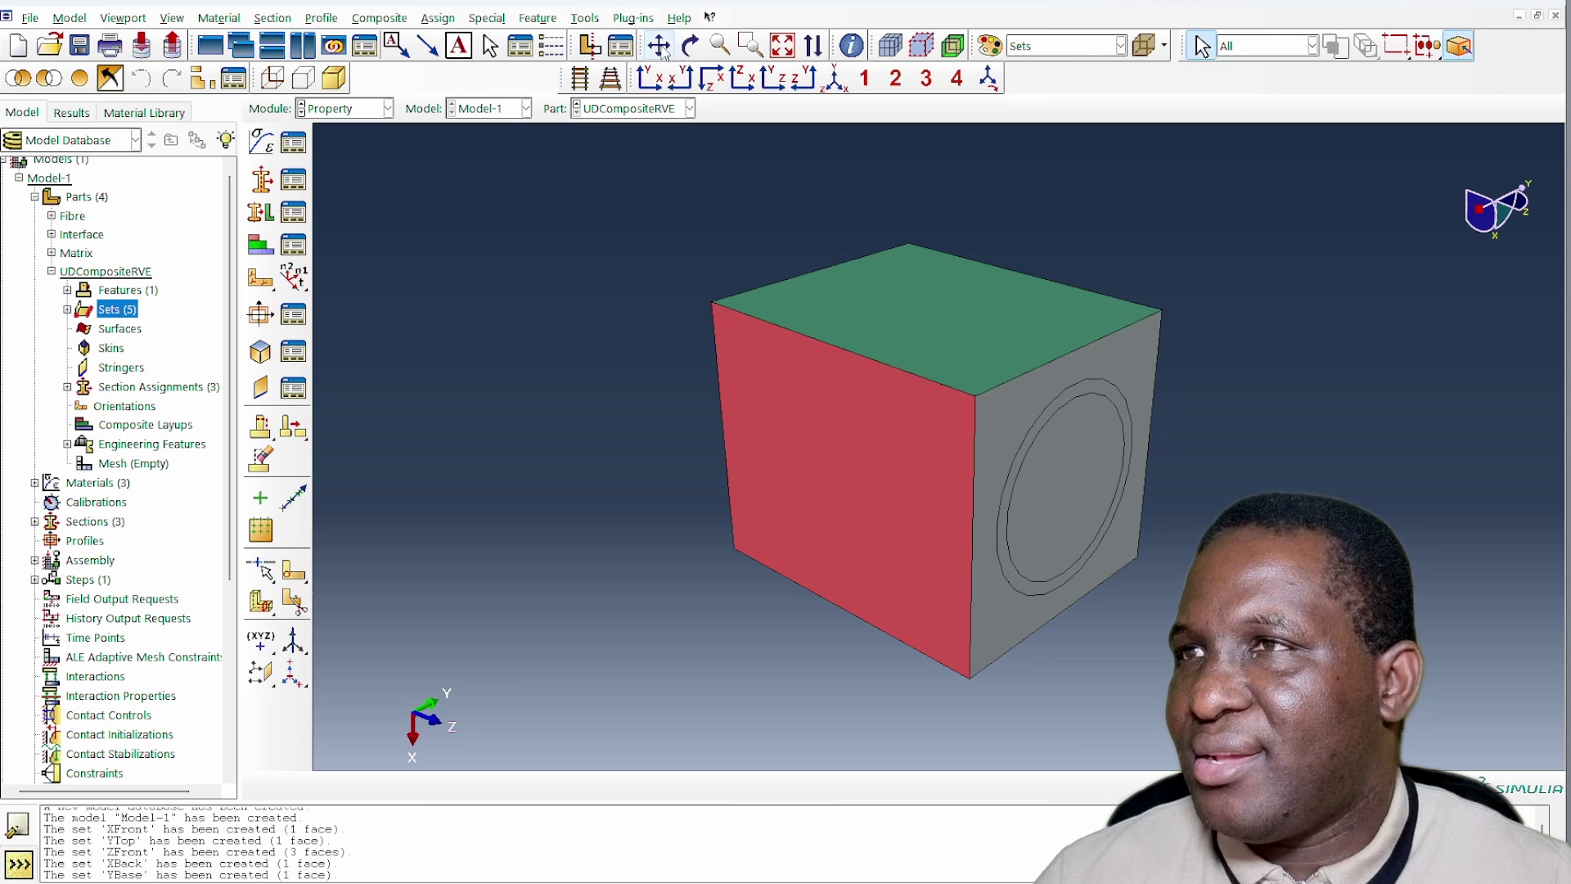
- Create a geometry set named ZBack from the matrix, interface and fibre faces on the RVE's negative Z side
click(689, 45)
drag(773, 466, 1129, 499)
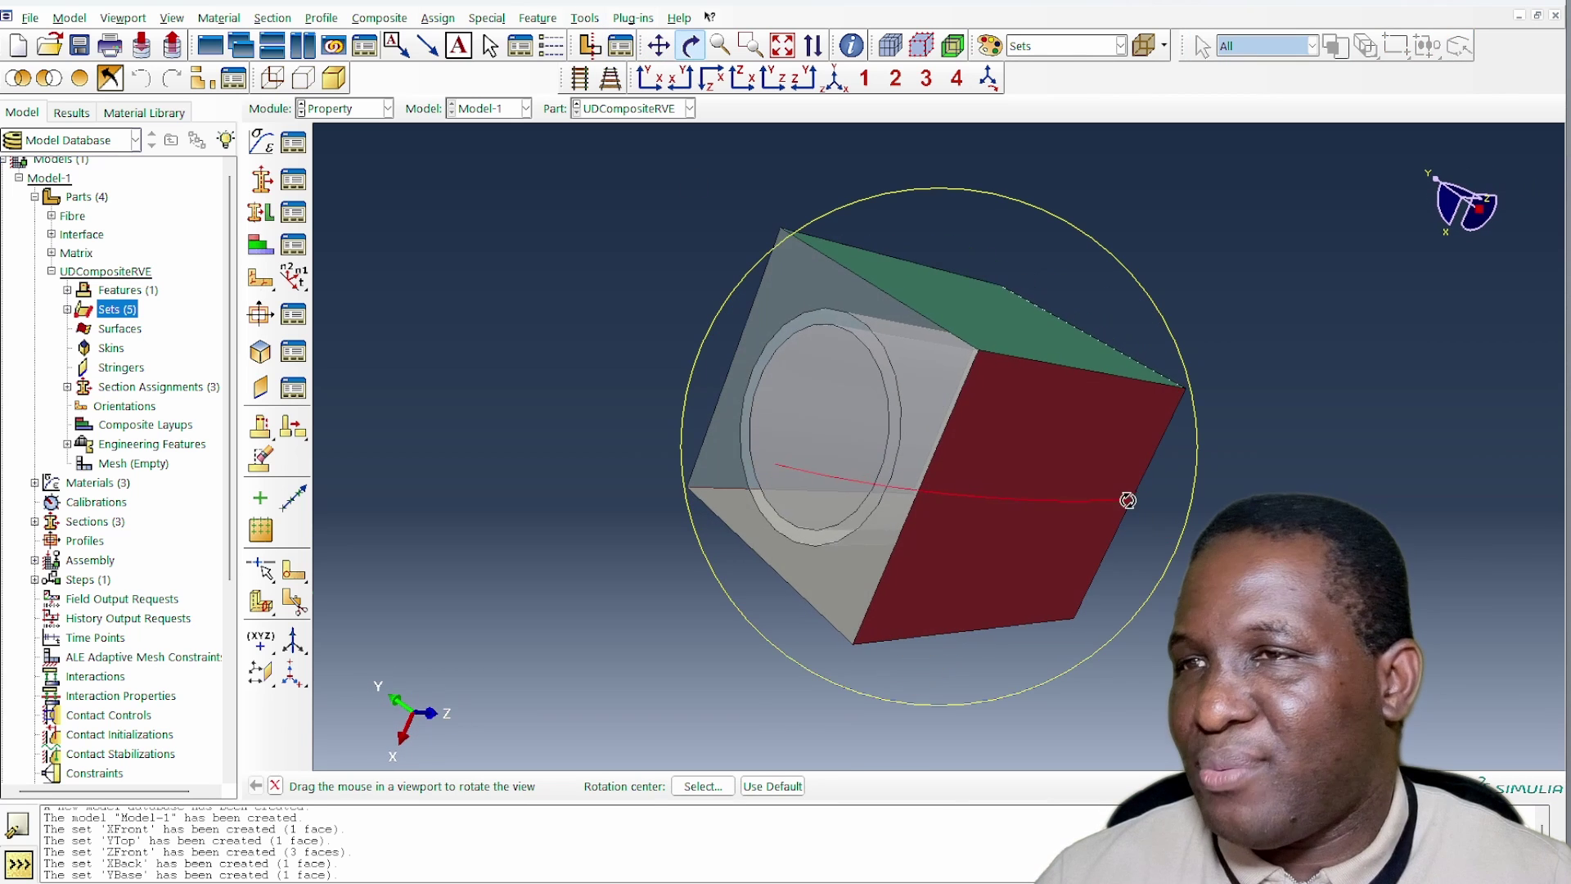
right_click(642, 375)
click(690, 494)
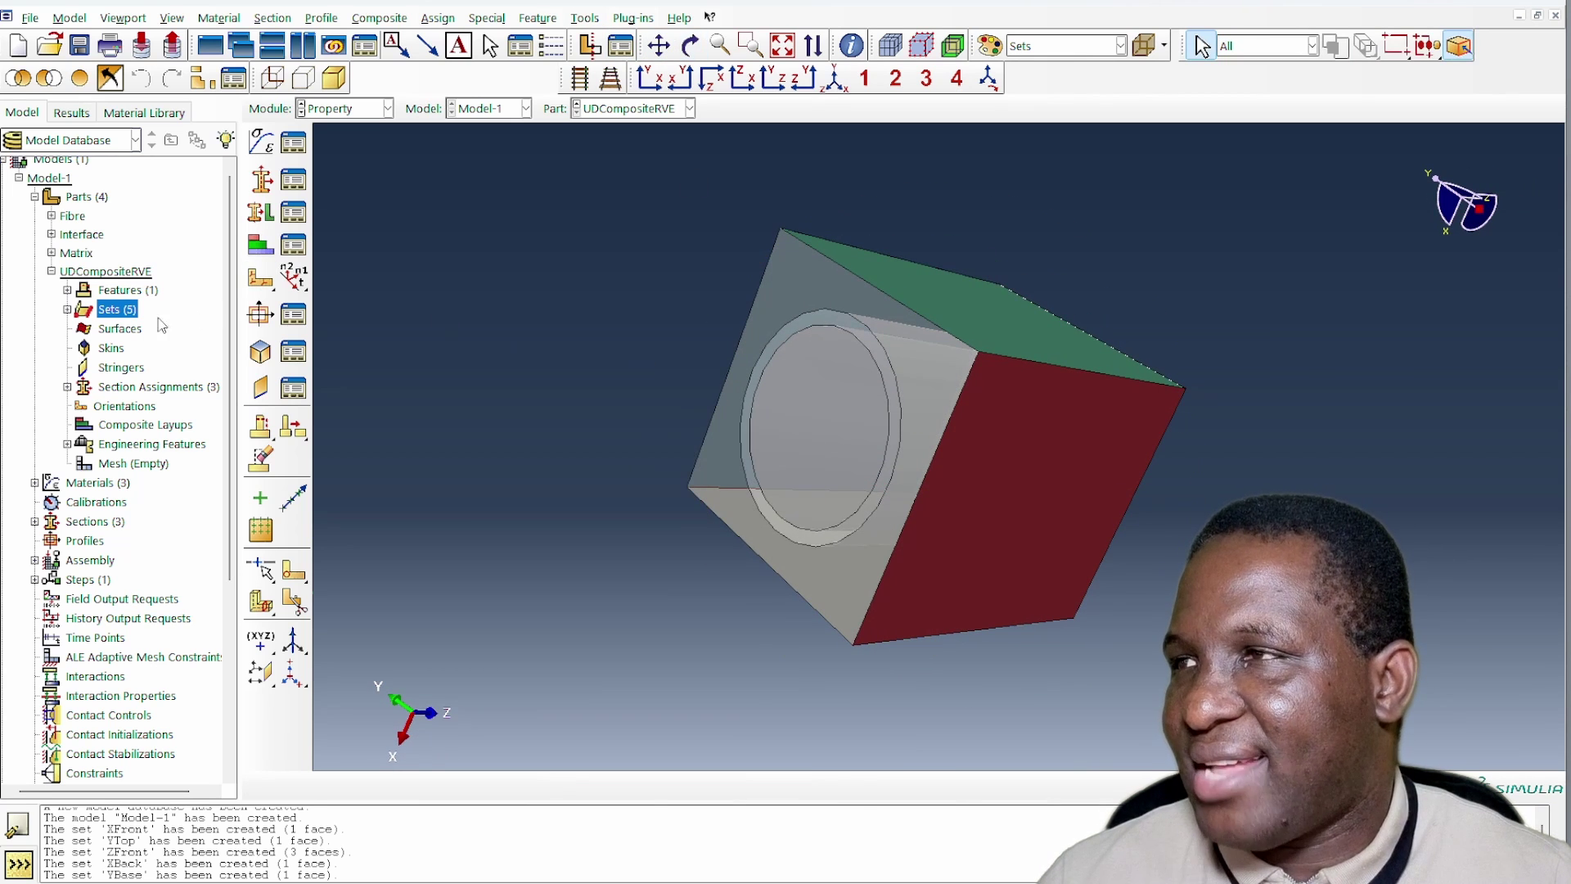
double_click(134, 313)
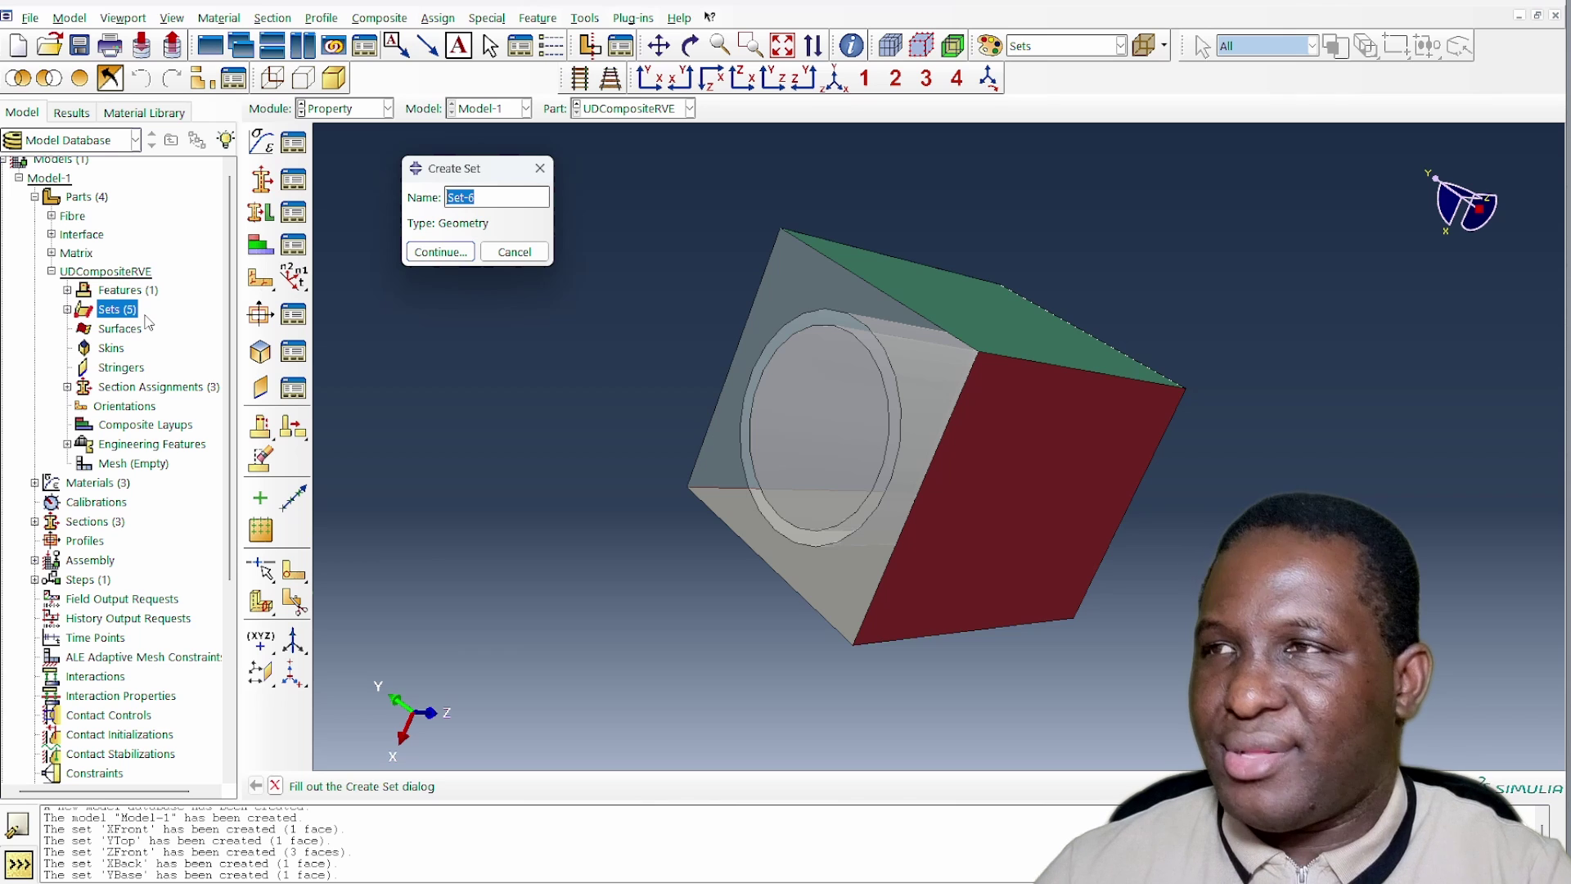
text(ZBack)
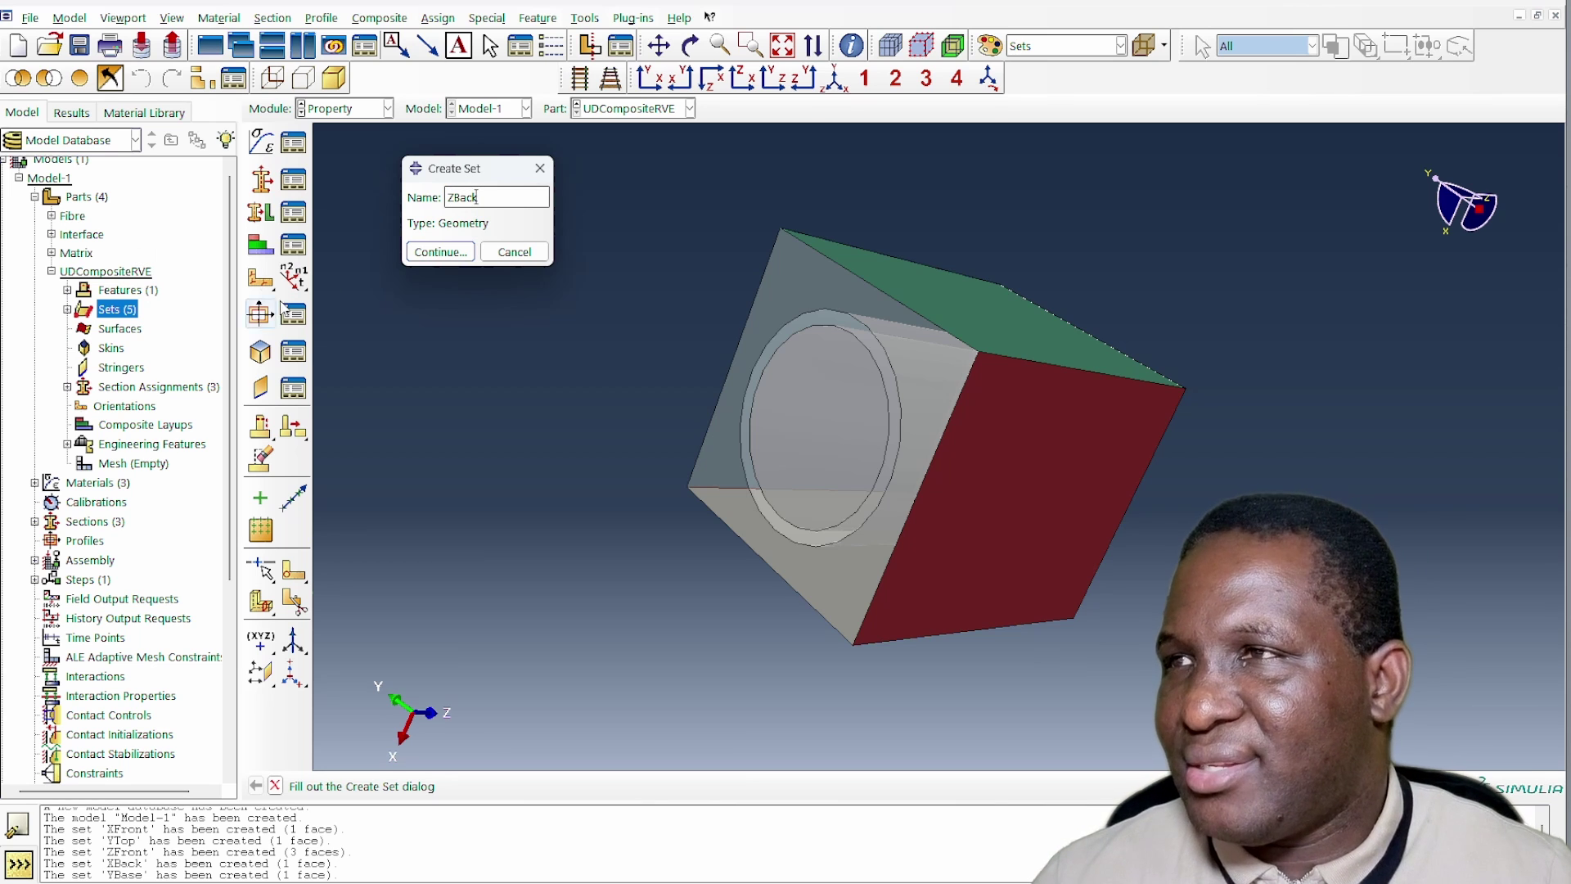
click(439, 252)
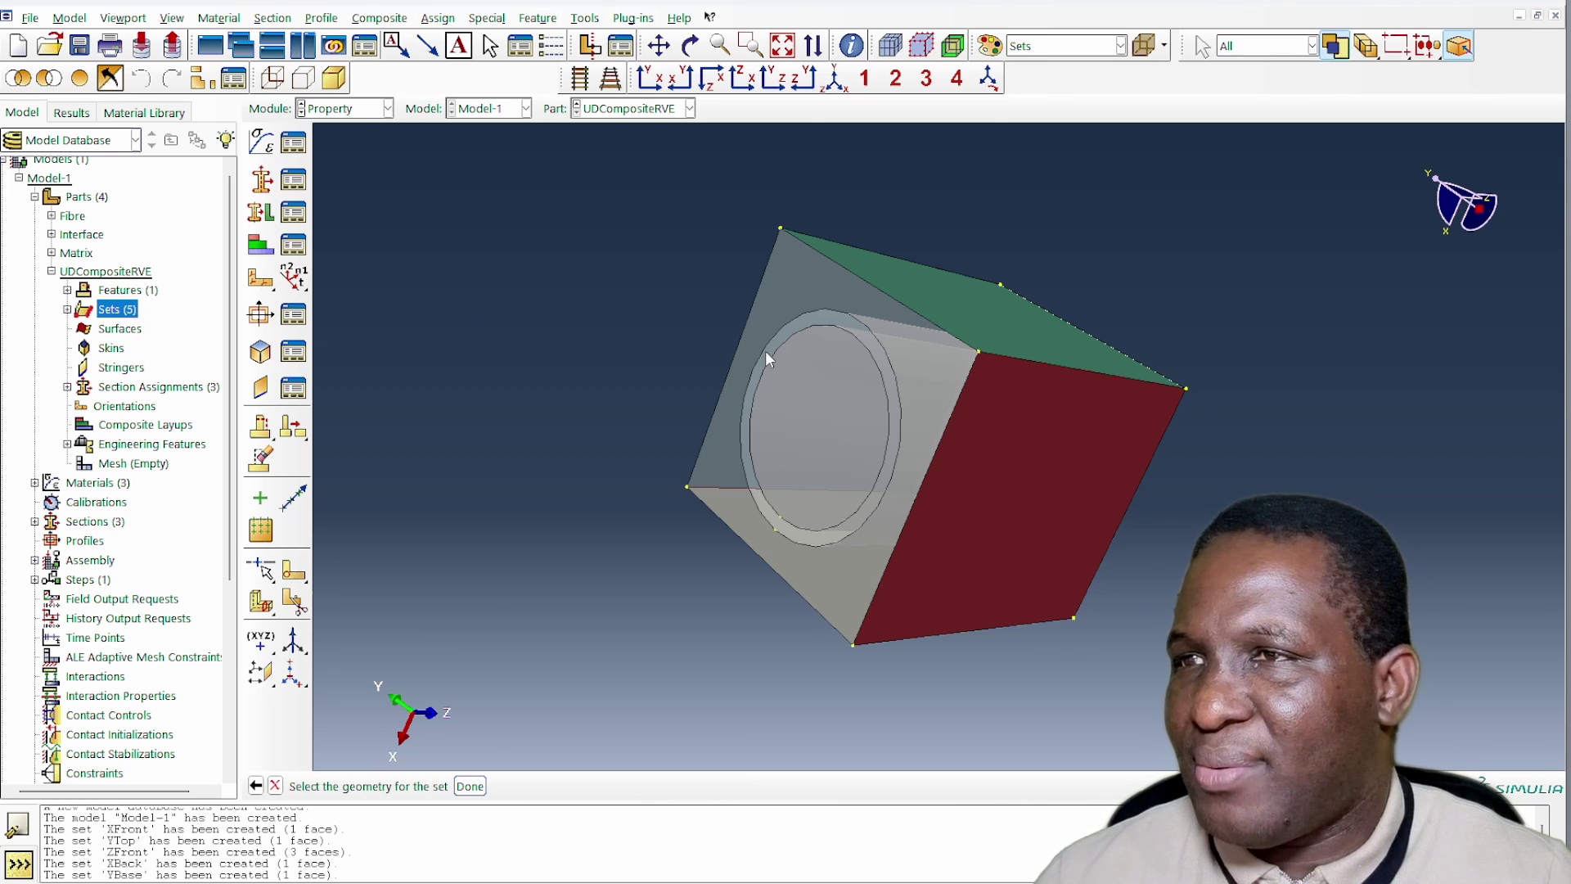
click(826, 321)
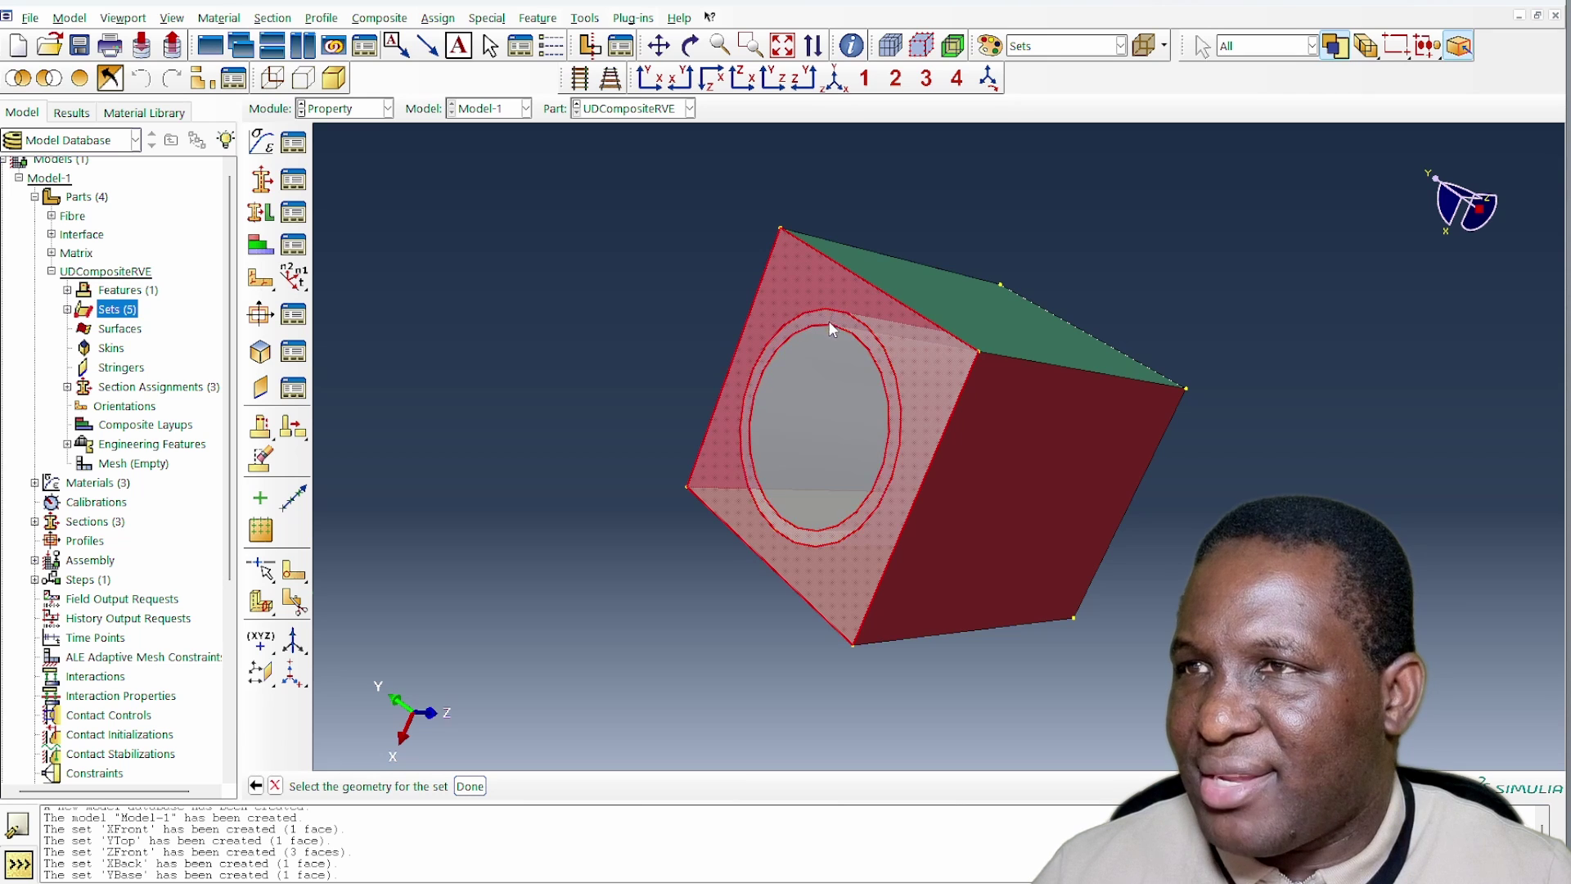
click(470, 785)
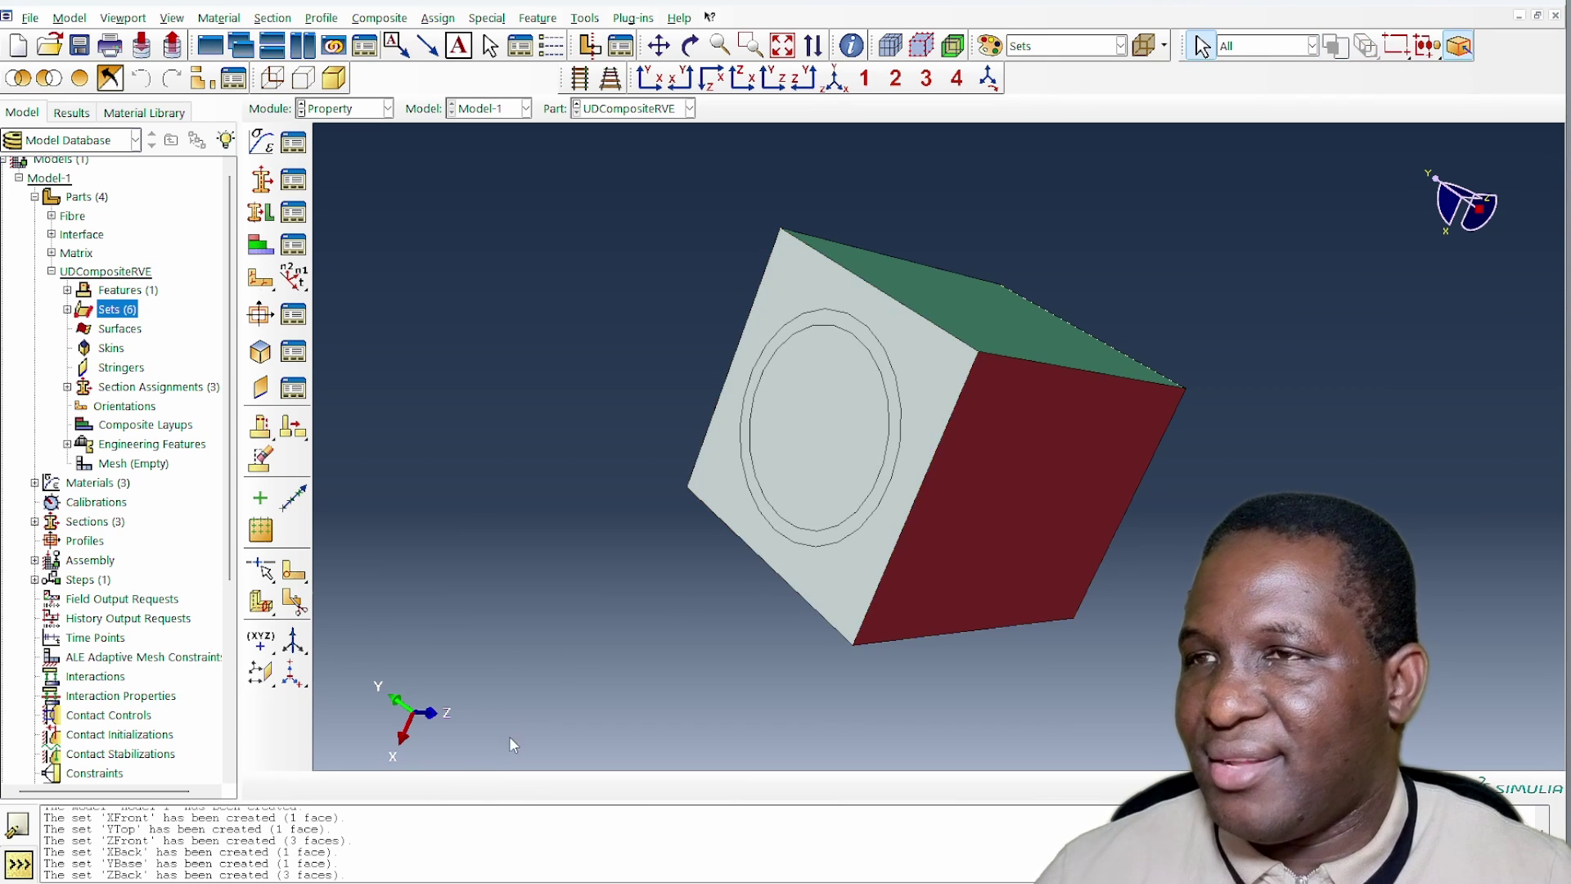
- Start meshing the composite RVE part and seed it with an approximate global size of 4
click(690, 45)
drag(1069, 438, 788, 199)
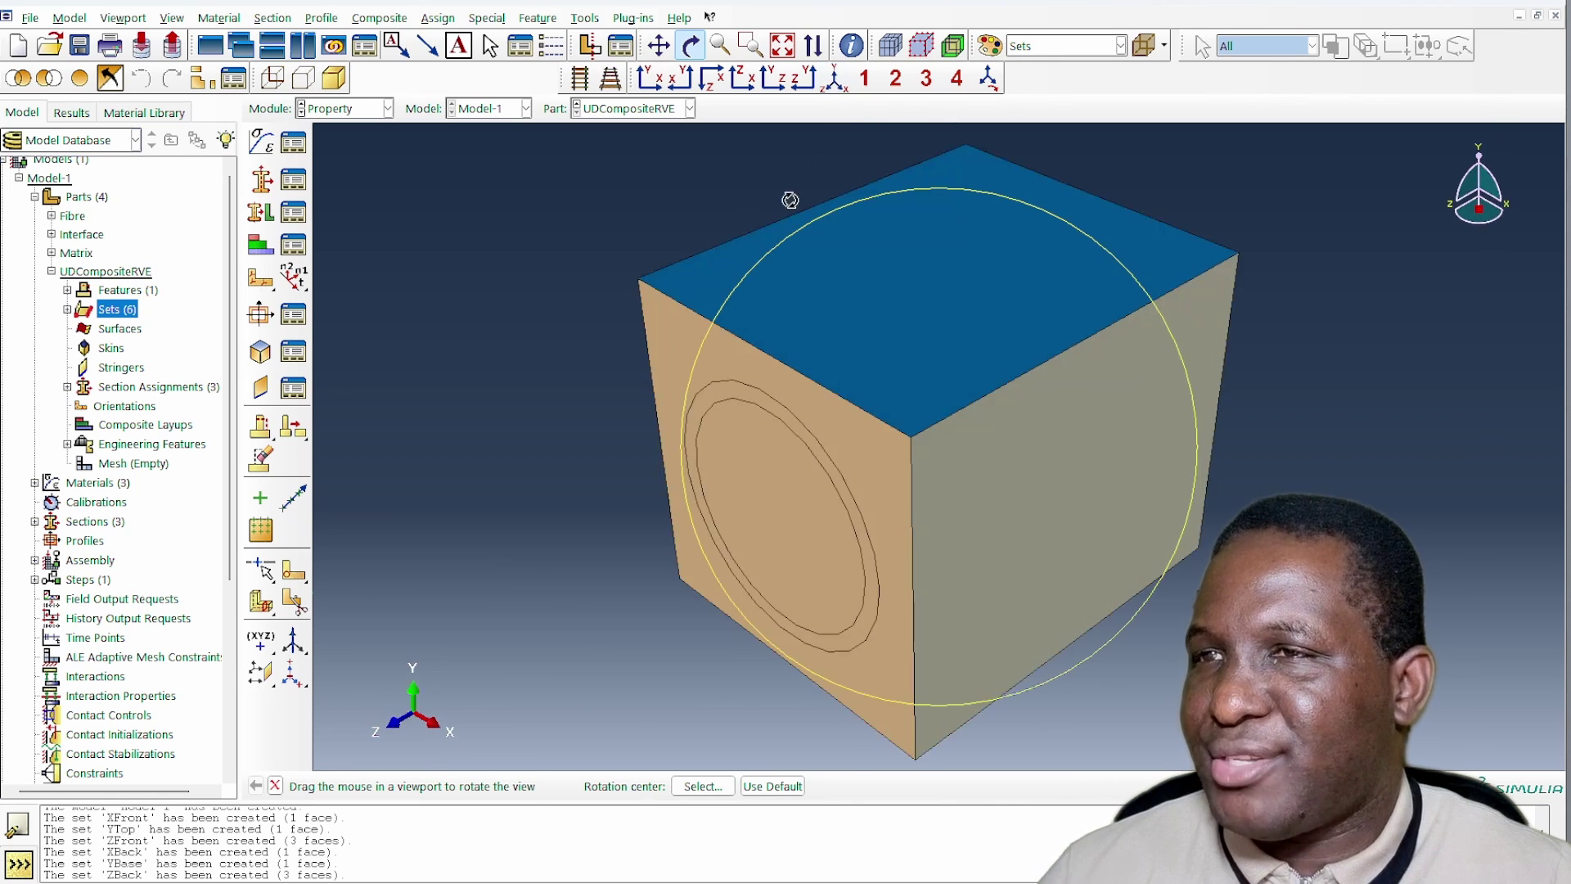
right_click(499, 324)
click(558, 458)
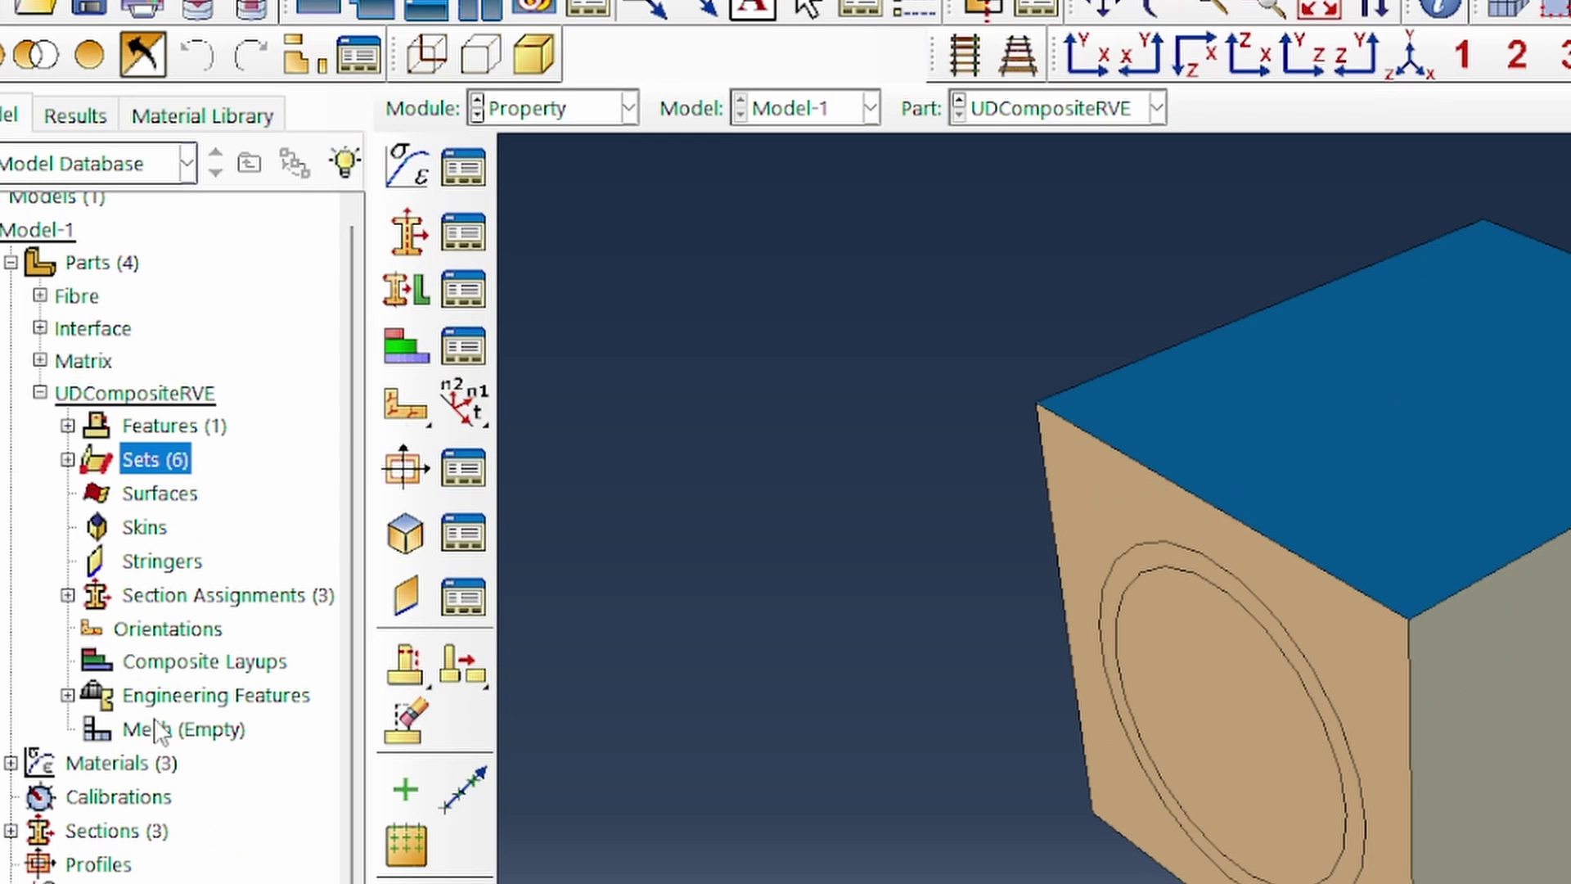
double_click(159, 729)
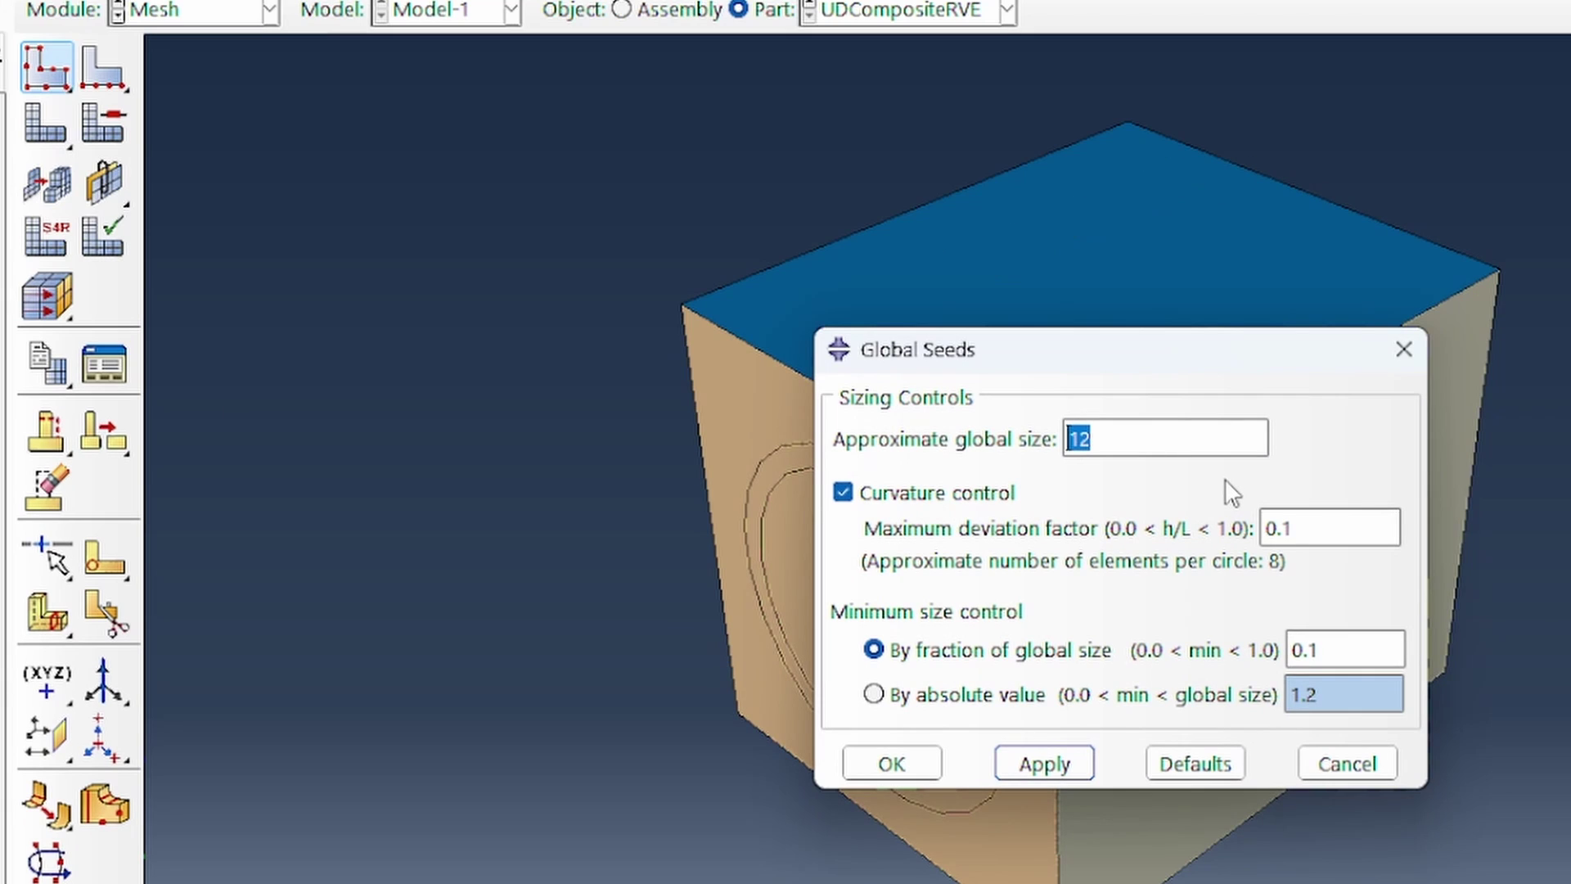
text(4)
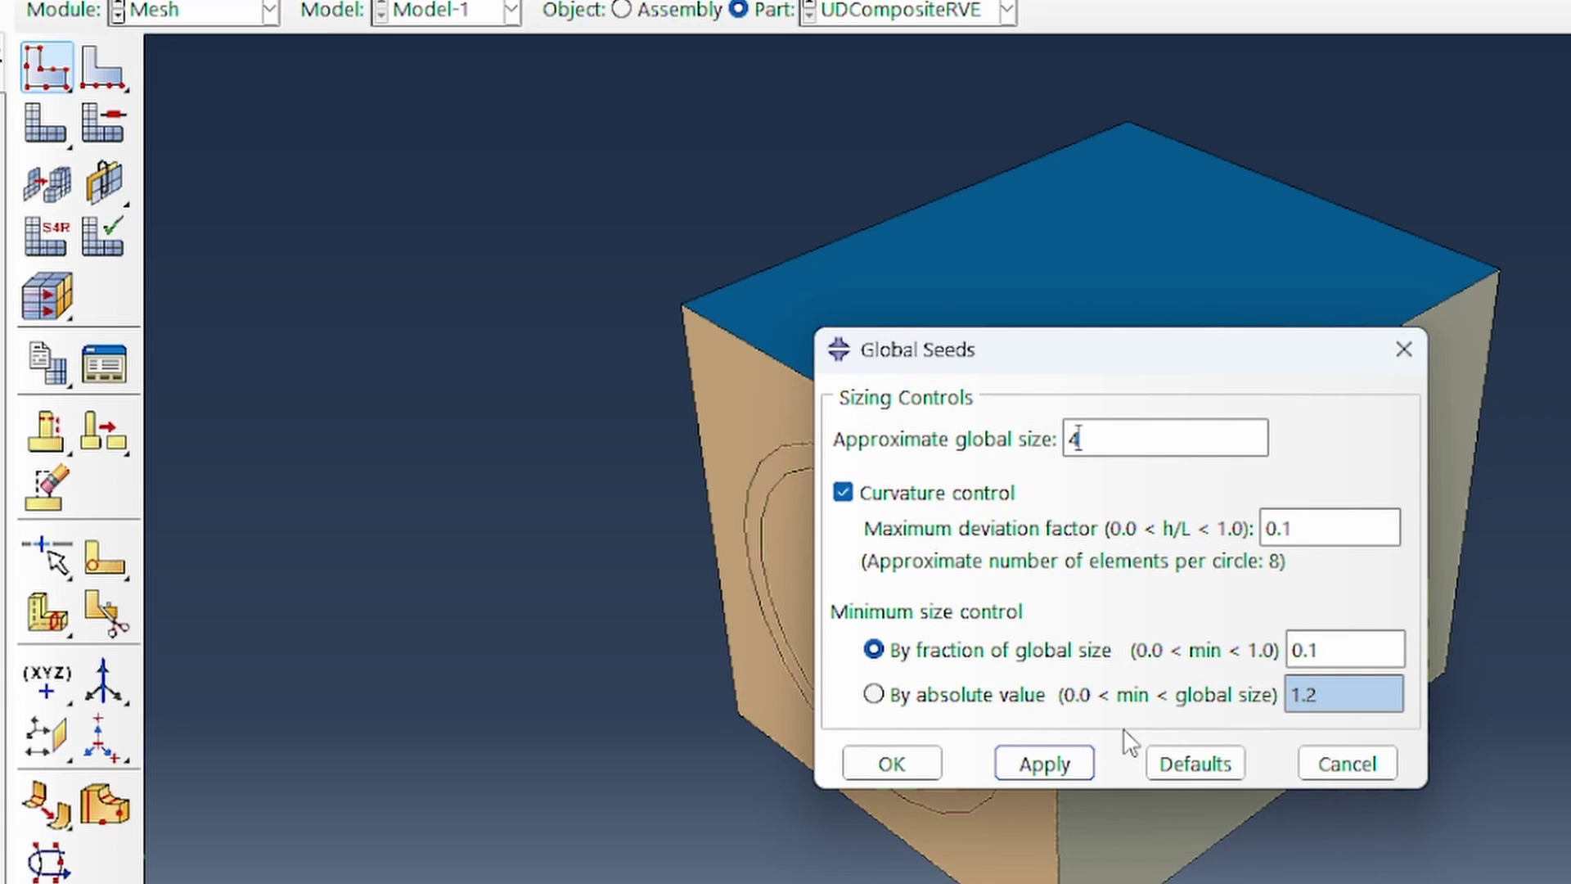
click(1065, 778)
click(892, 765)
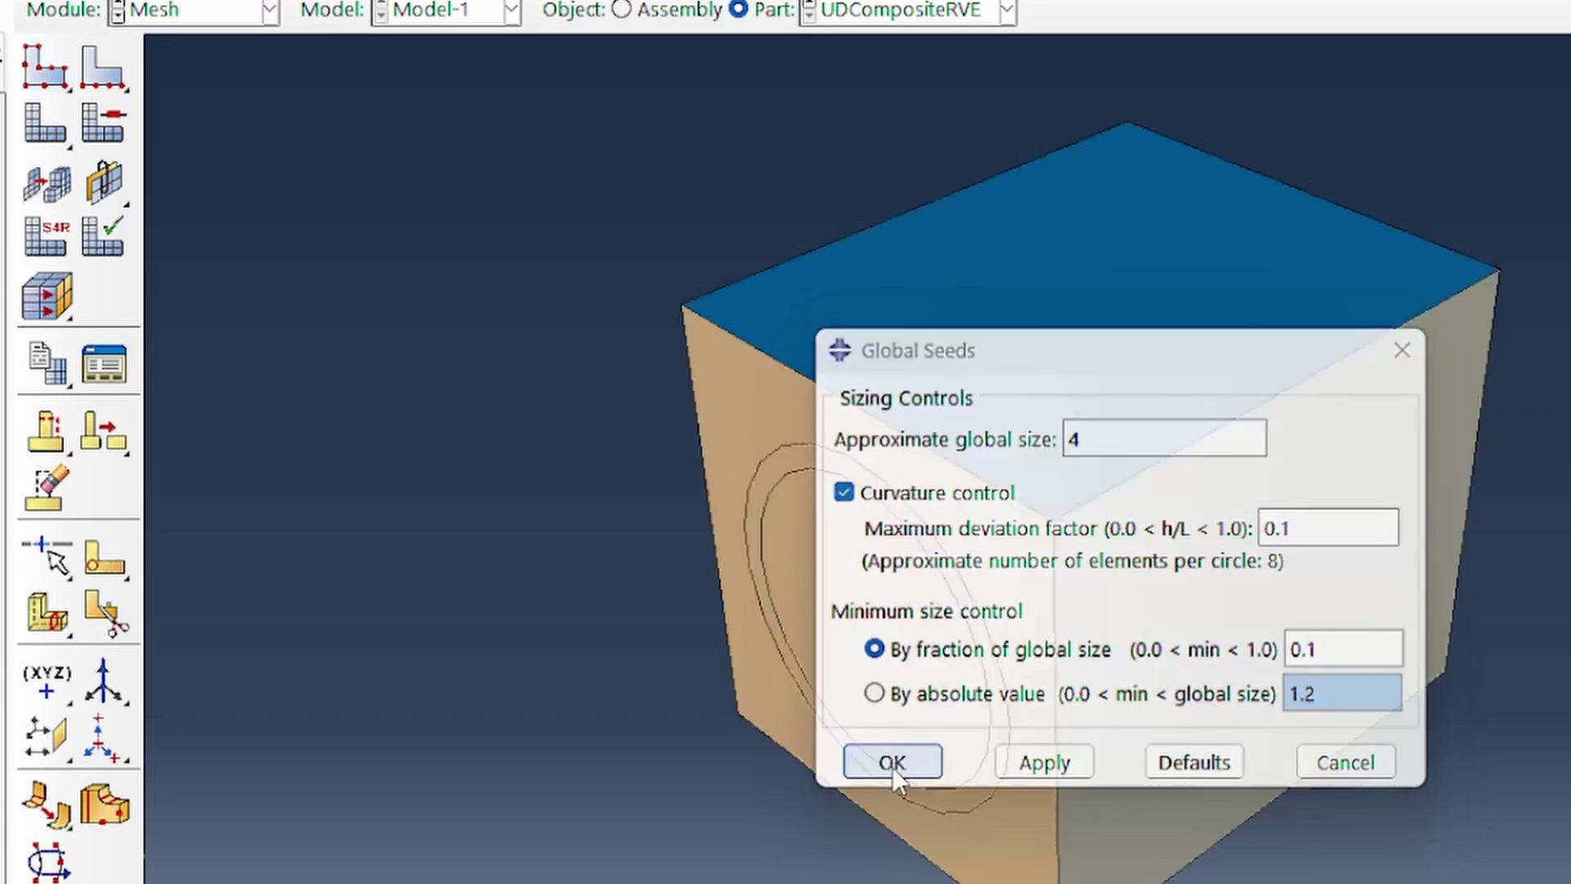
- Assign swept Hex mesh controls to the whole RVE, using the Medial axis algorithm without minimizing the mesh transition
click(126, 131)
drag(494, 64, 1546, 880)
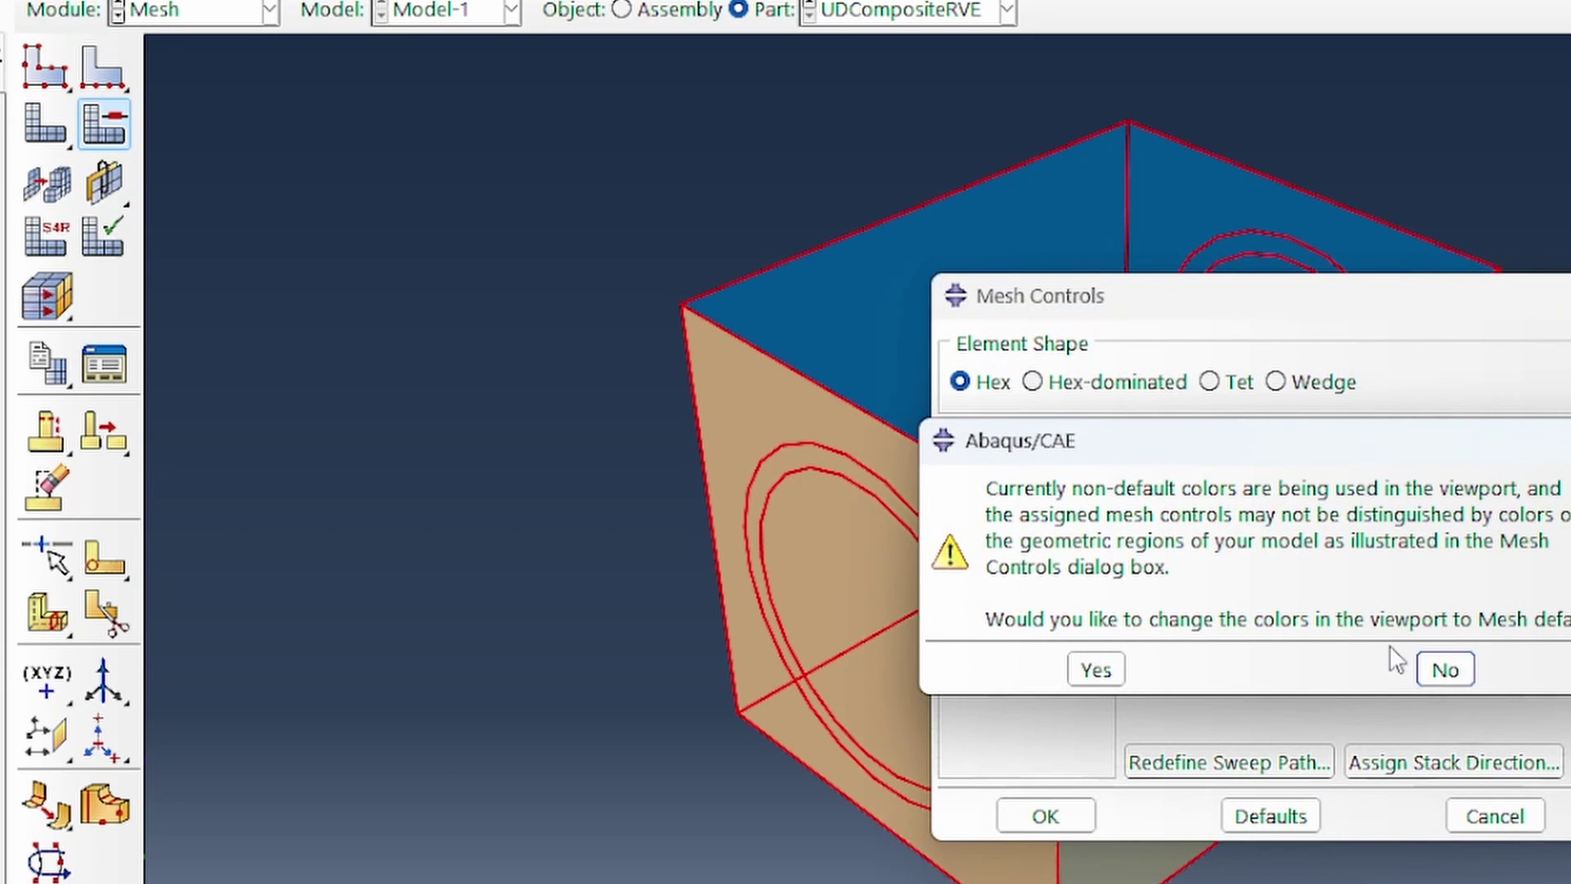
click(1445, 669)
click(1105, 383)
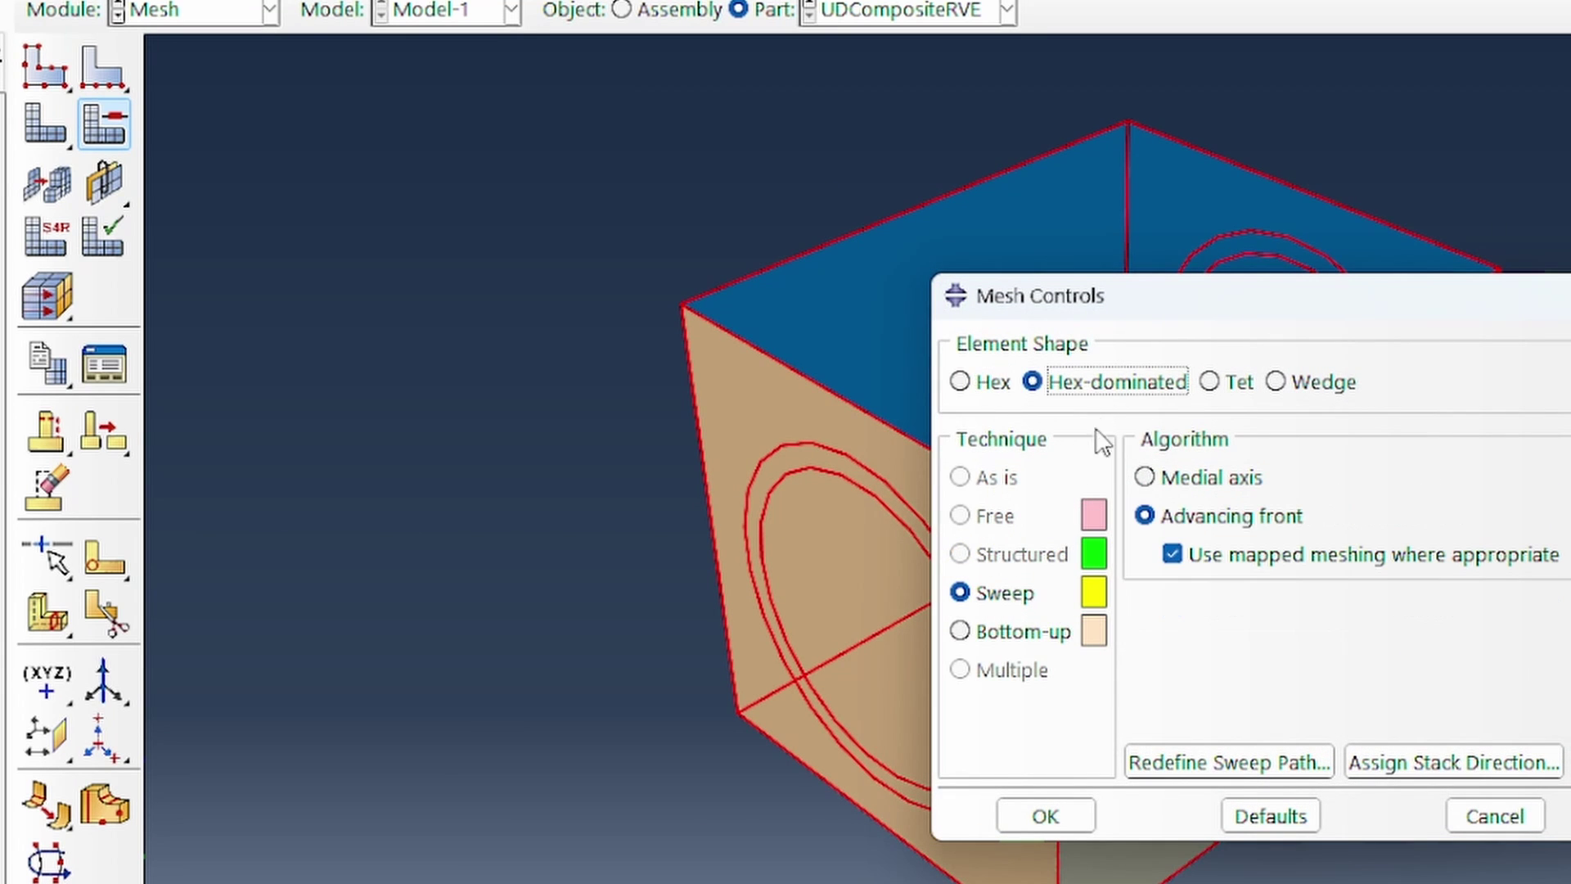
click(1181, 483)
click(986, 382)
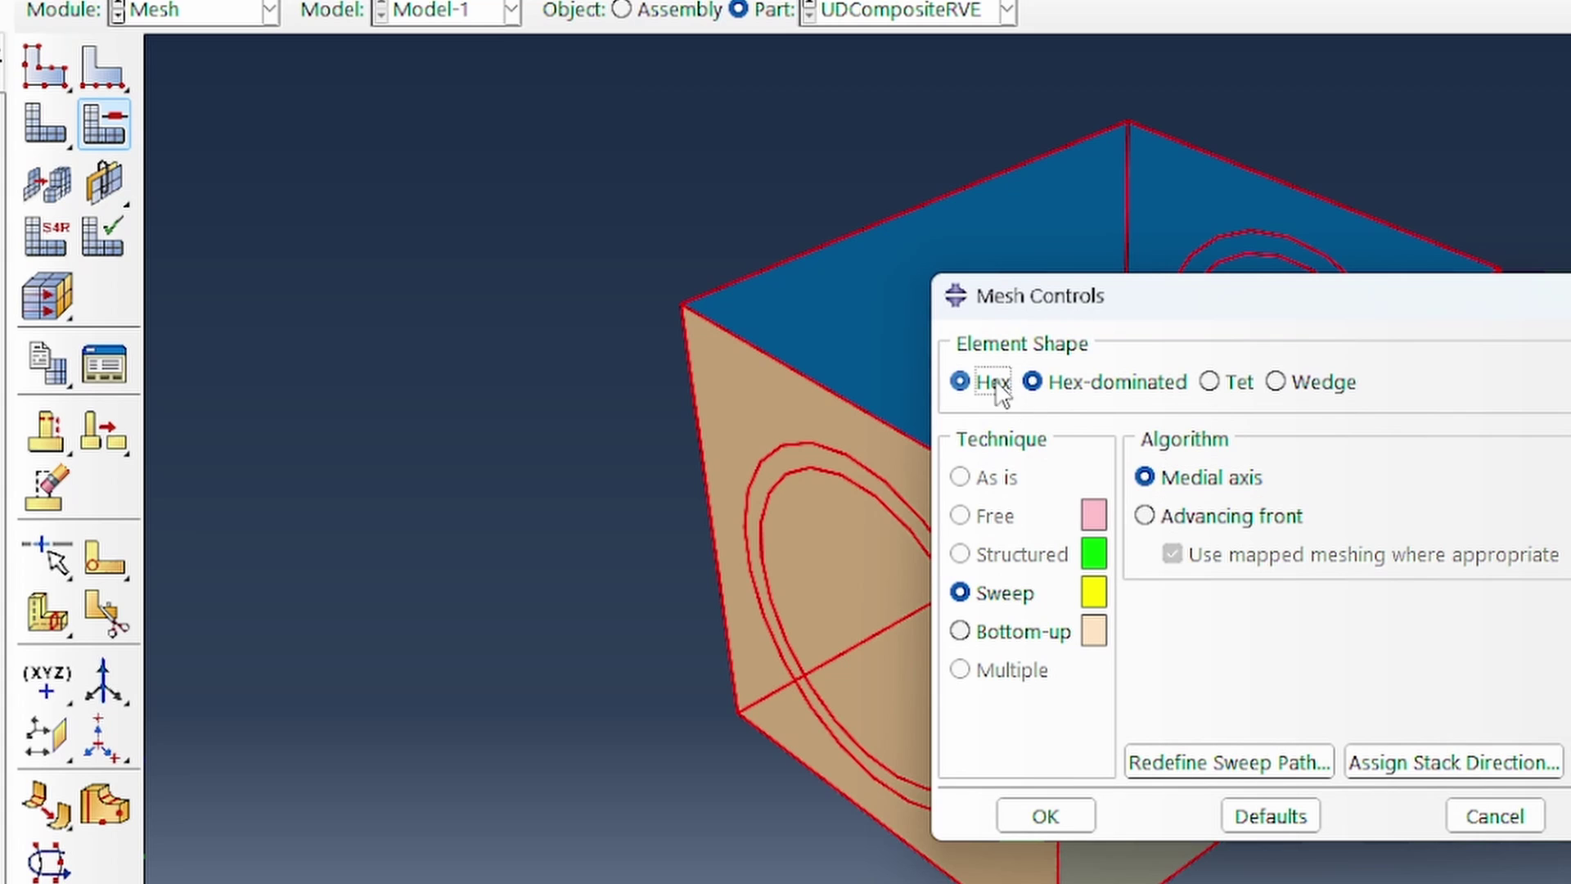
click(1232, 521)
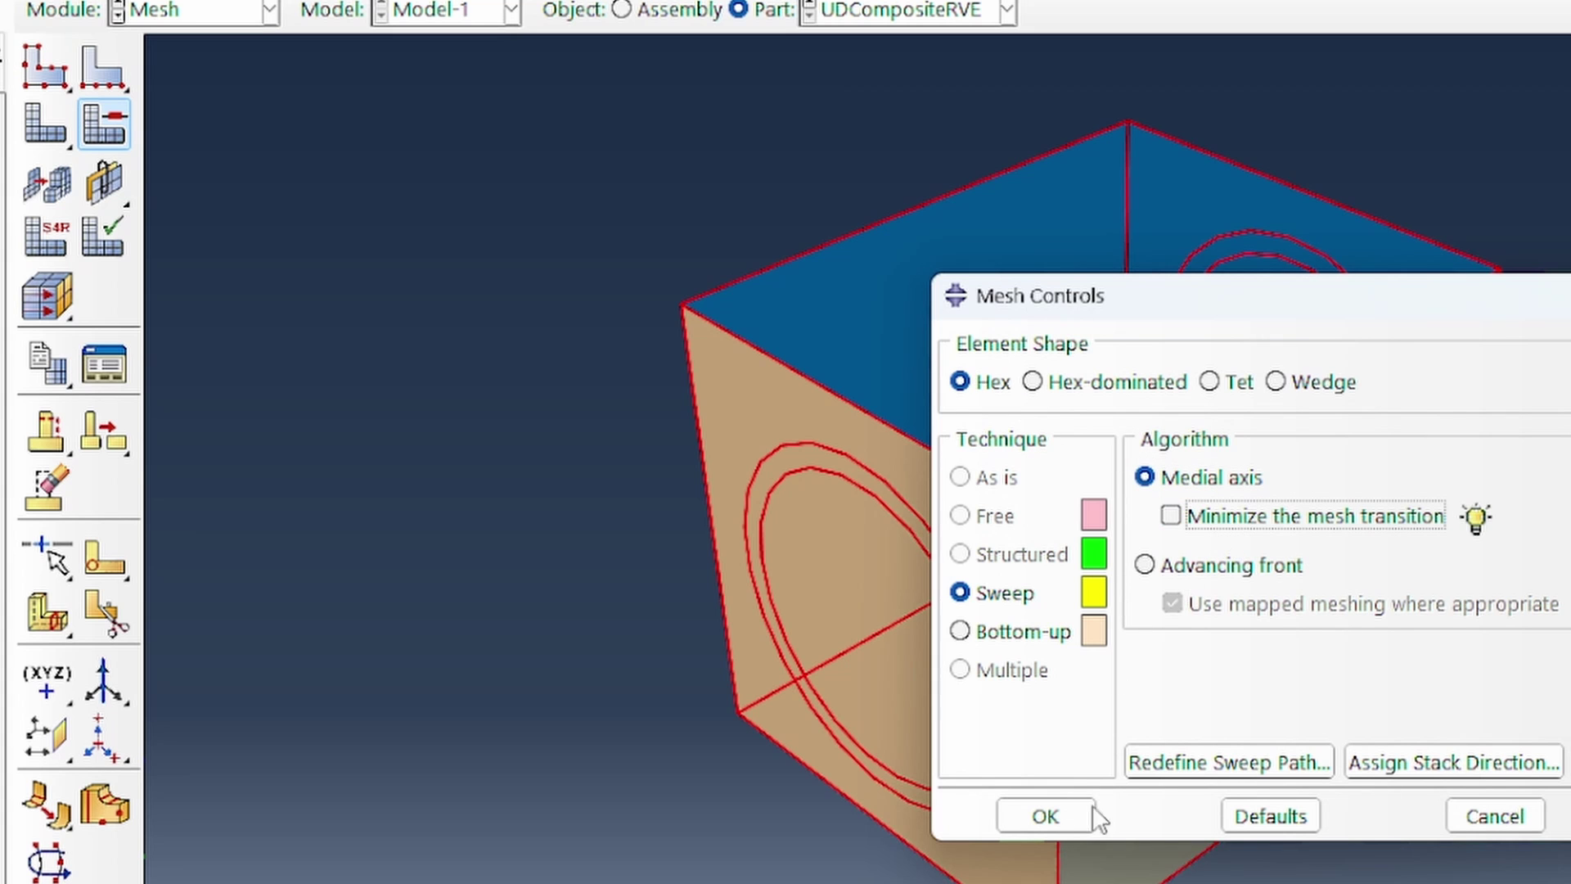
click(1045, 815)
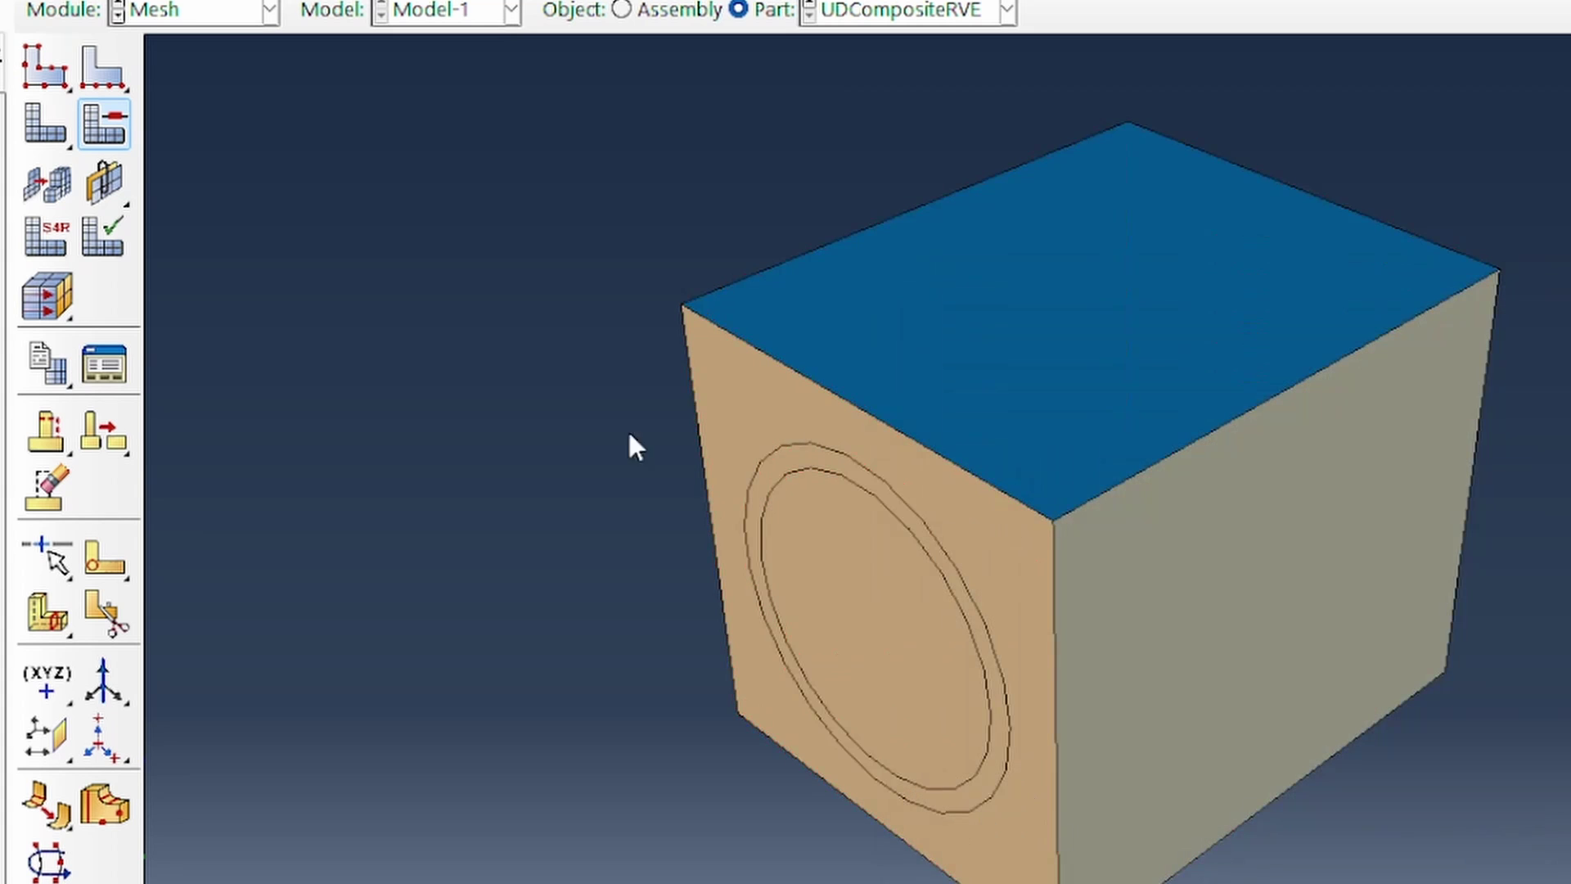
- Generate the mesh on the composite RVE part and inspect it from several sides
click(66, 139)
click(441, 835)
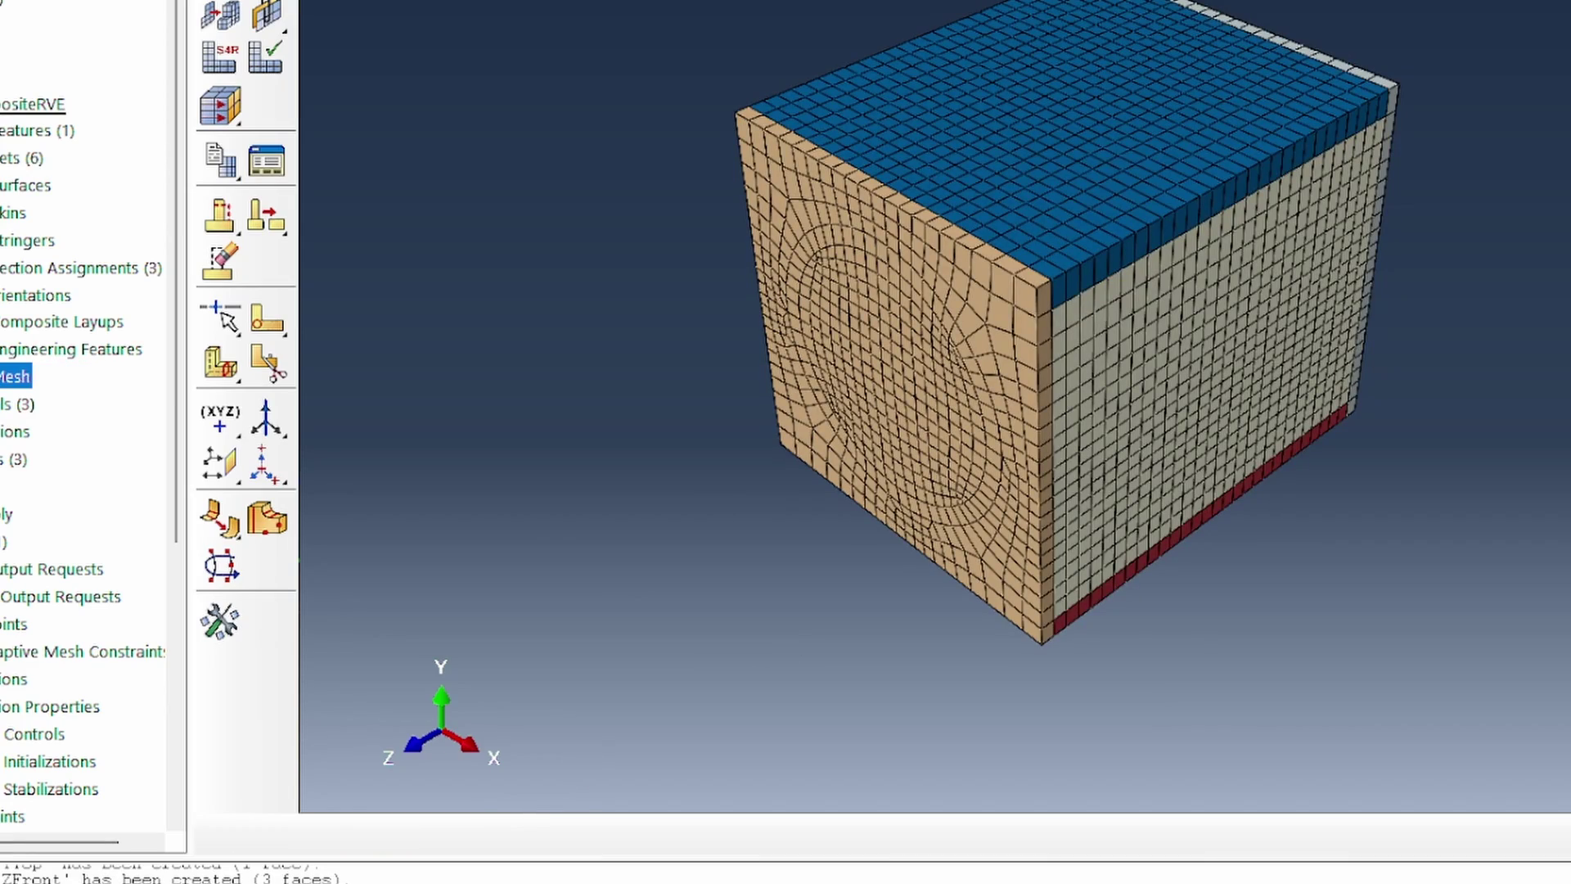
drag(1145, 459, 1174, 425)
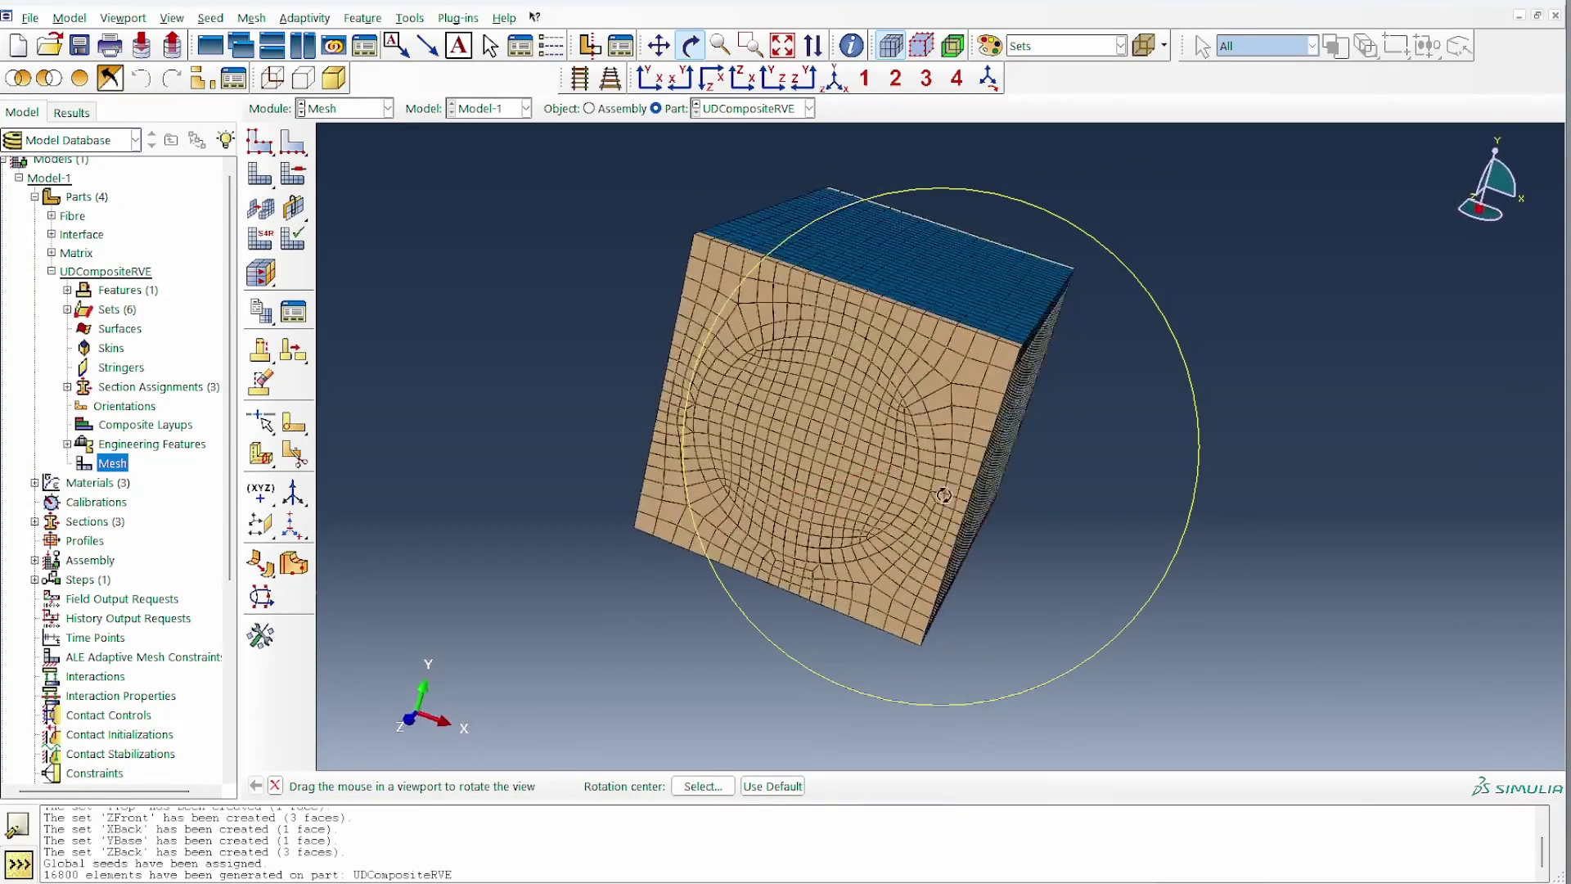
drag(943, 495, 891, 434)
- Colour-code the meshed RVE by materials and examine the fibre, interface and matrix elements
click(1075, 53)
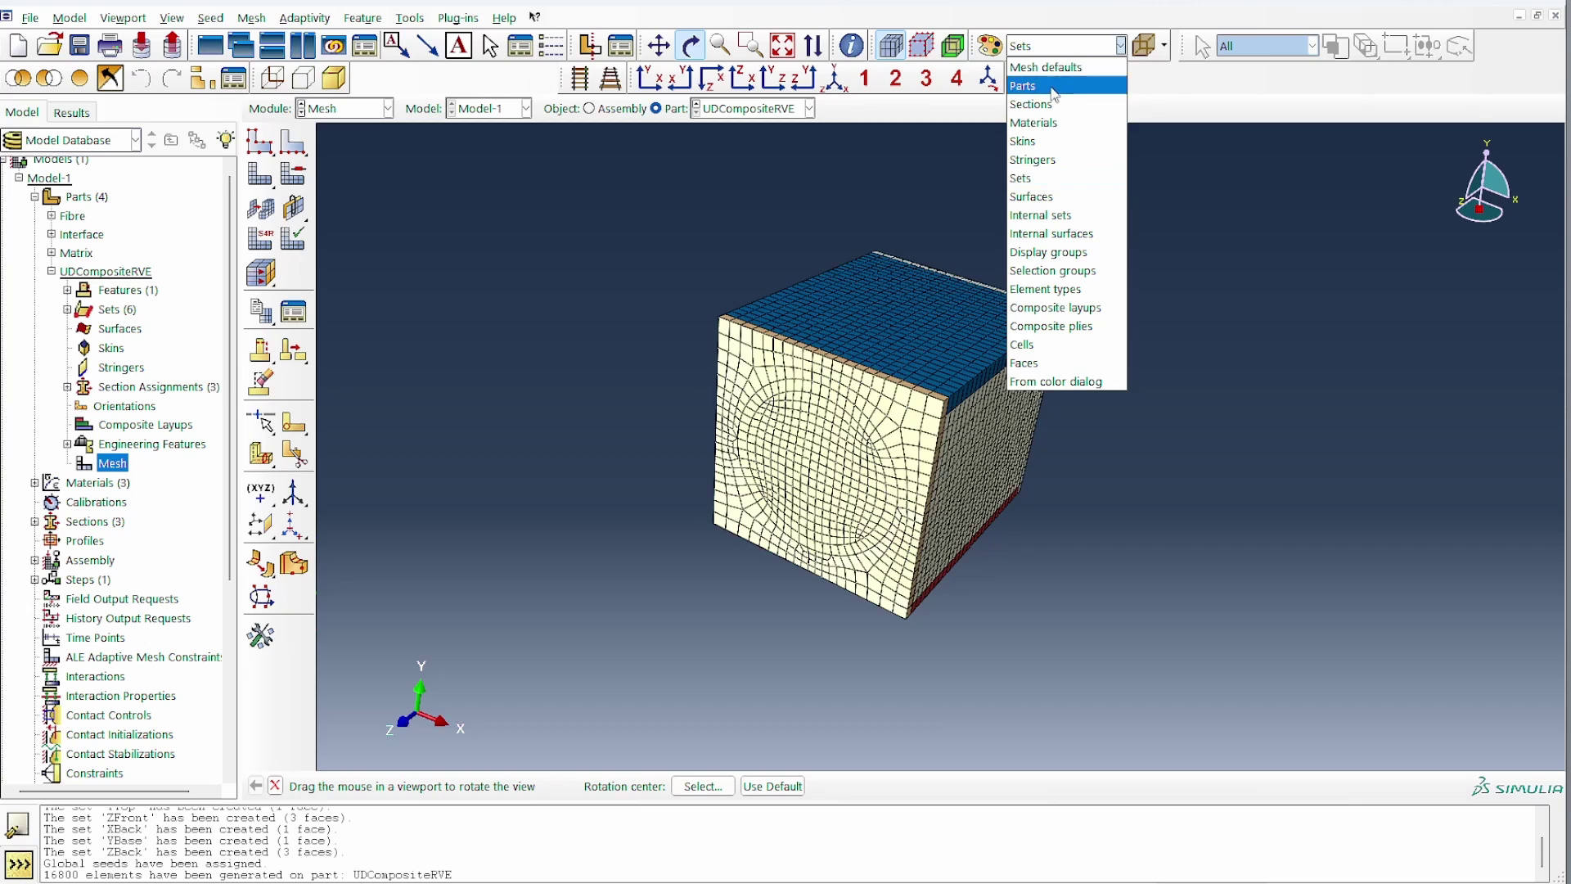
click(1052, 123)
drag(1058, 428, 1032, 391)
scroll(876, 544, up, 3)
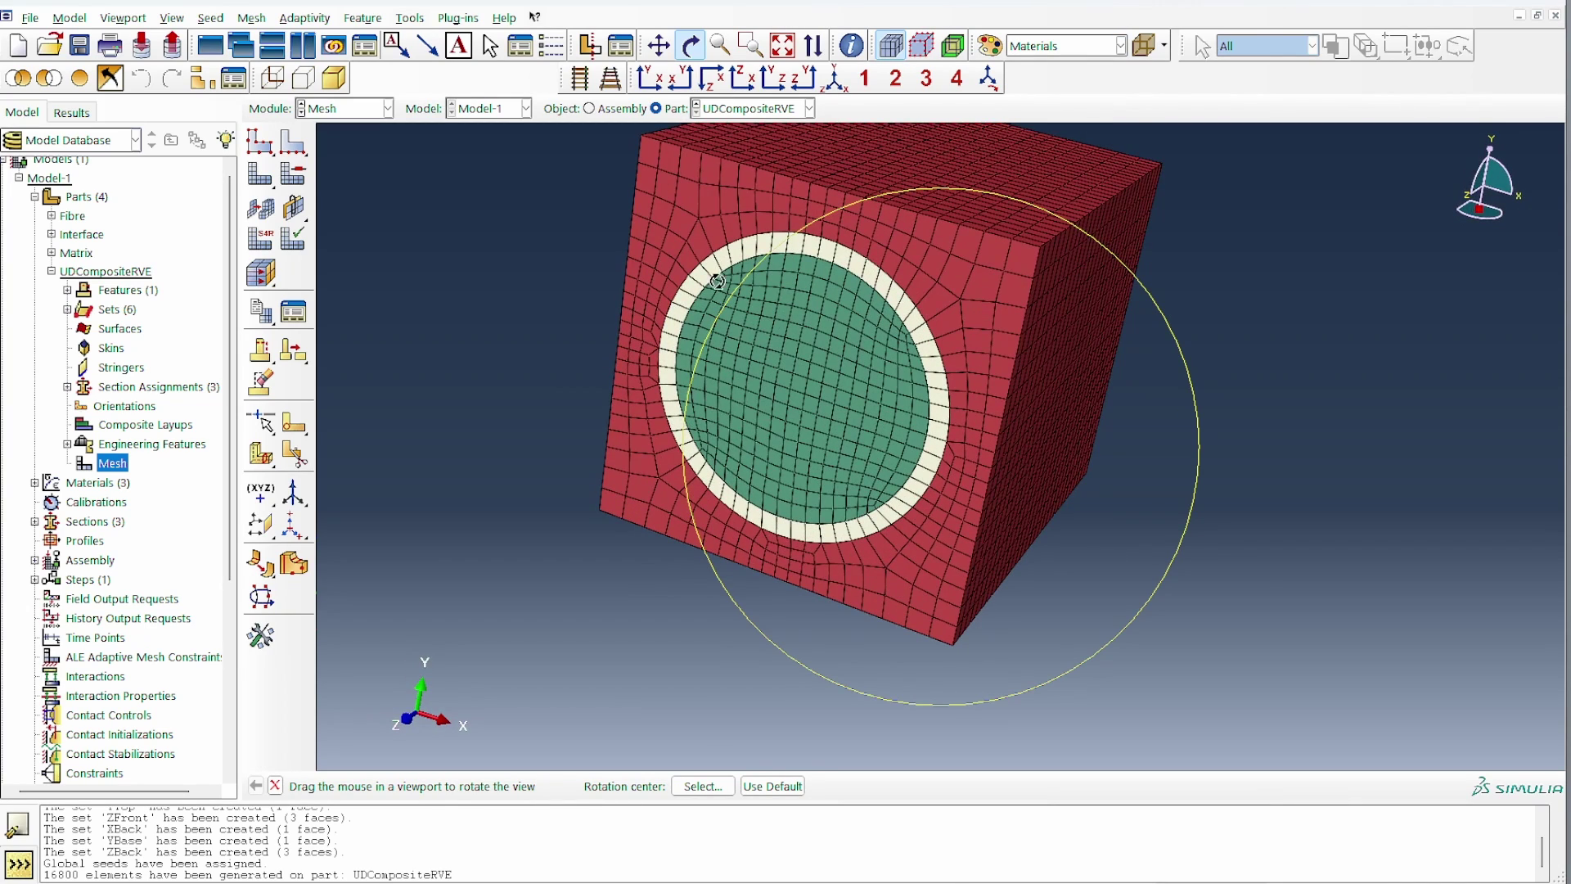
drag(820, 392, 572, 302)
- Create a Static, General analysis step named loadingStep after the Initial step
click(51, 271)
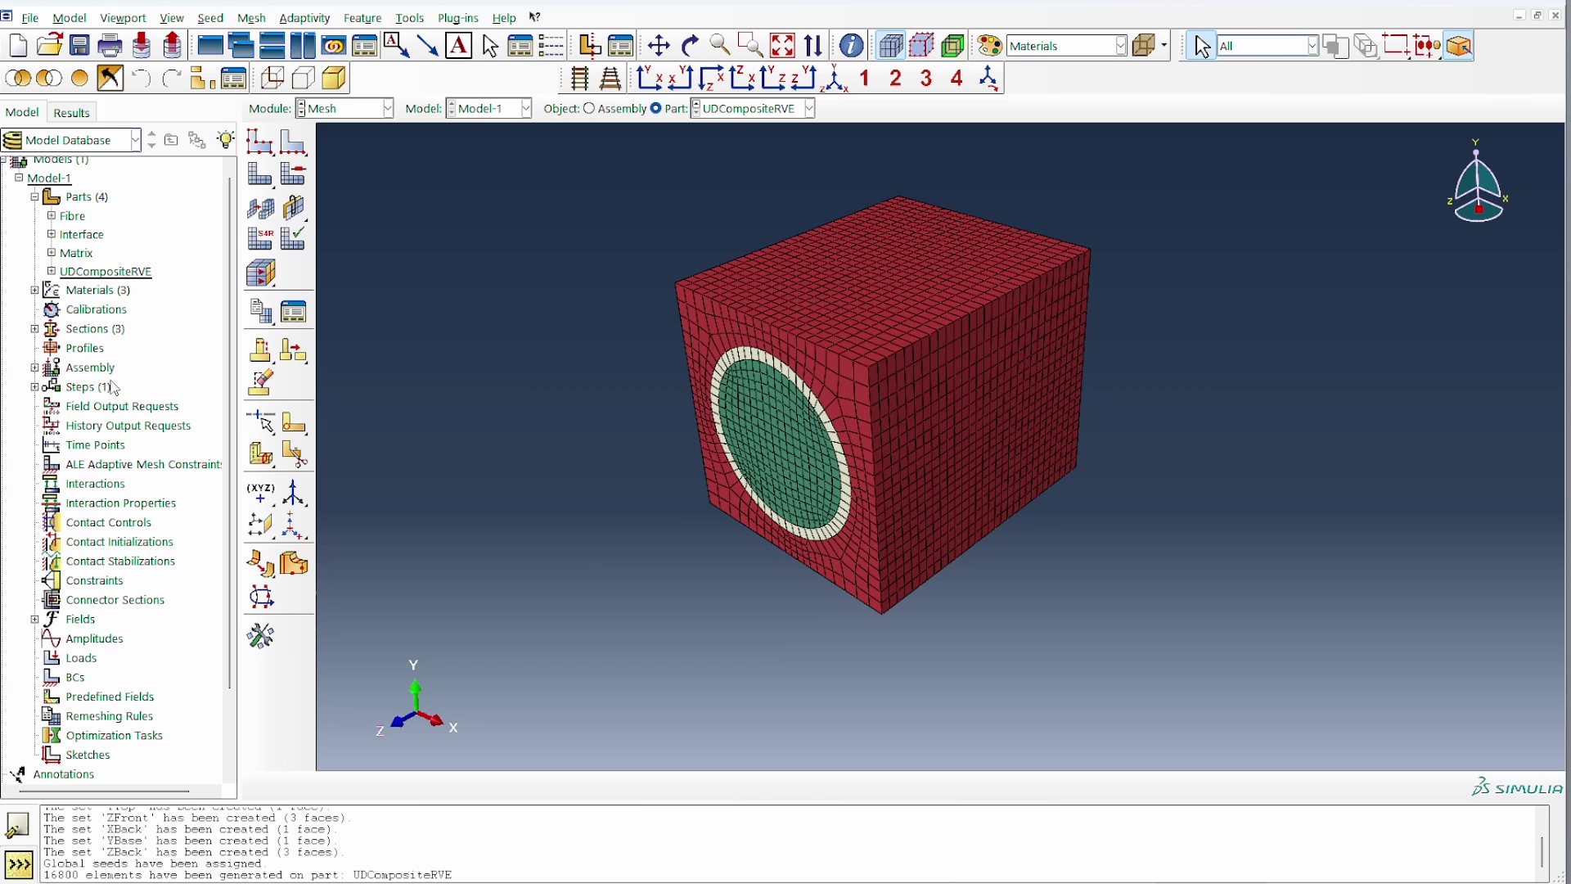
double_click(79, 387)
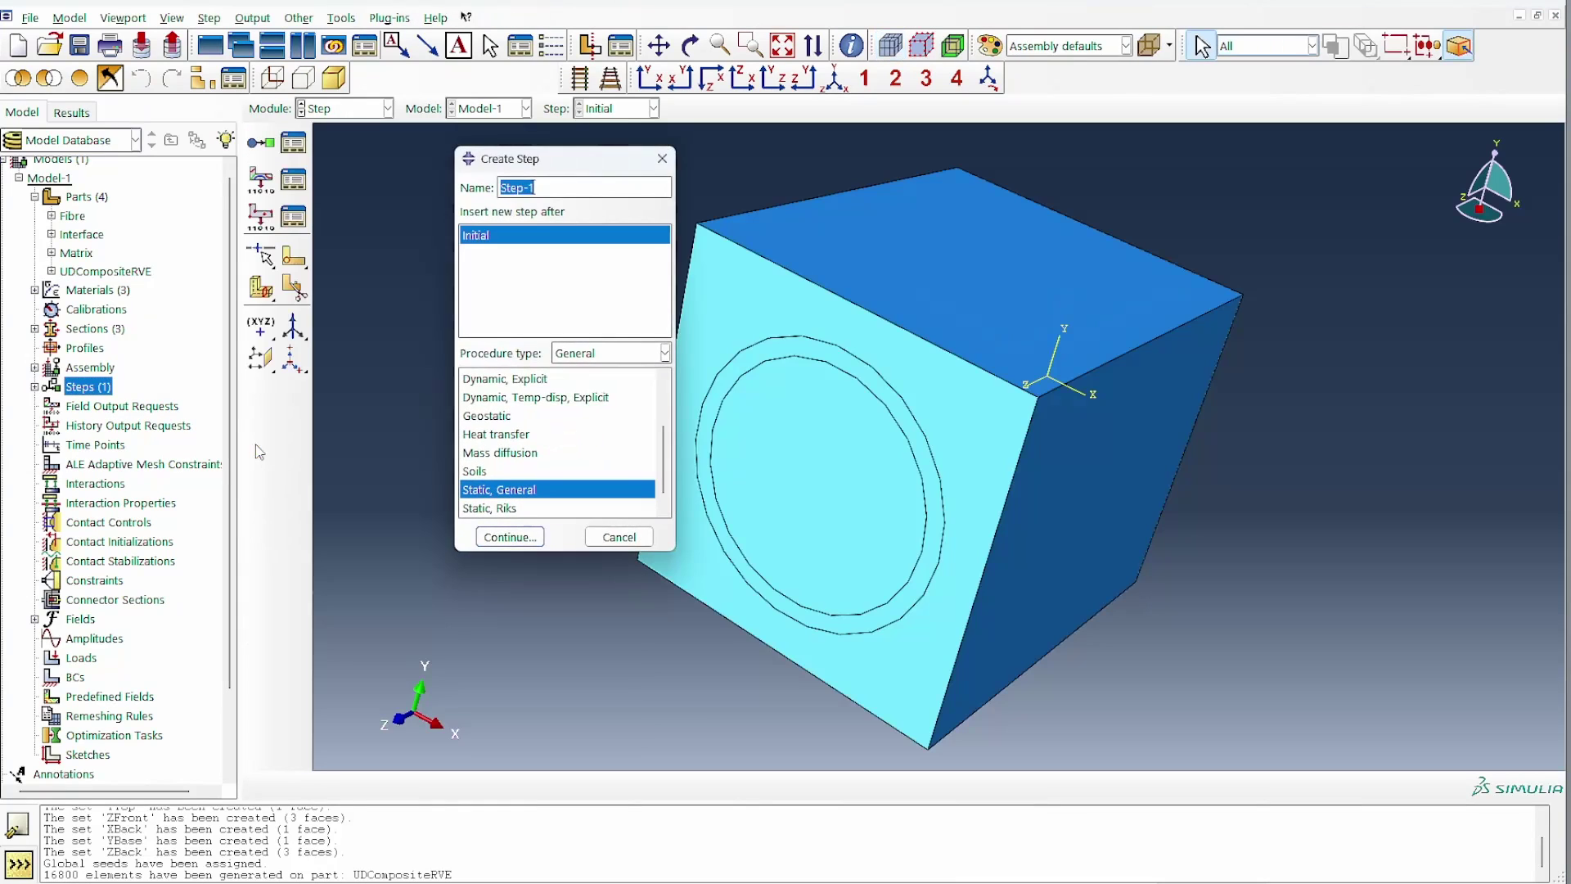
text(loading)
click(504, 541)
click(933, 637)
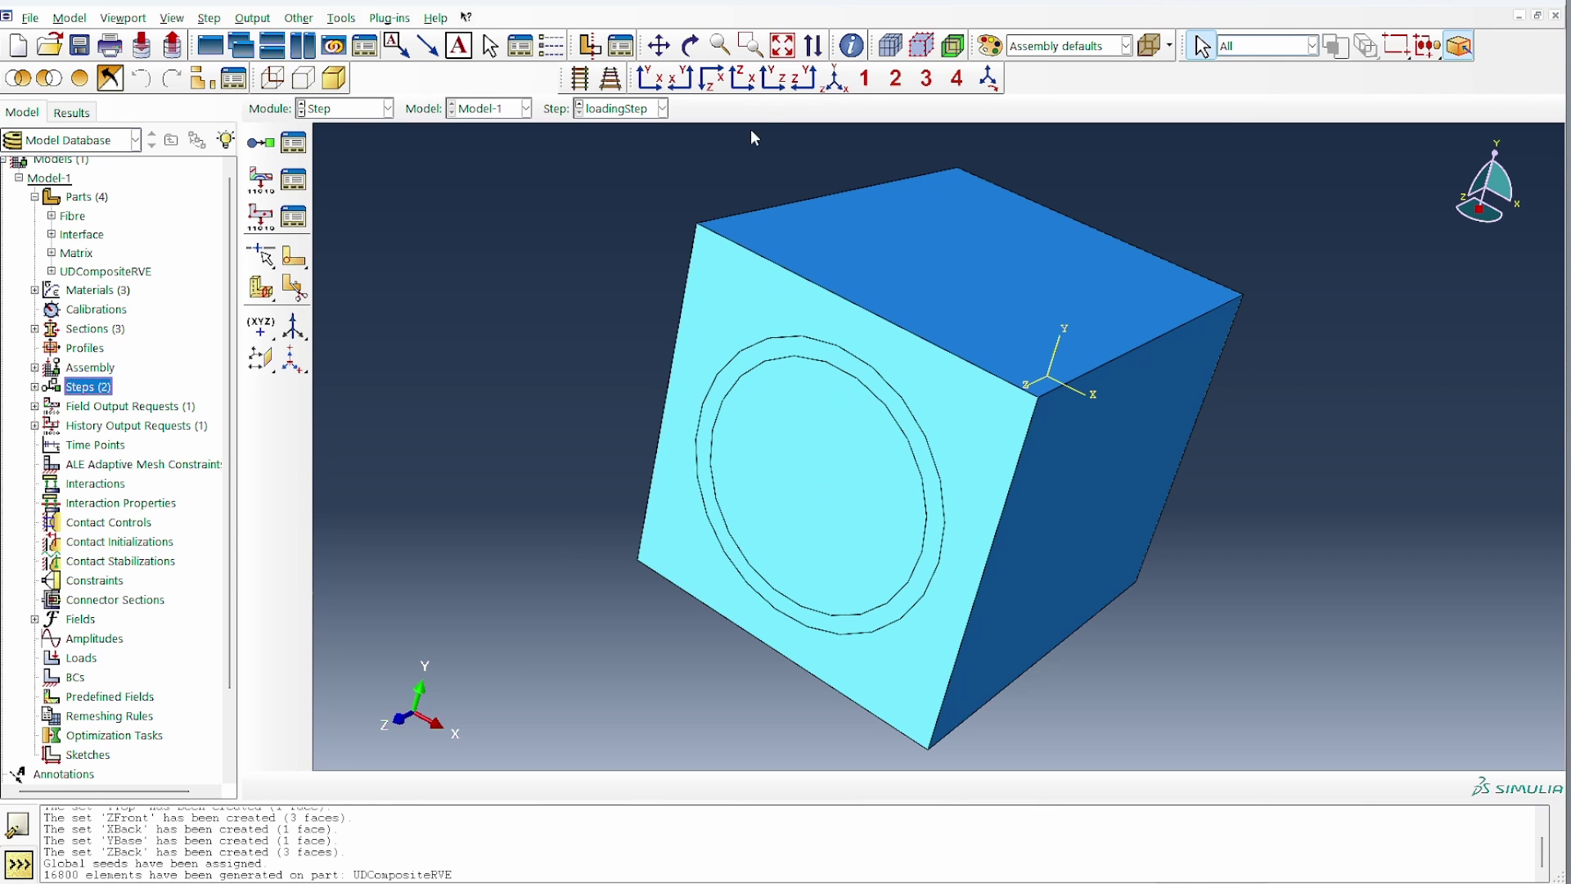
- Query the coordinates of the lower corner vertex shared by the RVE's positive-Z and positive-X faces
click(689, 45)
drag(949, 425, 960, 487)
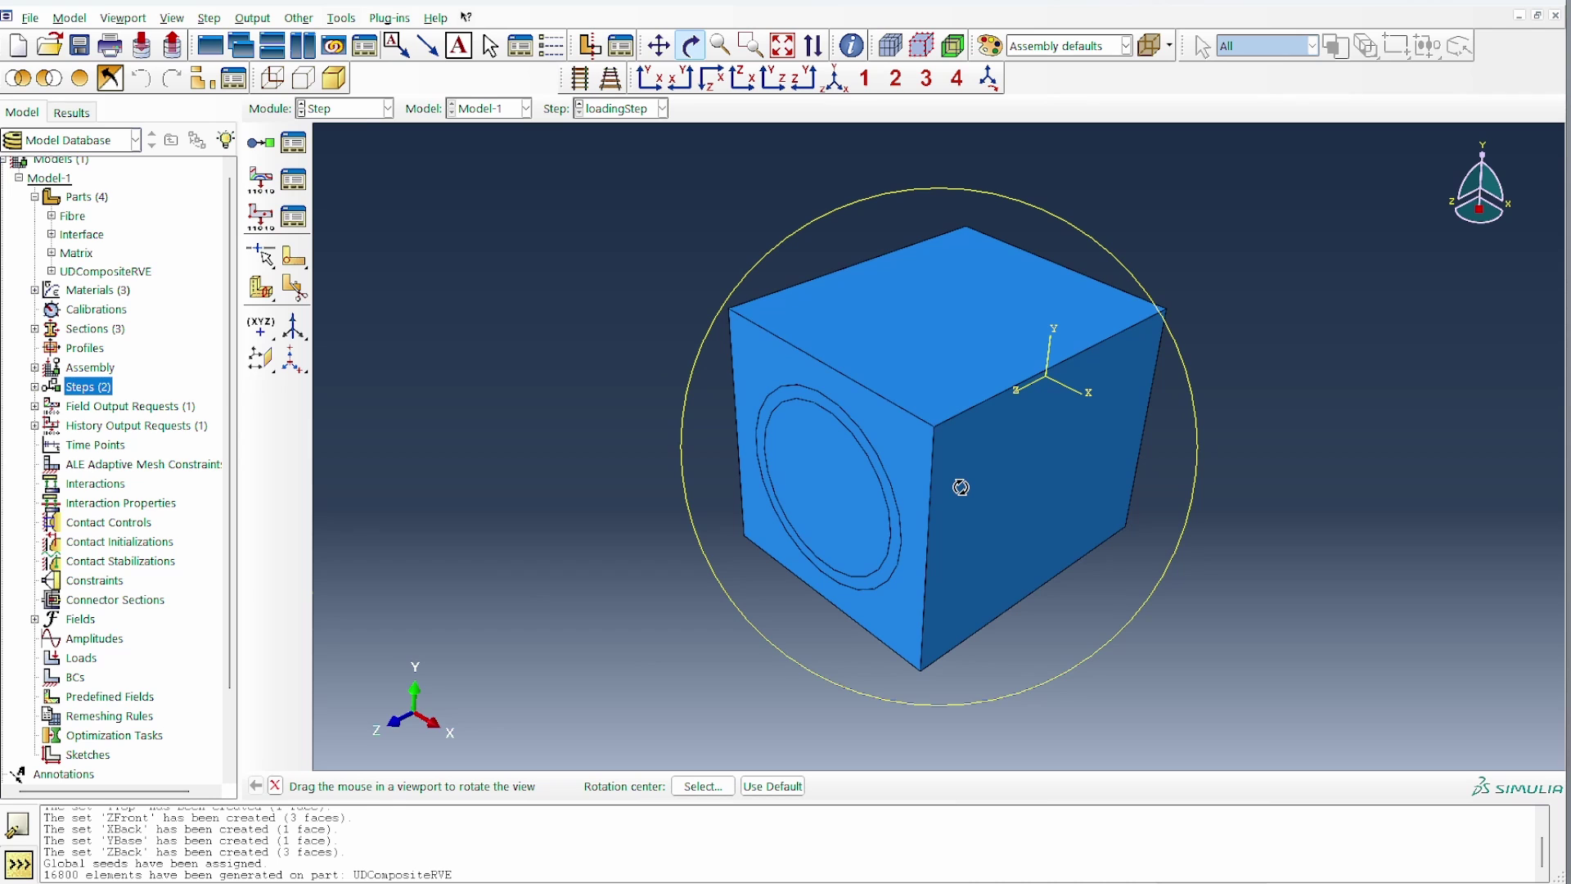
click(852, 47)
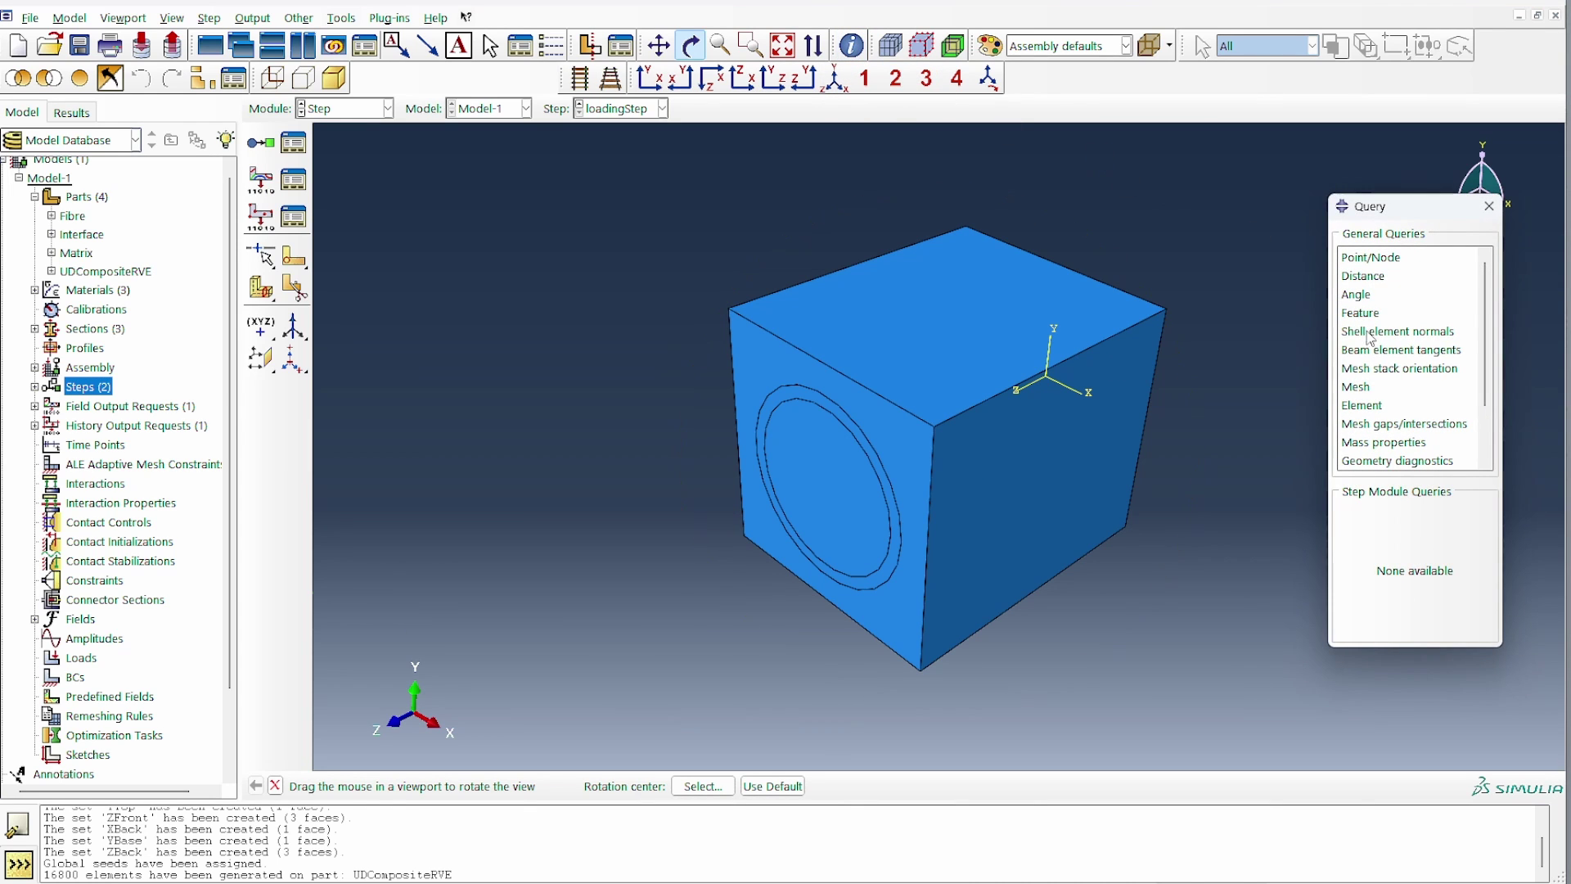
click(1368, 257)
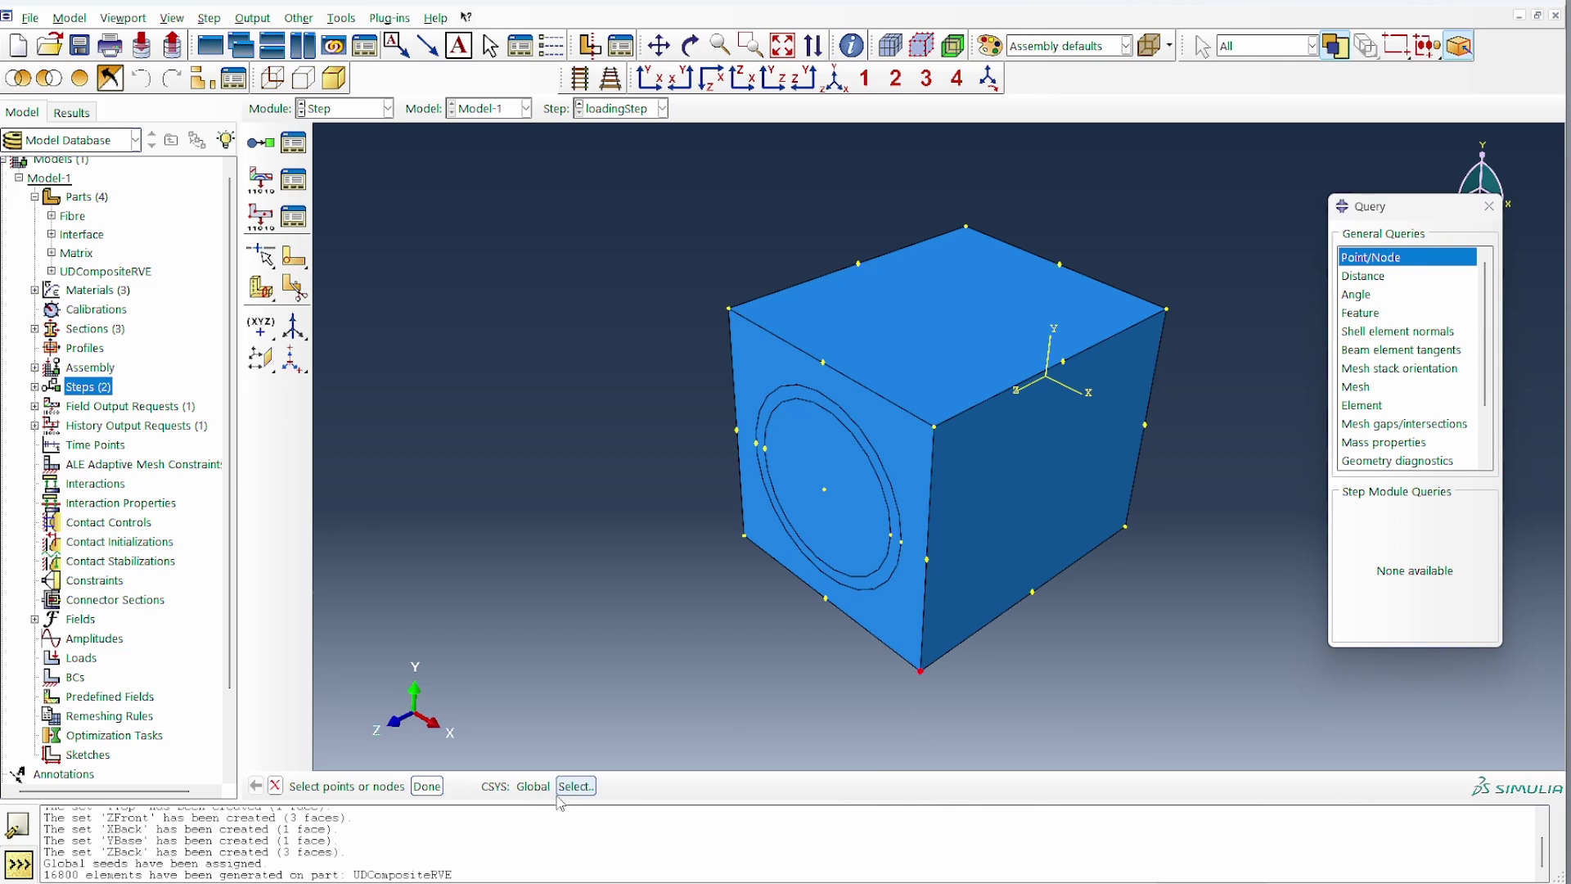
click(427, 785)
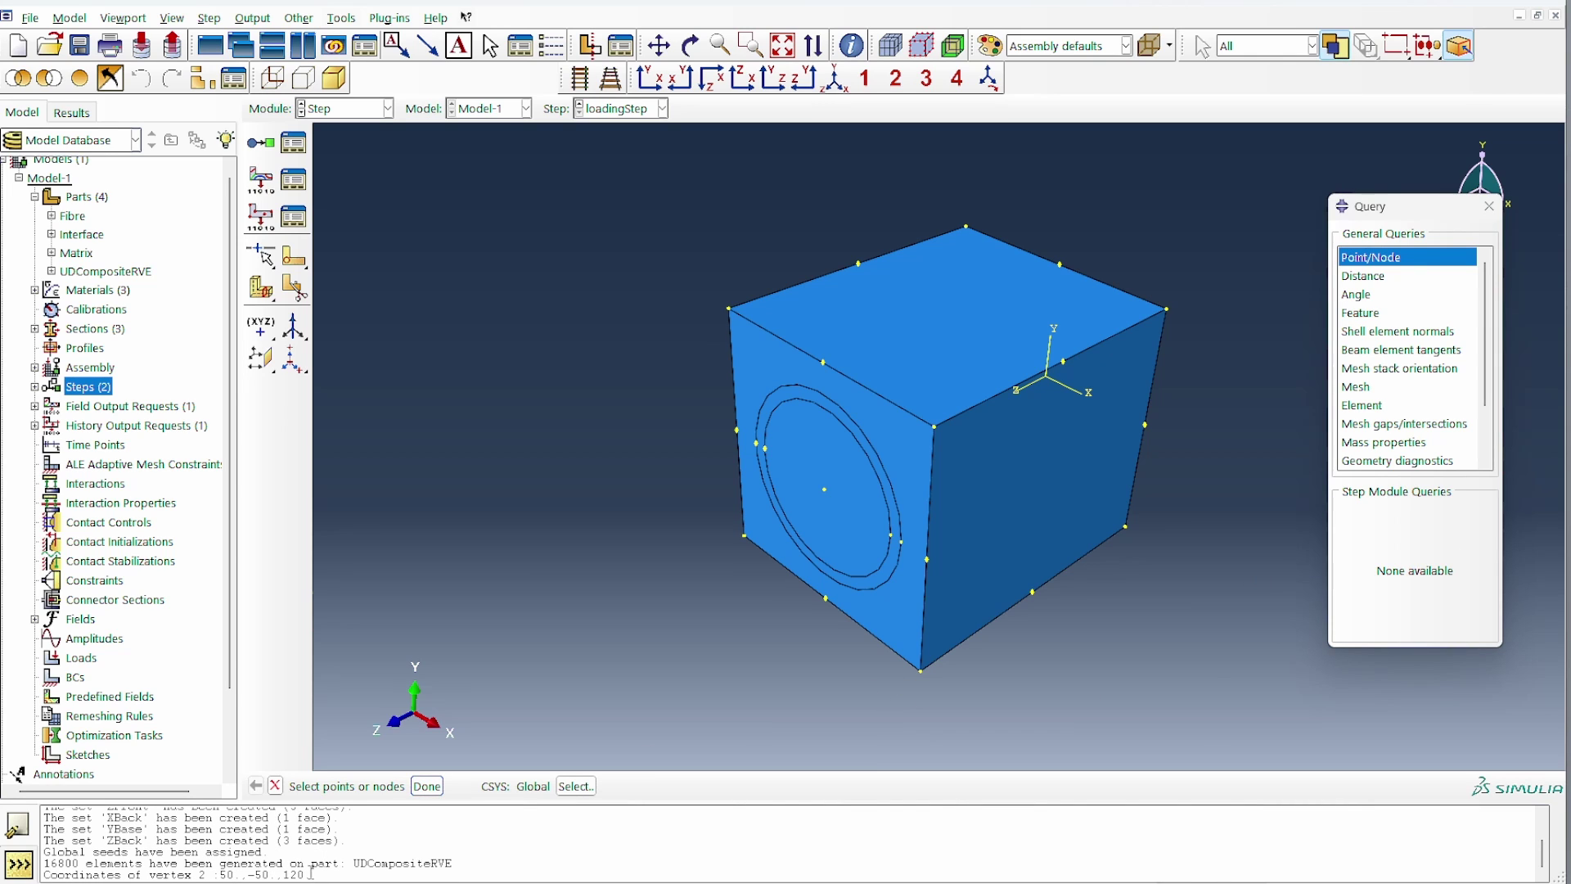
drag(312, 874, 219, 874)
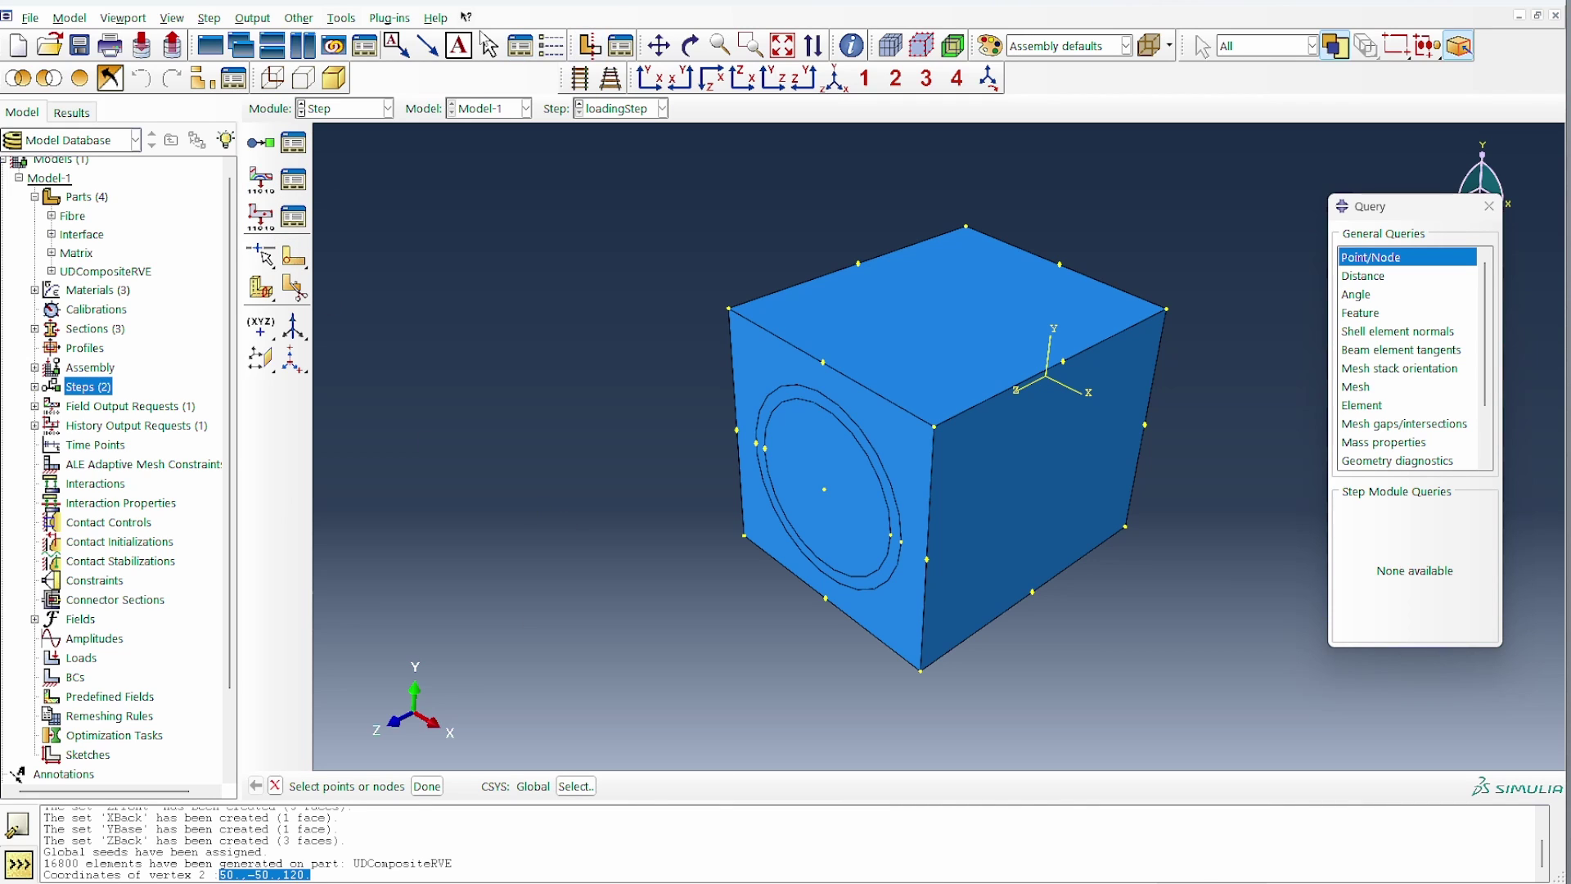
- Create a reference point at coordinates 70,-50,120, just outside the queried lower corner of the RVE
click(341, 17)
click(377, 41)
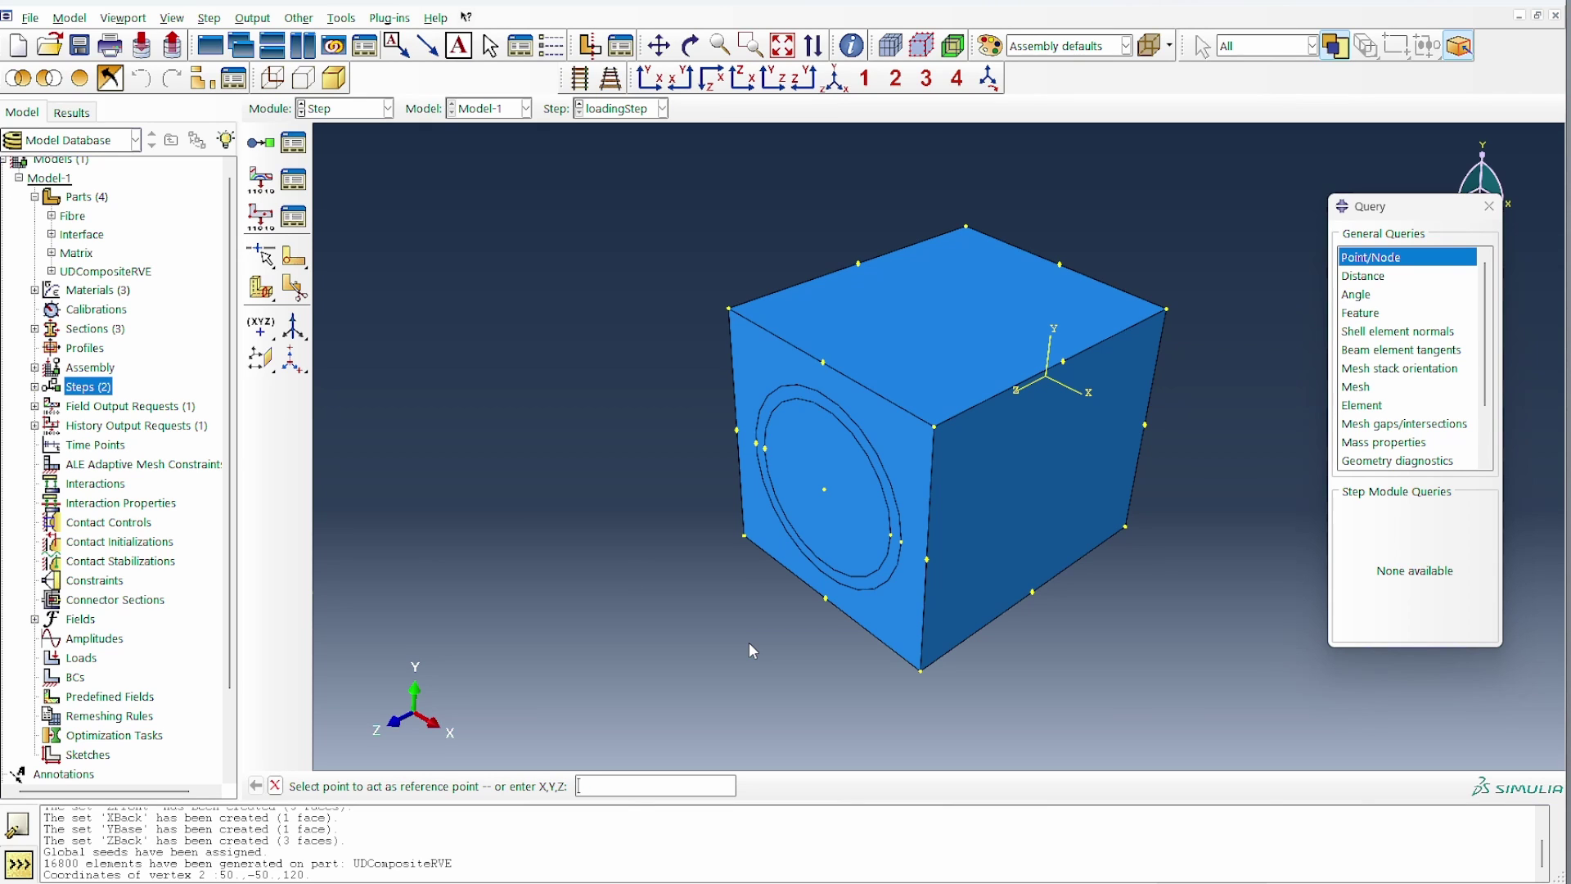
text(70,-50,120)
key(Return)
- Query the diagonally opposite upper corner of the positive-Z face and create a second reference point at -70,50,120
click(1374, 260)
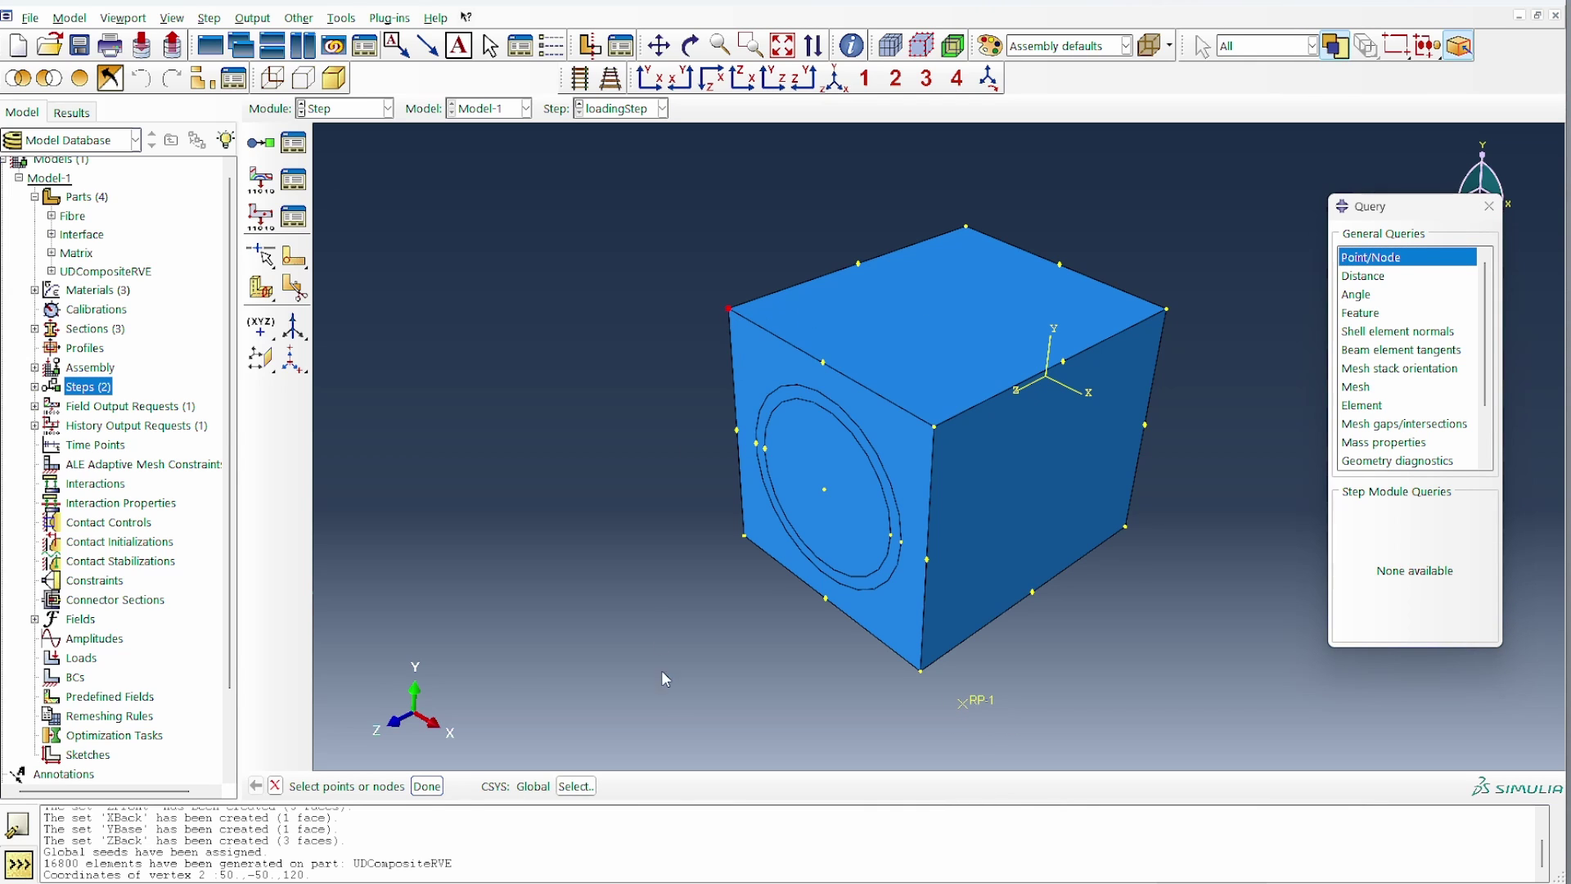
click(427, 786)
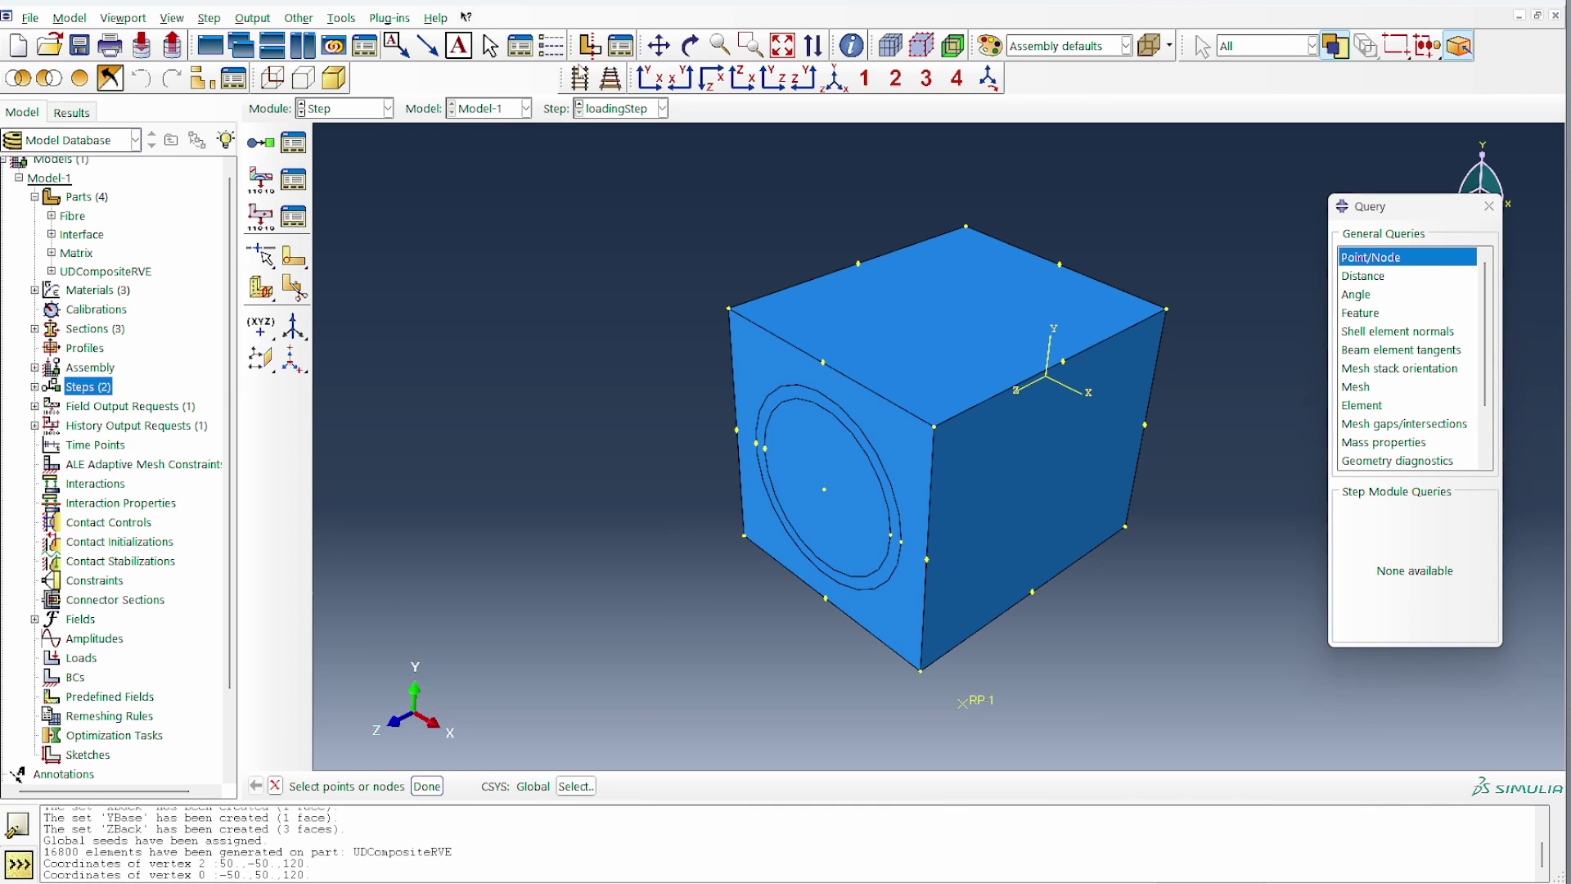
click(341, 18)
click(370, 59)
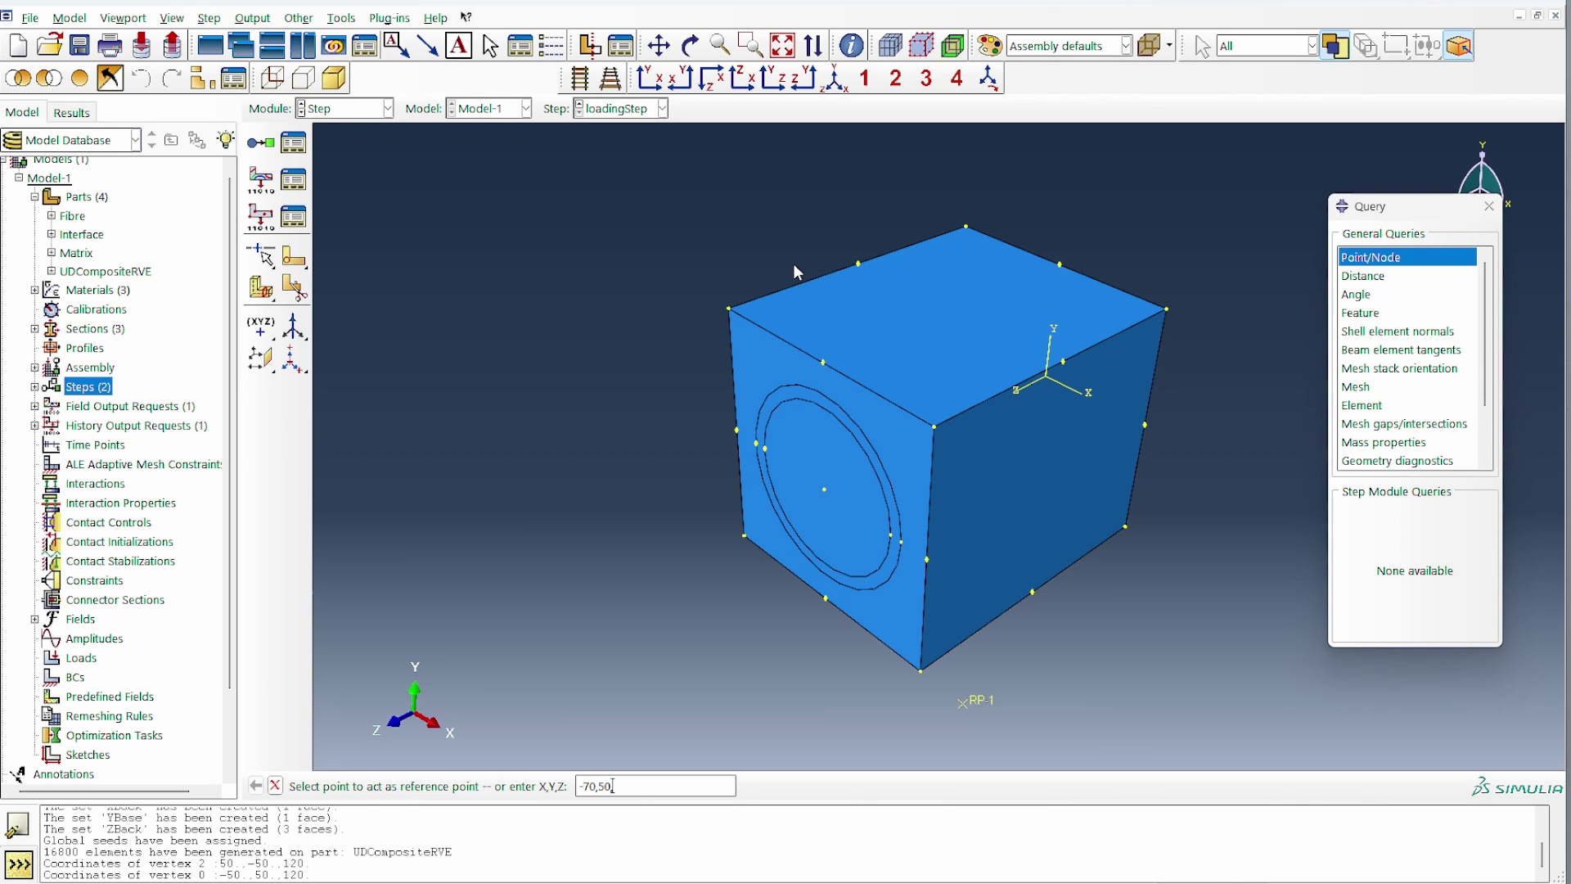
text(-70,50,12)
key(Return)
- Create an assembly geometry set named RP1Set containing reference point RP-1
click(35, 367)
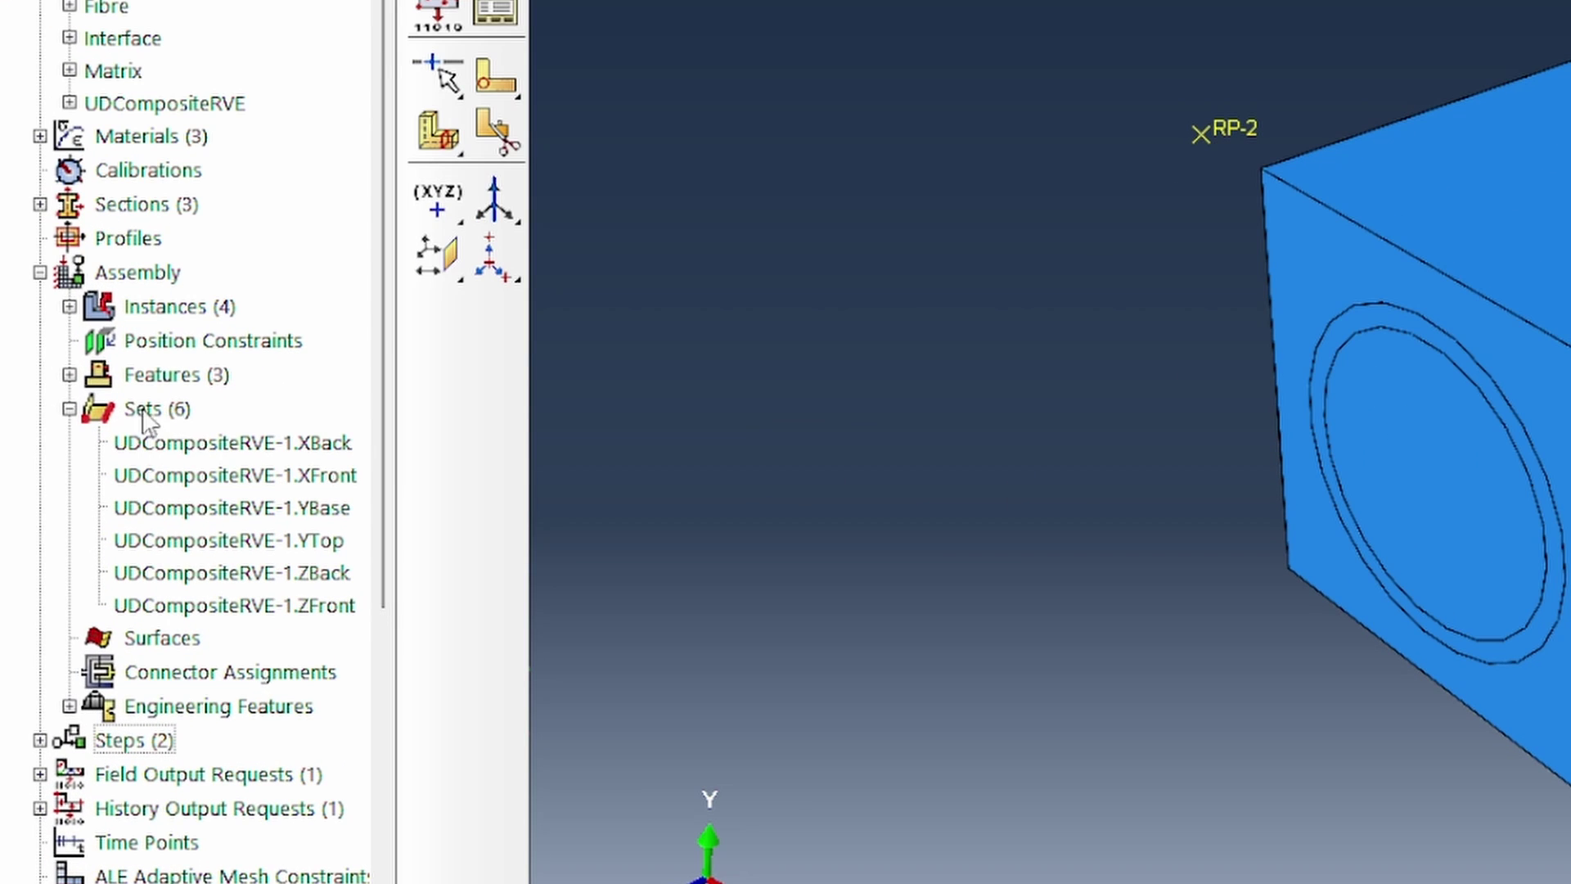
double_click(144, 410)
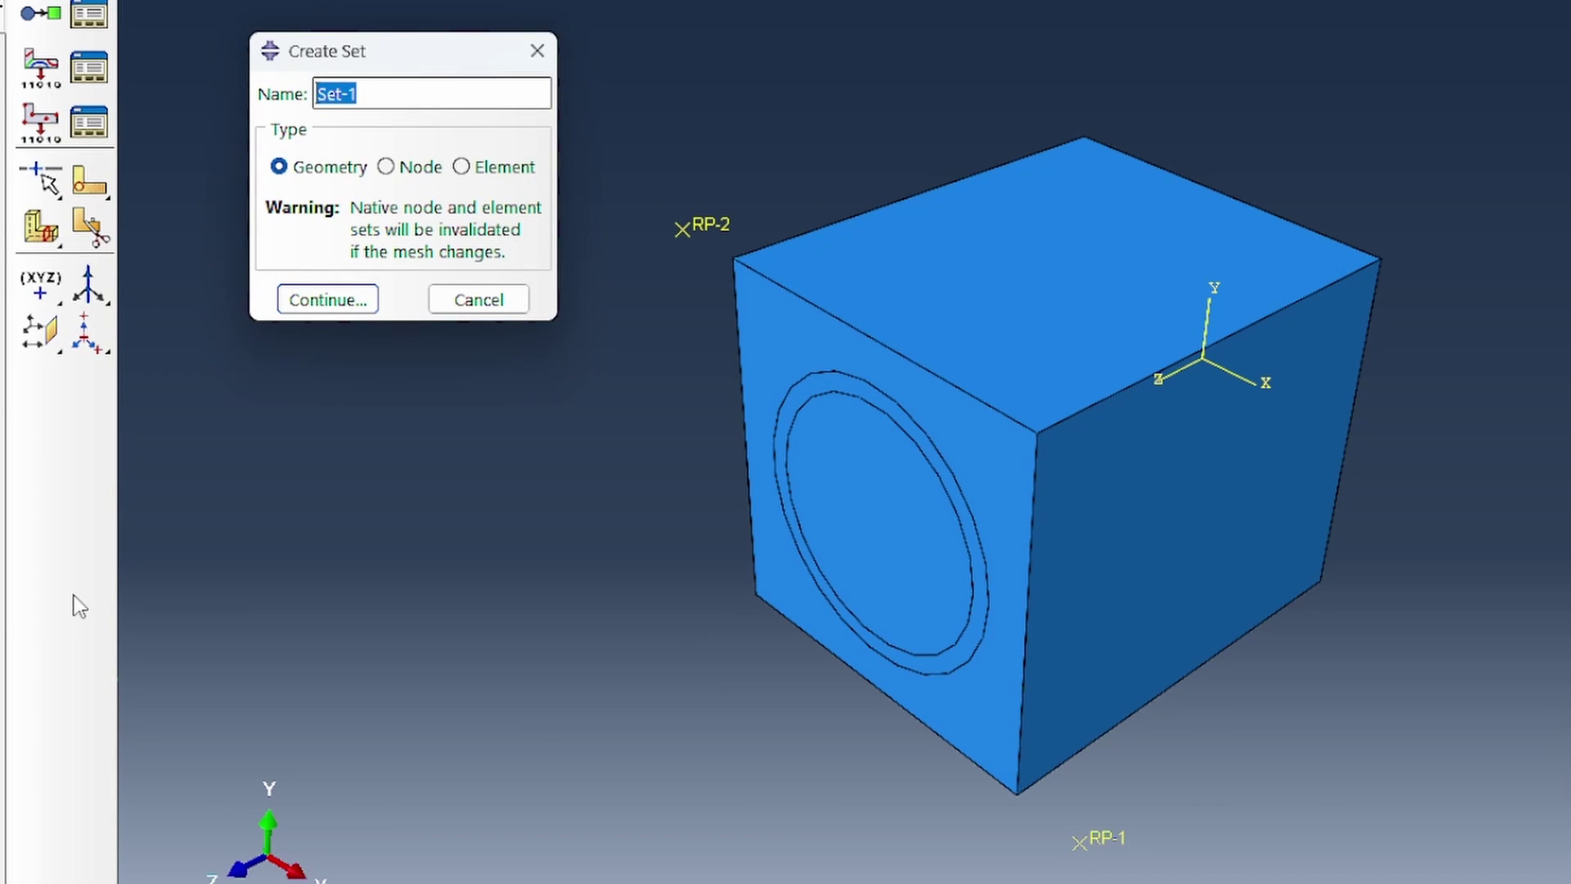
text(RP1)
click(321, 300)
click(1080, 841)
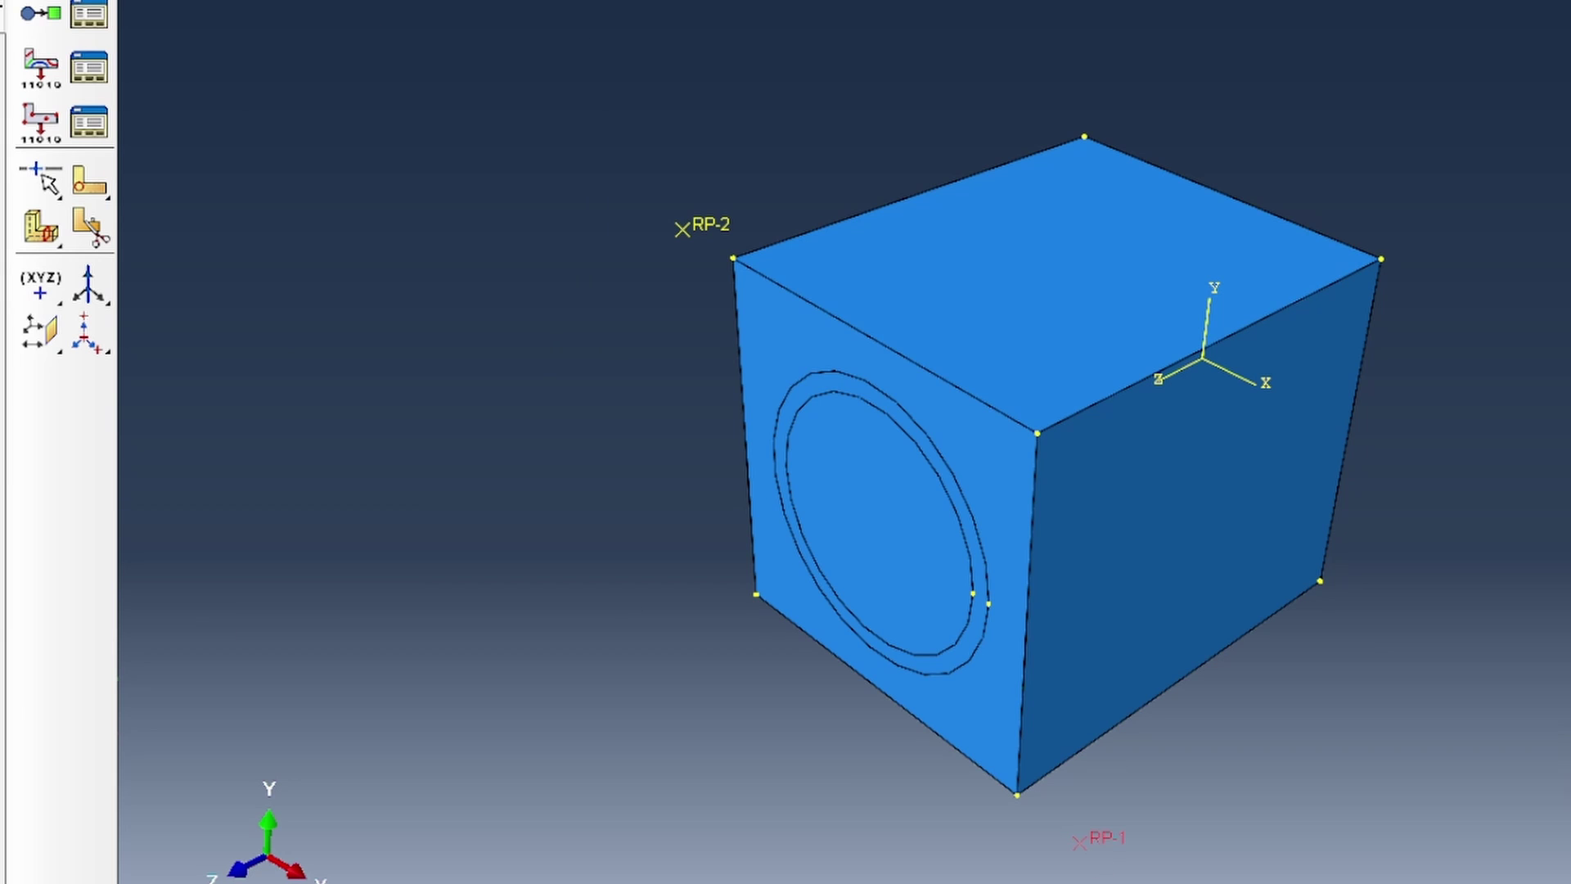
click(357, 883)
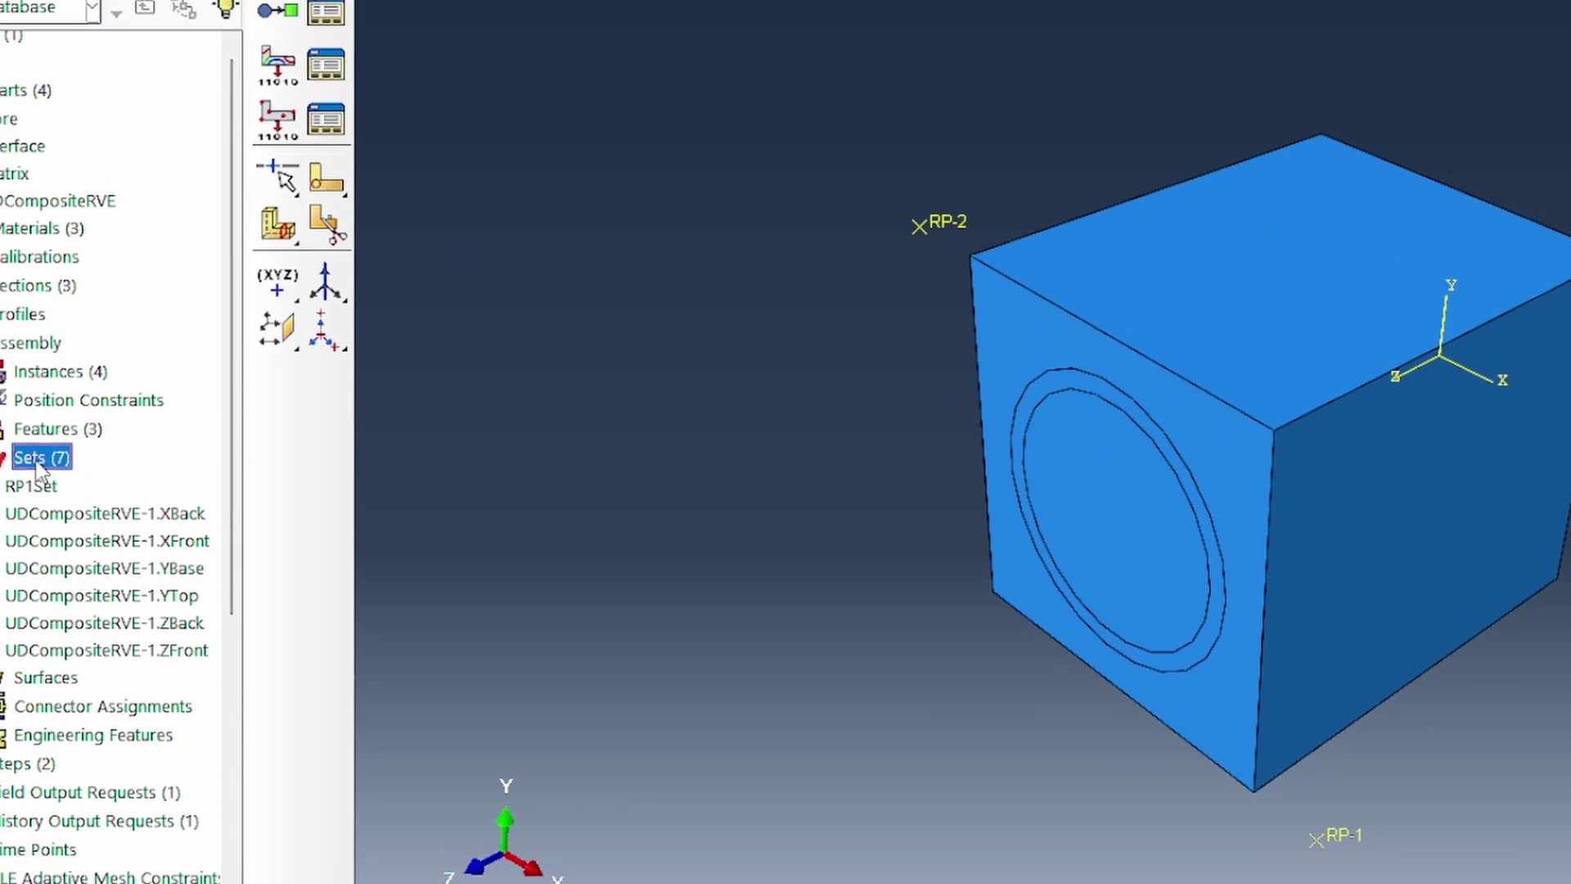
- Create an assembly geometry set named RP2Set containing reference point RP-2
double_click(0, 321)
text(RP)
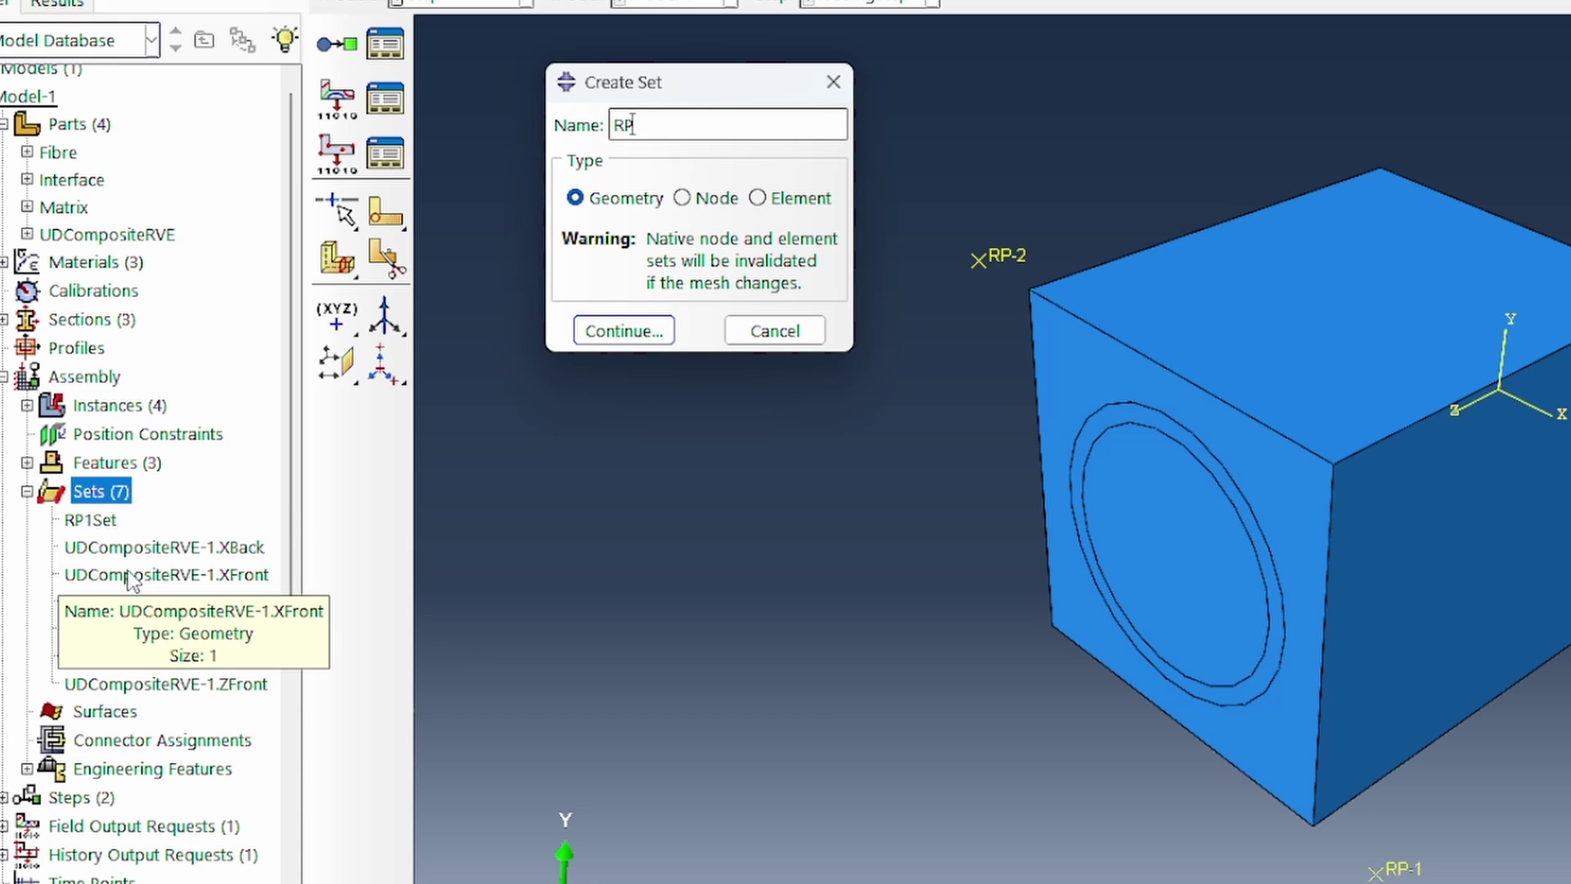
text(2Set)
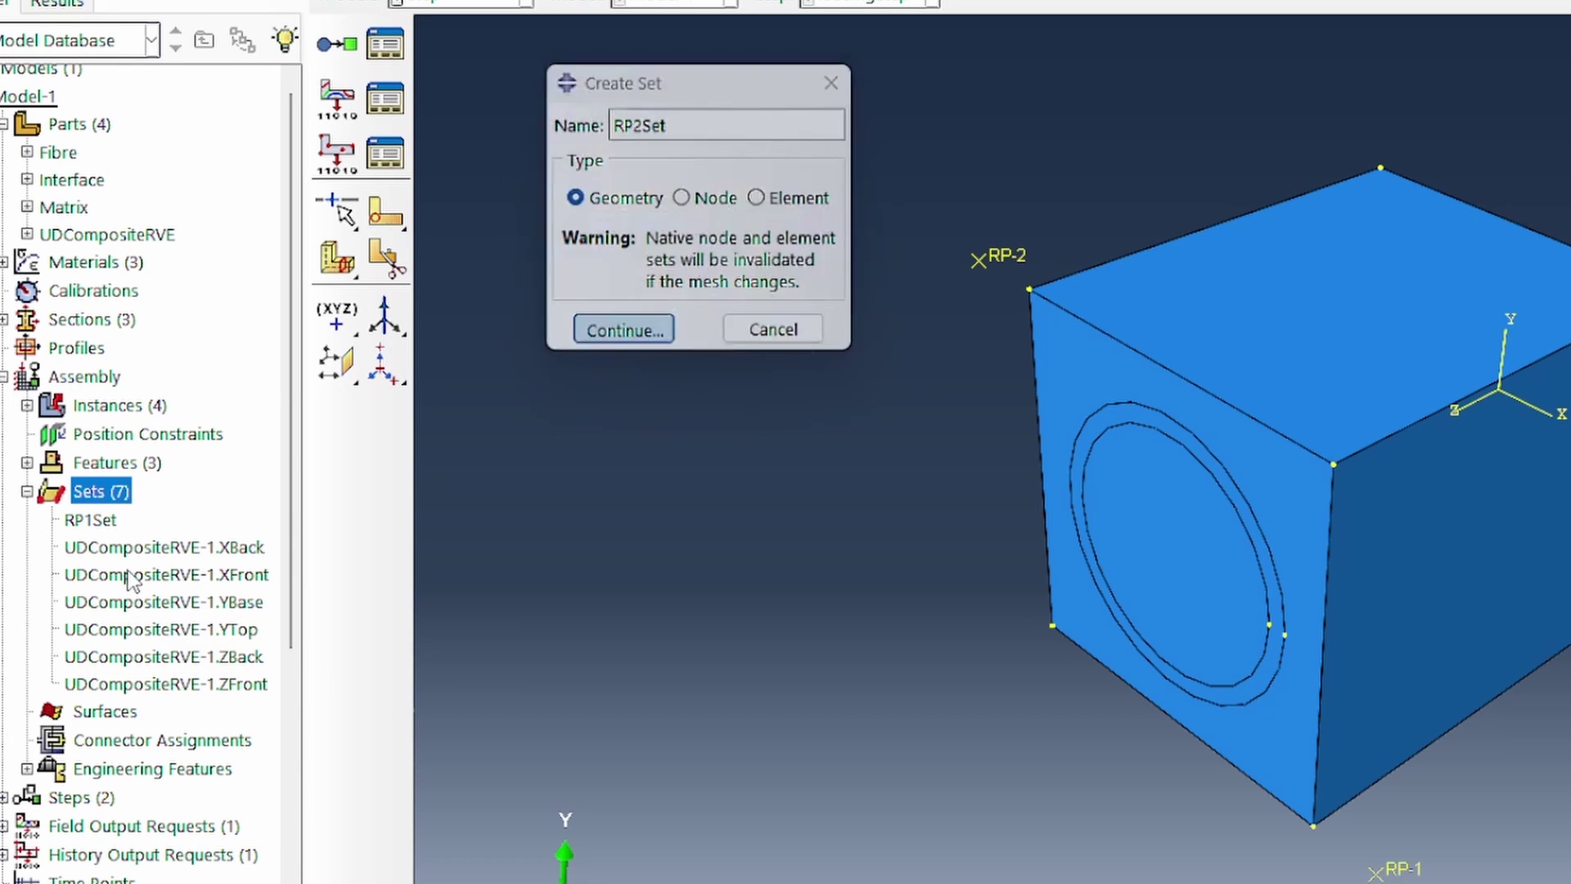
key(Return)
click(978, 261)
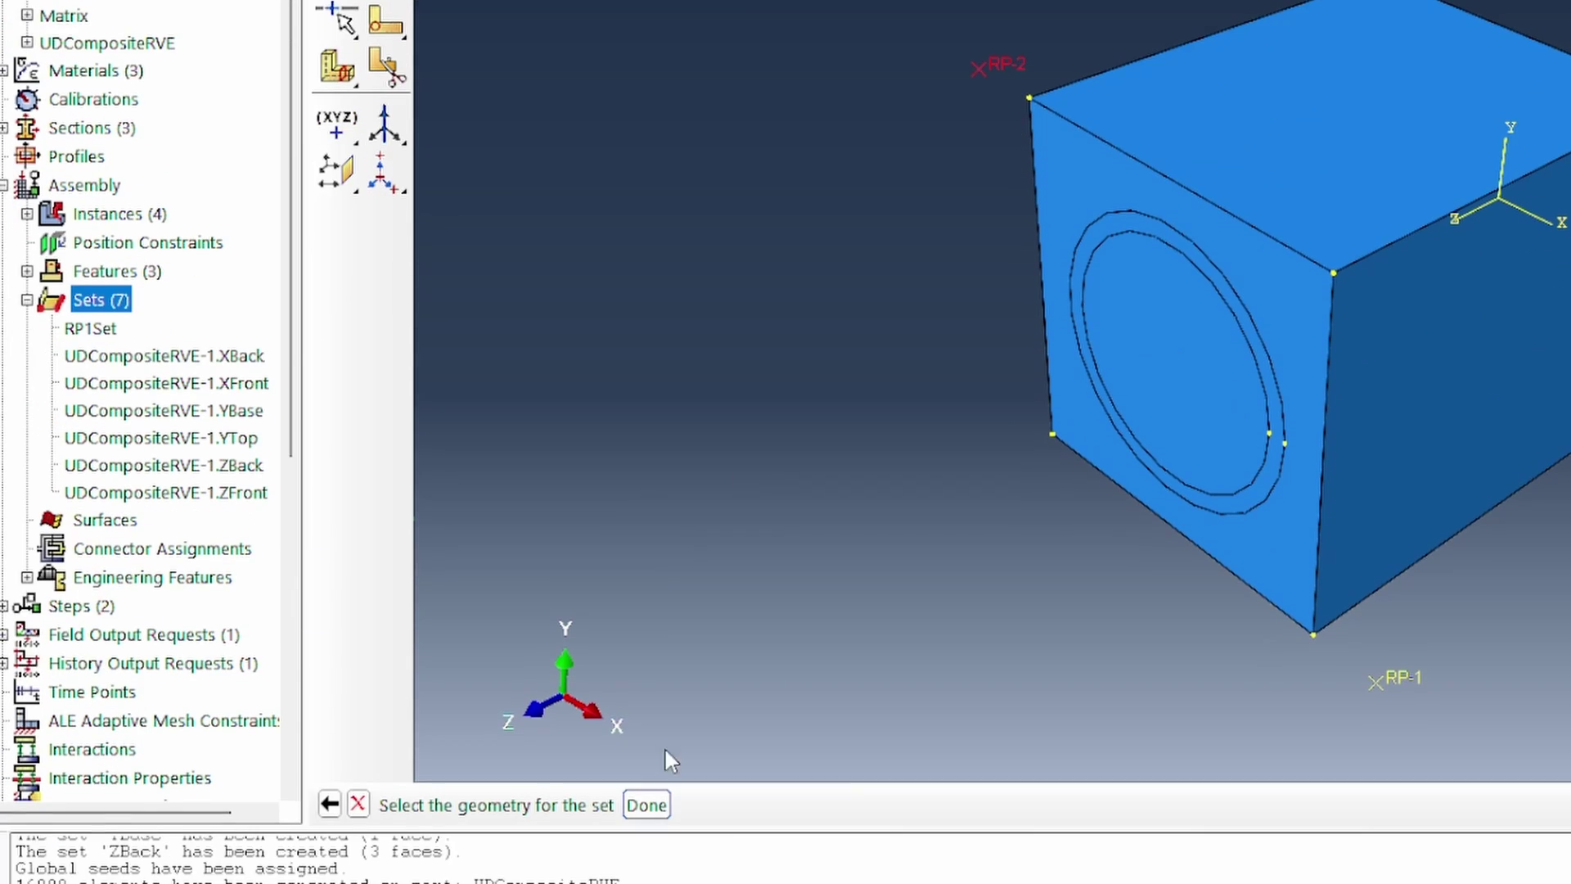
click(655, 800)
- Highlight RP1Set and RP2Set to check their reference points, and close the Query dialog
click(90, 328)
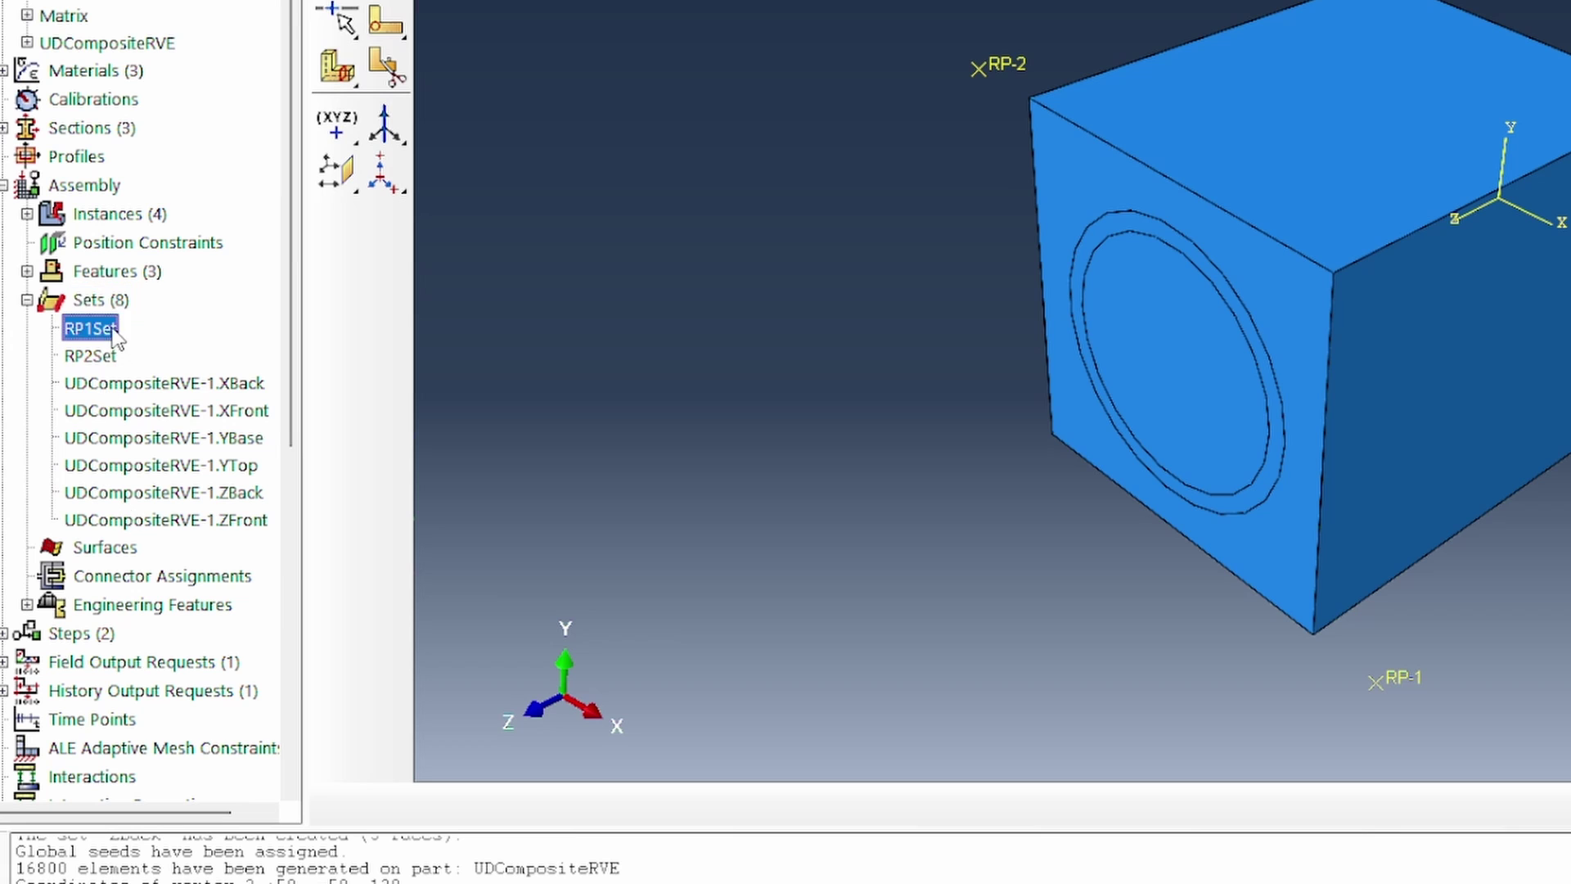
click(91, 356)
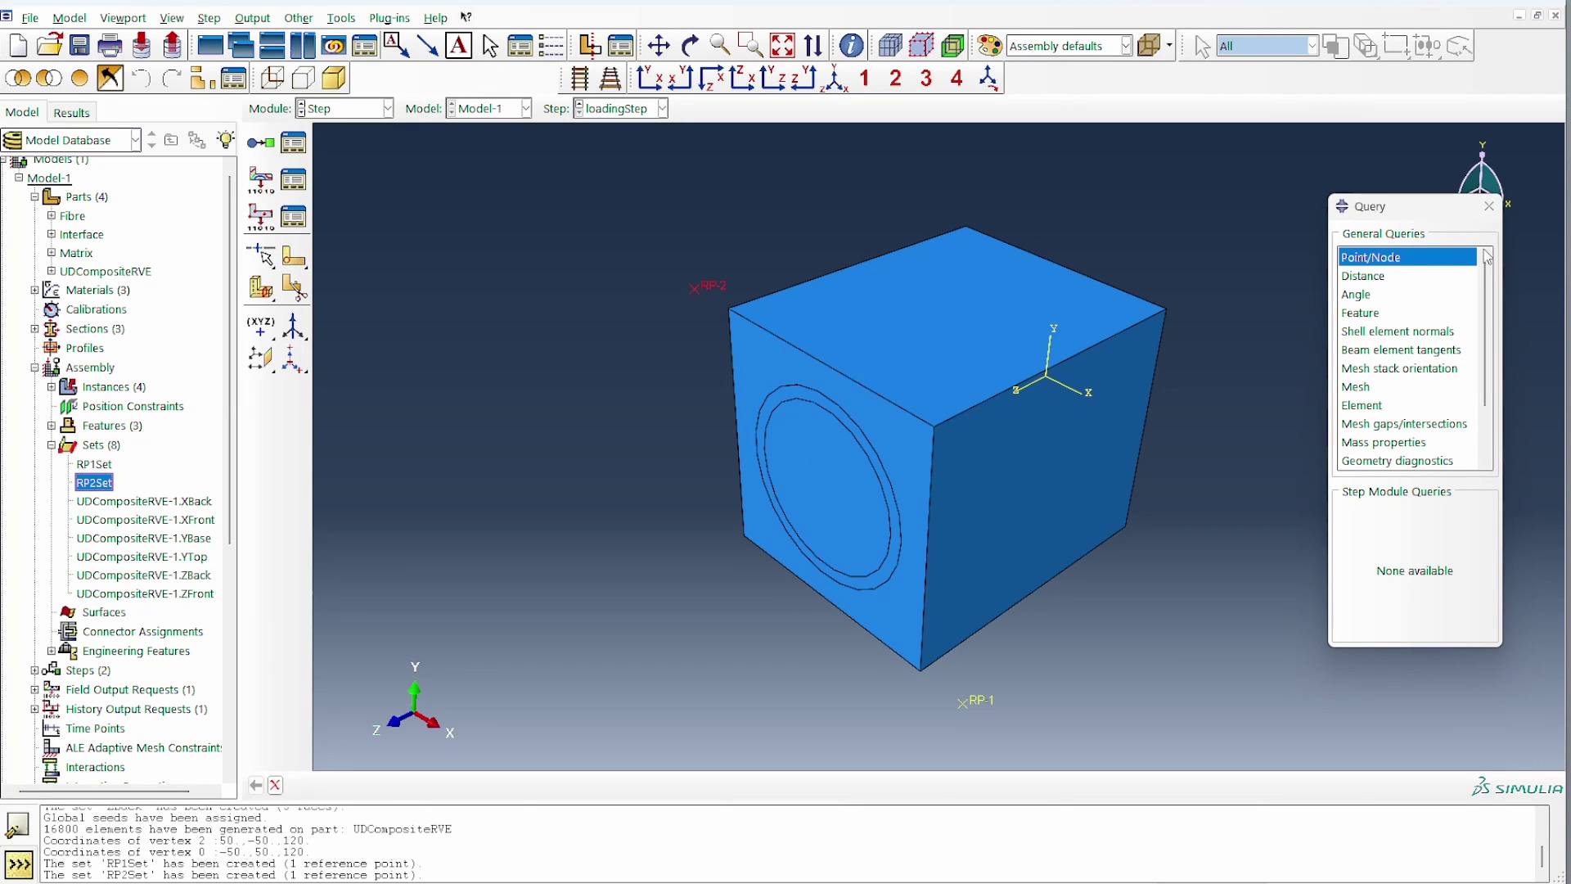
click(1490, 206)
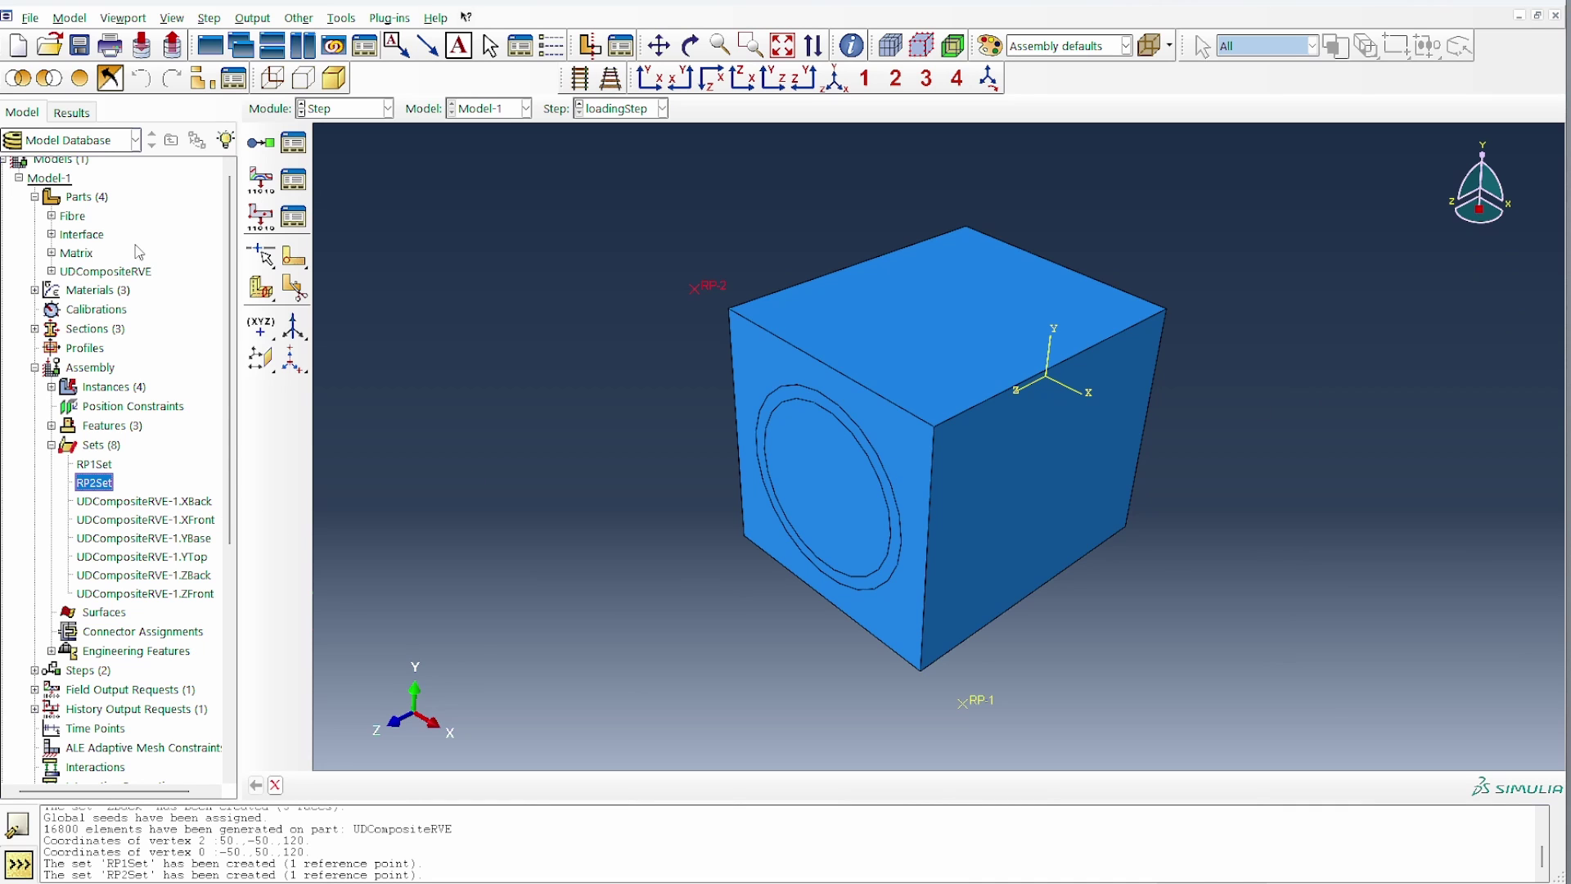
click(34, 367)
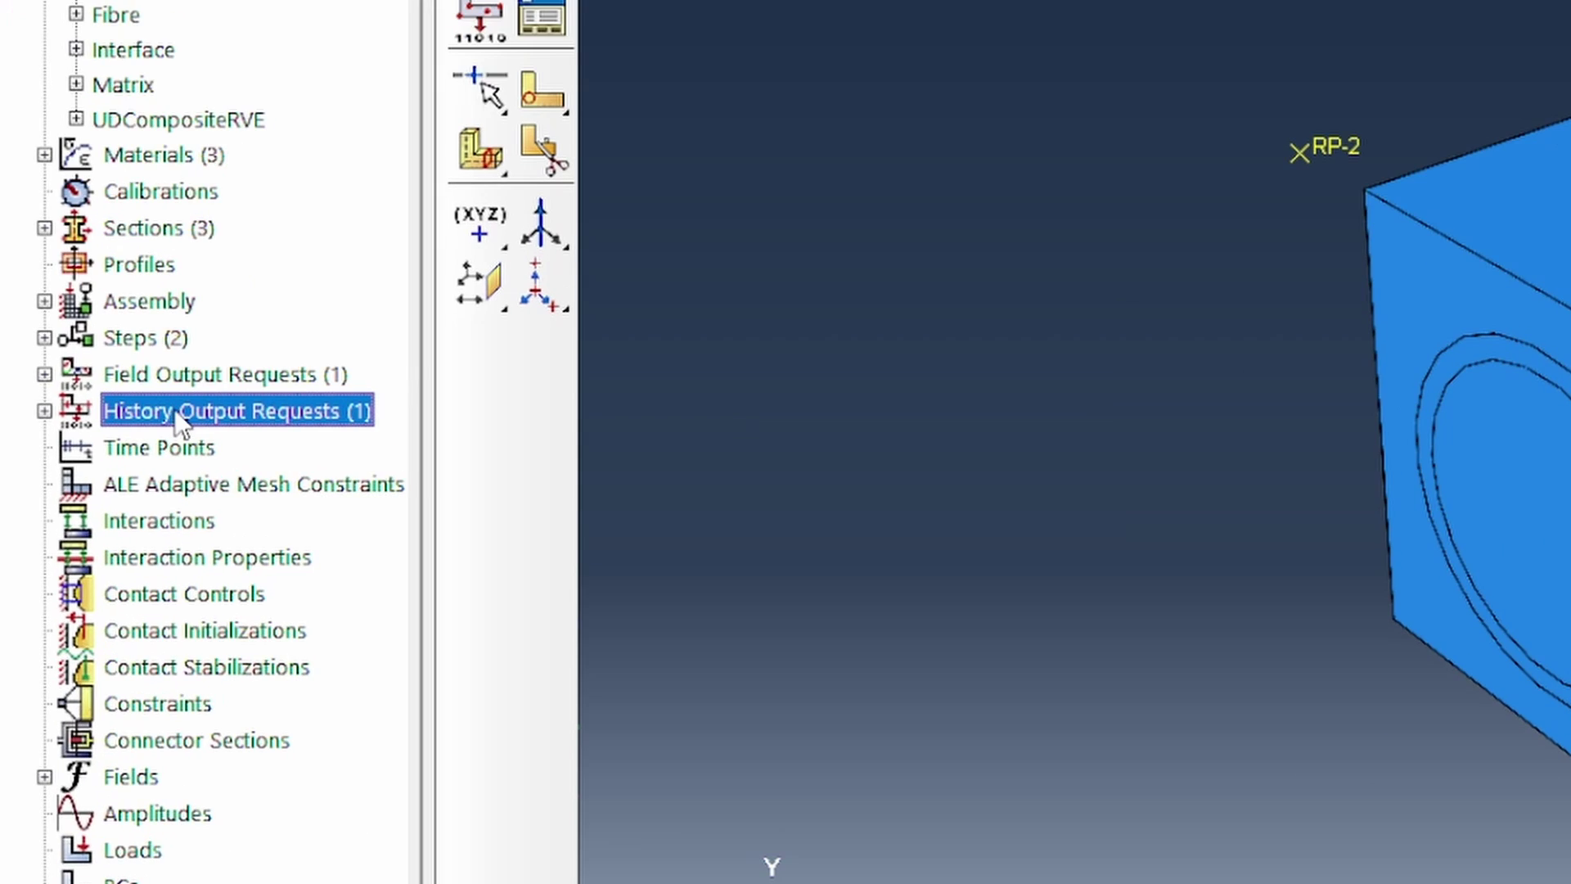
- Create a history output request named RP1HO in the loadingStep step and open its settings
double_click(104, 427)
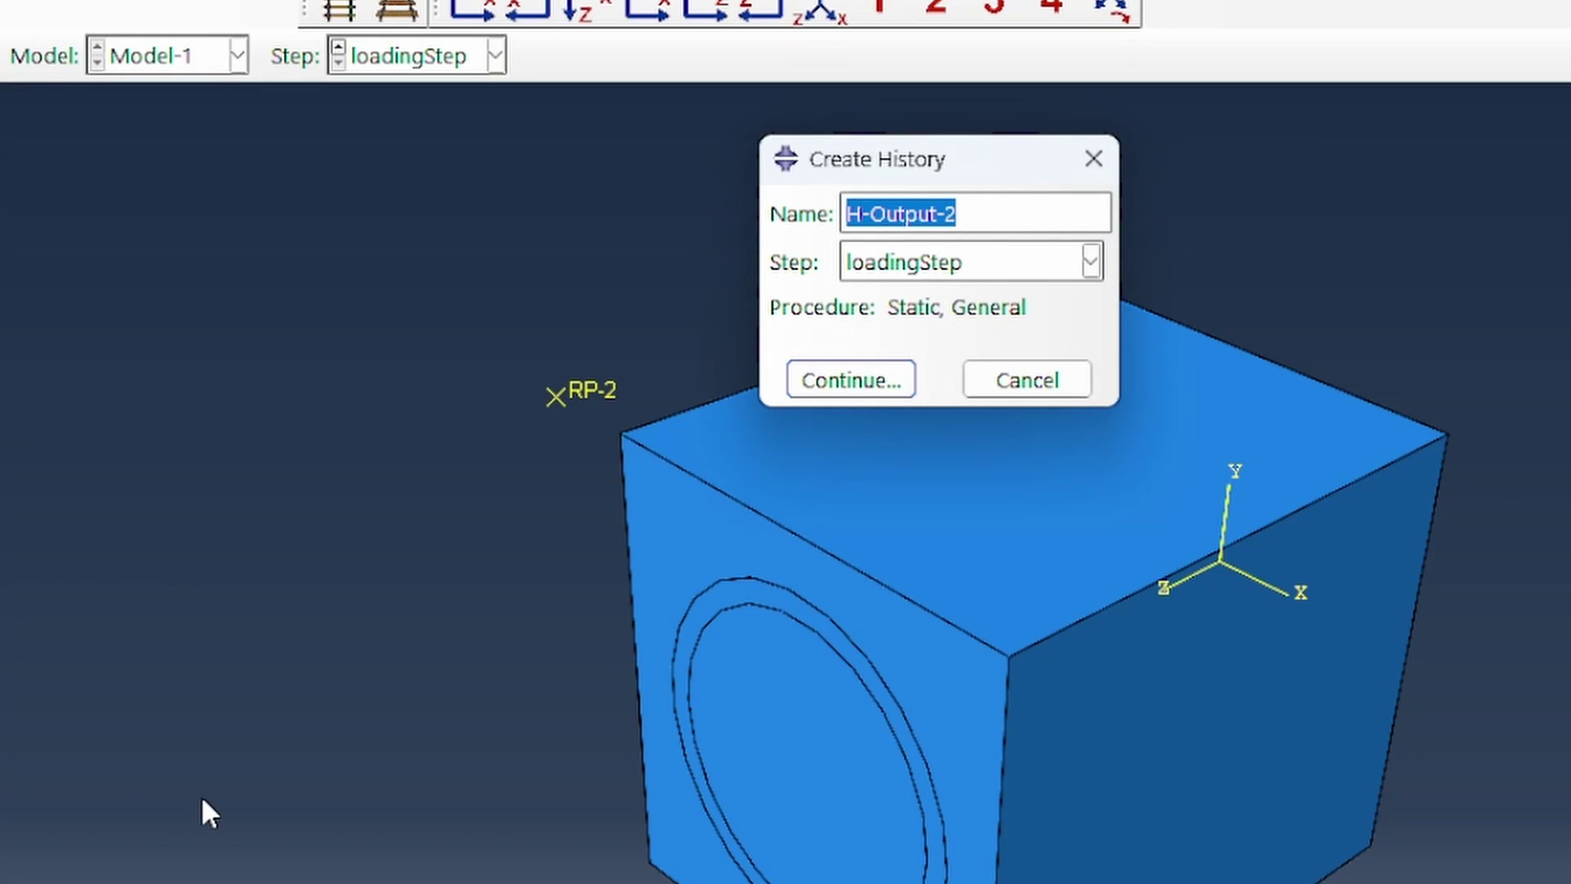
text(RP)
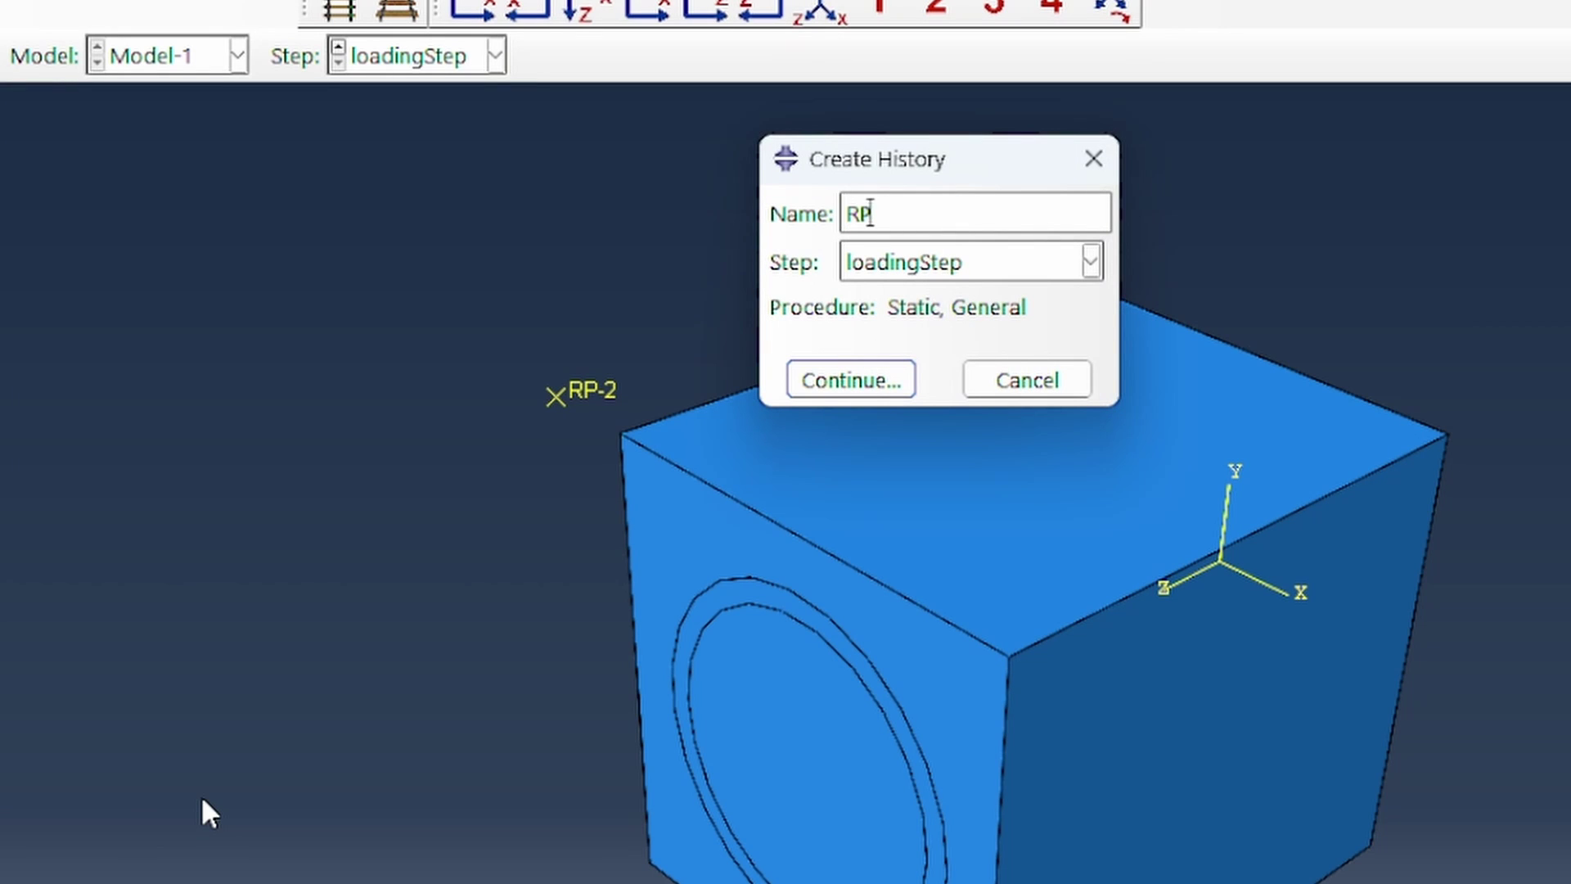
text(1Set)
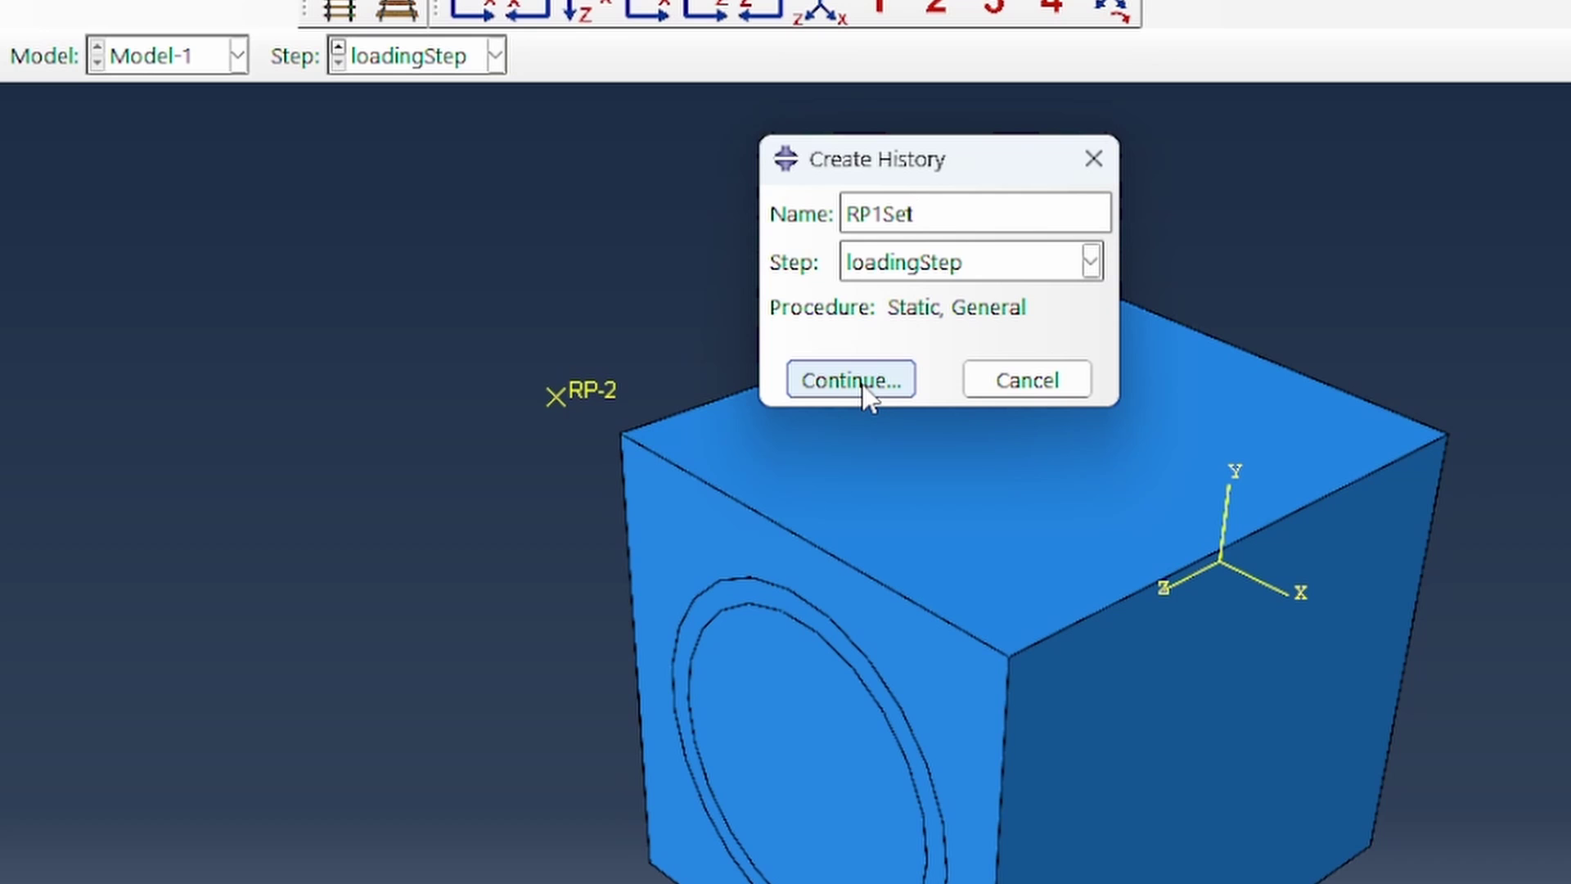
key(BackSpace)
key(BackSpace)
text(HO)
click(855, 381)
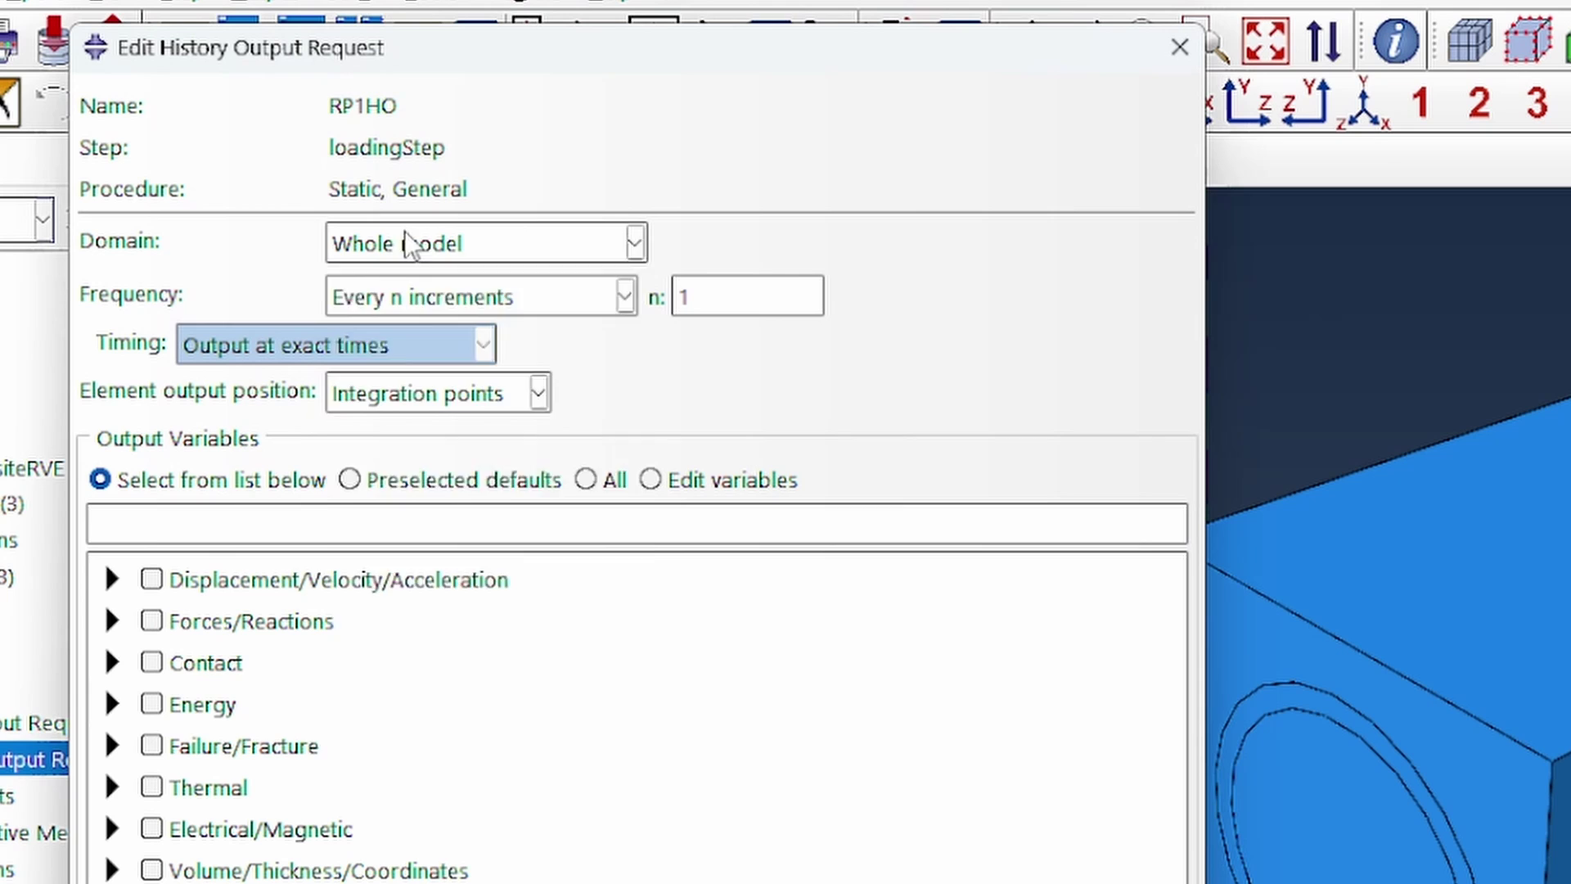
- Set the domain of the RP1HO history output request to the set RP1Set
click(404, 237)
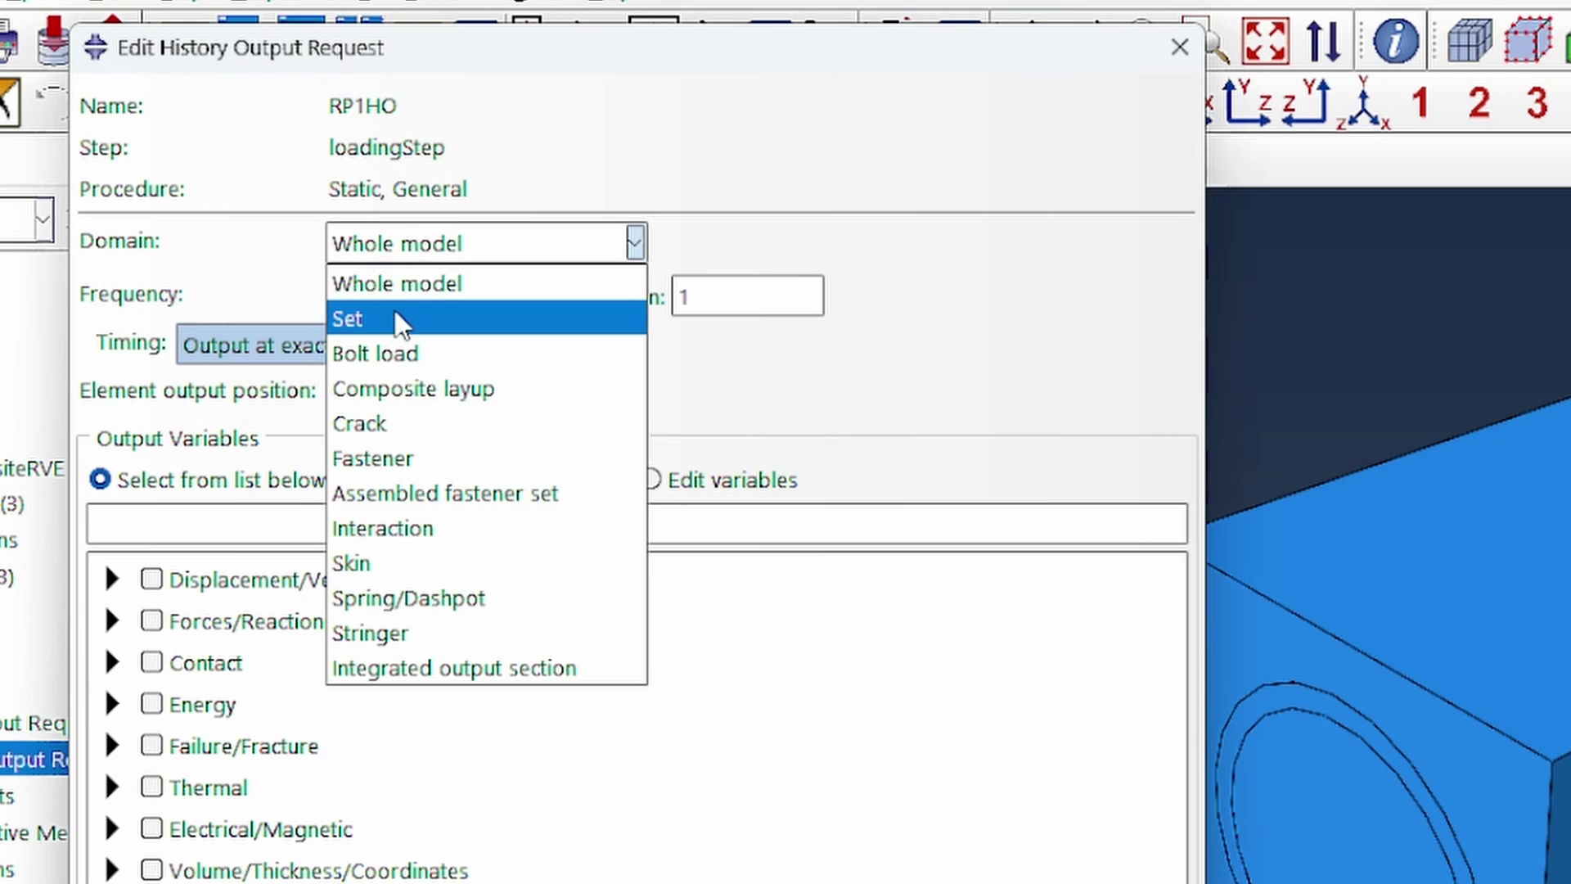
click(395, 309)
click(726, 245)
click(734, 296)
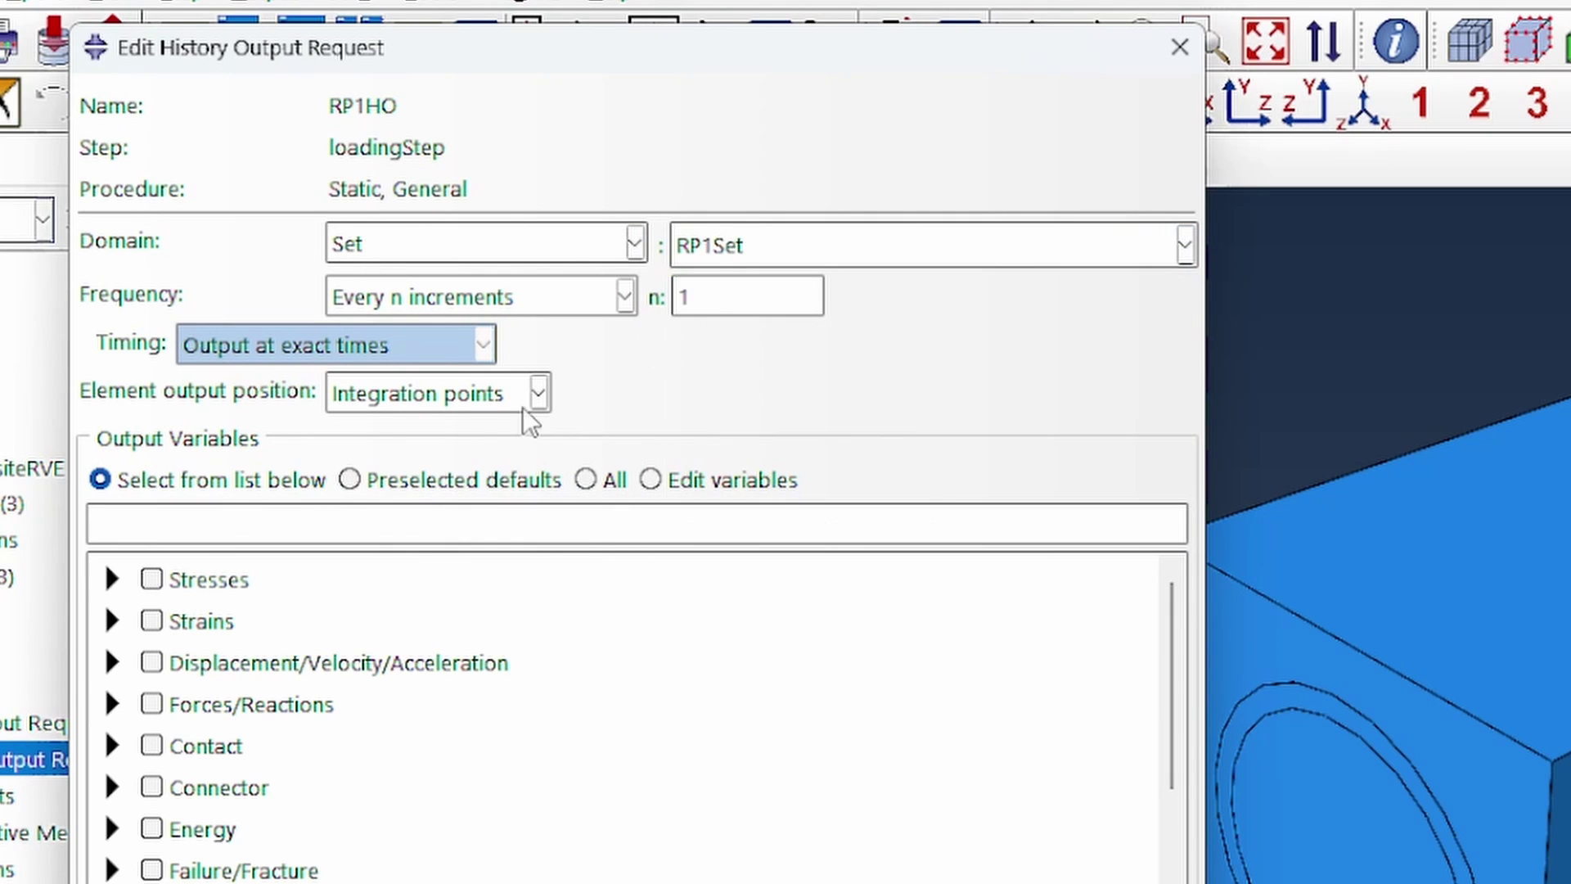
- Specify RF1, RF2, RF3, COOR1, COOR2, COOR3, U1, U2 and U3 as the output variables of the RP1HO request
click(423, 516)
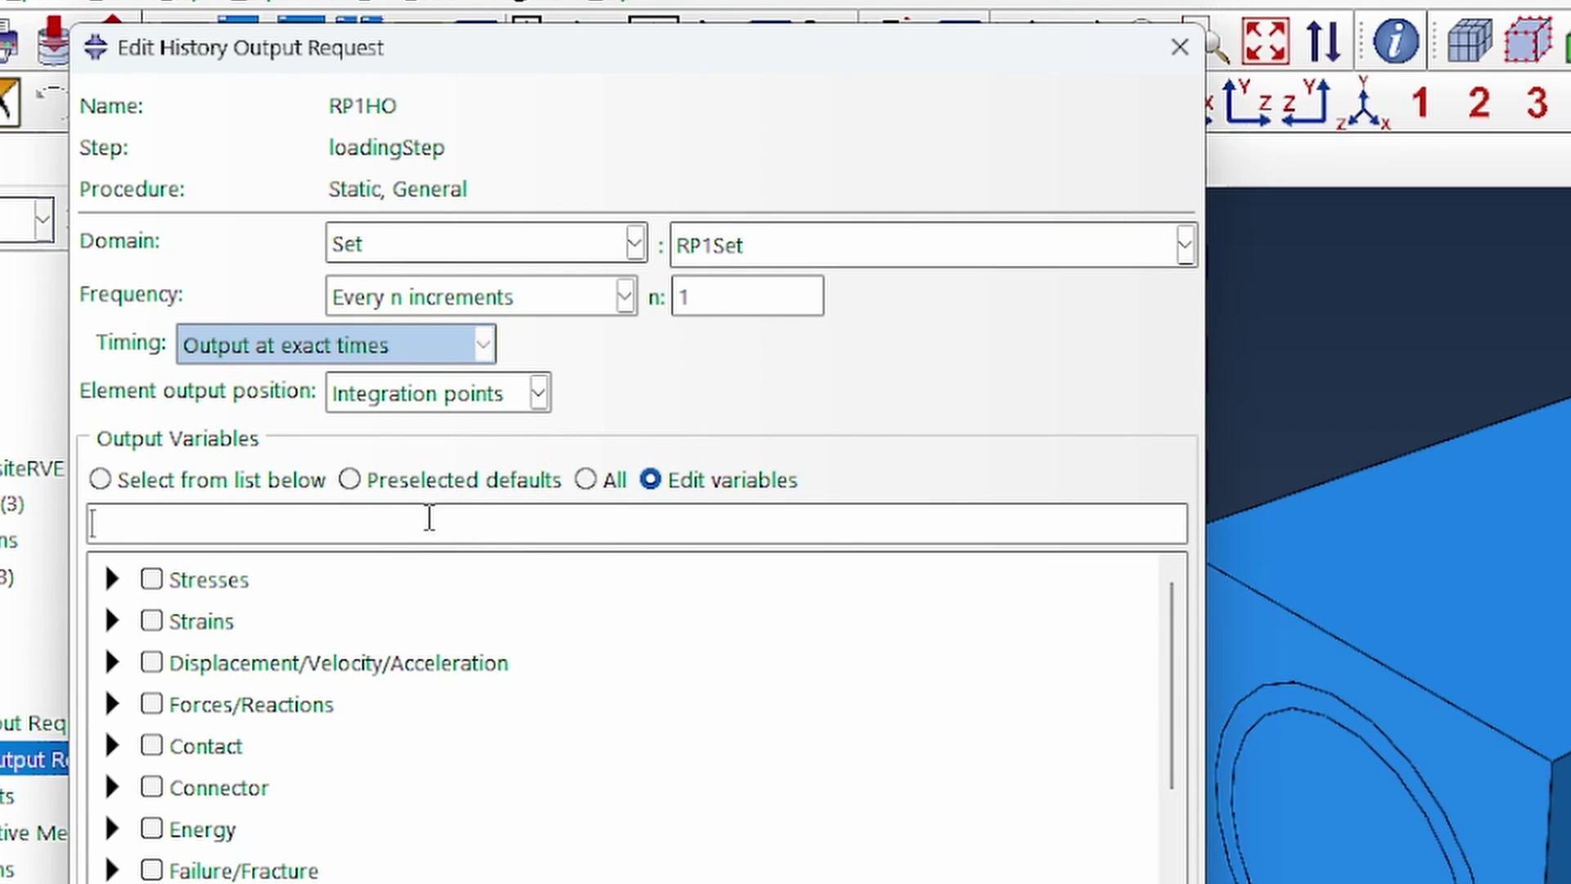
text(RF1, RF2, RF3, C)
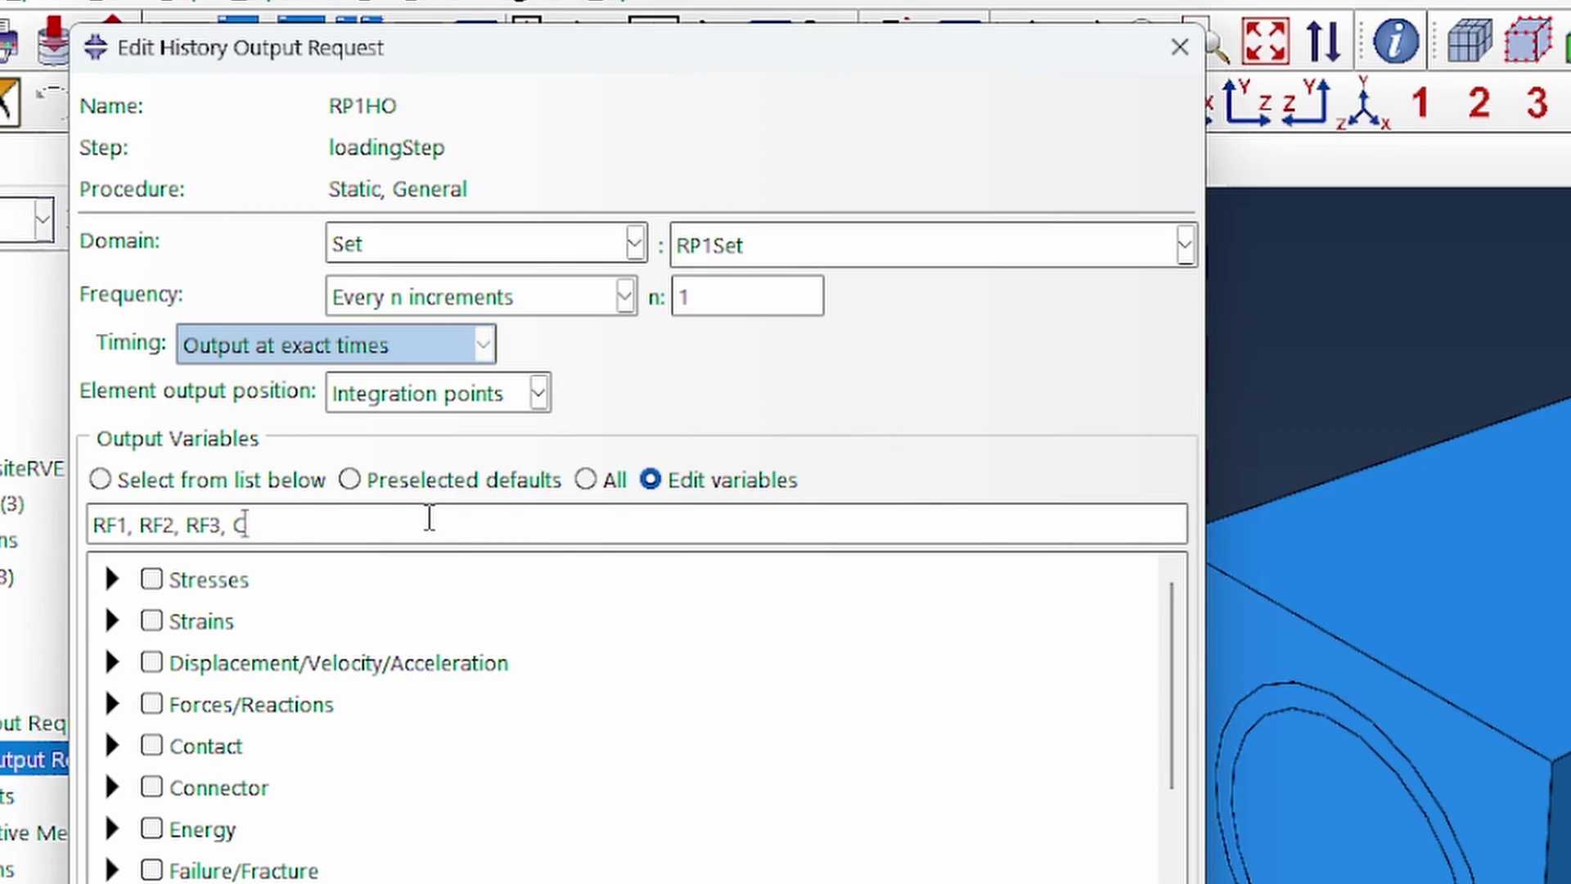
text(OOR1, COOR2, C)
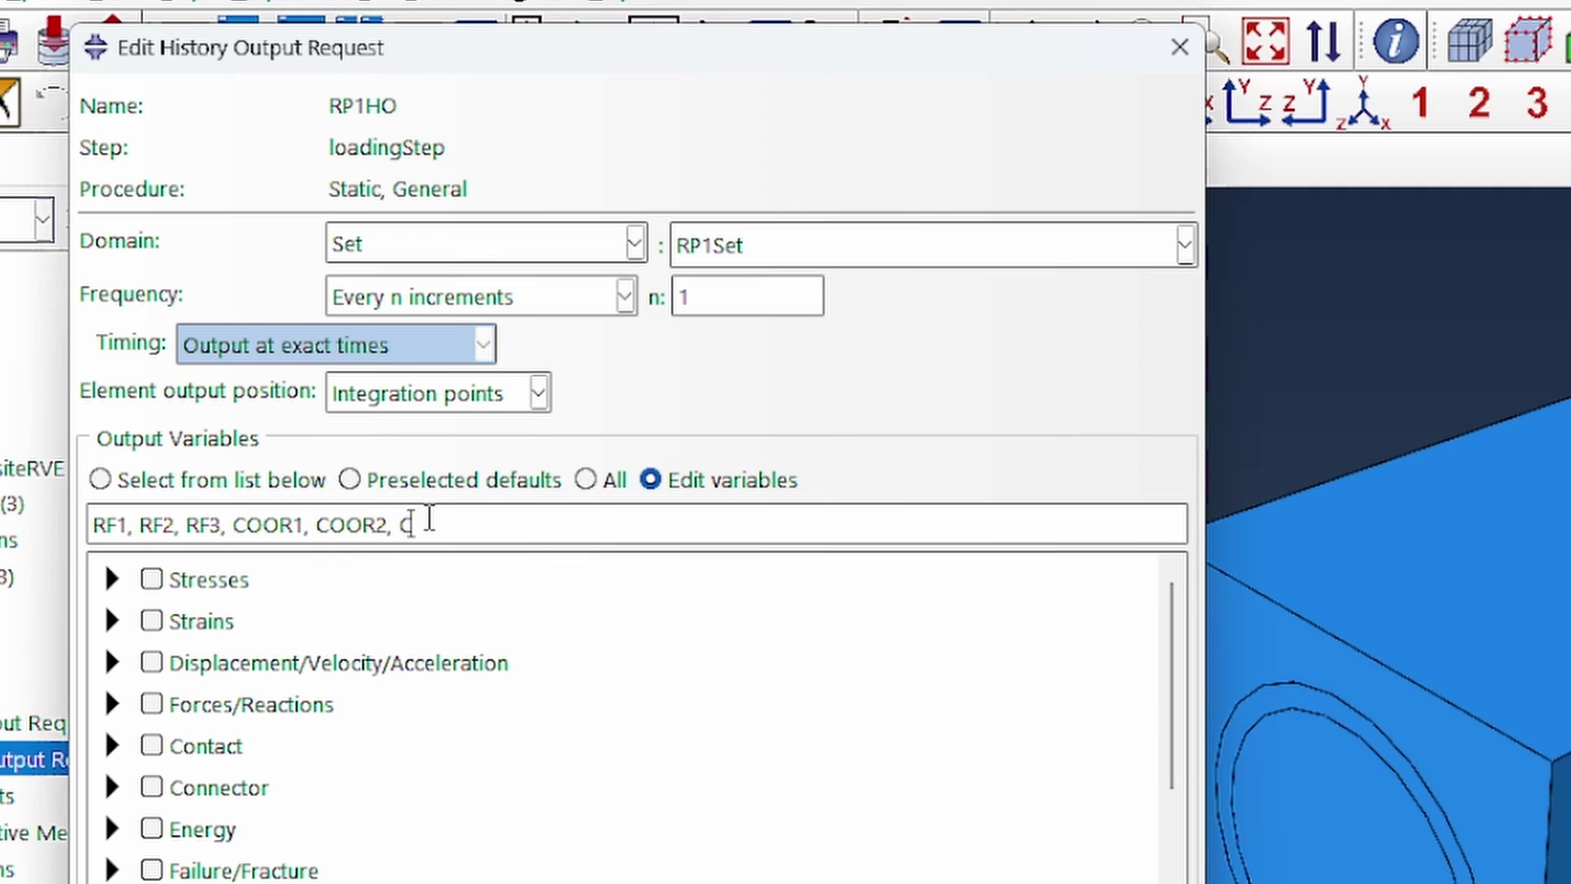
text(OORE)
text(, U1, U2, U3)
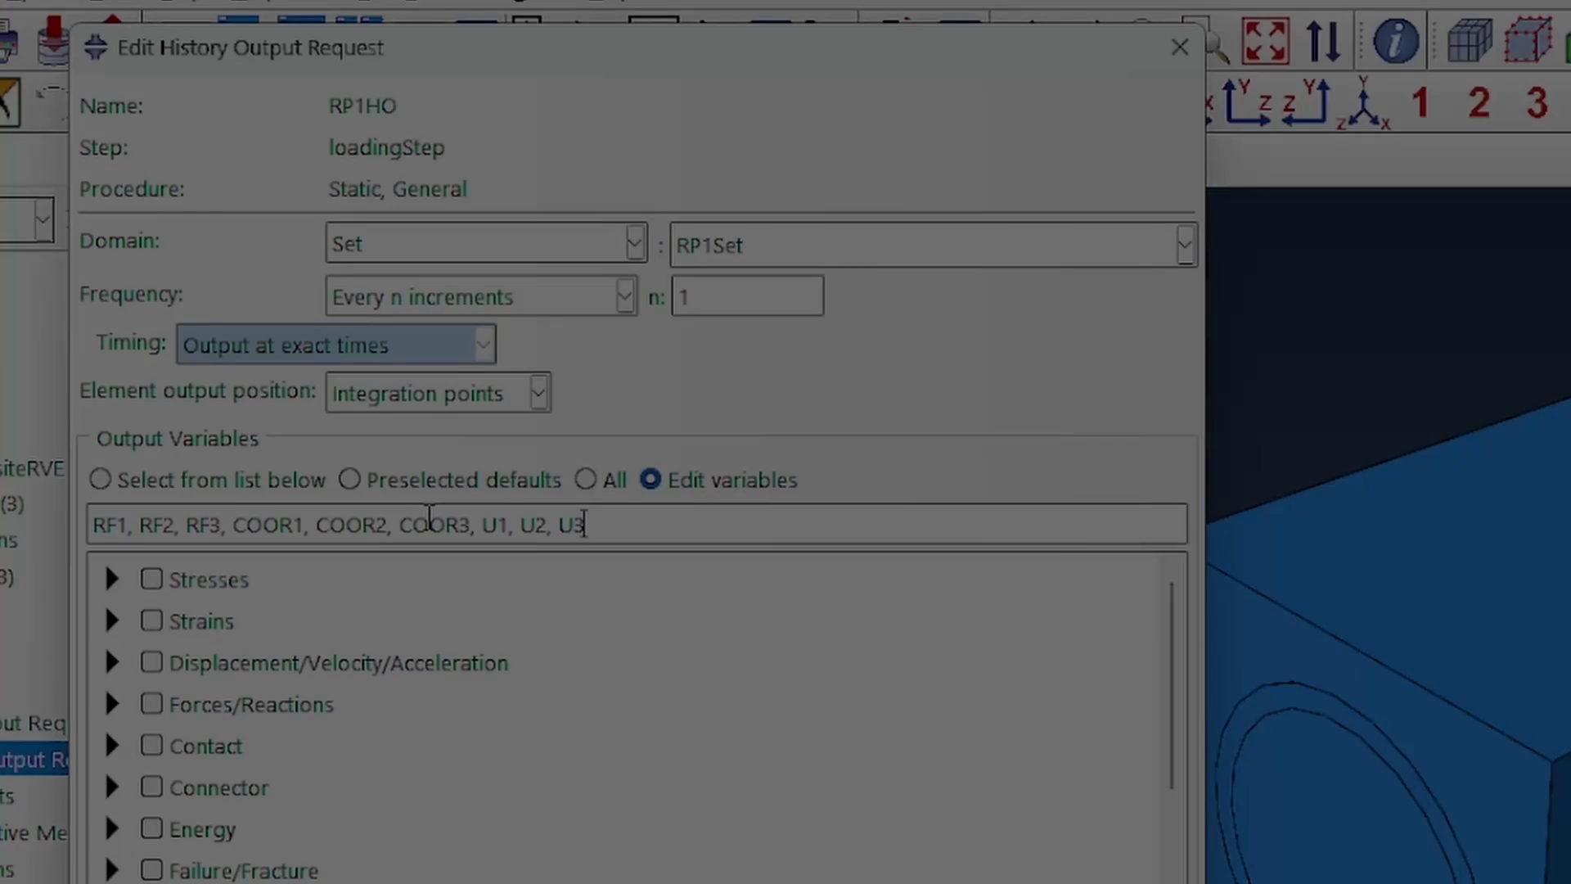